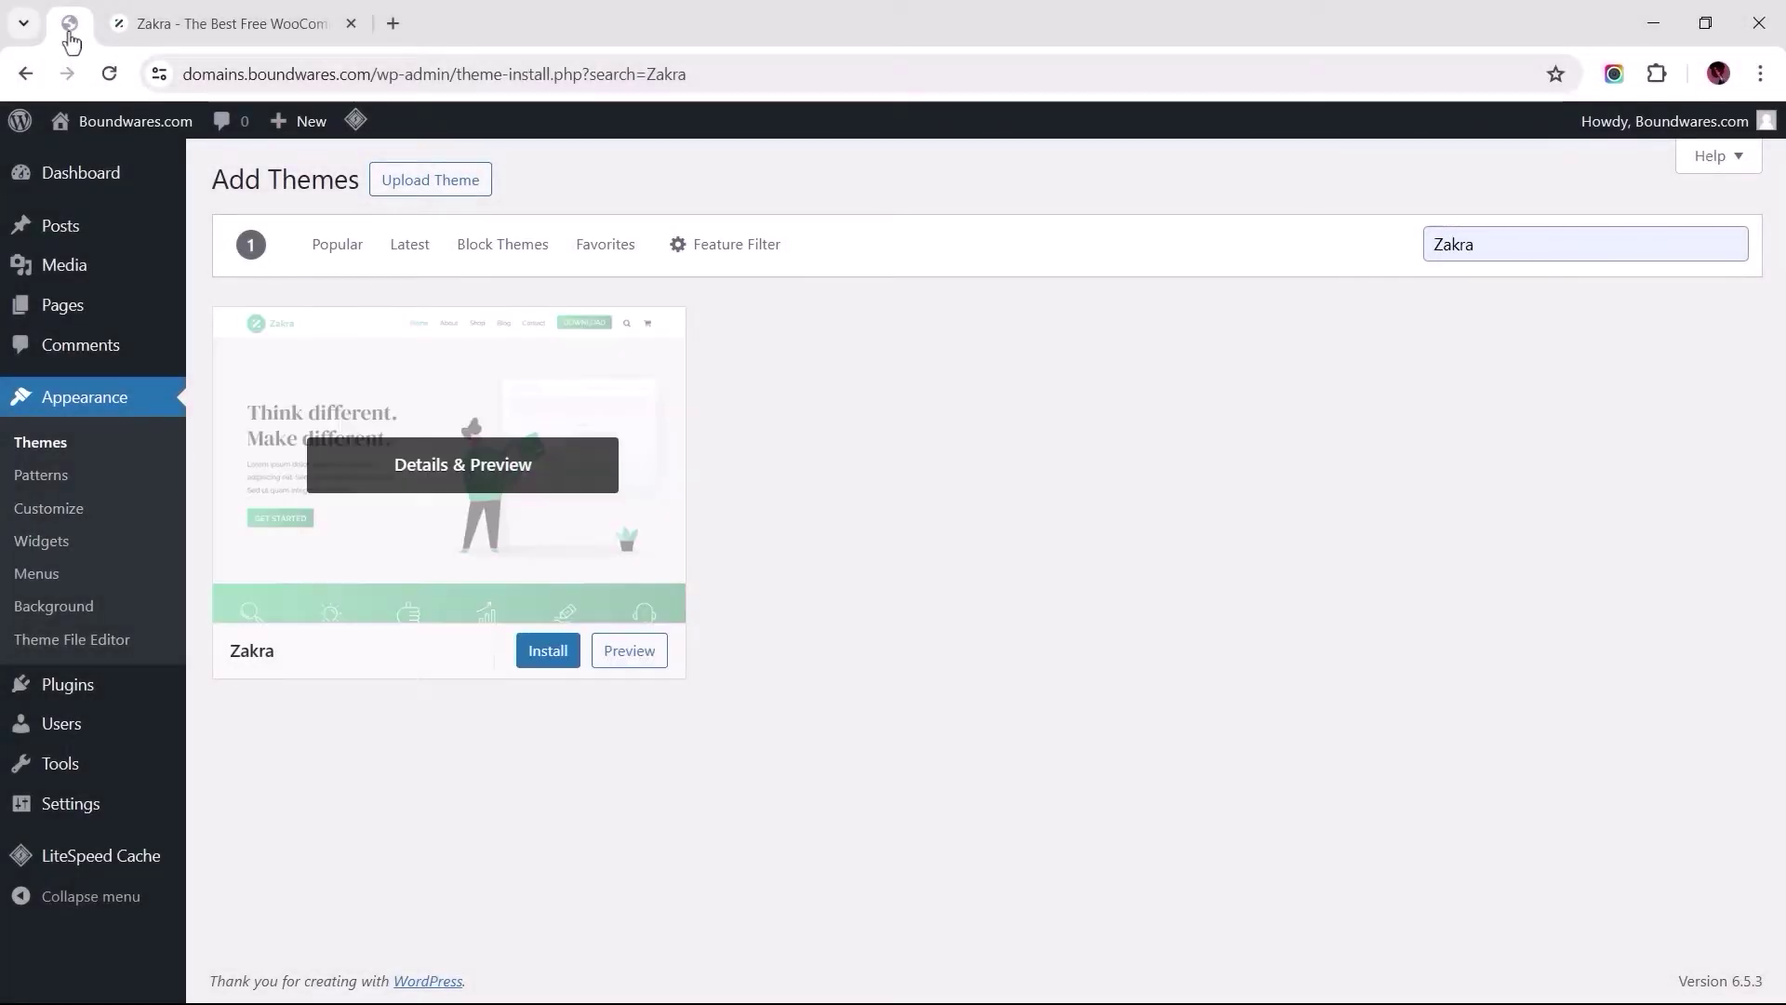
Install the Zakra theme and launch its getting-started setup from the welcome notice.
click(549, 652)
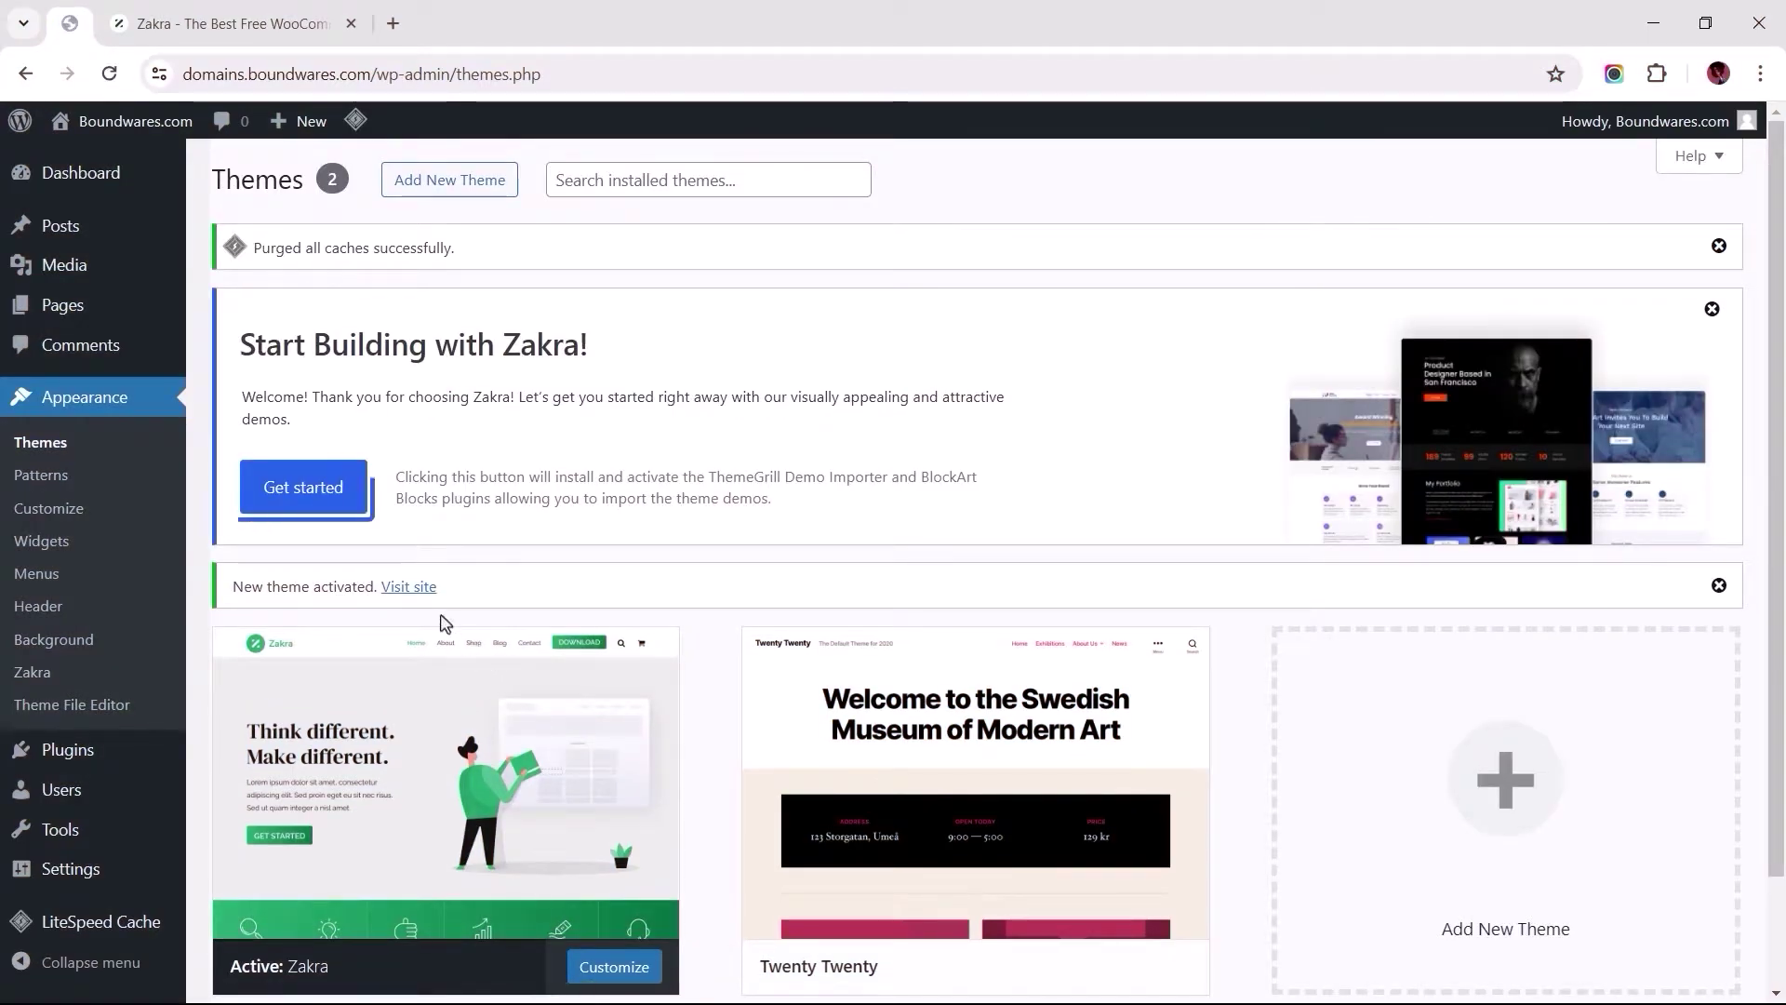
click(303, 487)
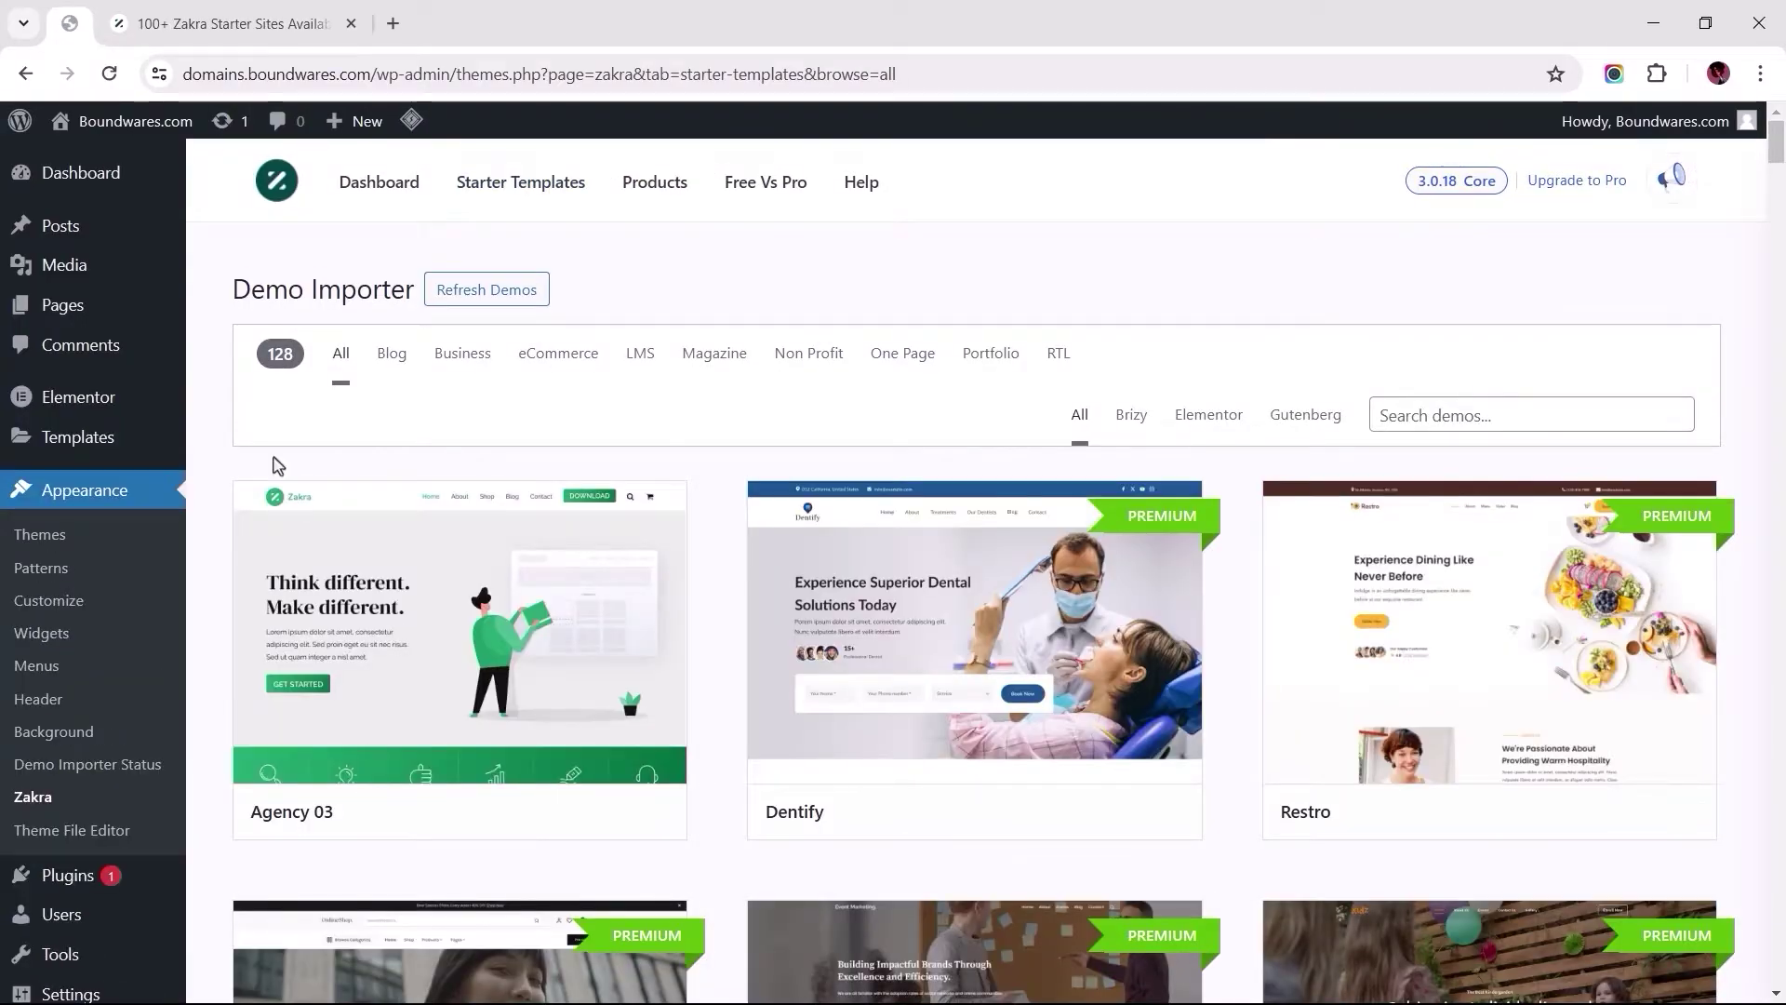
Filter Zakra's starter sites on zakratheme.com to eCommerce templates.
click(217, 24)
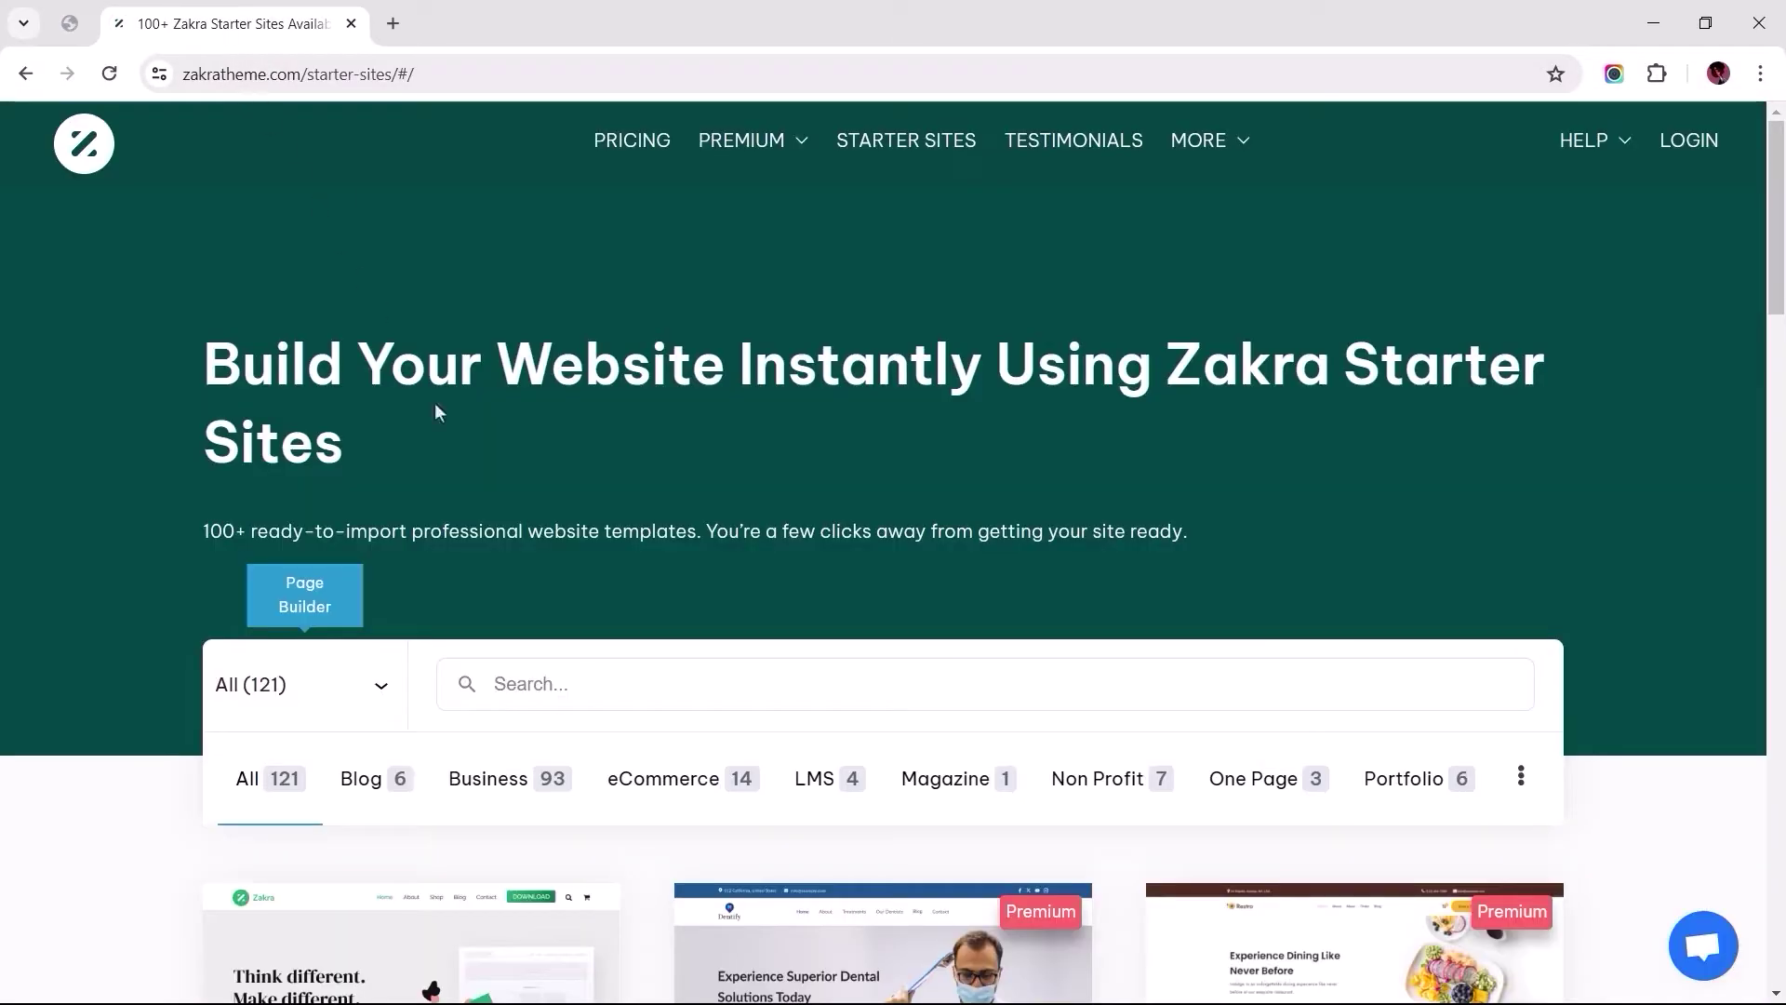
click(652, 780)
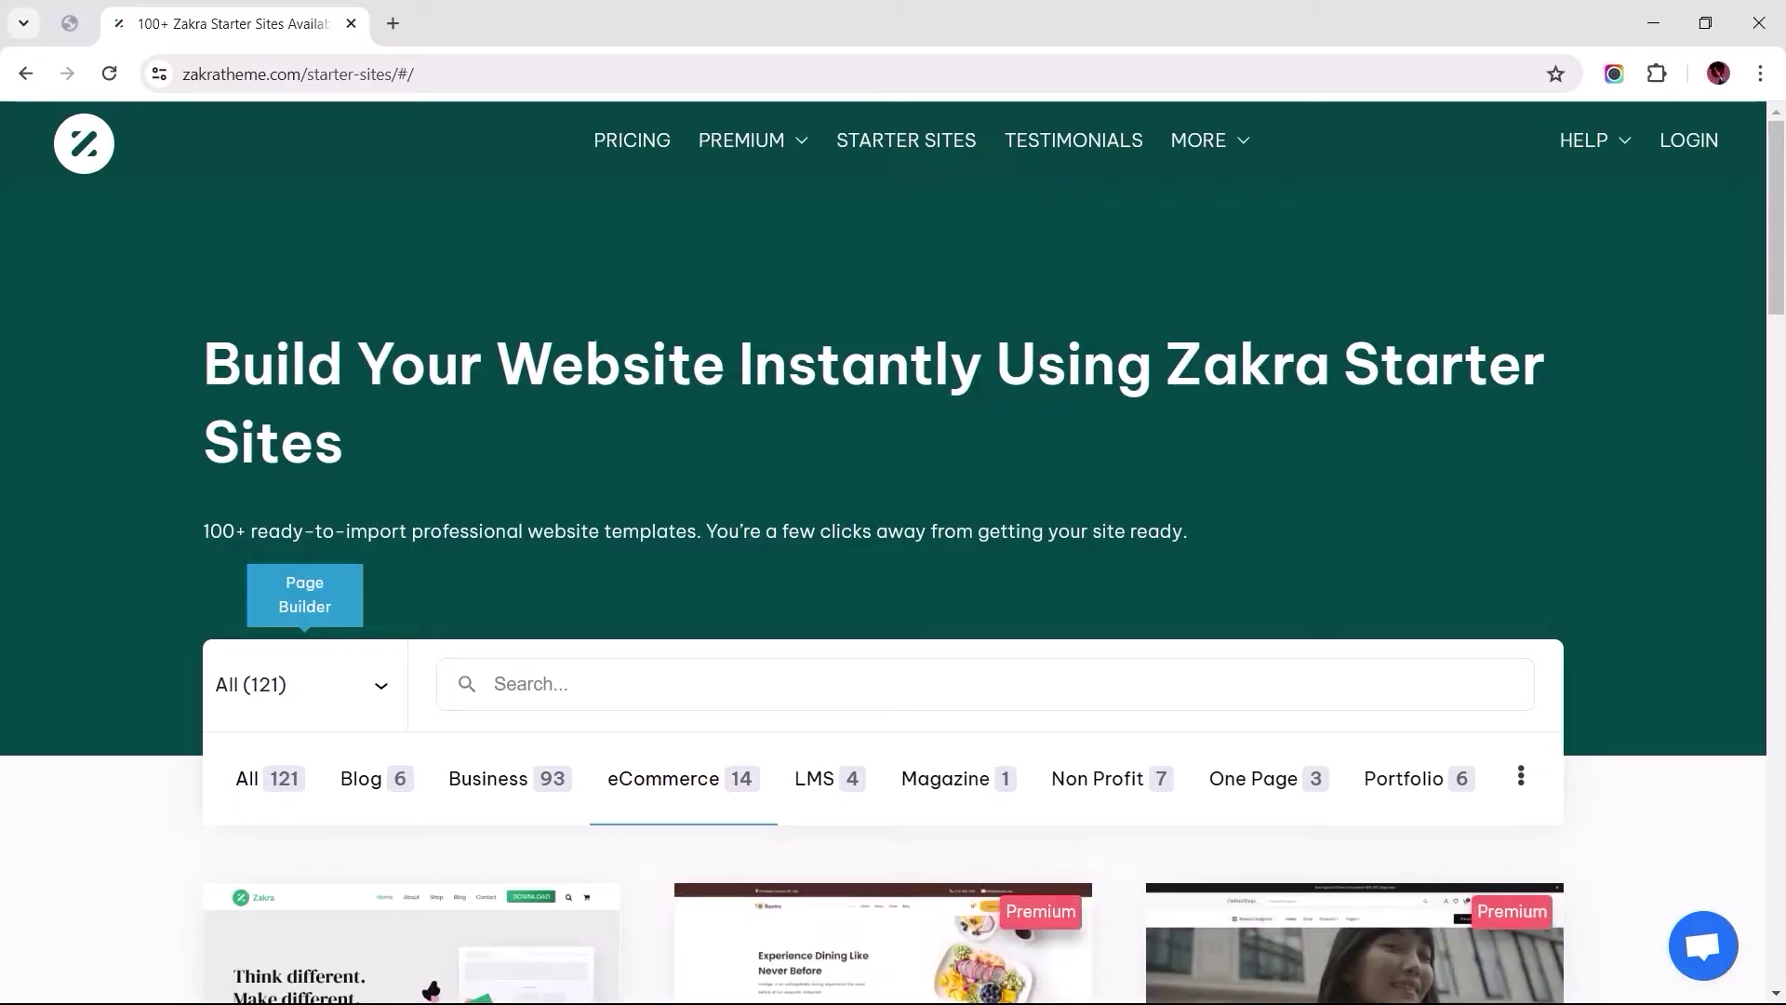
scroll(651, 779, down, 3)
scroll(665, 836, down, 5)
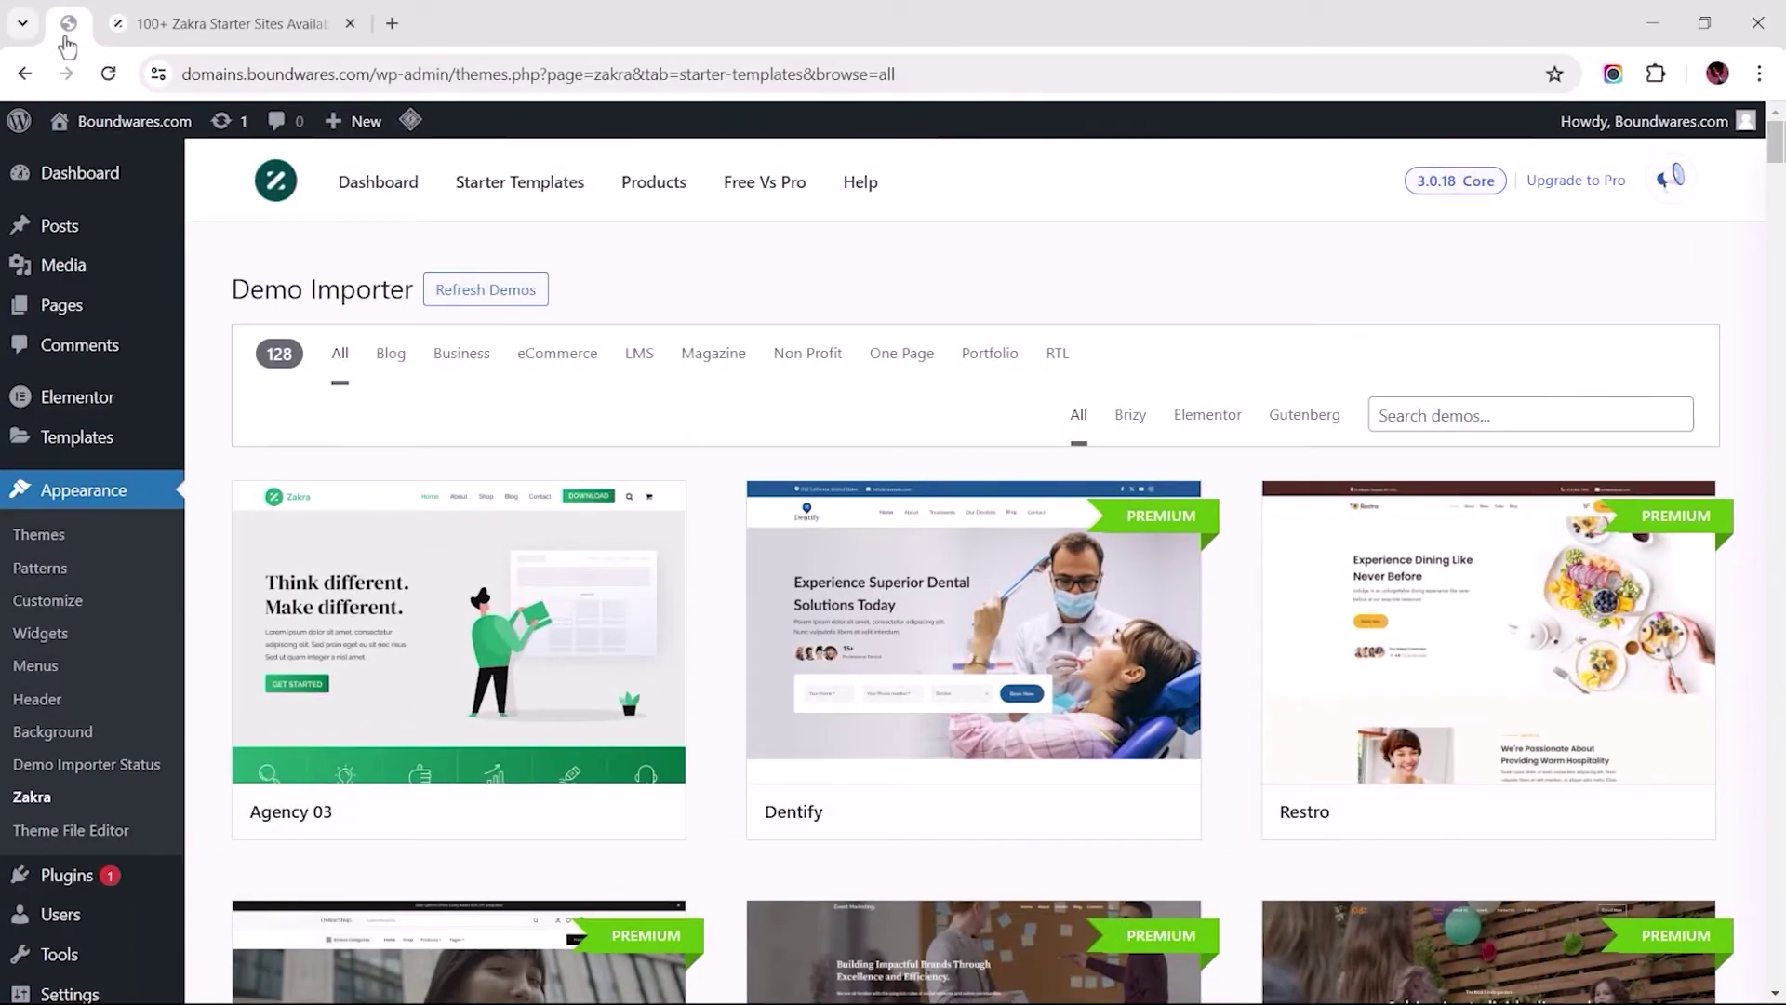
Narrow demos to eCommerce Elementor templates and import the Ladies Shop demo.
click(556, 353)
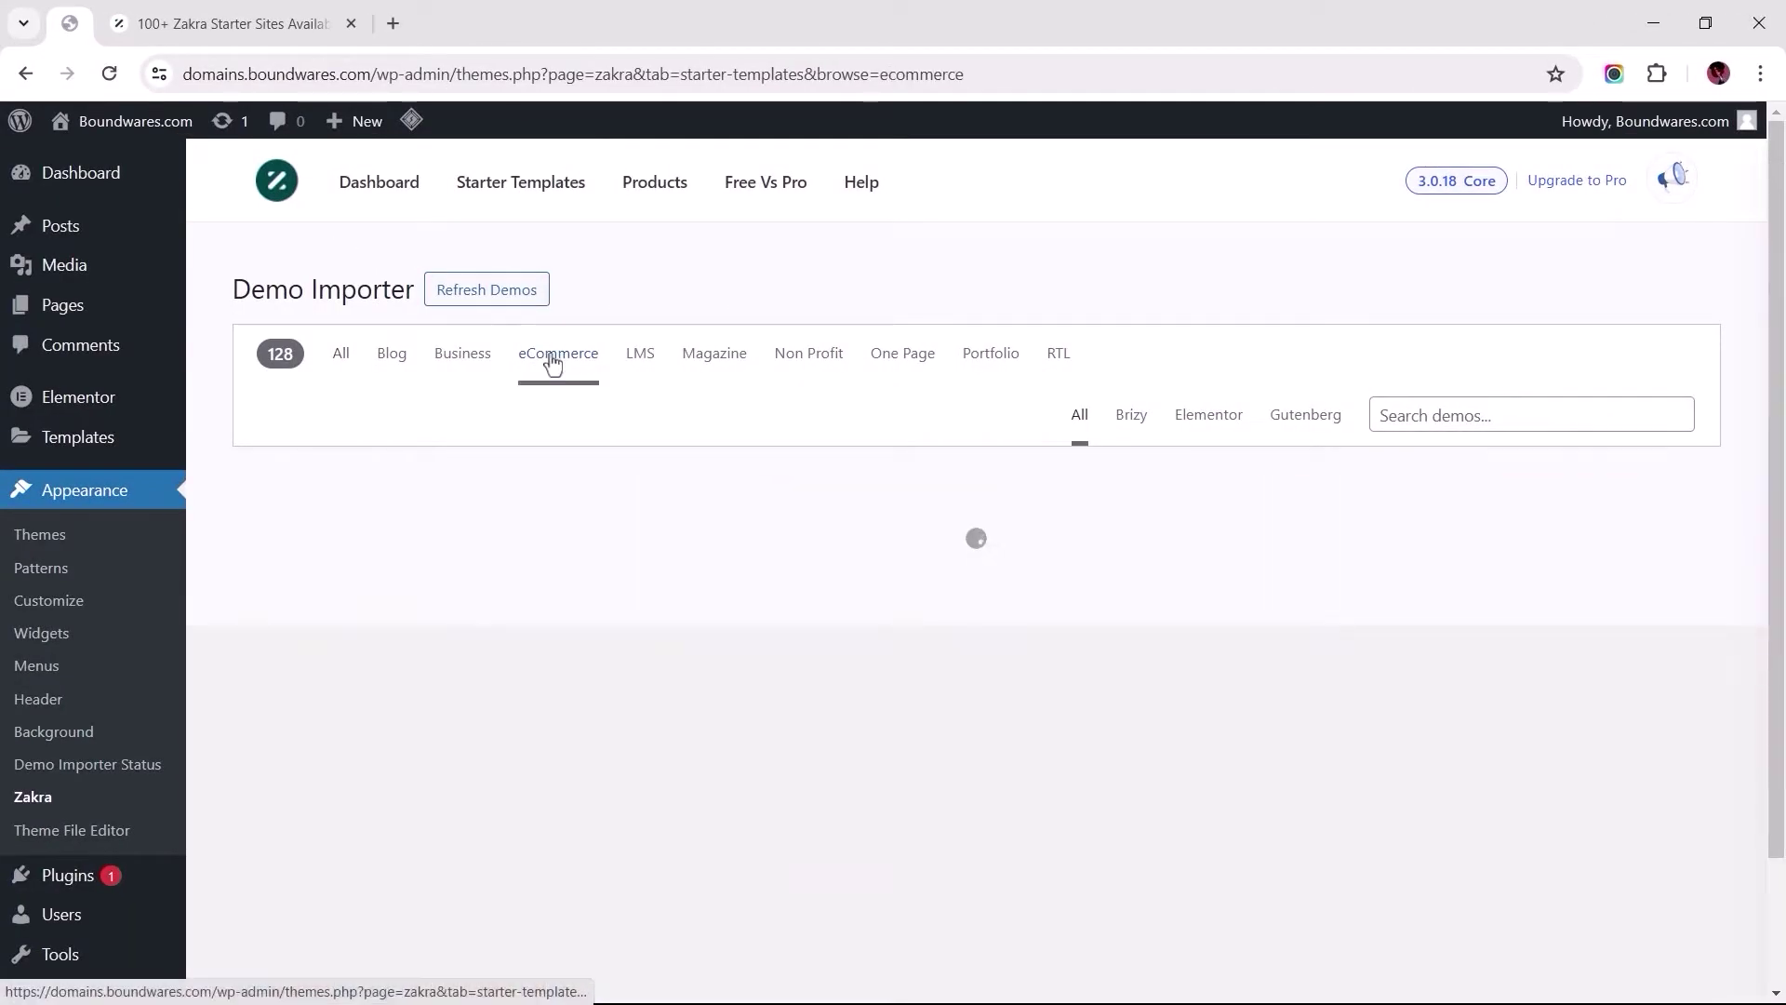
click(1185, 419)
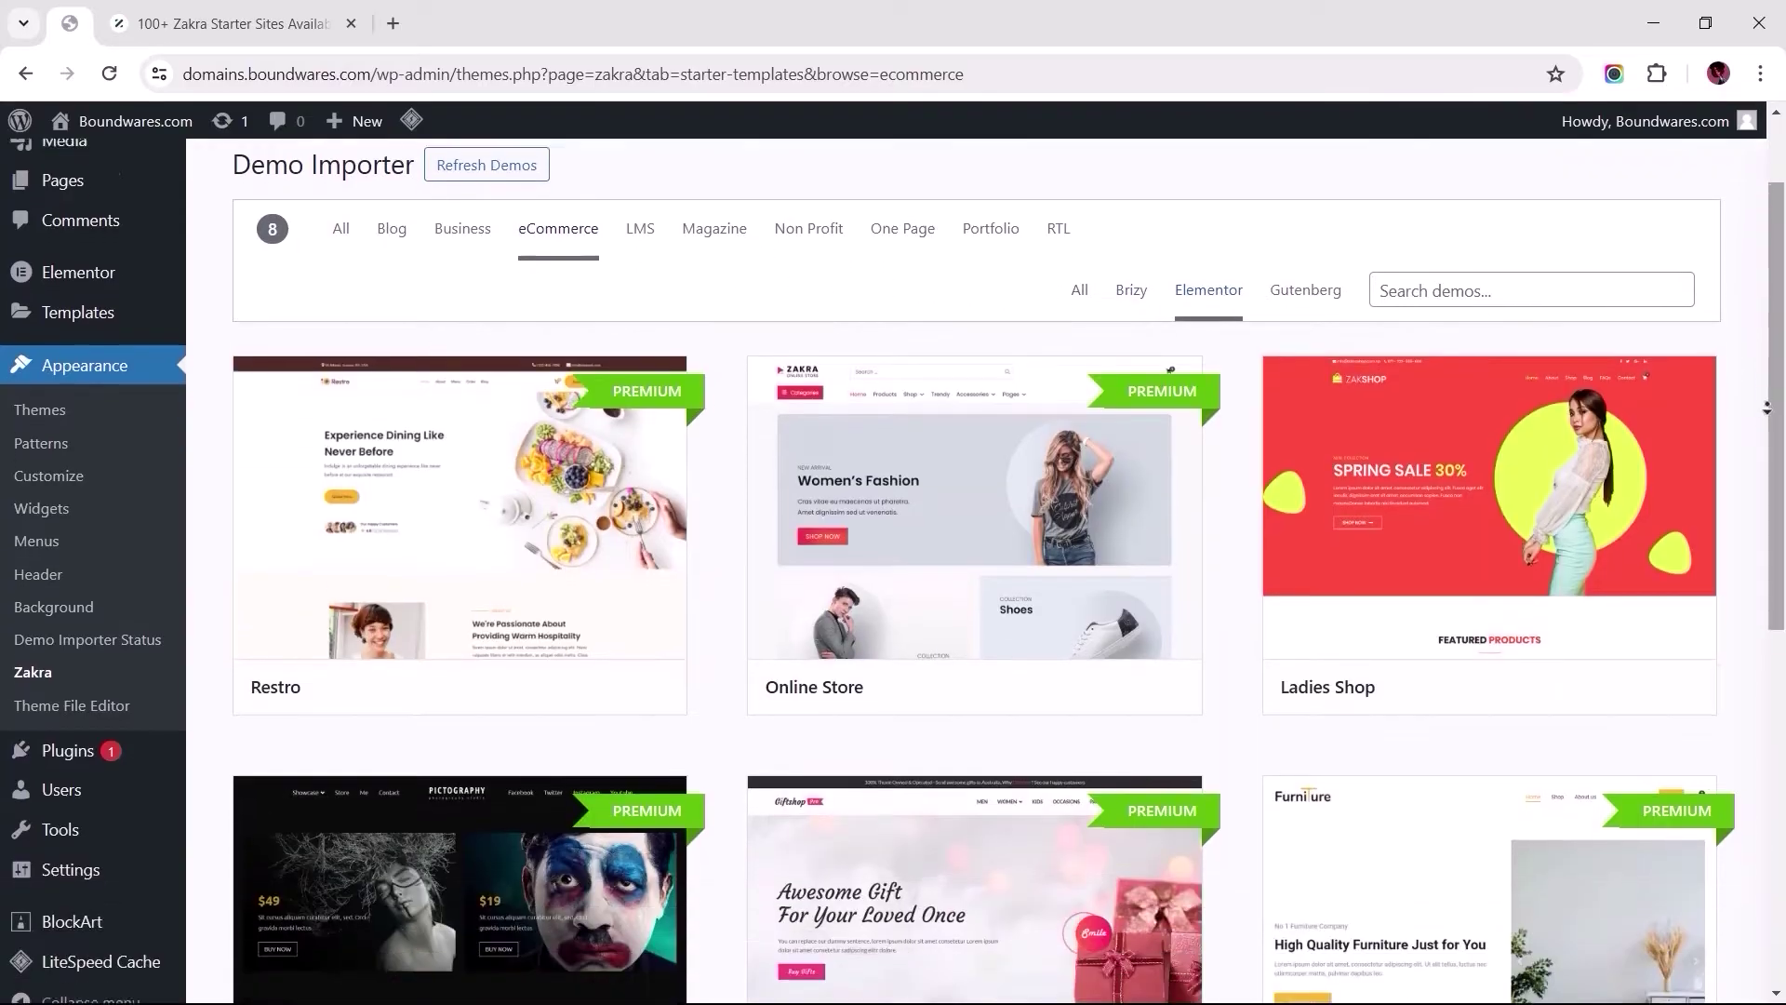
scroll(1770, 413, down, 2)
scroll(1770, 413, down, 2)
scroll(1771, 414, down, 2)
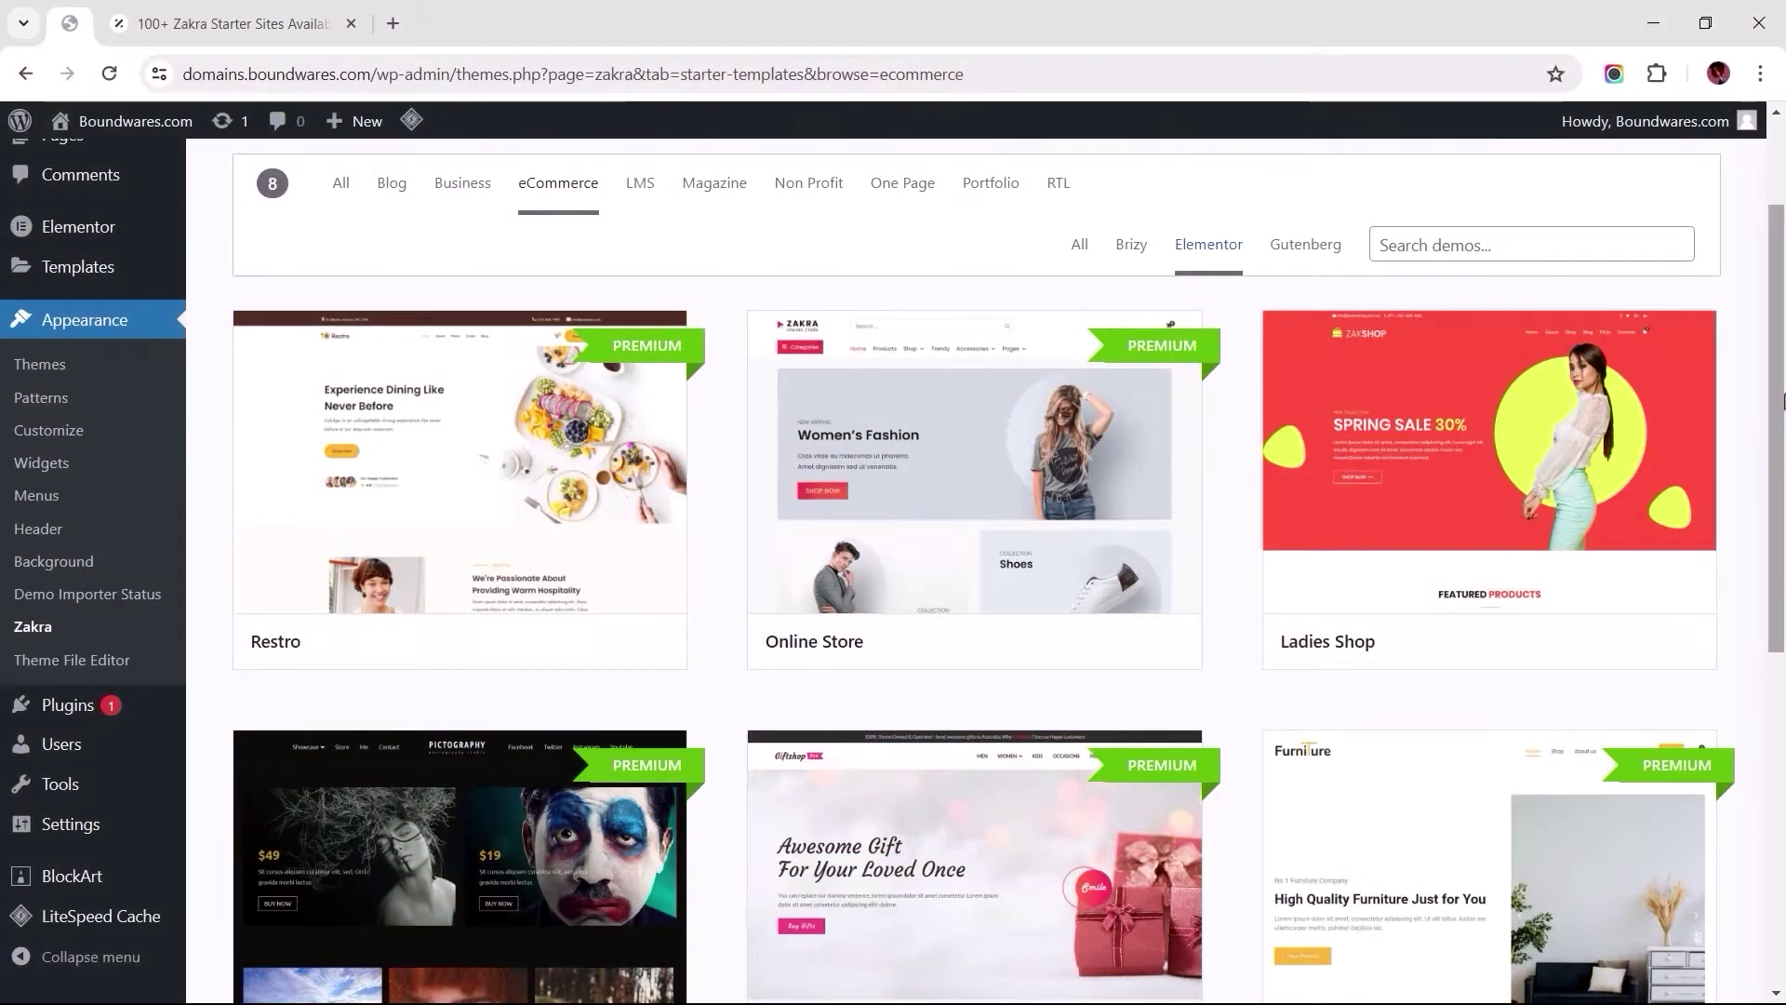
mouse_move(1489, 492)
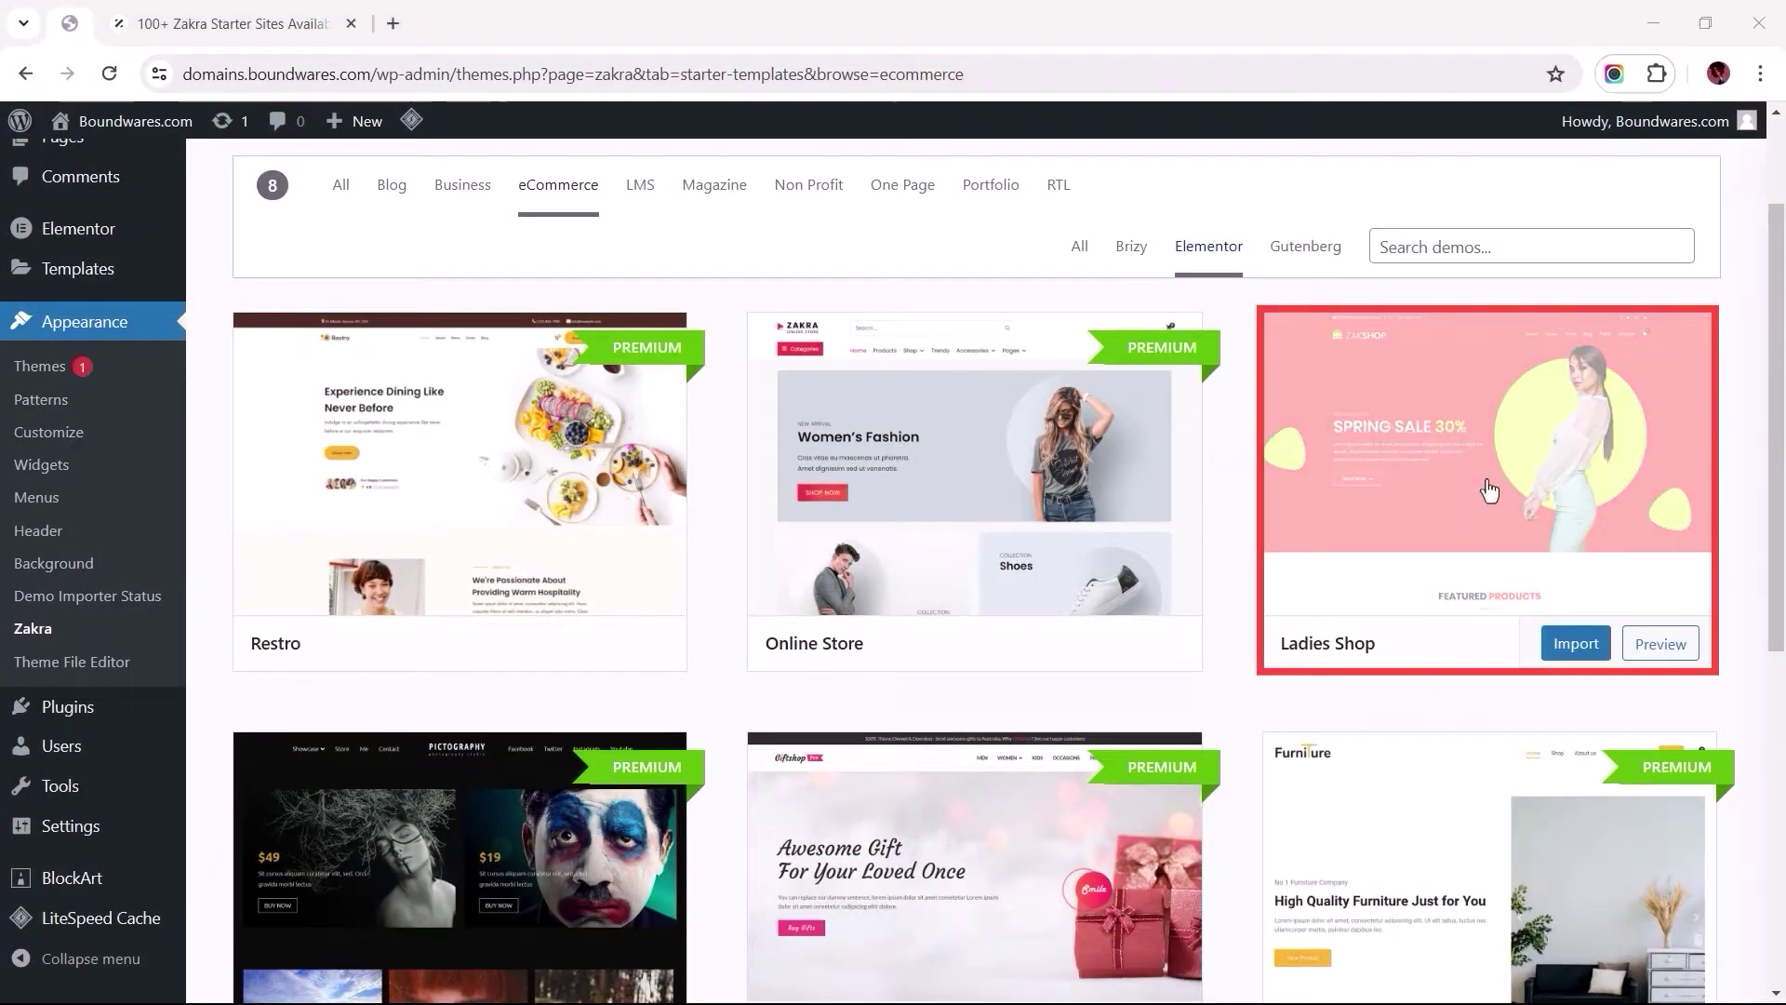
click(1661, 644)
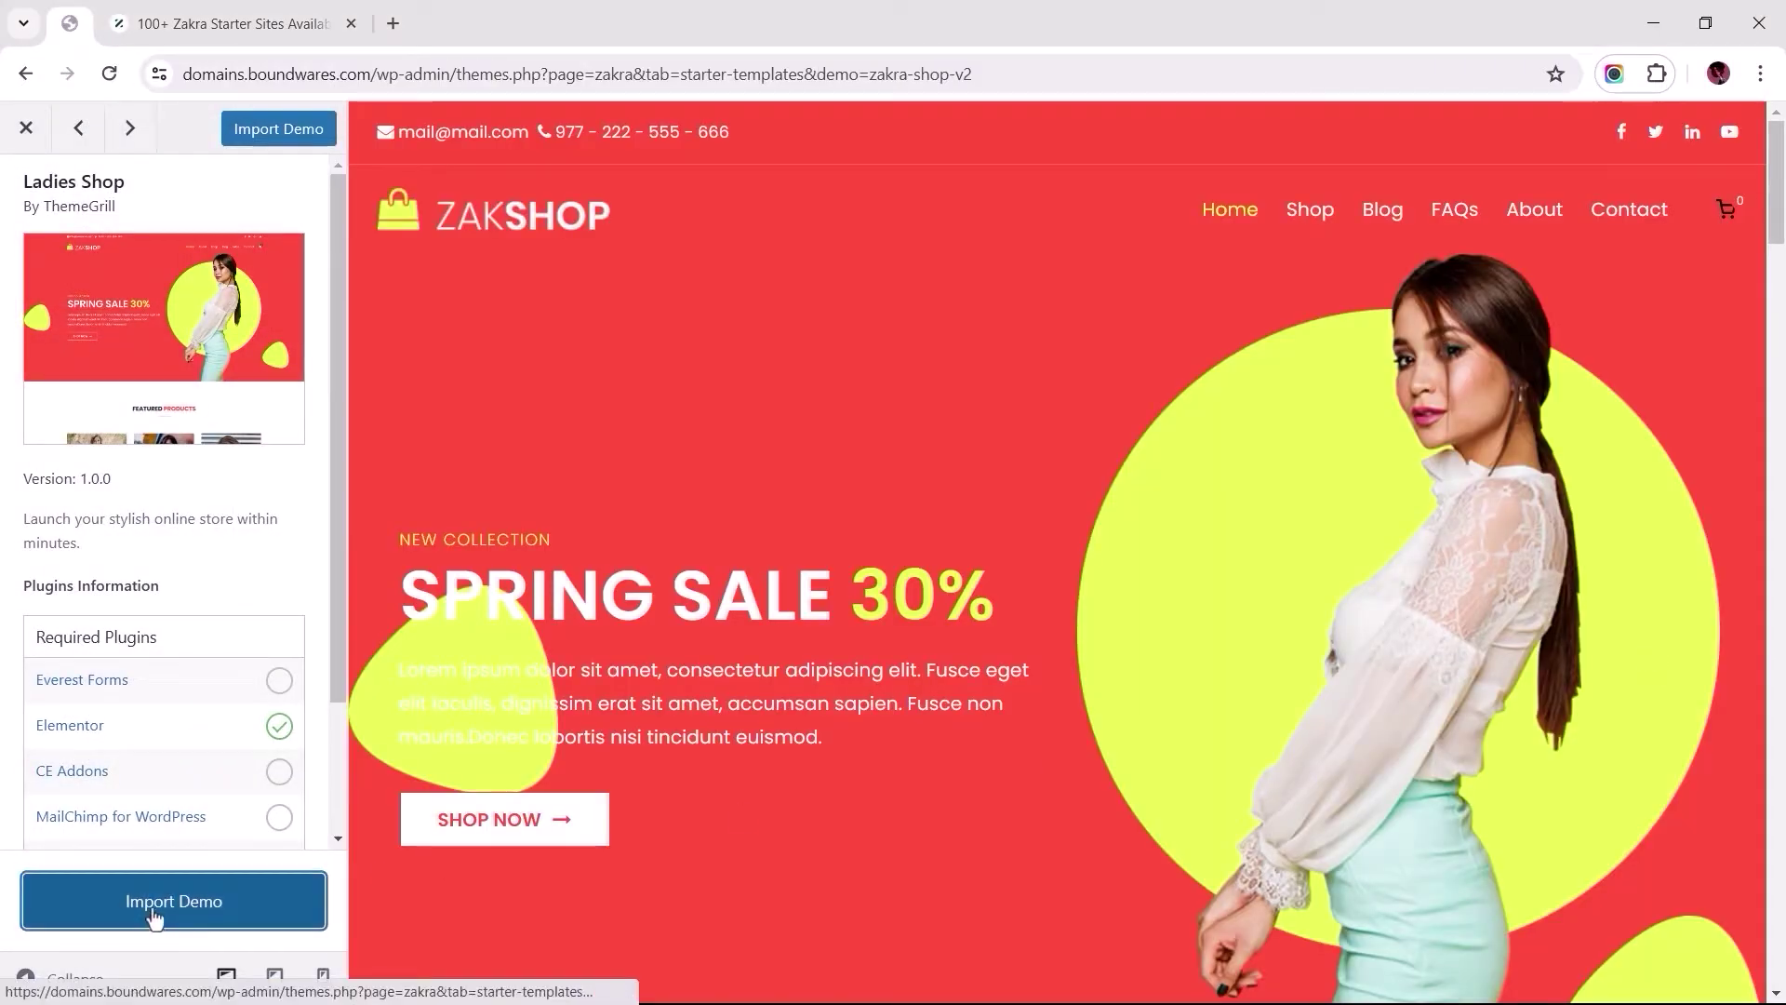
click(166, 900)
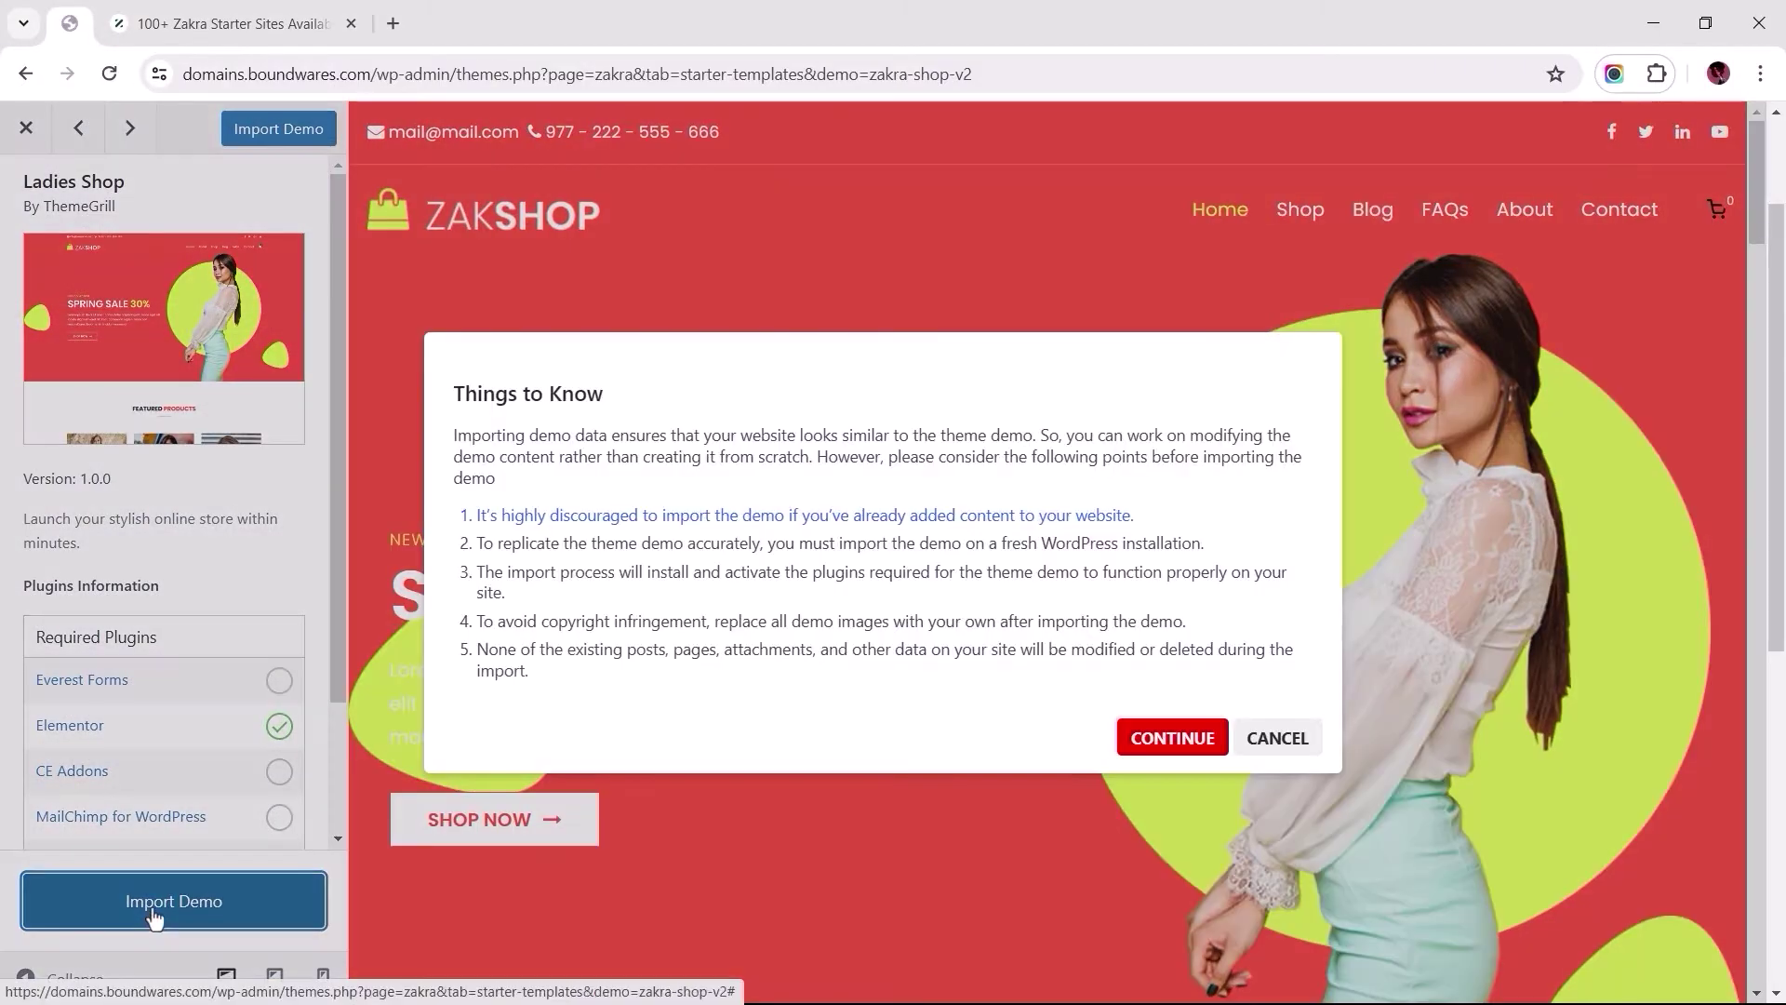
click(1172, 737)
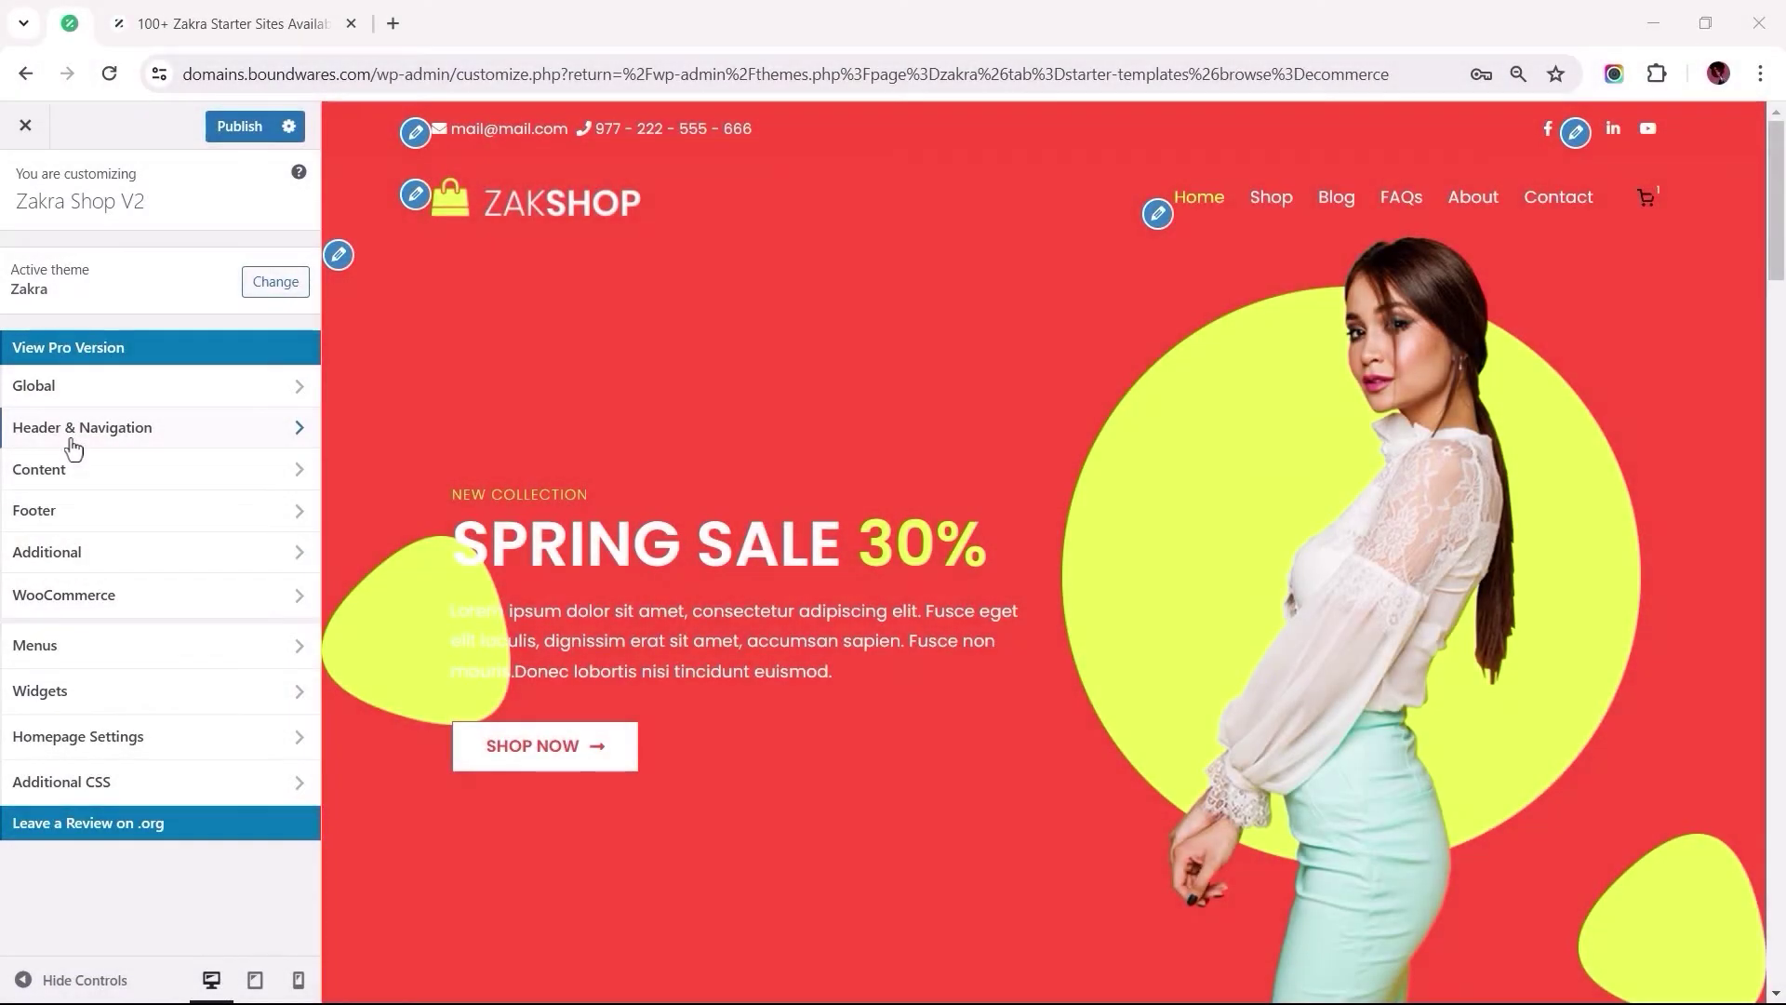
Turn off the Zakra header top bar.
click(74, 430)
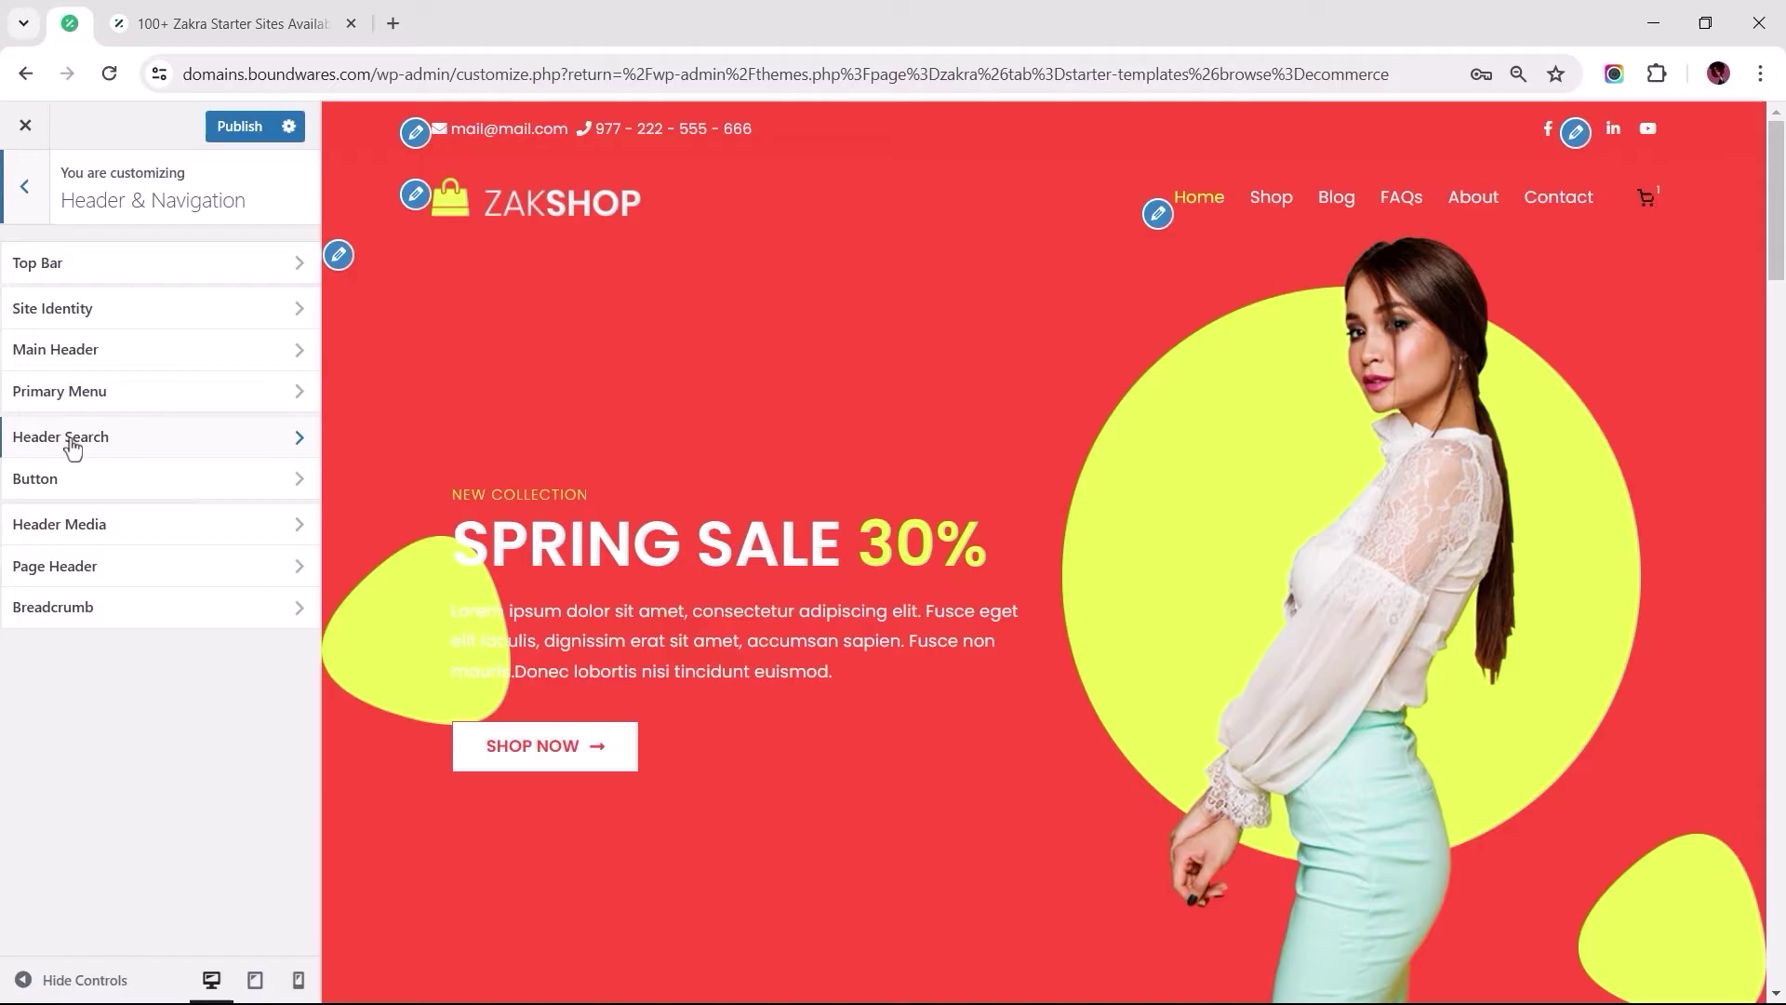
click(104, 266)
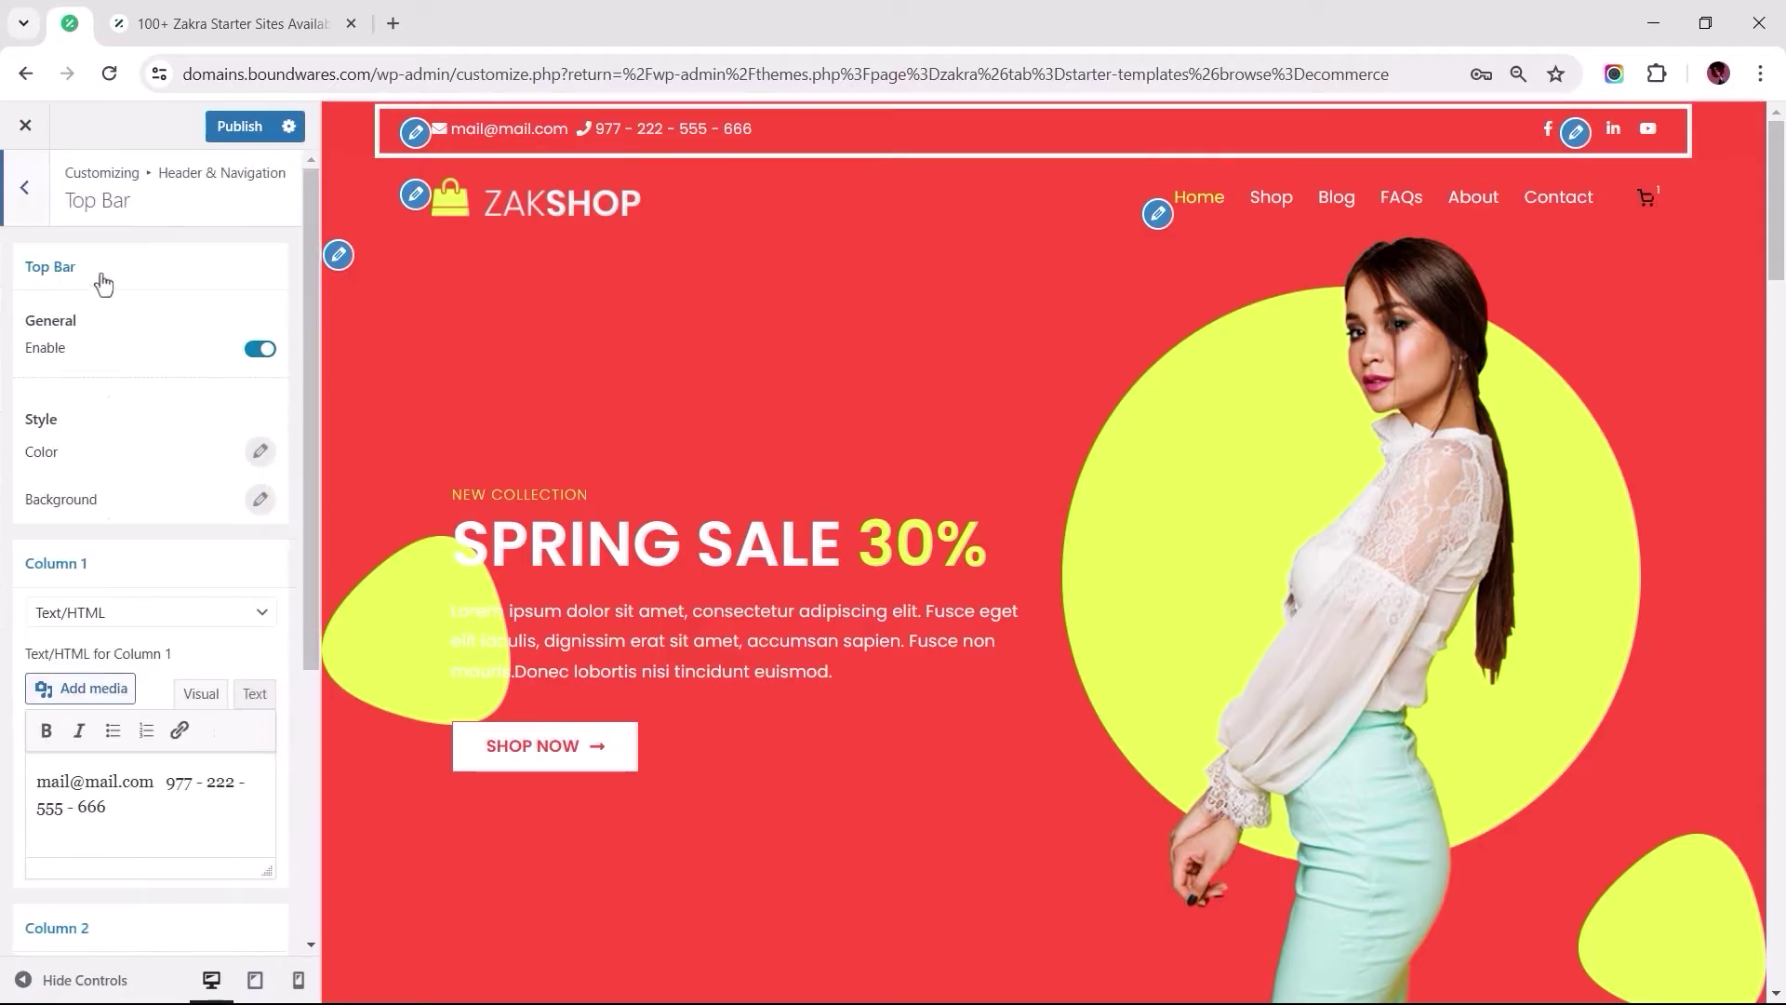
click(260, 347)
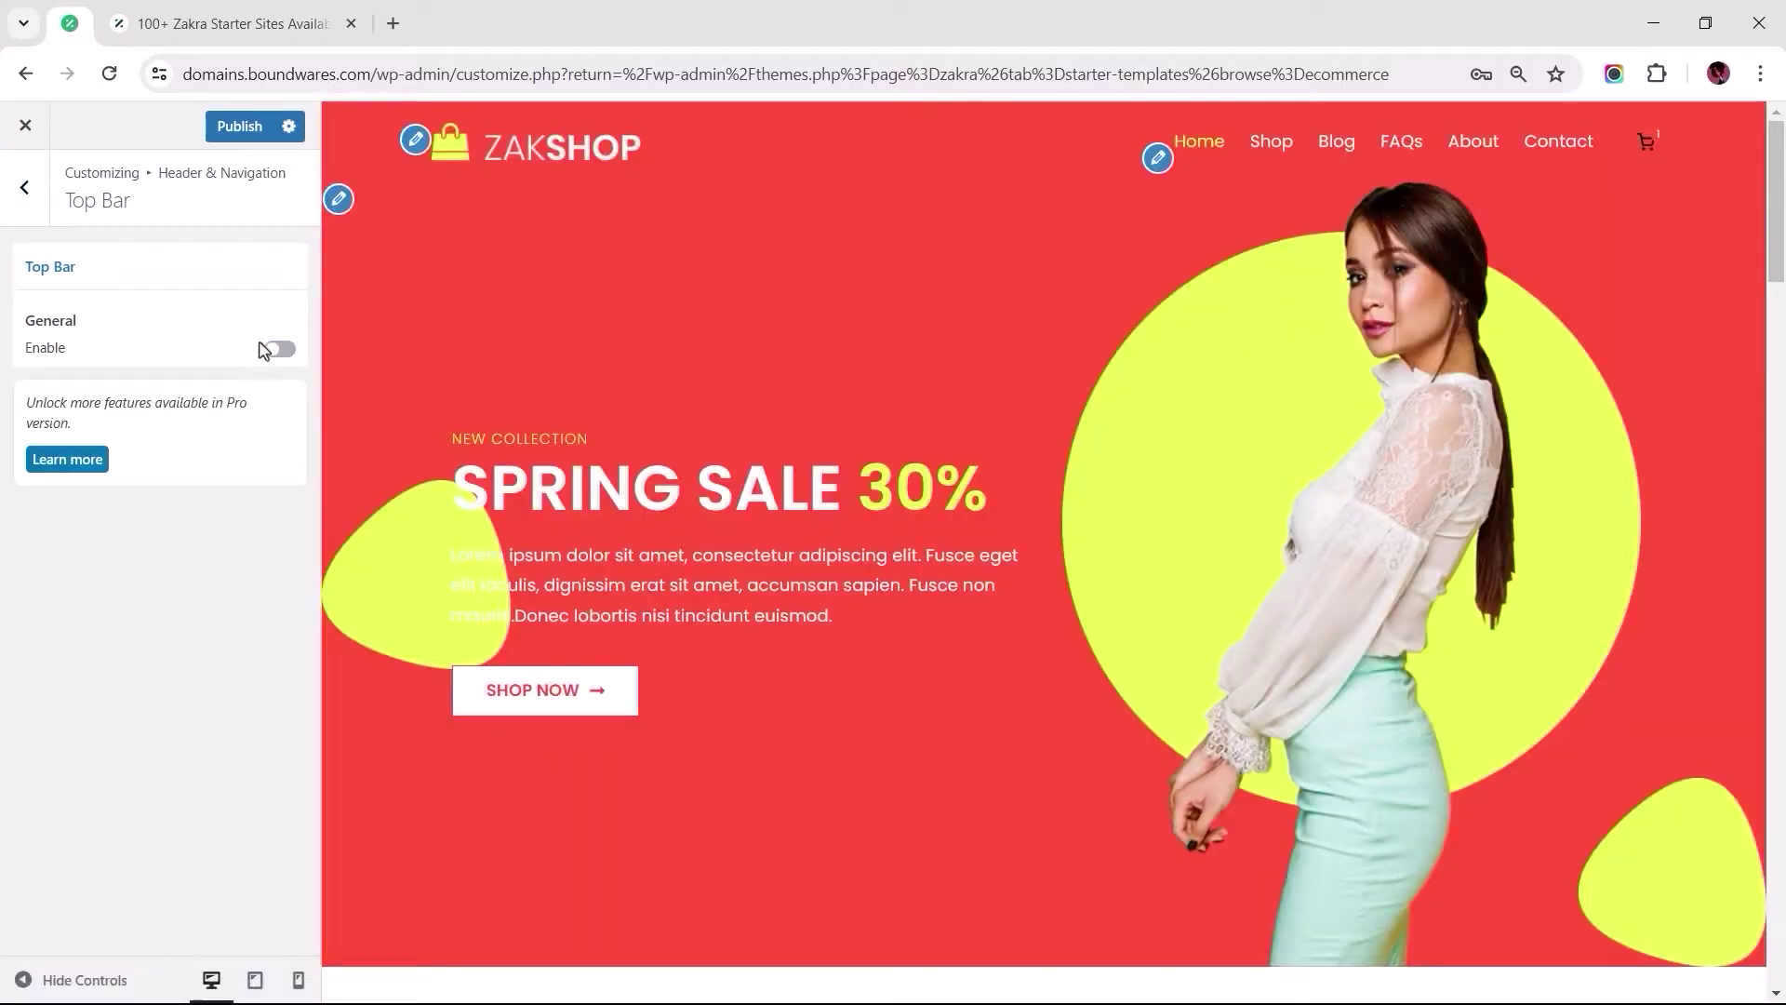
Enable product search in the header, test it in the preview, and reach Page Header settings.
click(26, 188)
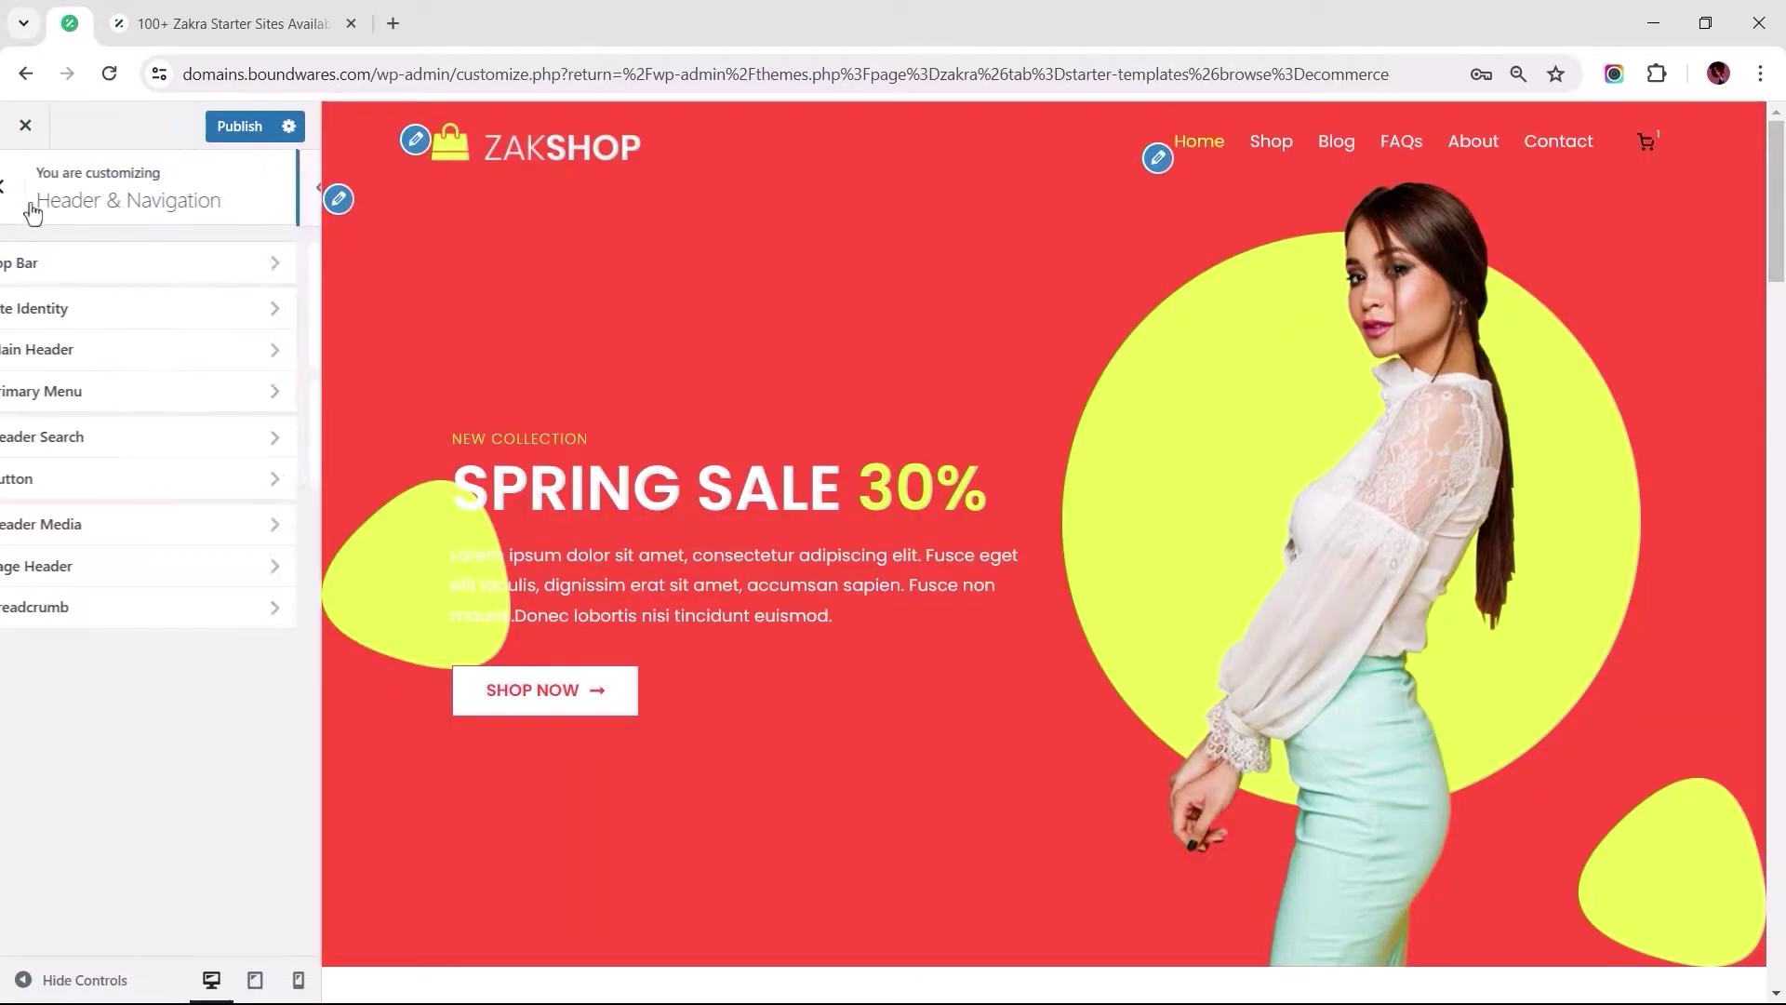
click(69, 438)
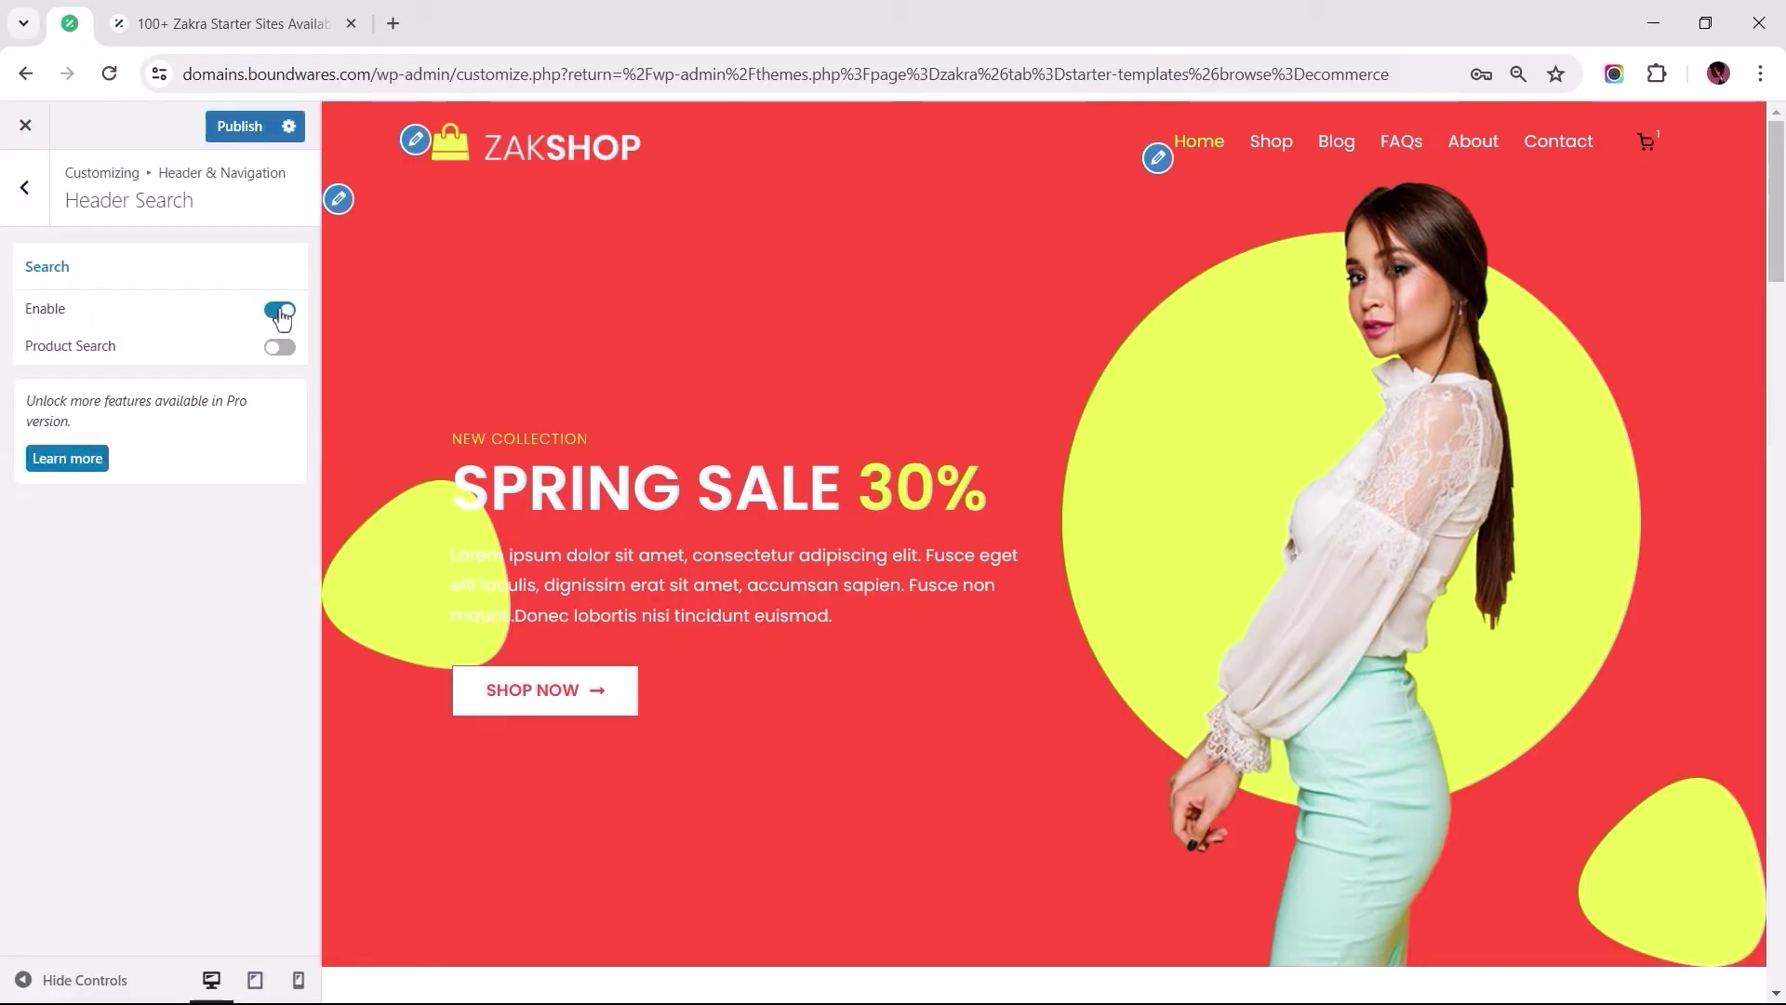
click(282, 311)
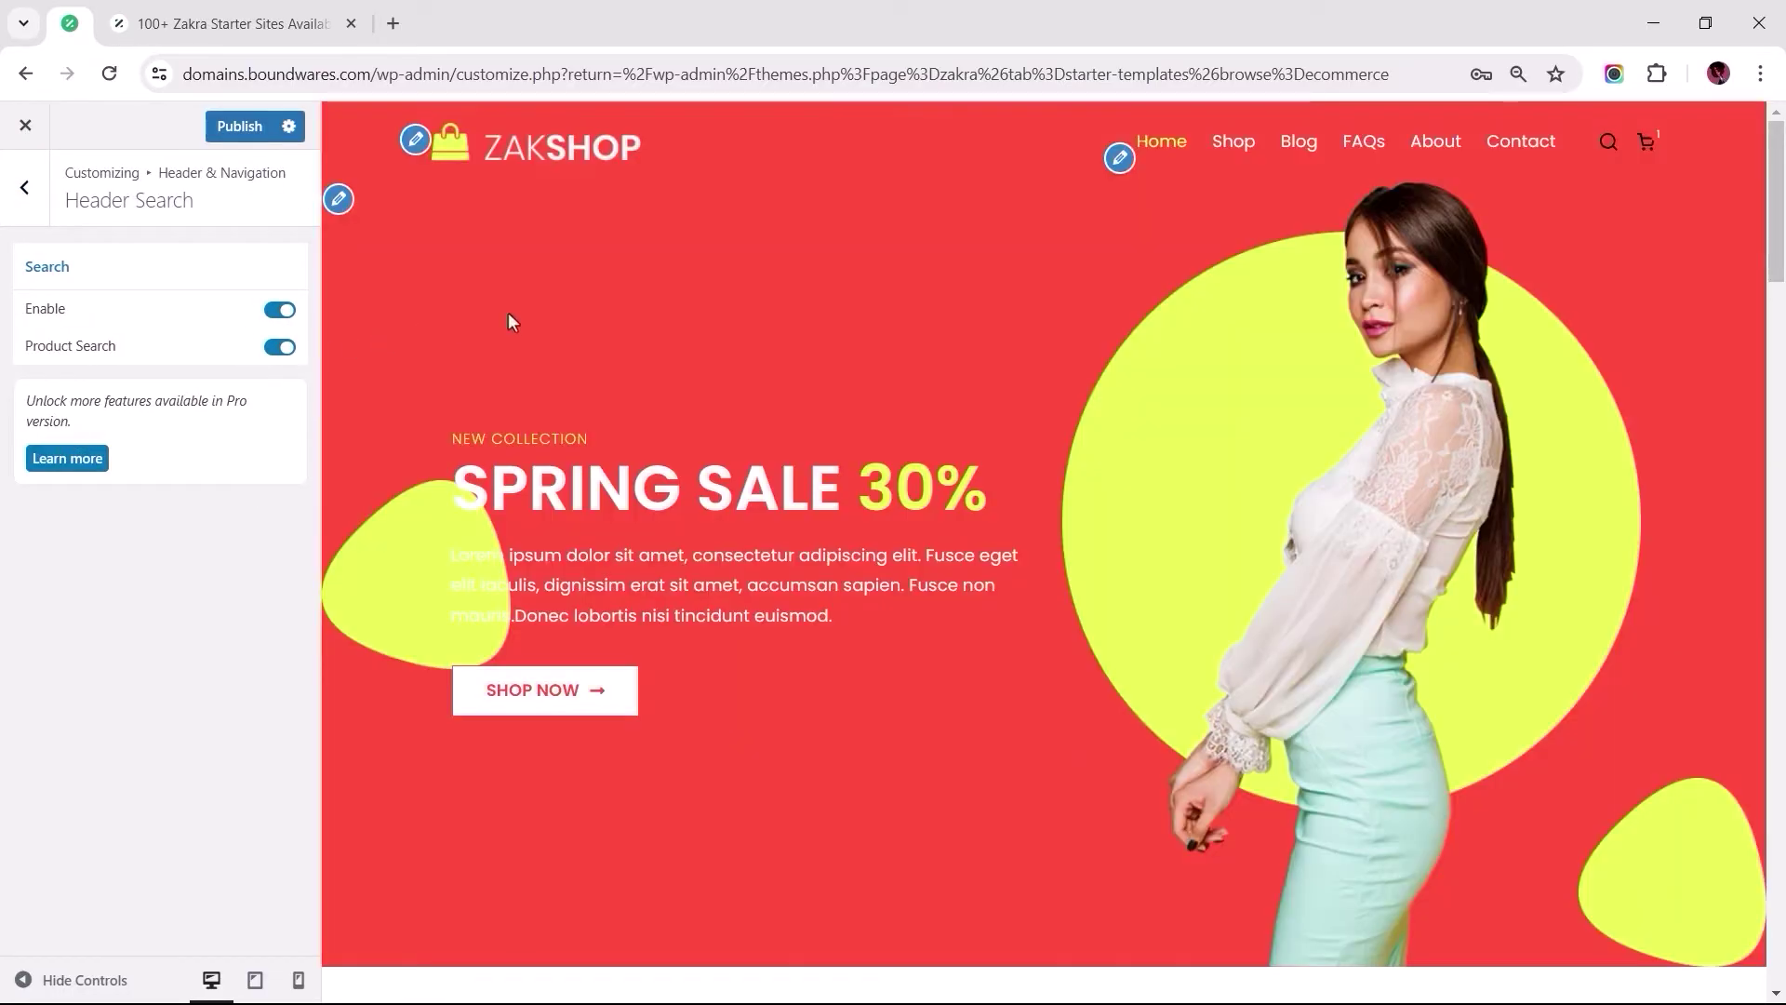
click(1606, 142)
click(1640, 151)
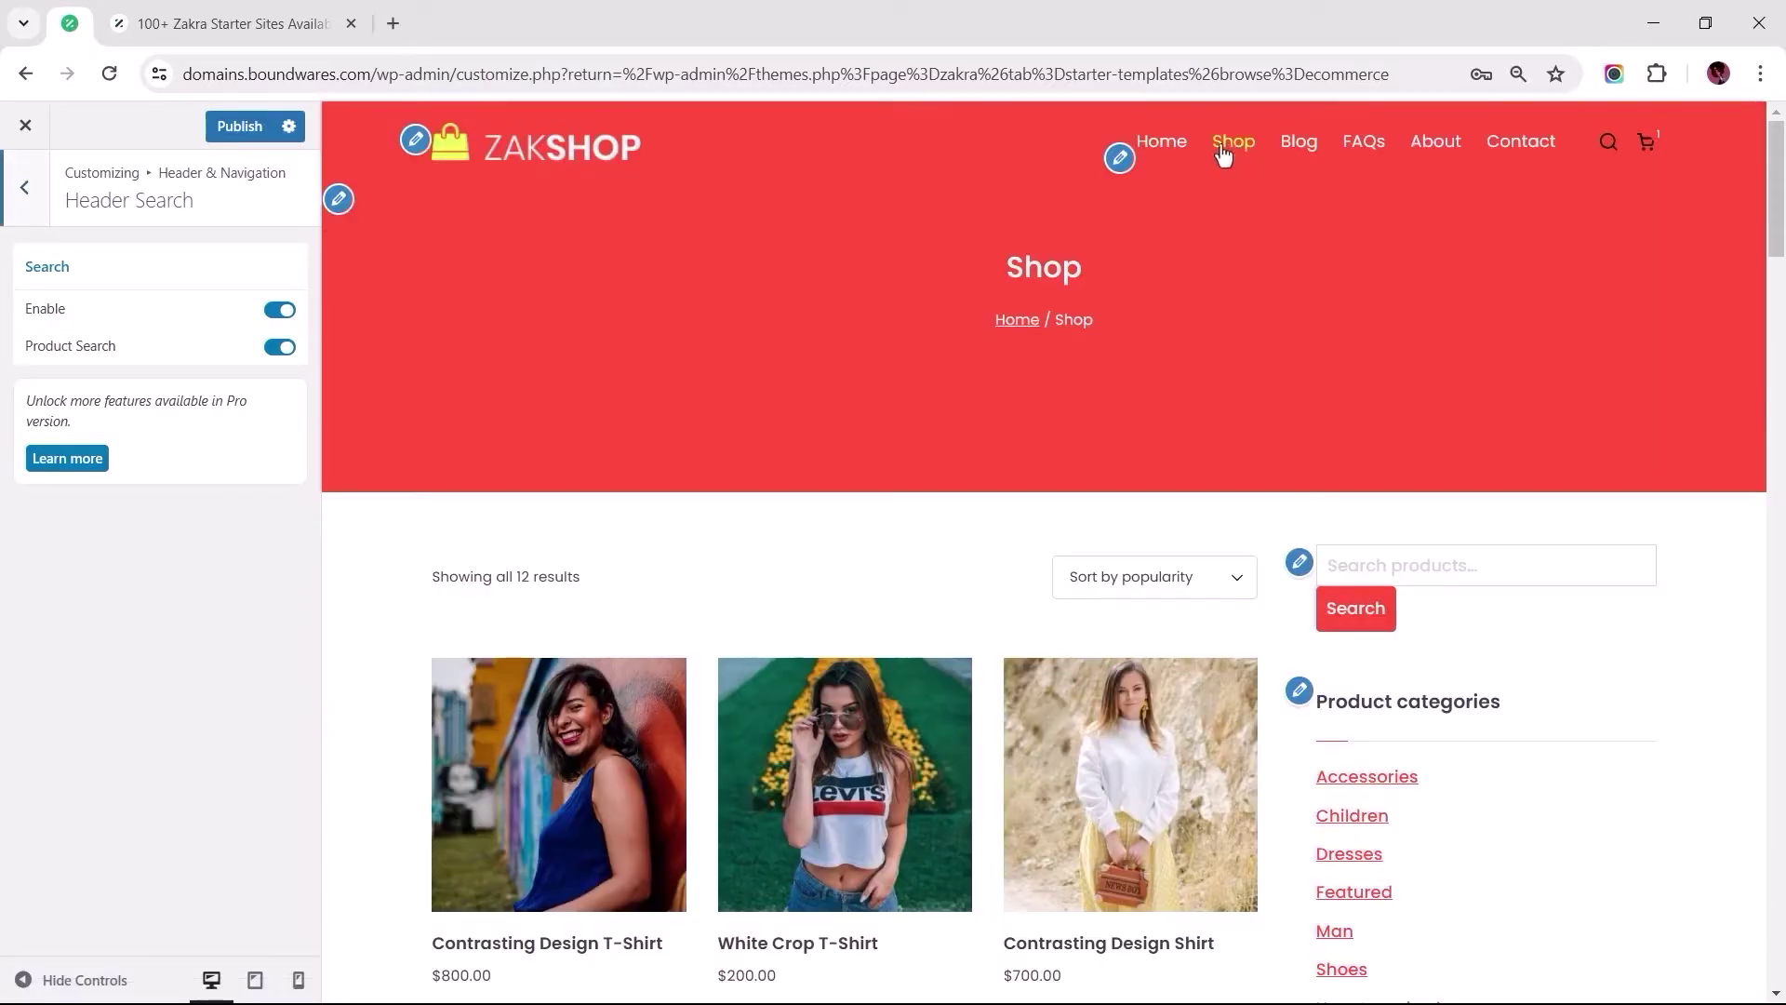
click(24, 185)
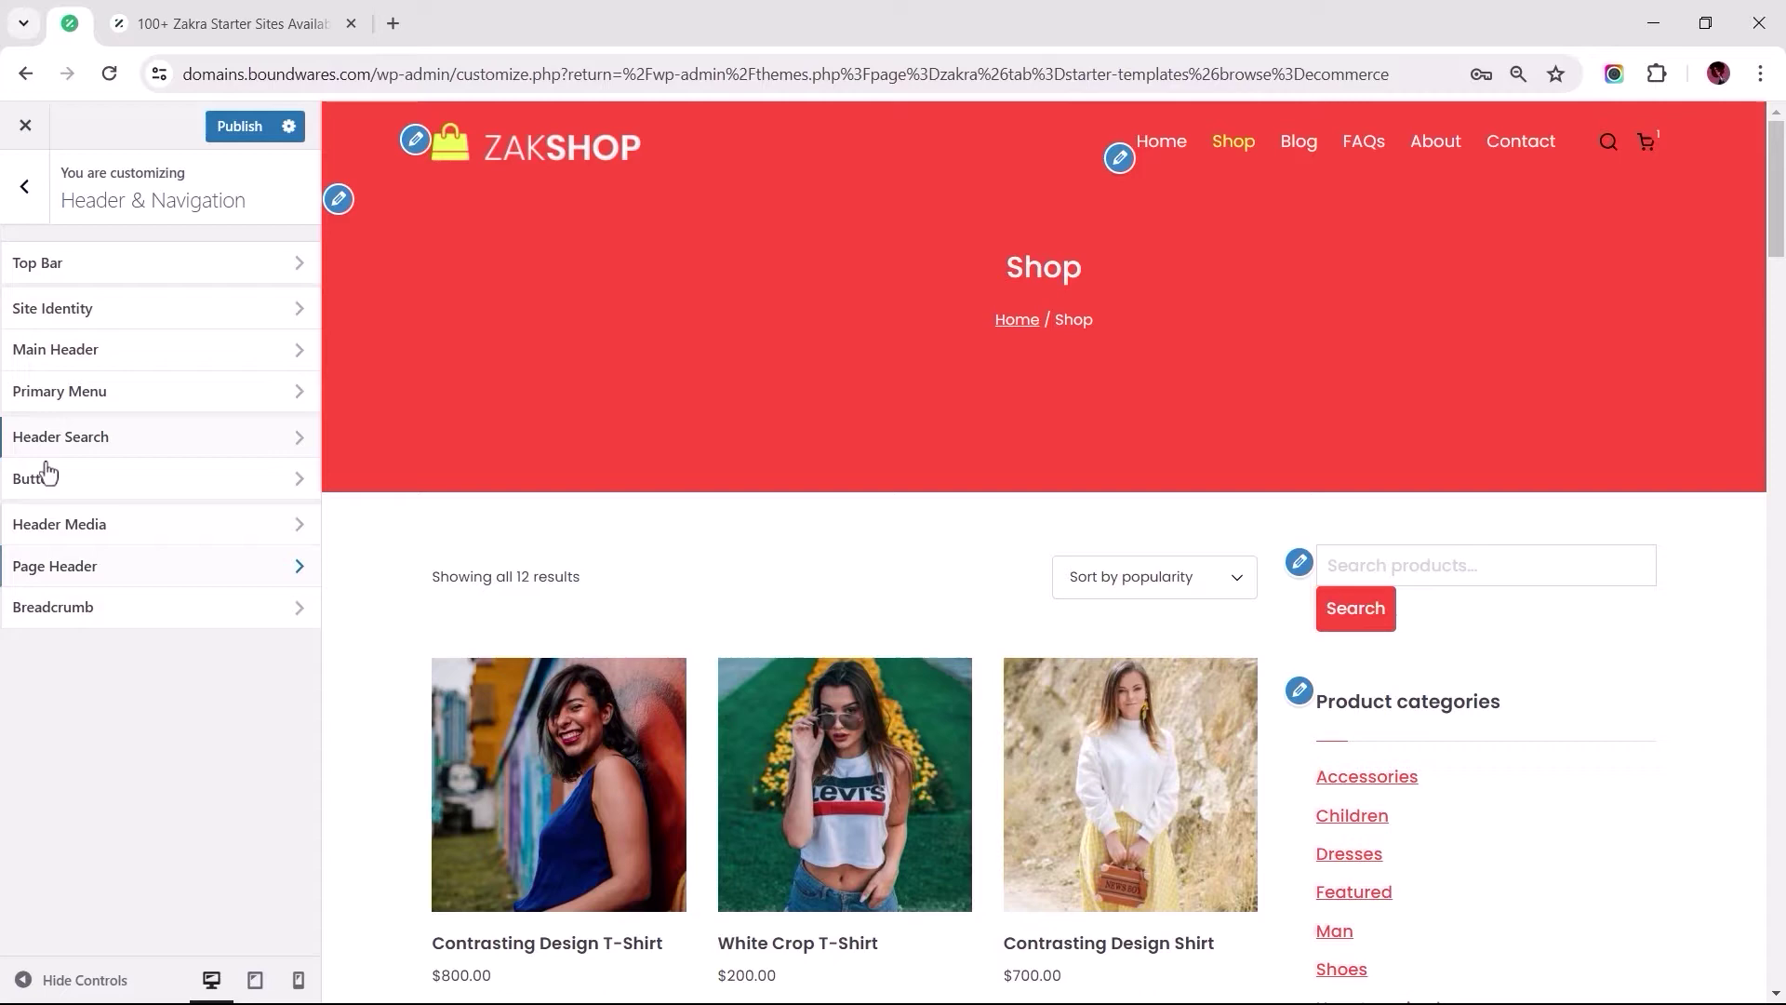
click(56, 573)
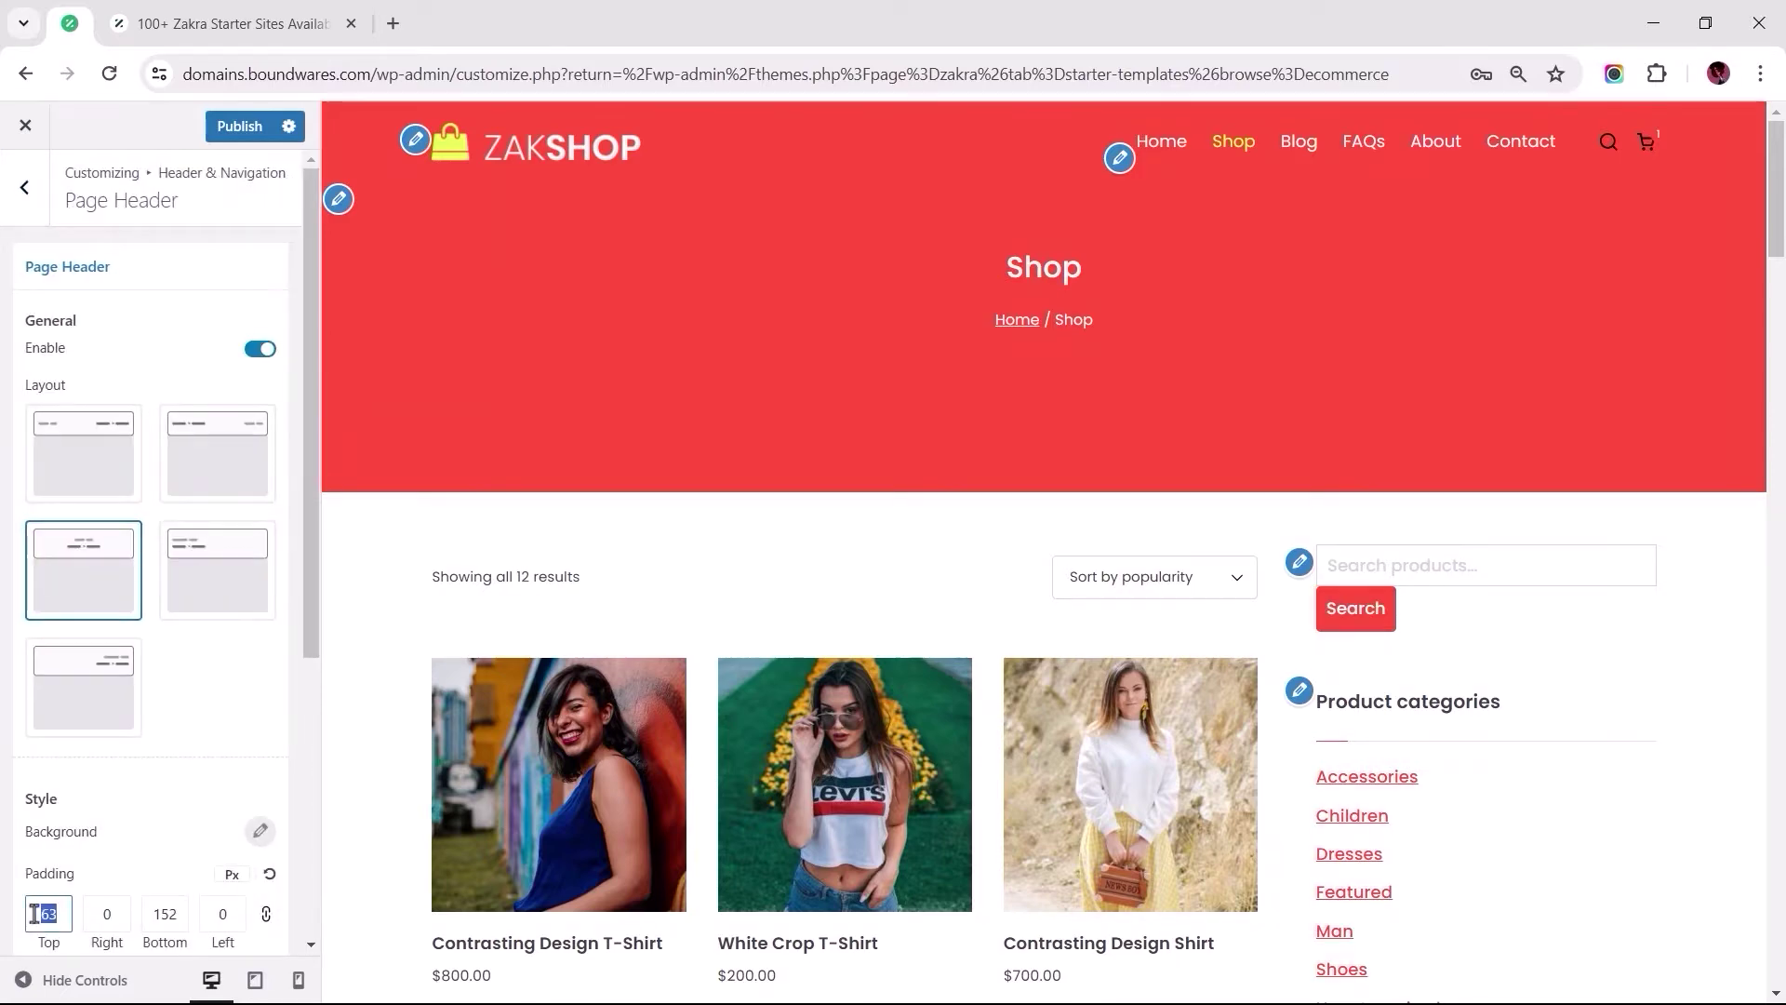
text(25)
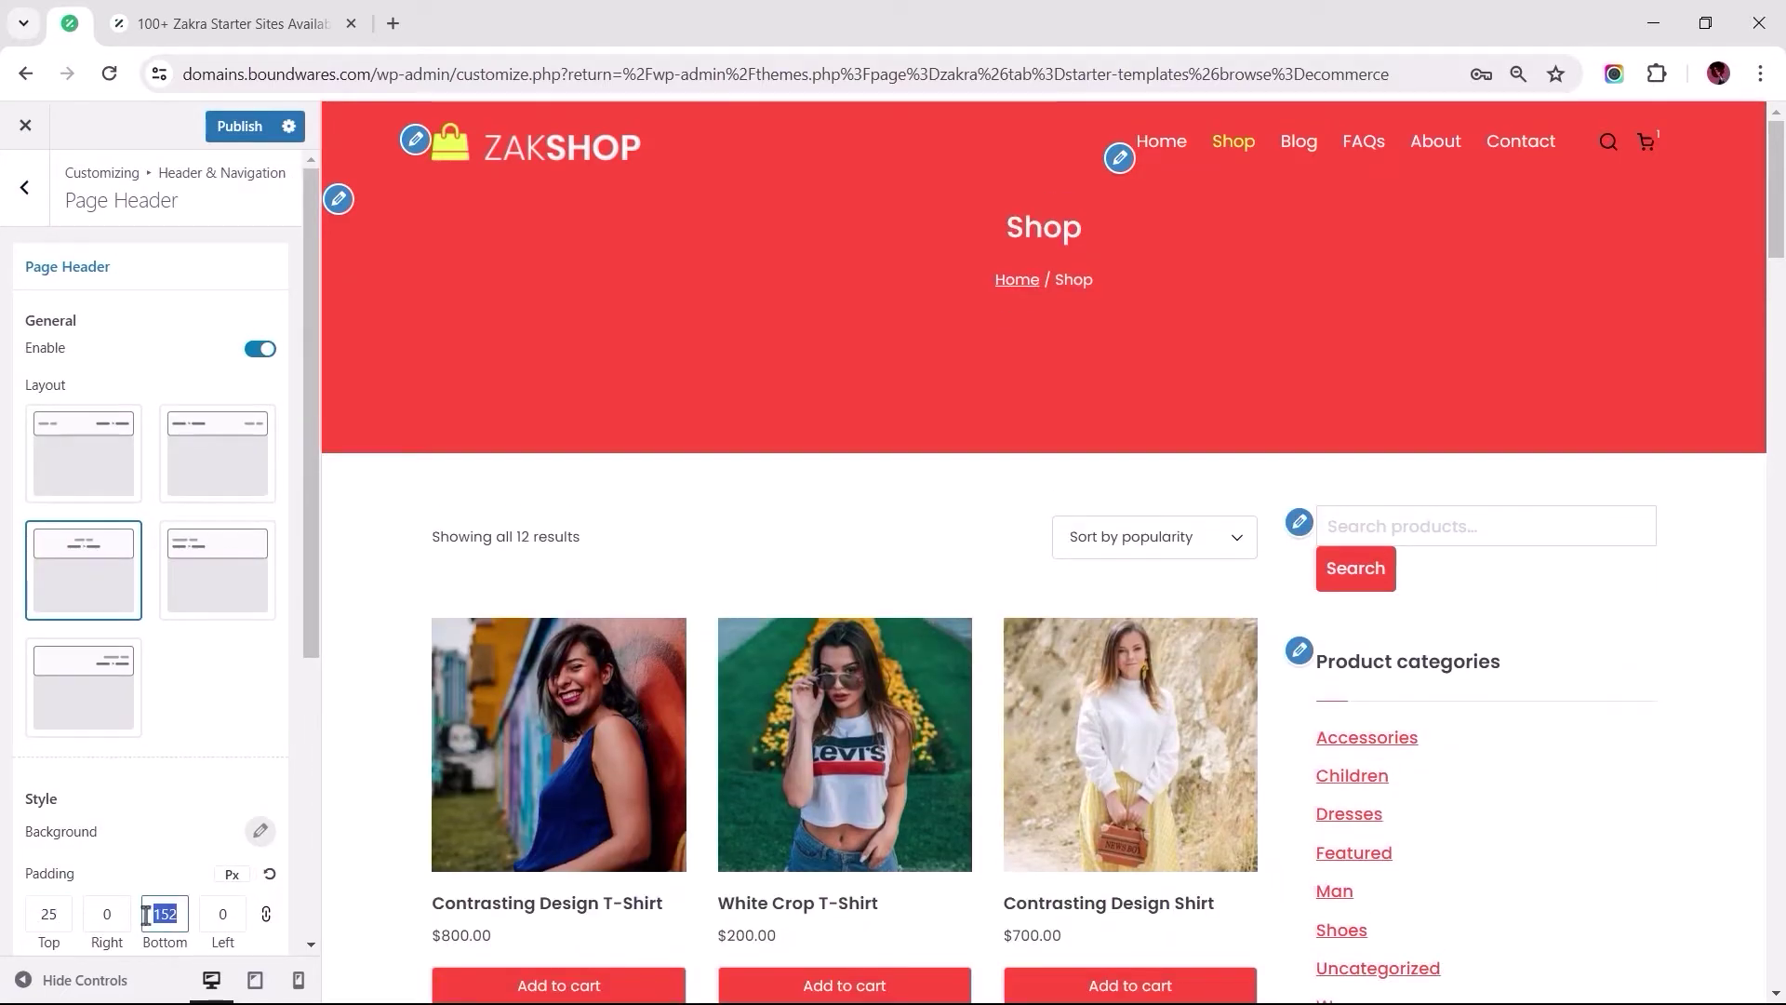
text(50)
Remove the Product Search and other widgets from the shop sidebar.
double_click(24, 186)
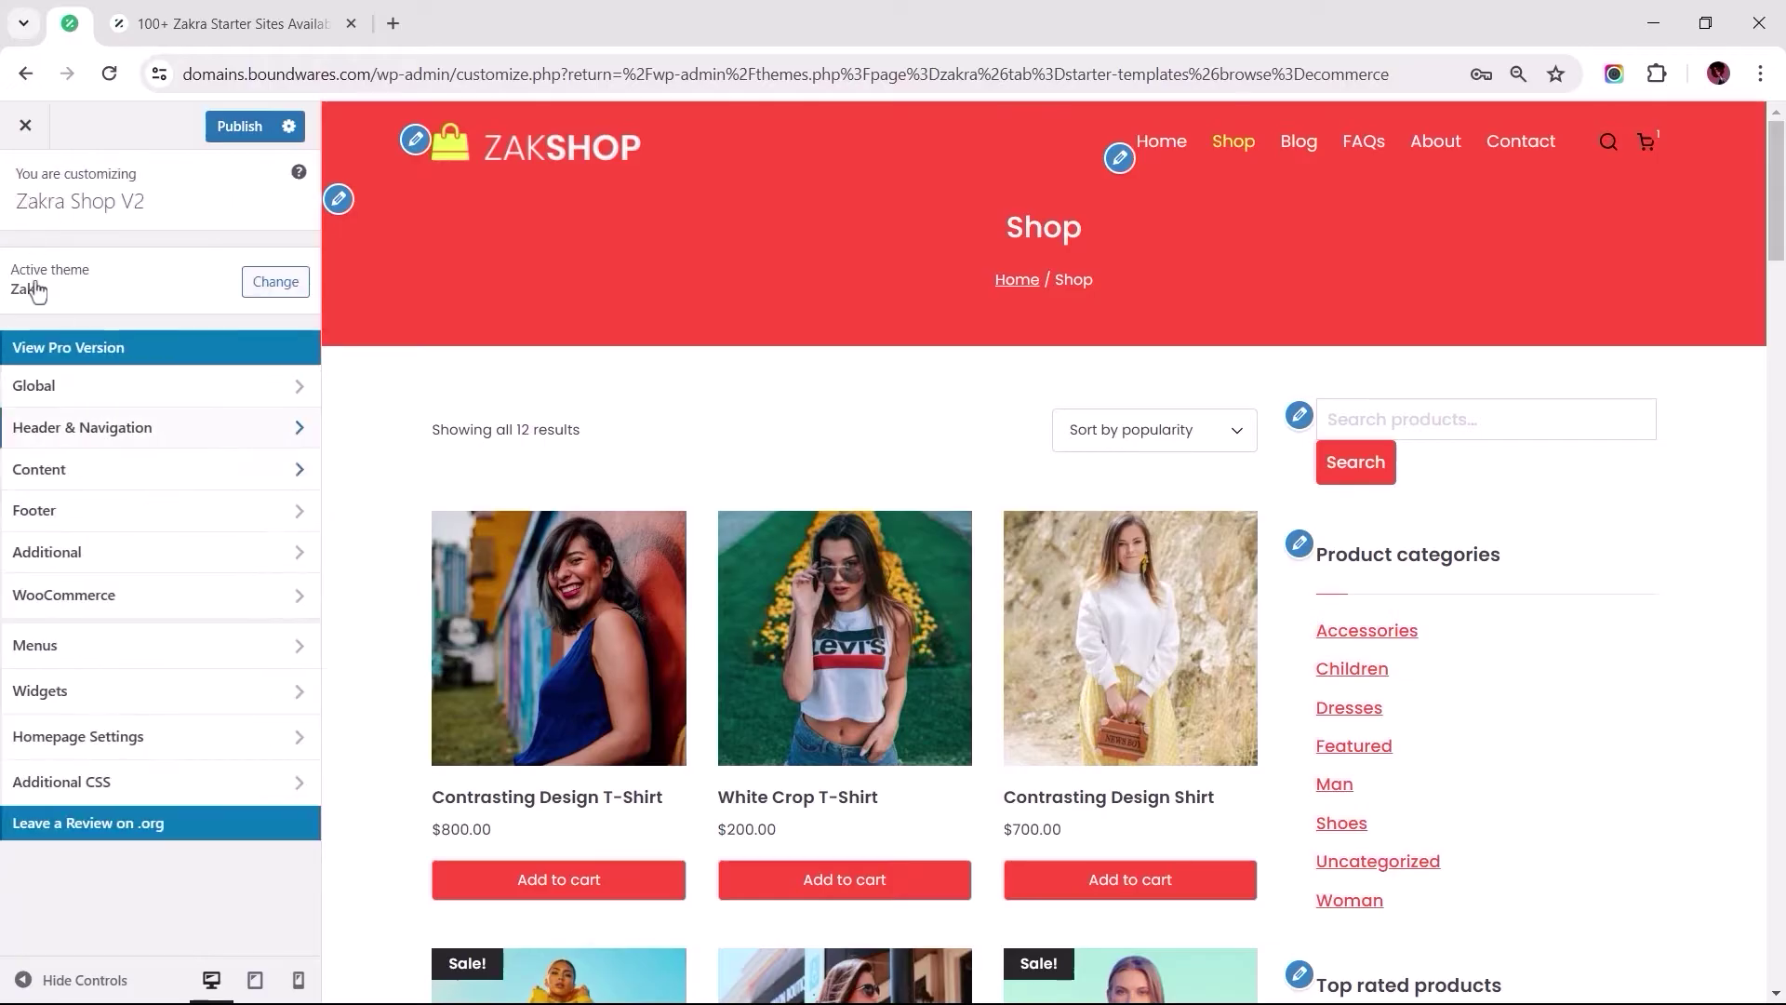
click(64, 597)
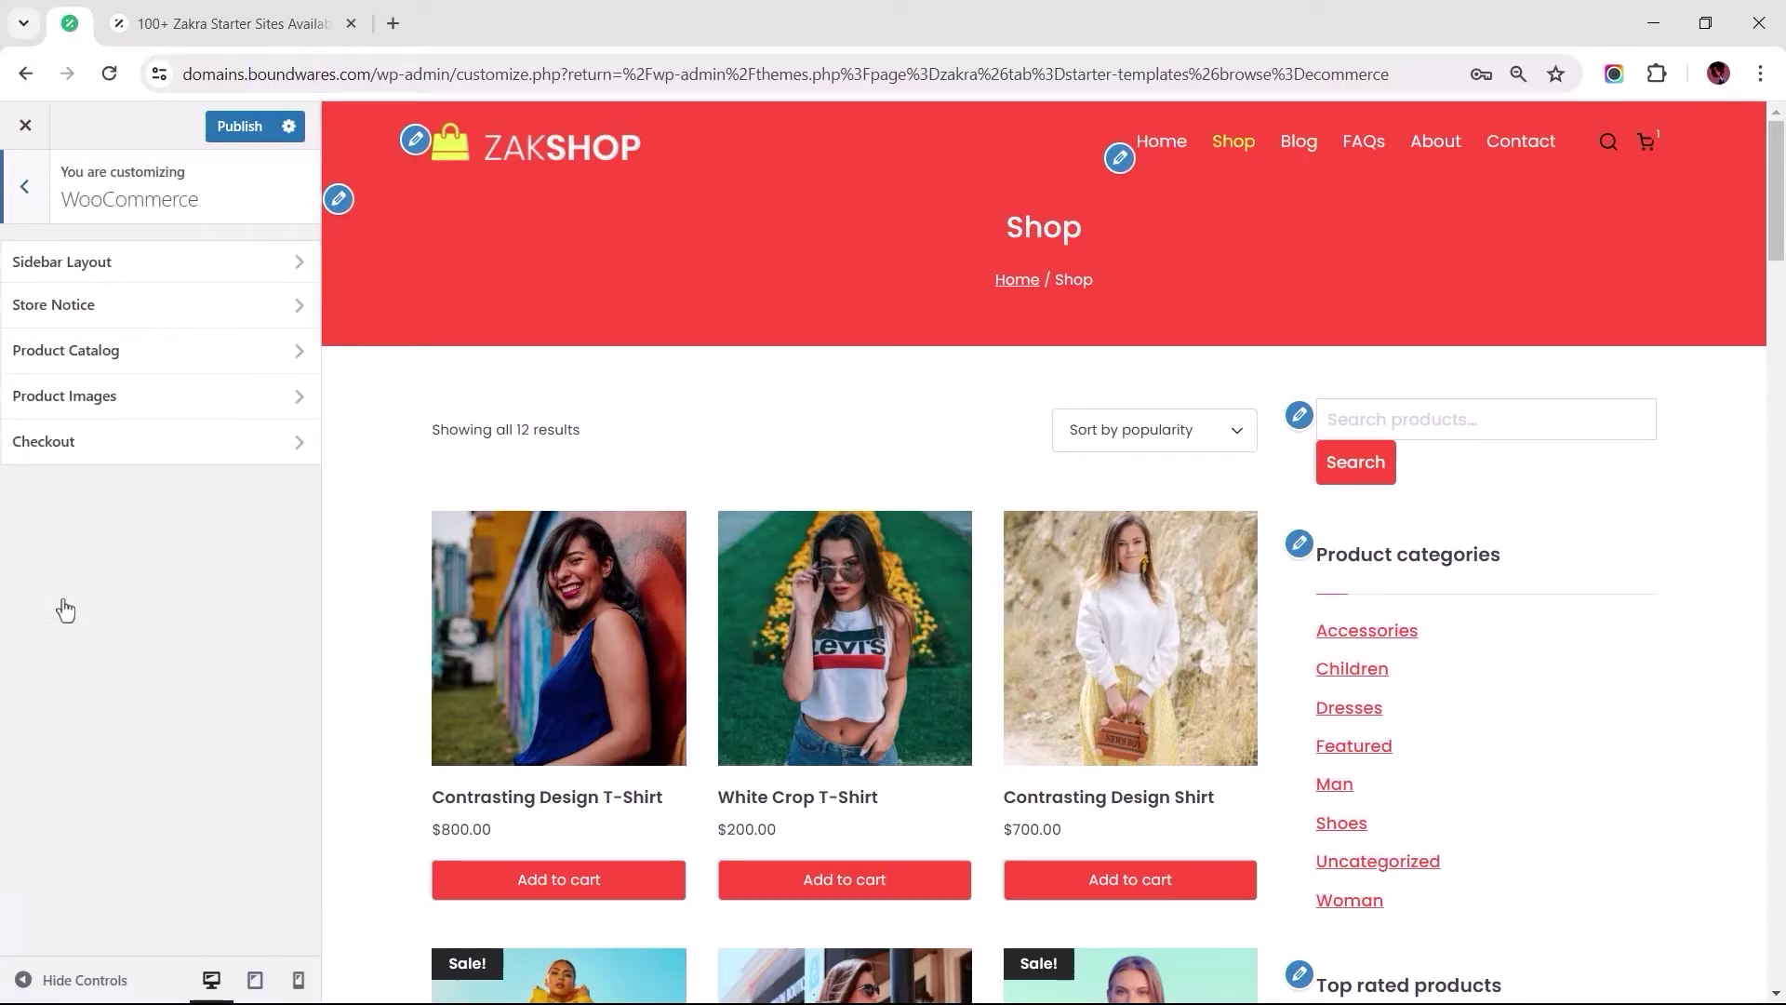
click(109, 266)
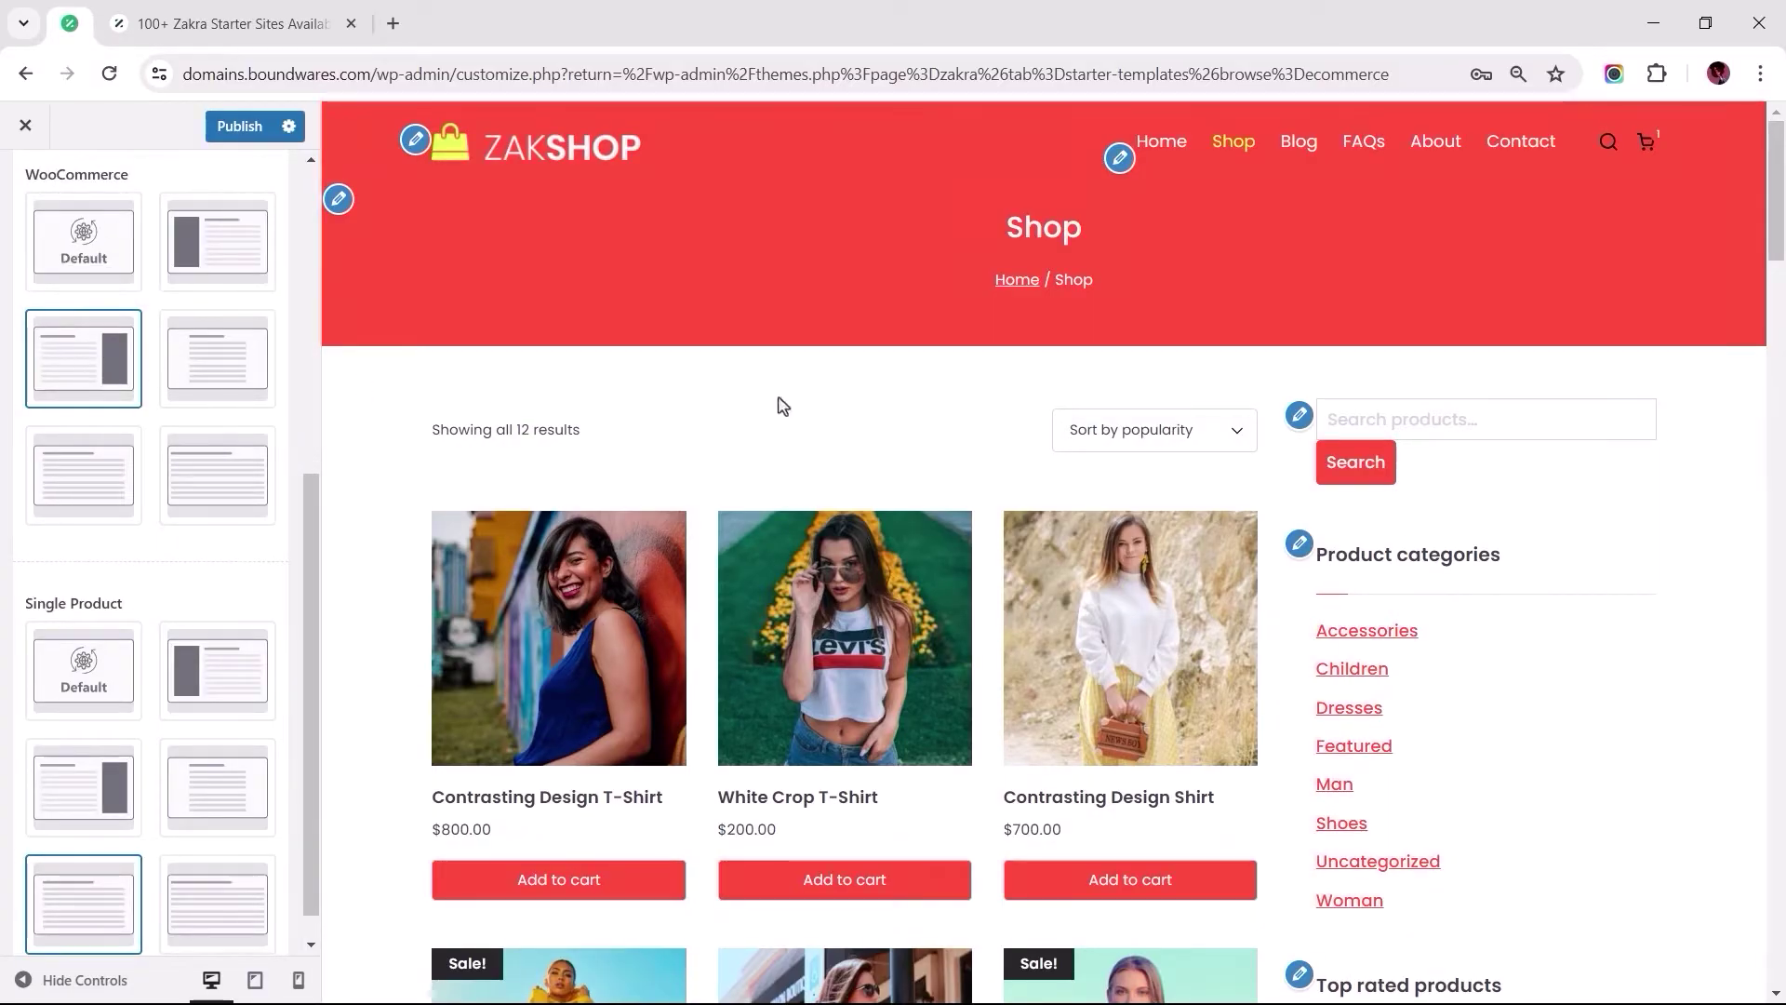
click(1300, 420)
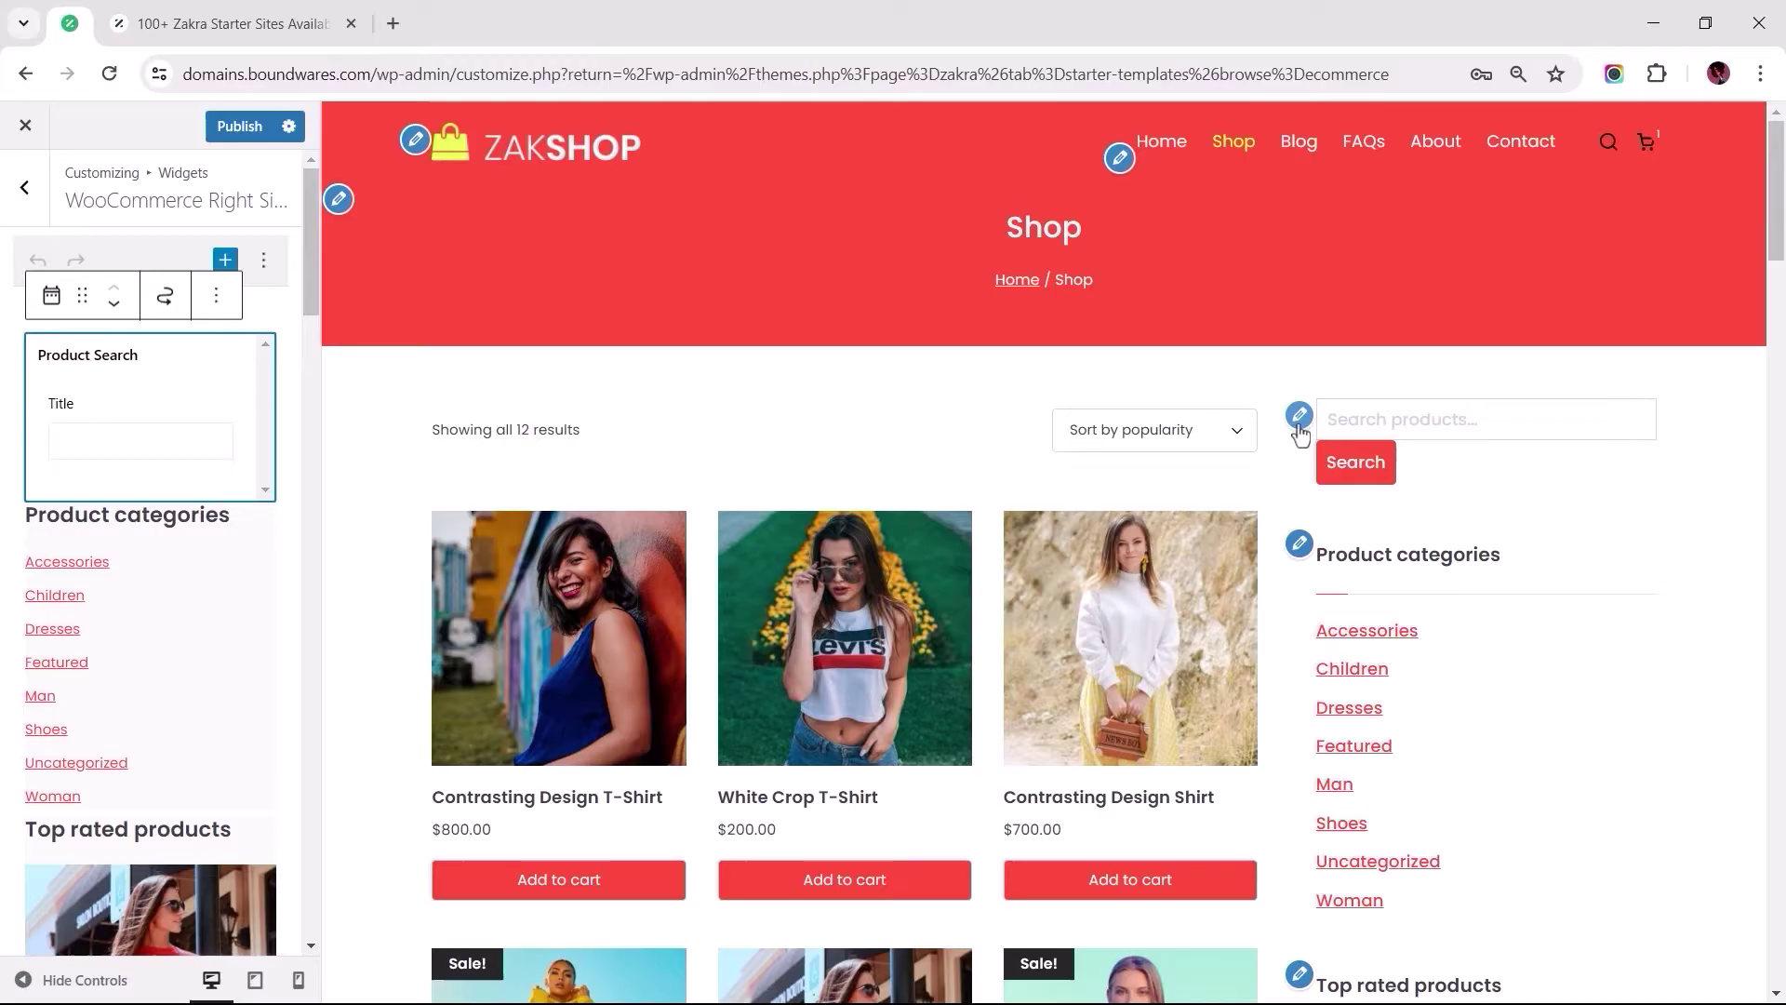
click(218, 297)
key(shift+alt+z)
key(shift+alt+z)
key(shift+alt+z)
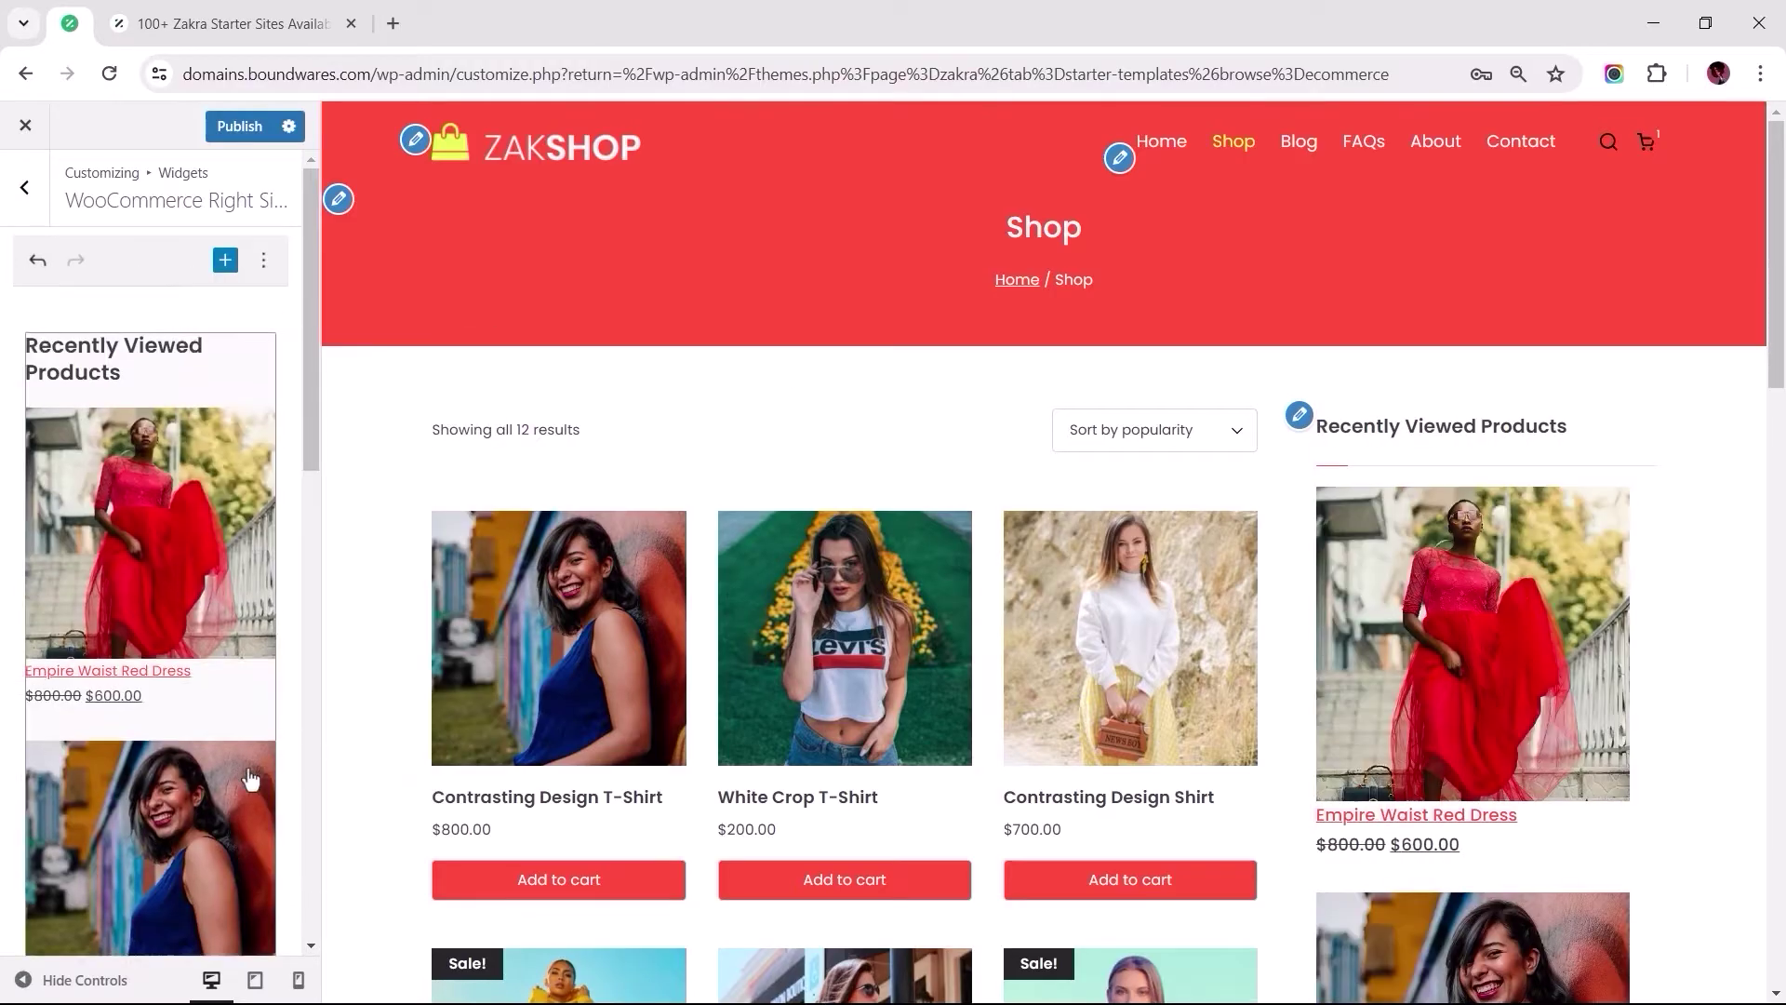
click(217, 296)
click(169, 737)
click(160, 359)
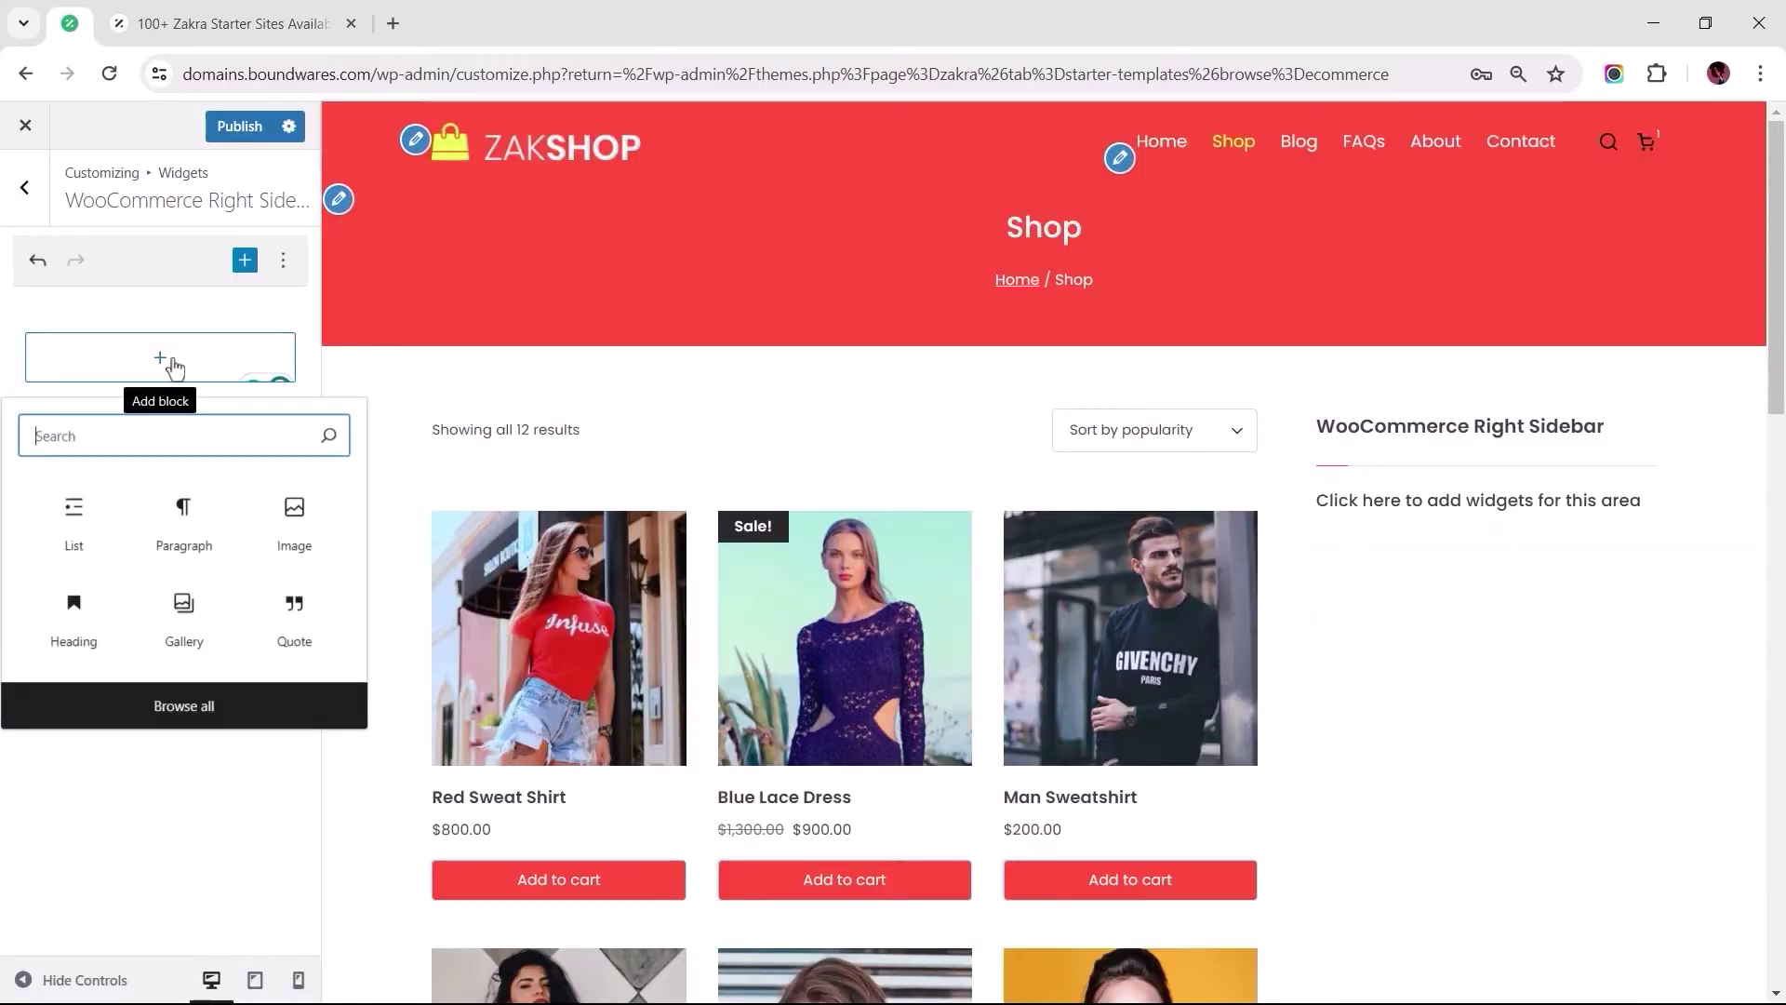
Open WooCommerce Product Catalog settings and preview the Red Sweat Shirt product page.
click(29, 200)
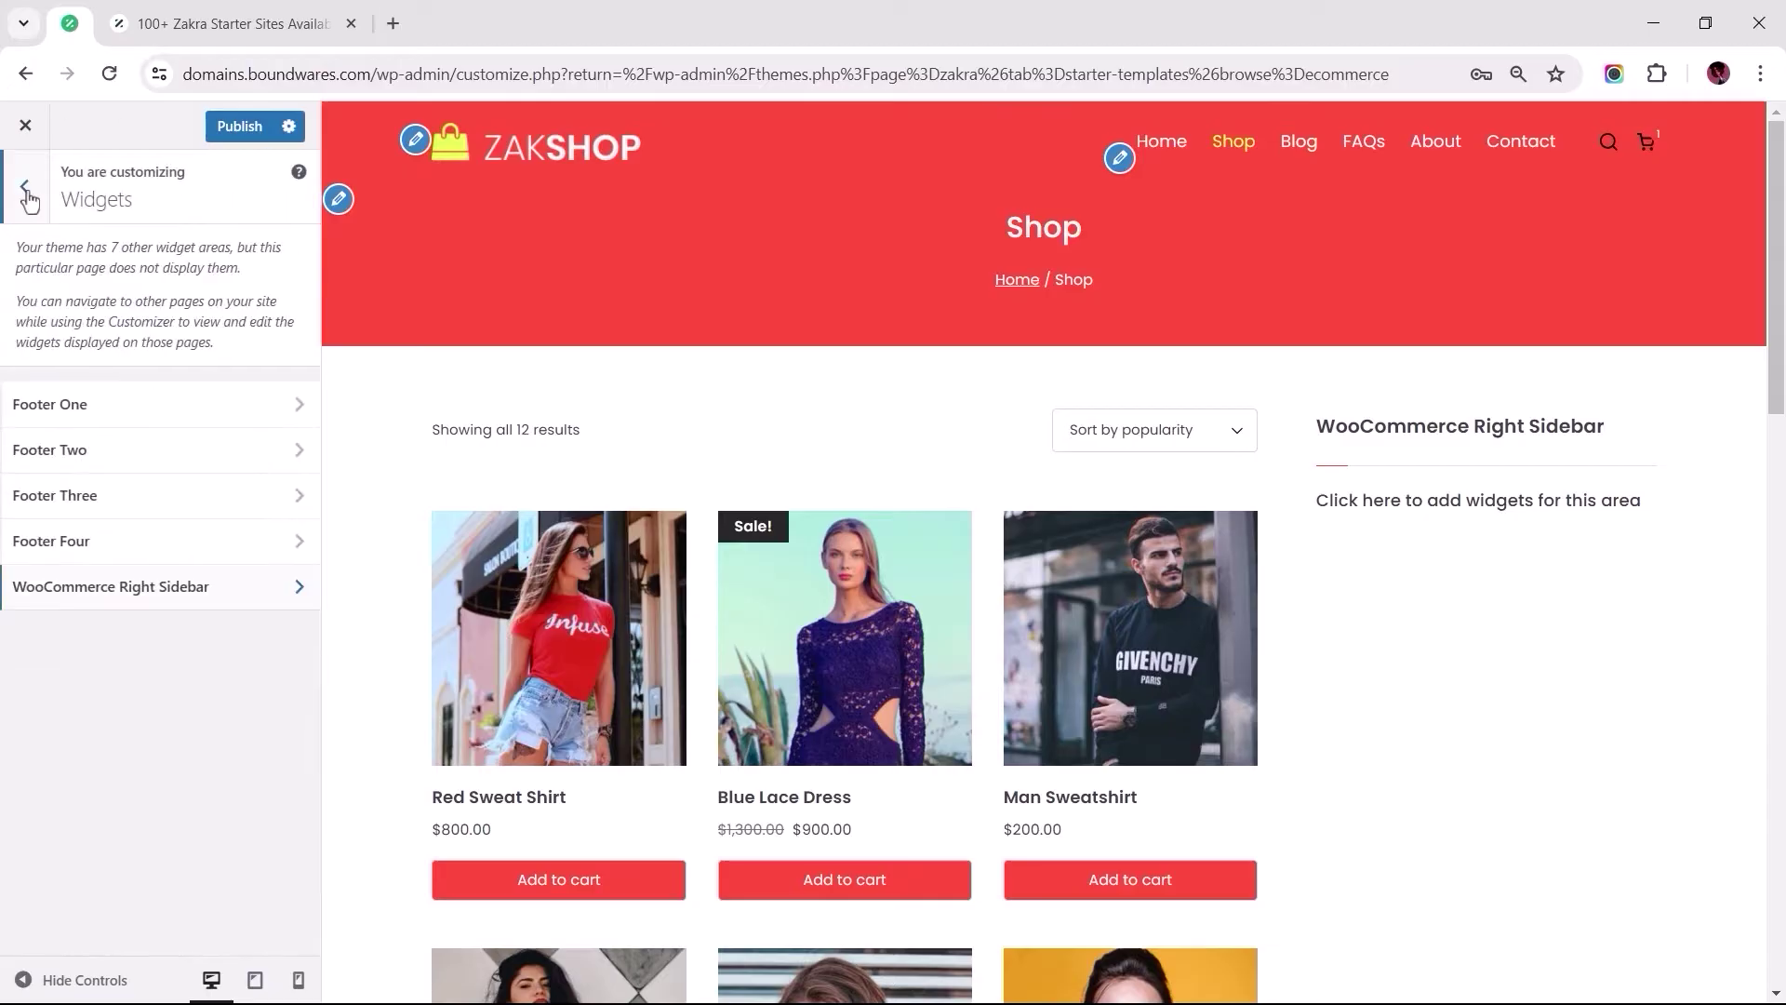
click(29, 195)
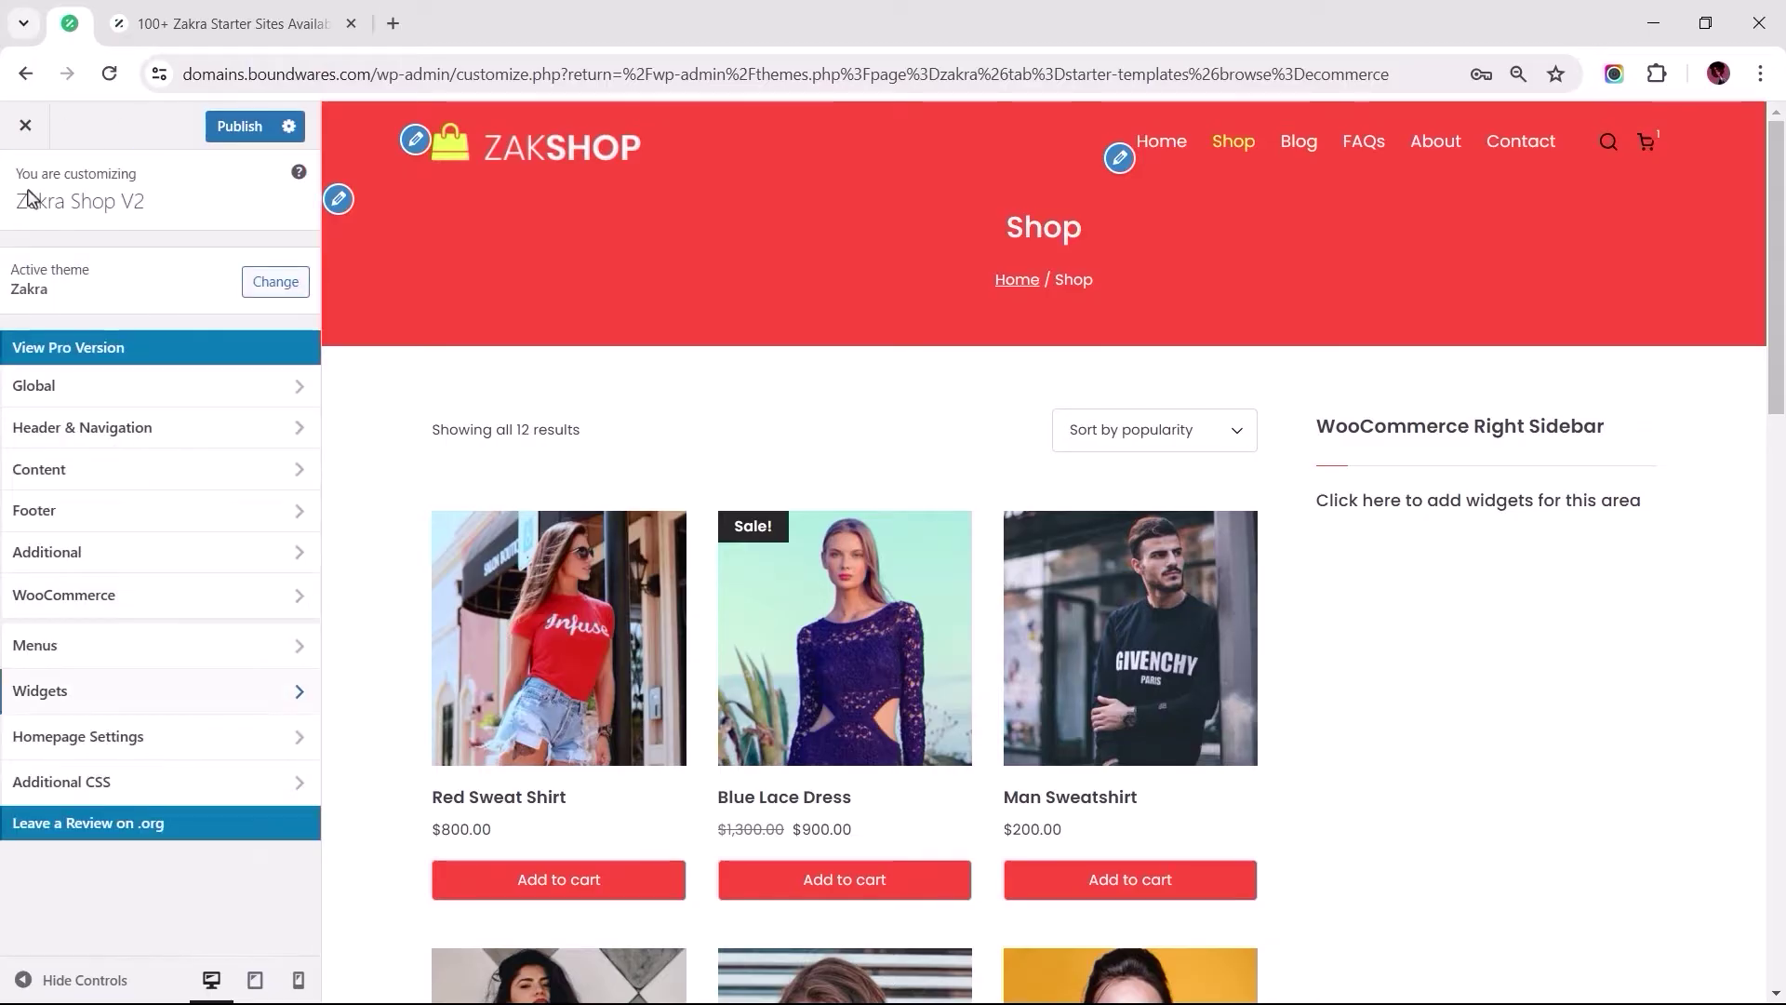
click(73, 602)
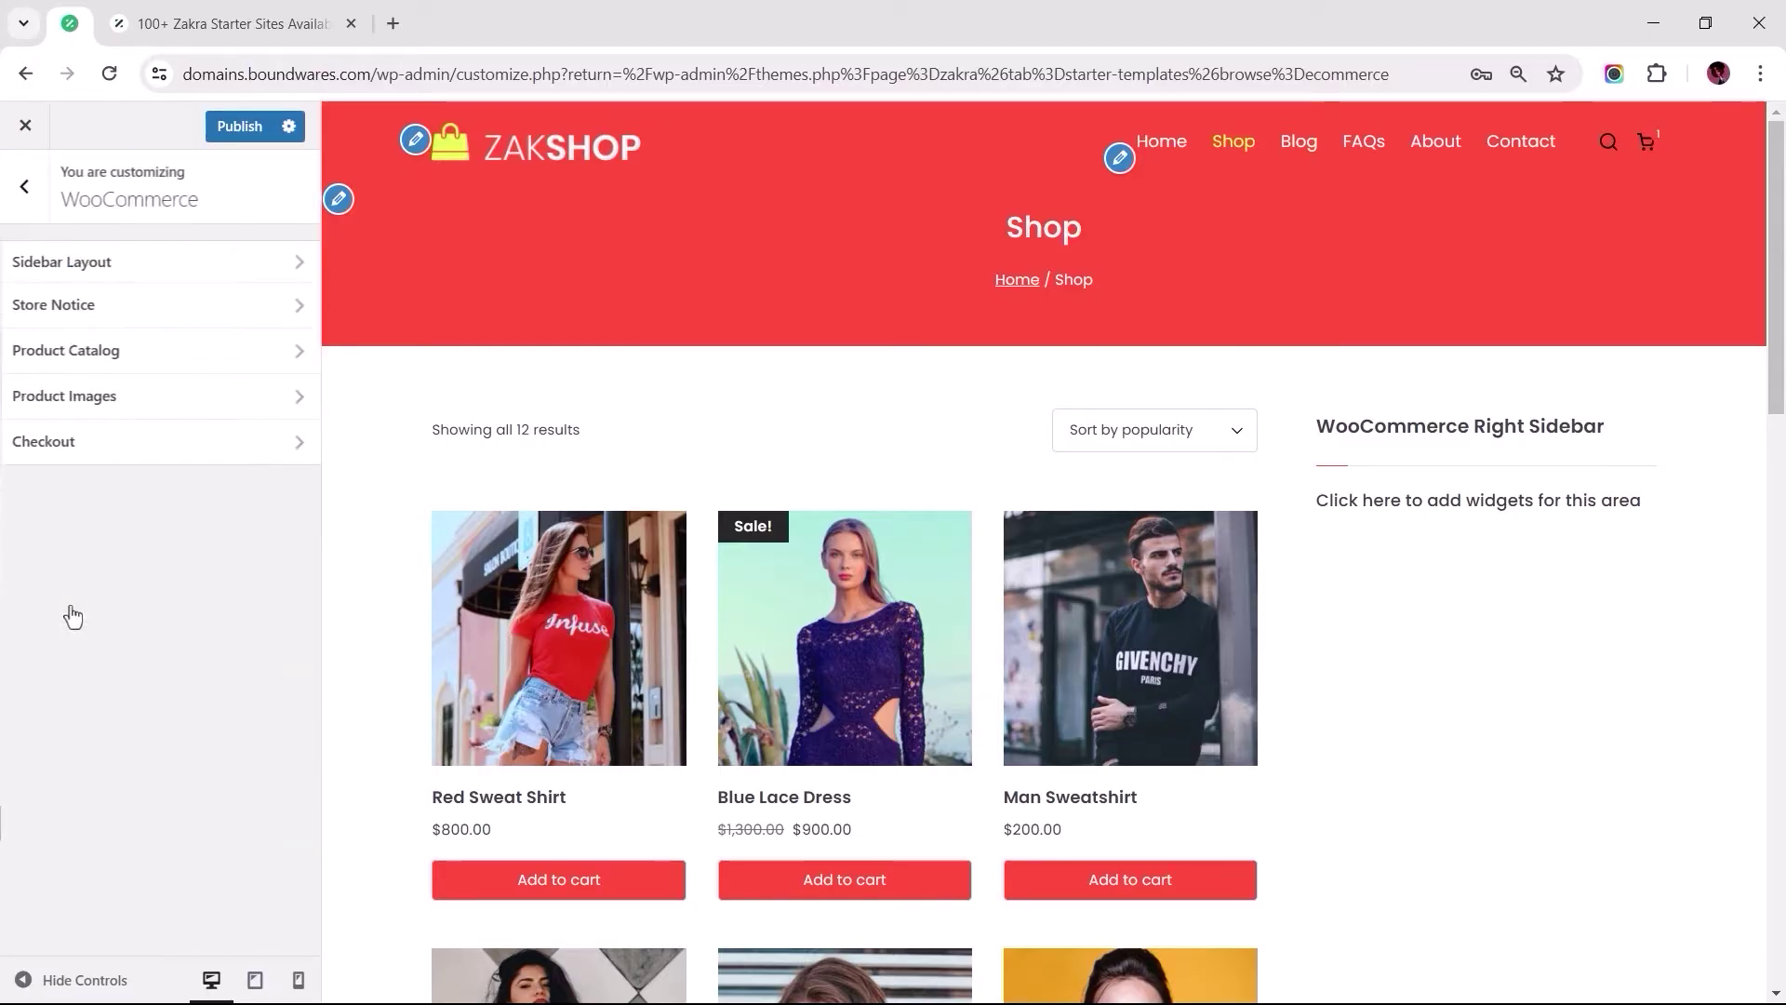
click(106, 356)
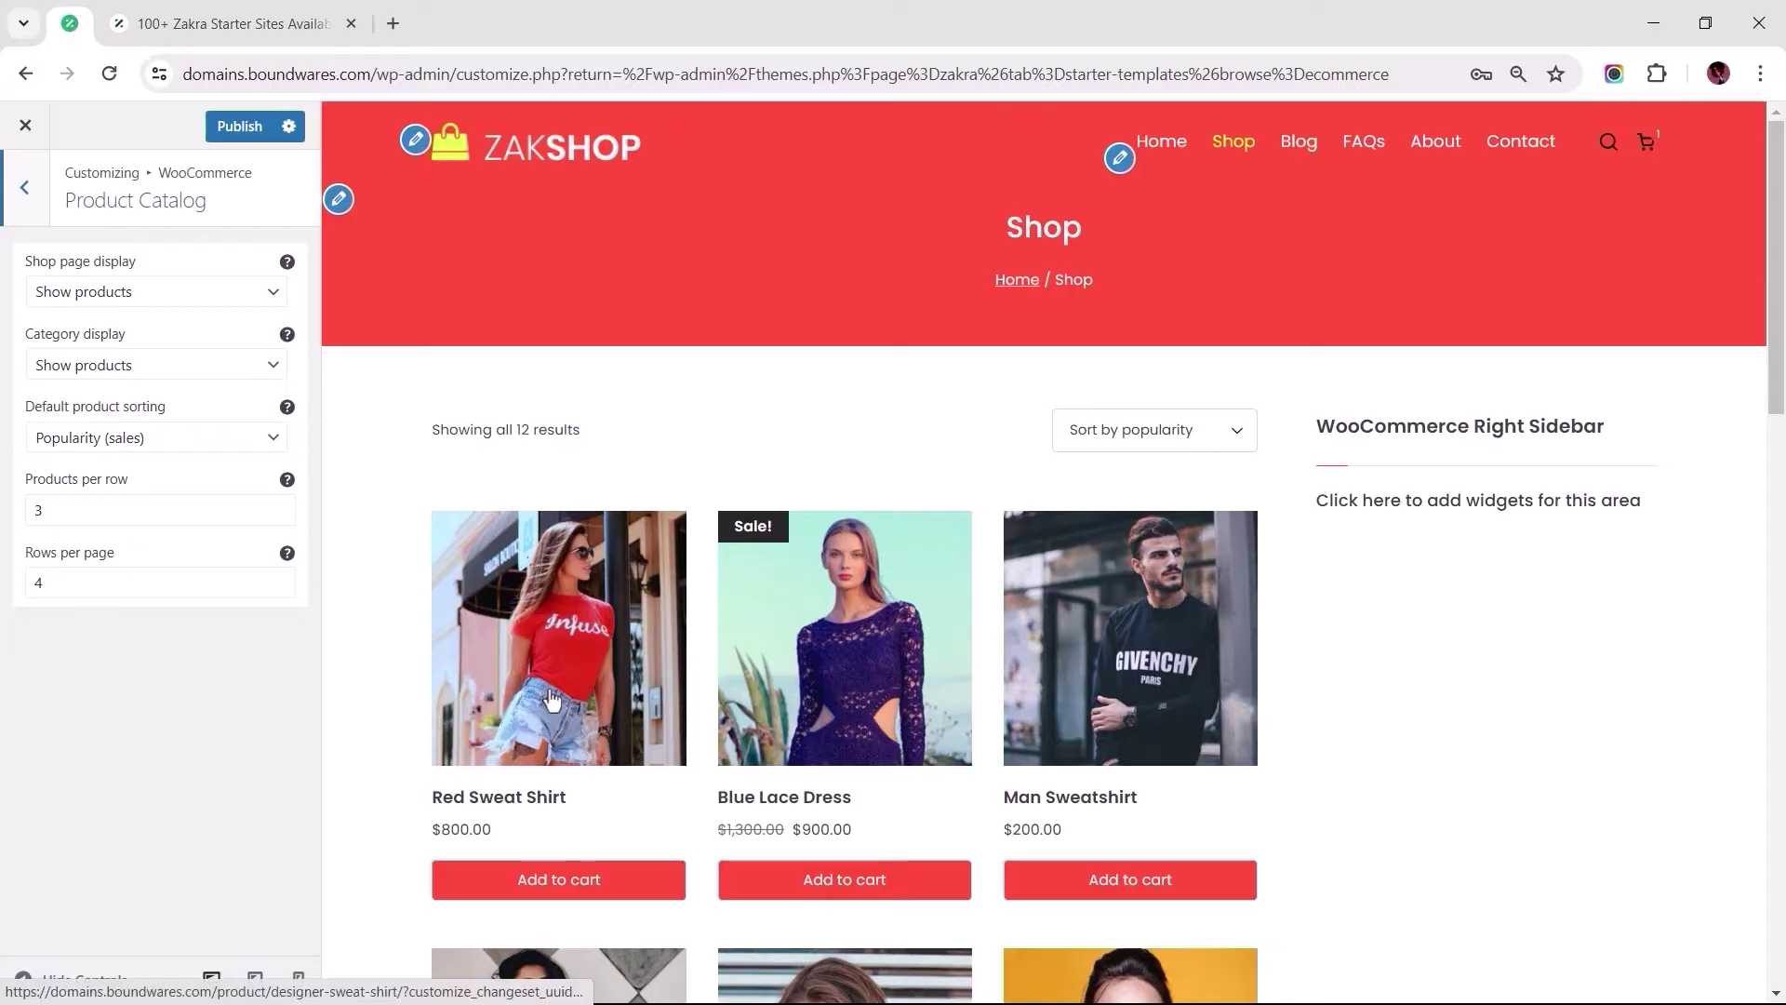
click(553, 699)
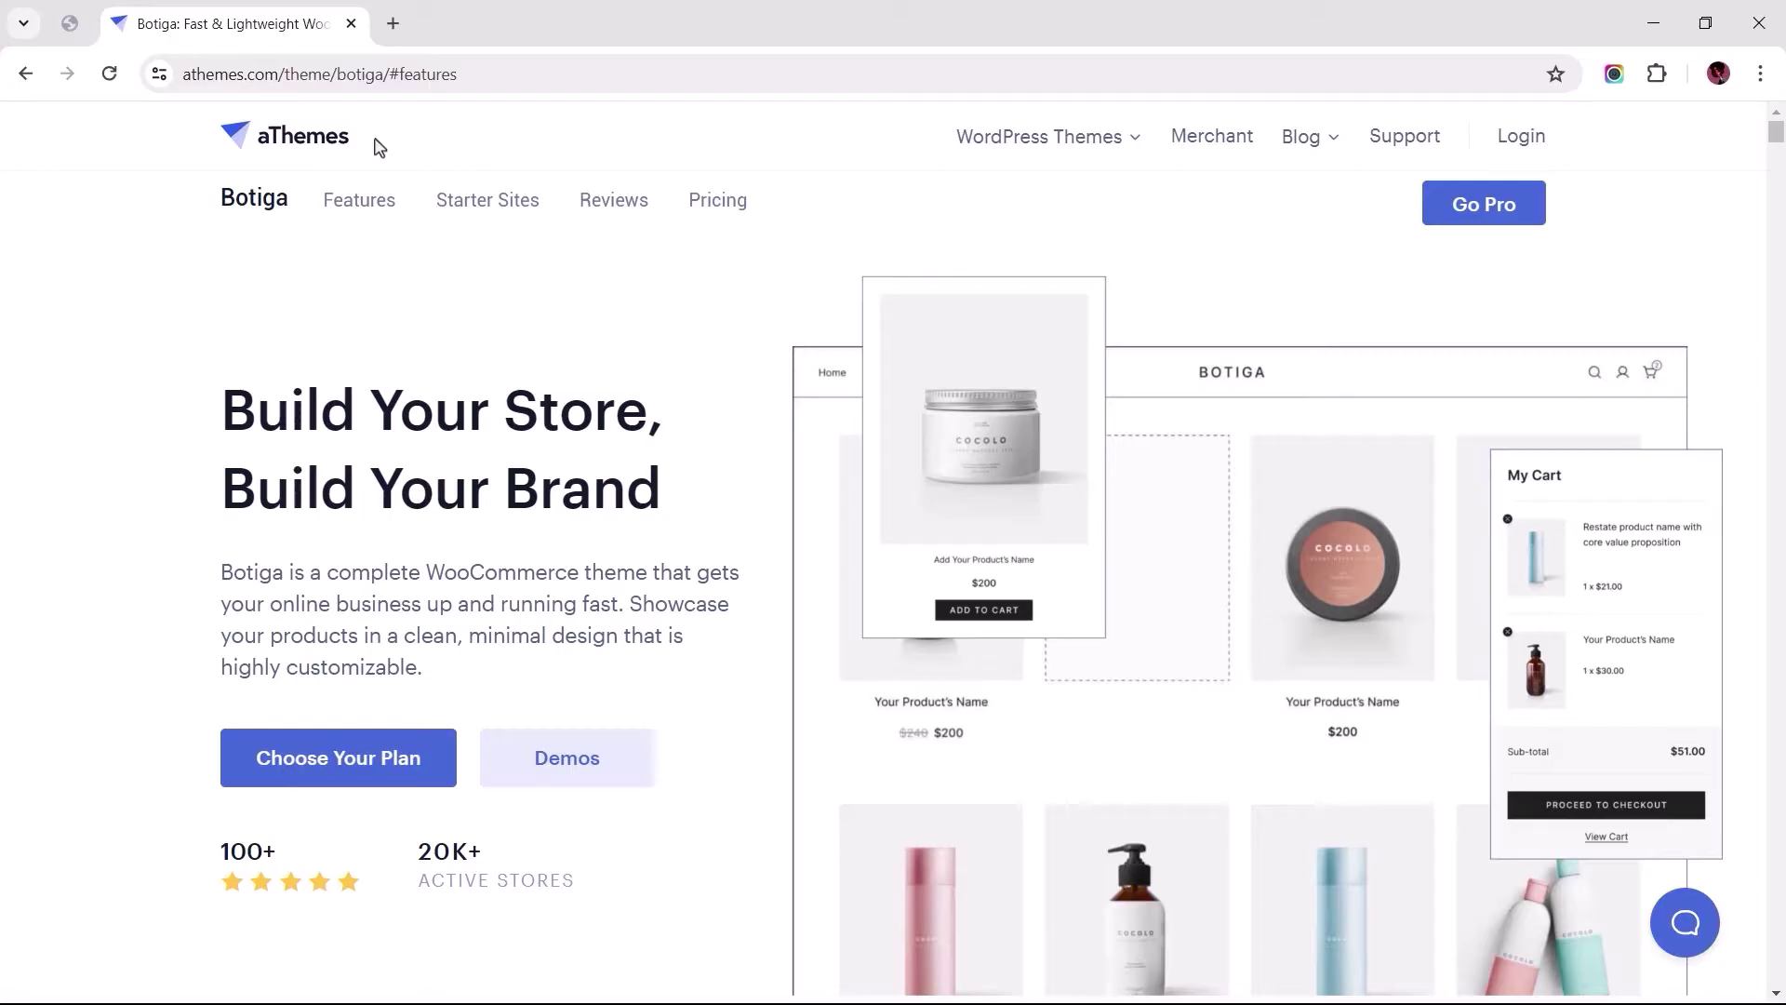
Preview Botiga's inline-price card, add-to-cart below, overlay and icon buttons, and quick view bar.
click(359, 200)
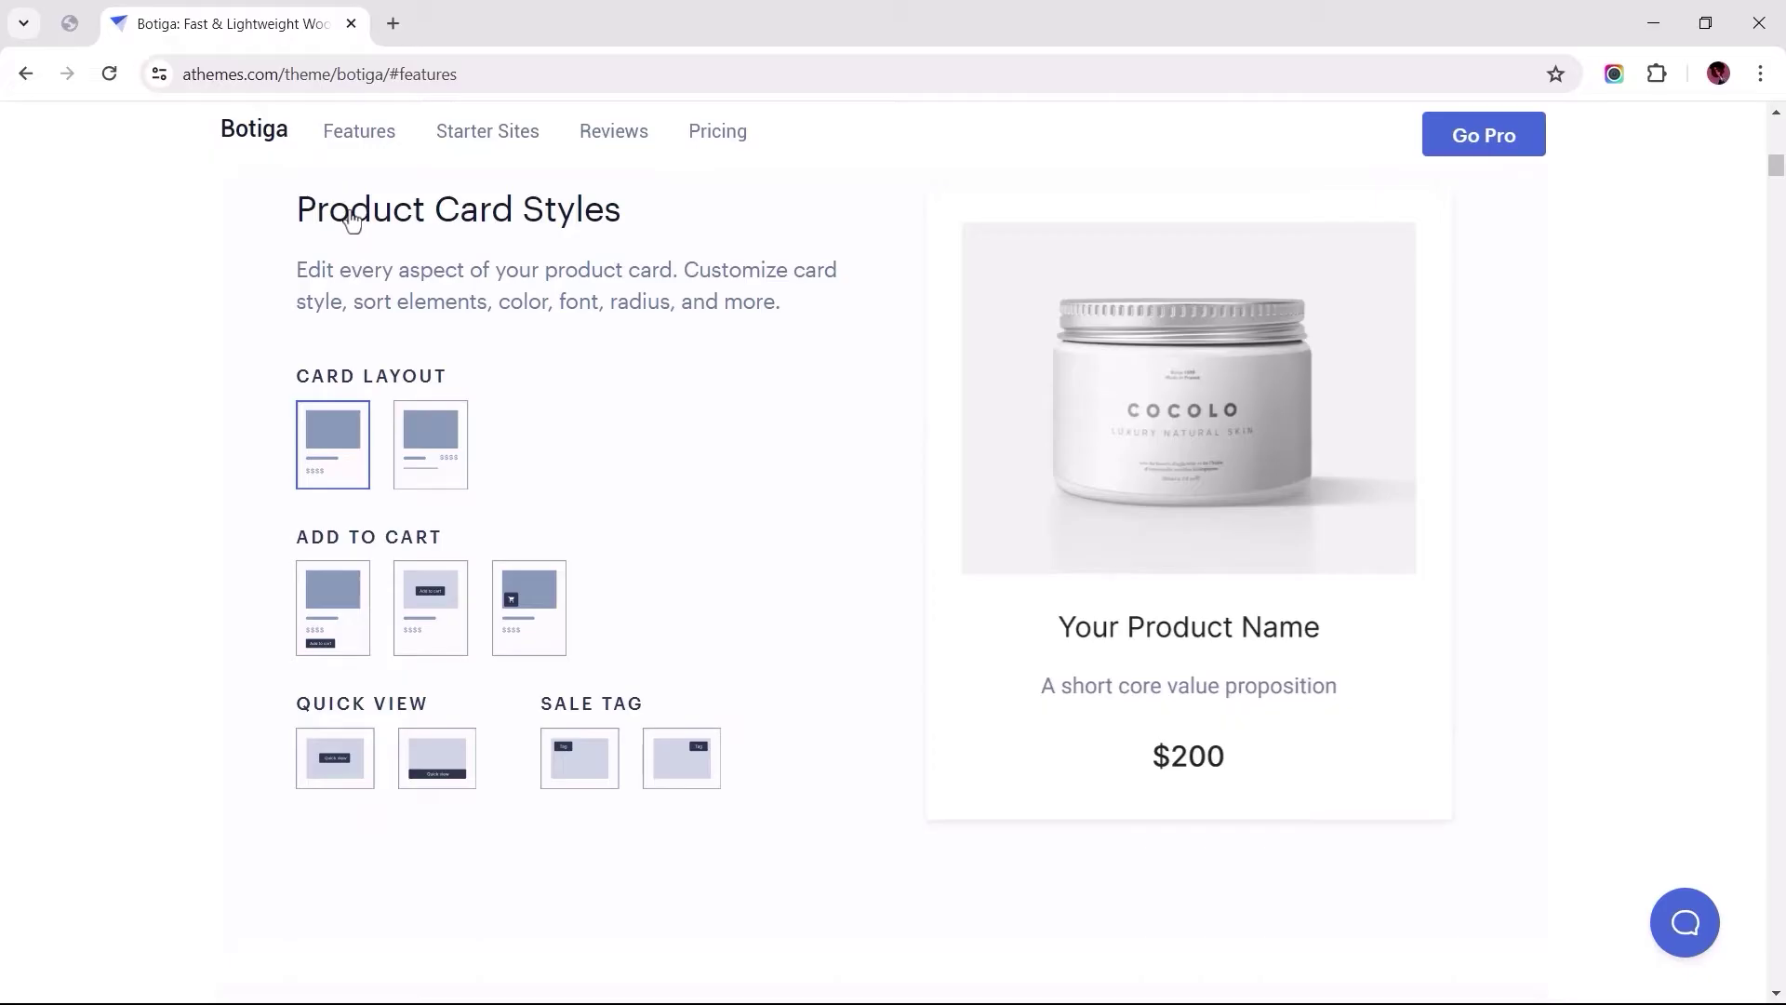
click(415, 444)
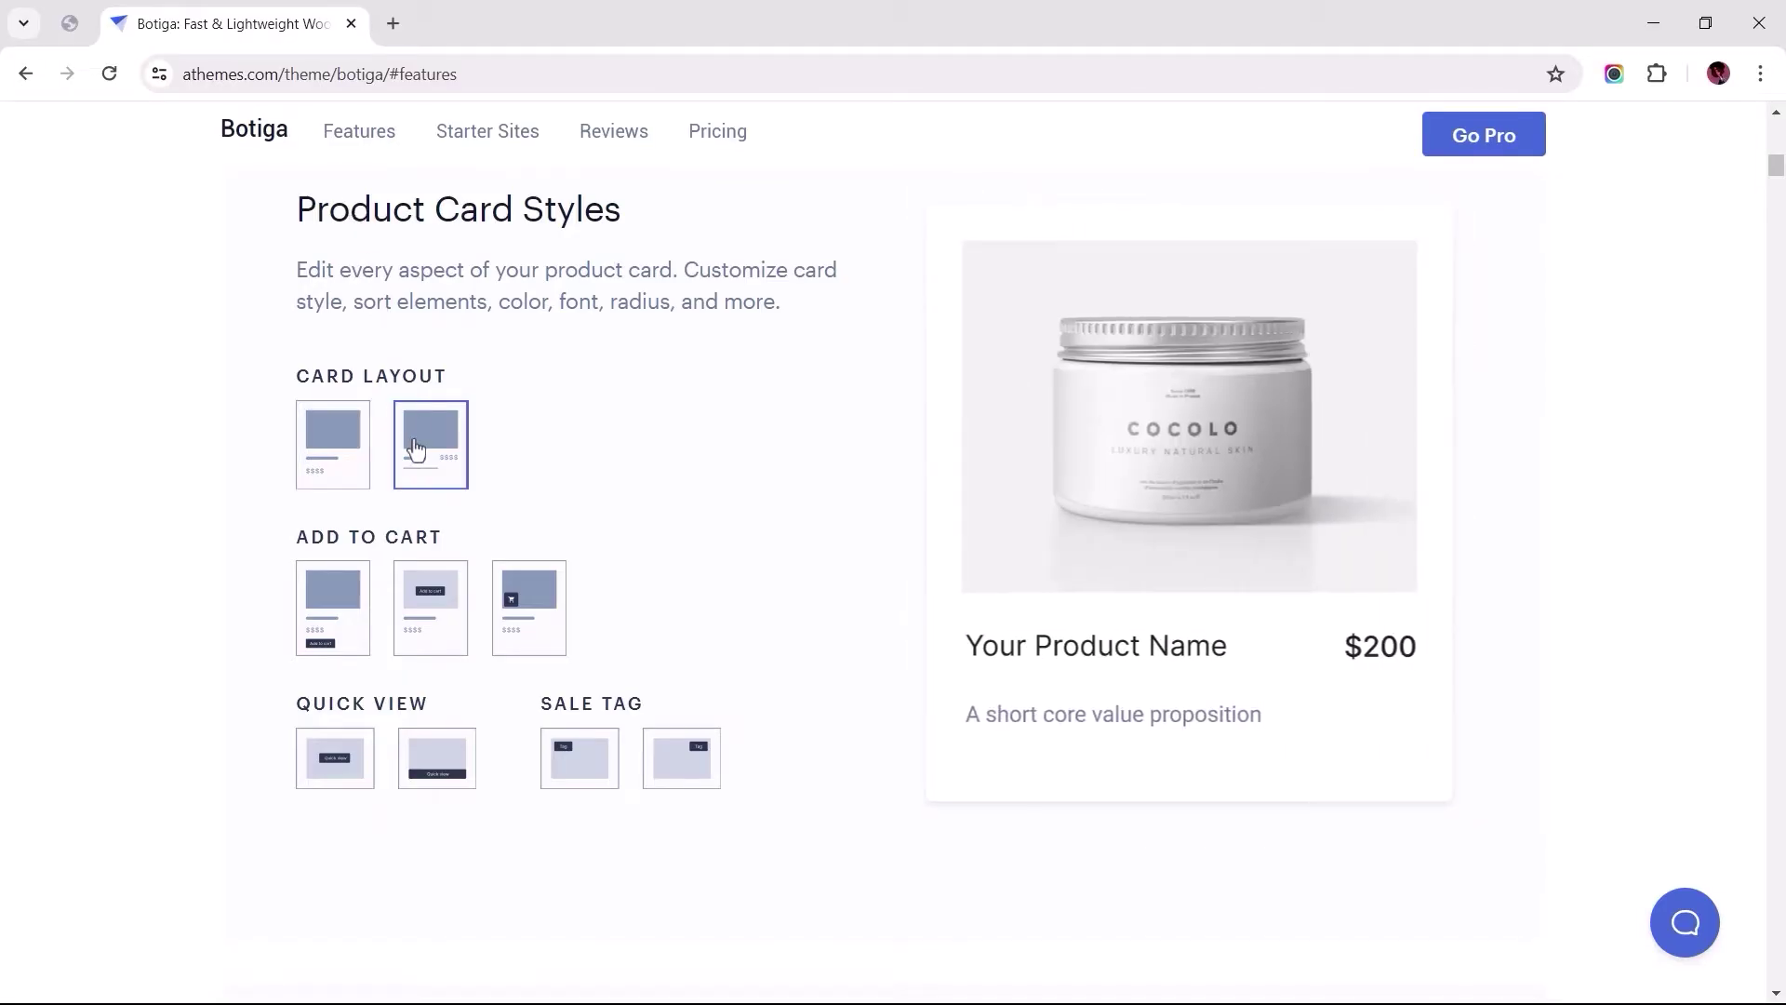
click(324, 618)
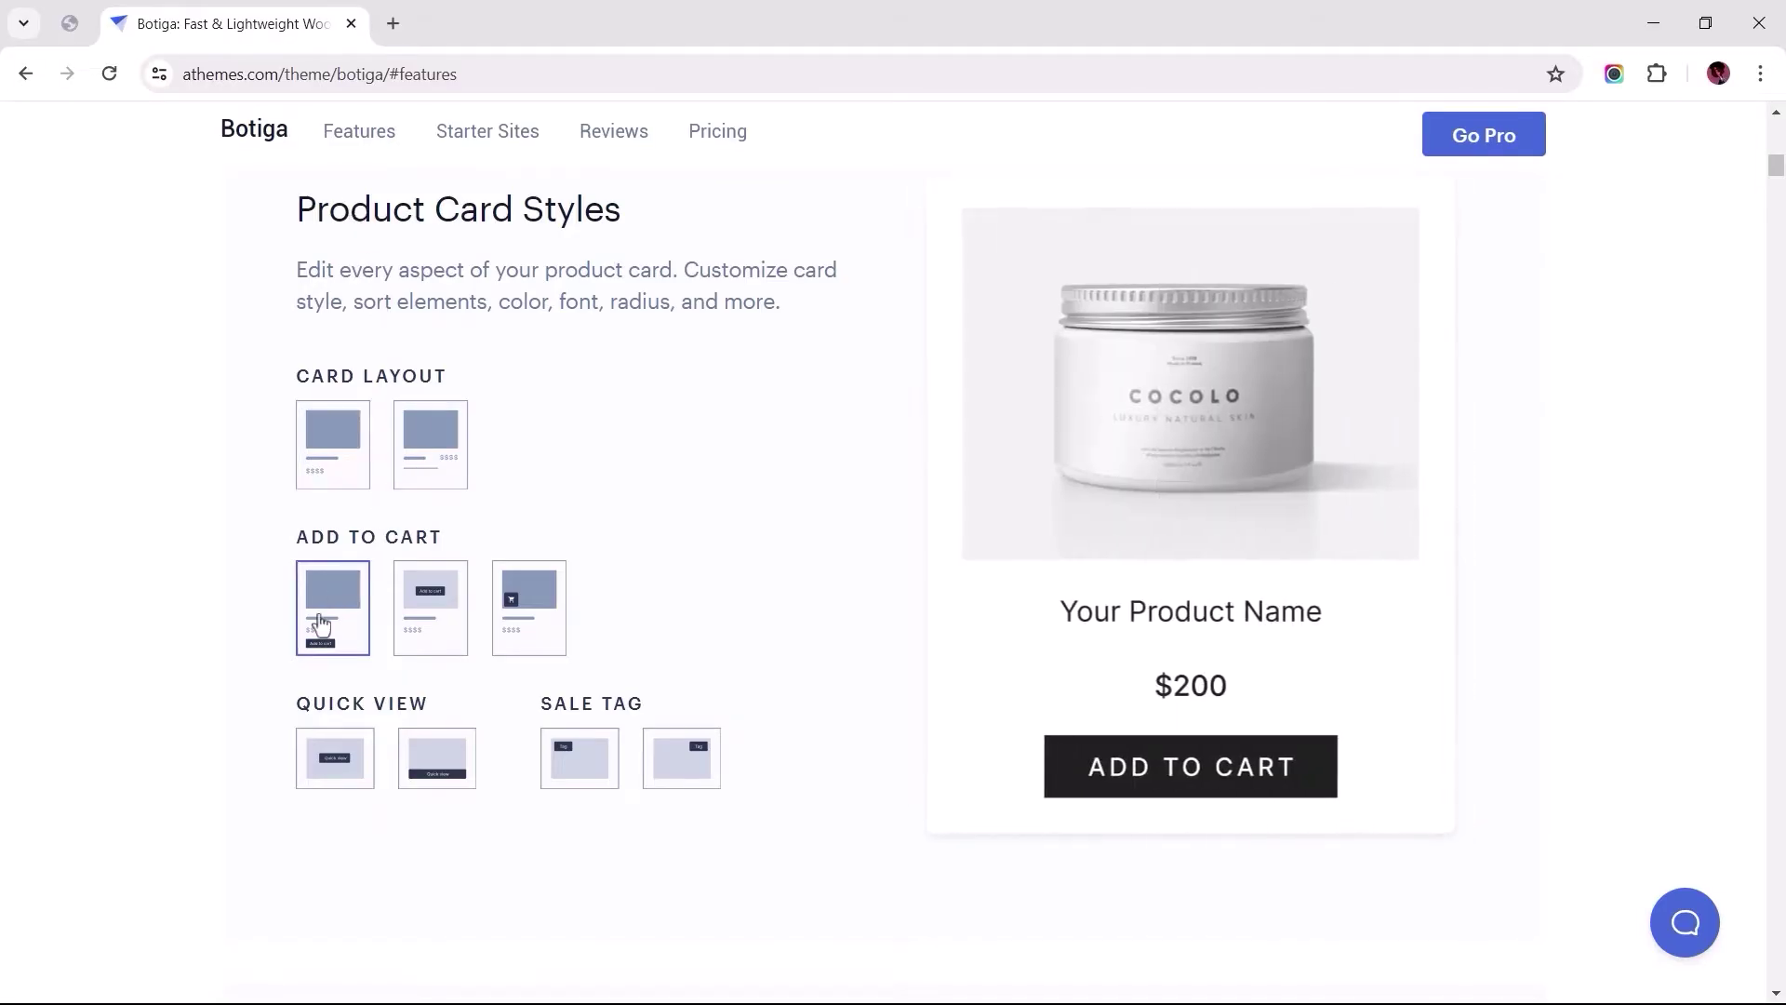
click(433, 607)
click(524, 604)
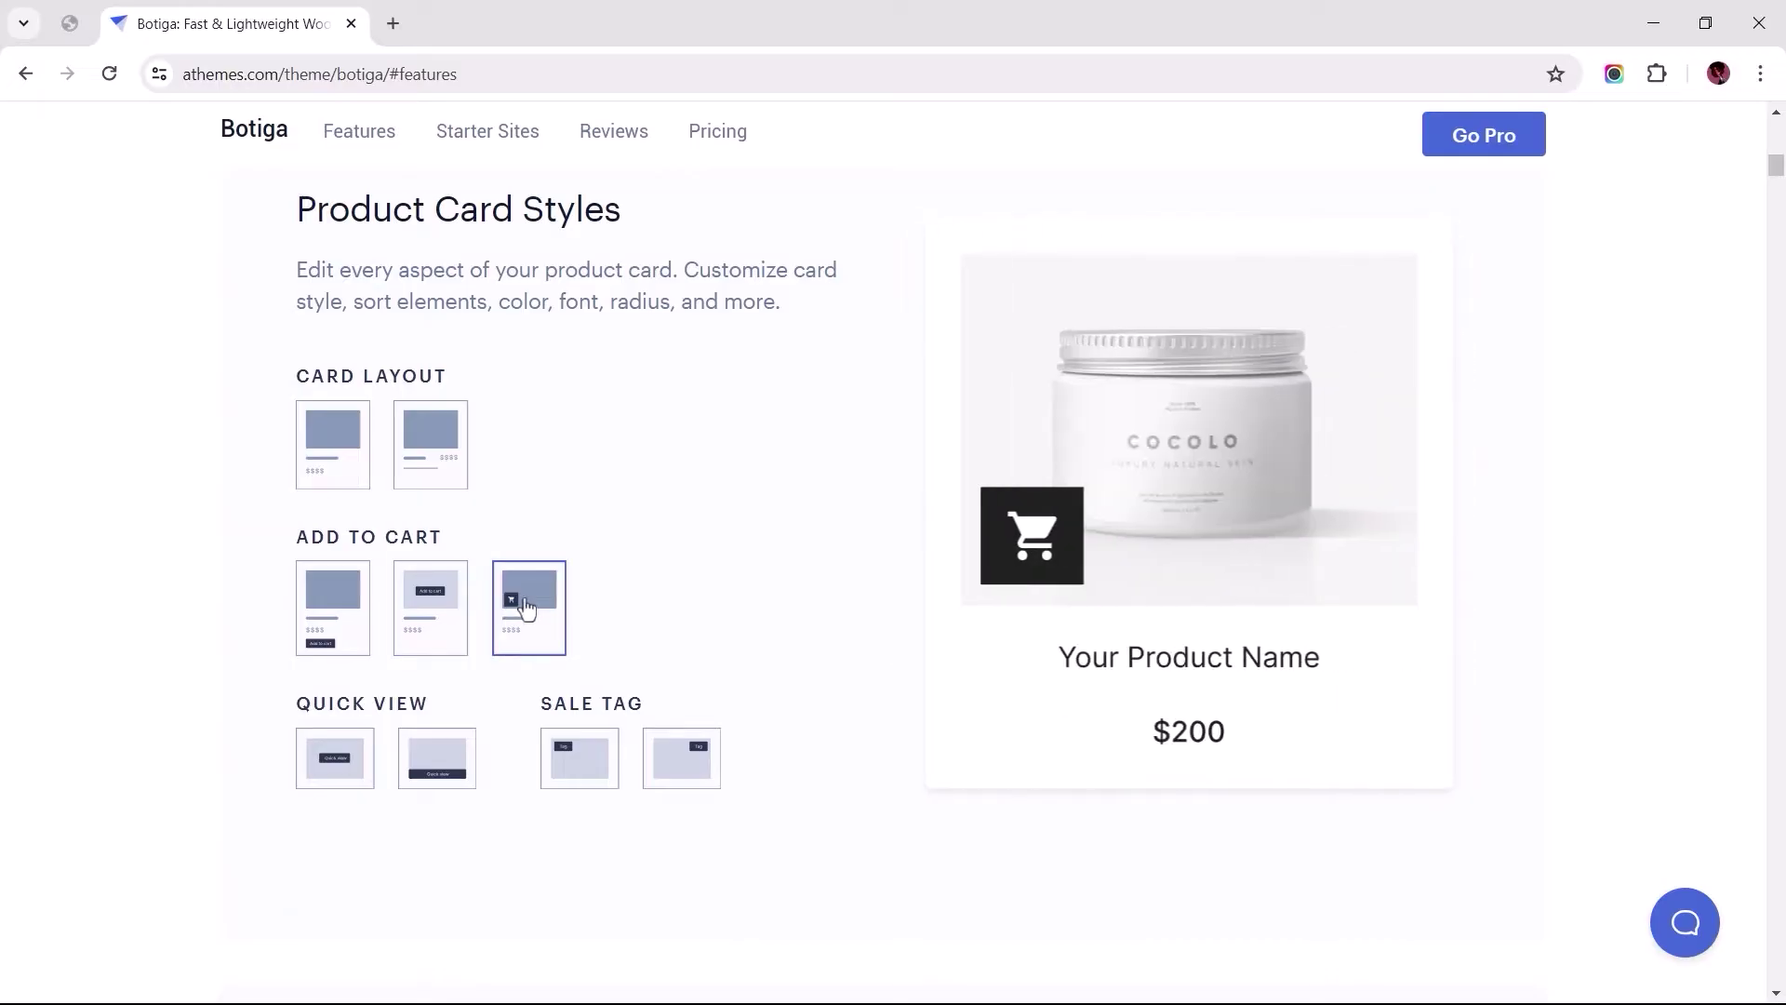
click(445, 758)
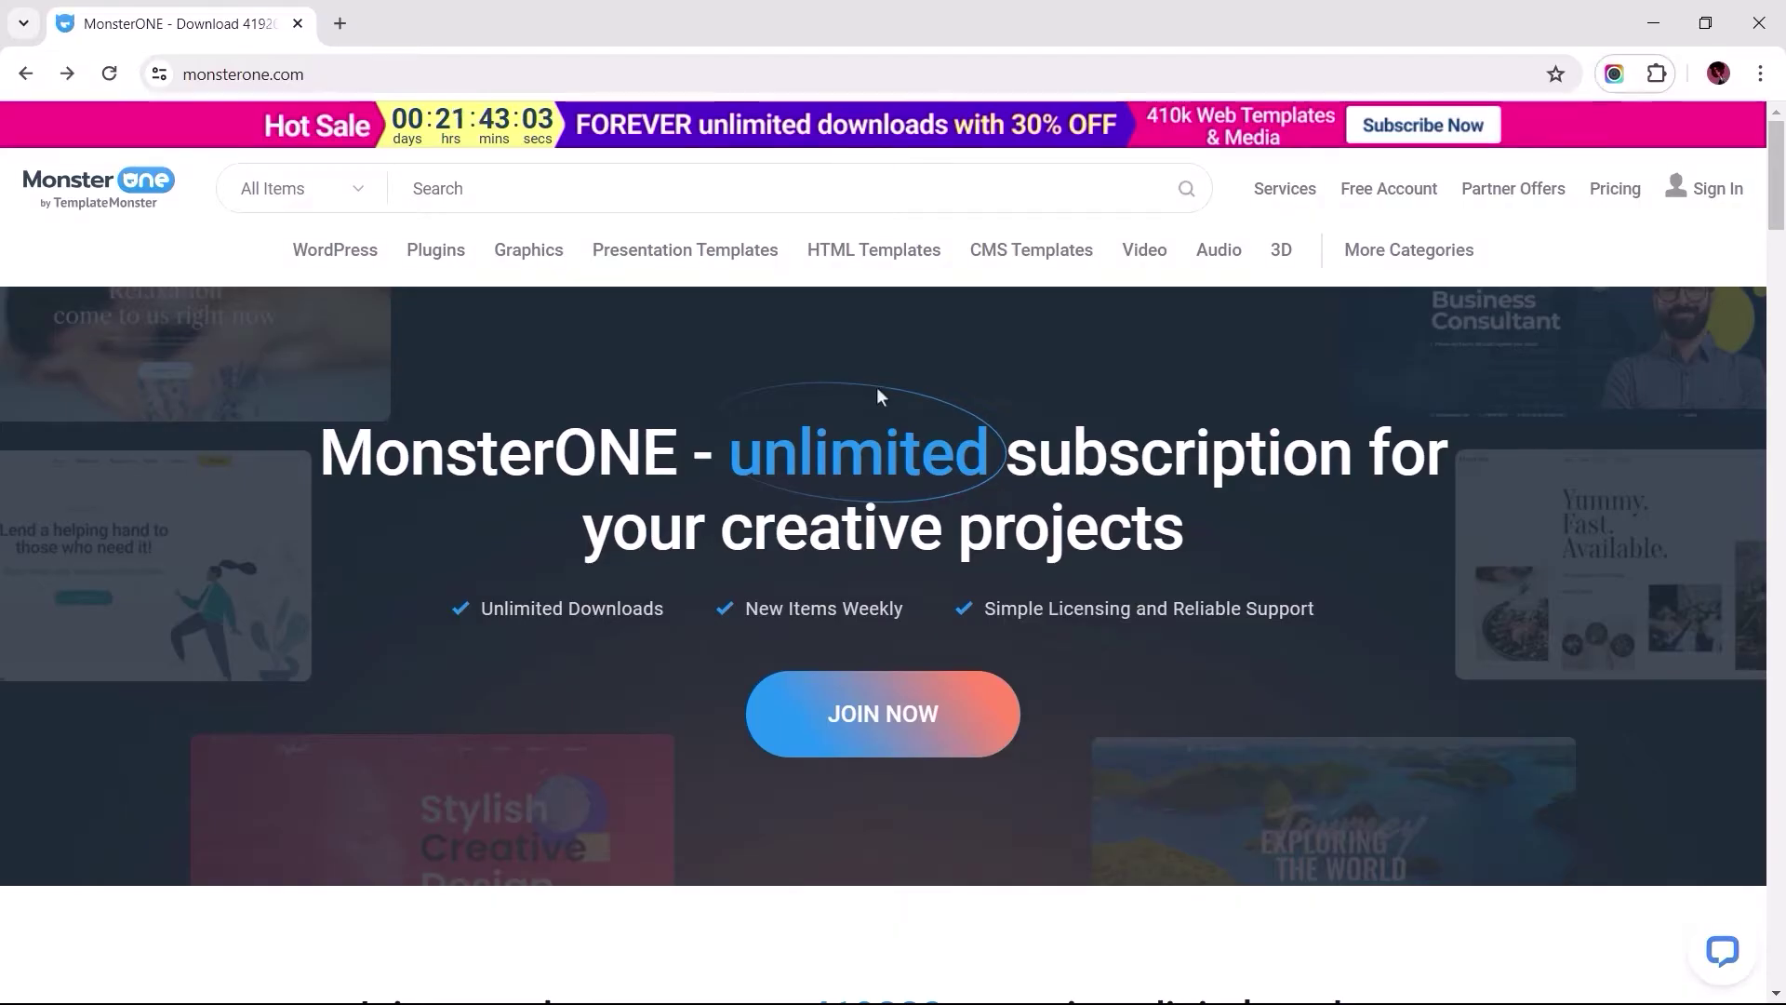
scroll(876, 387, down, 5)
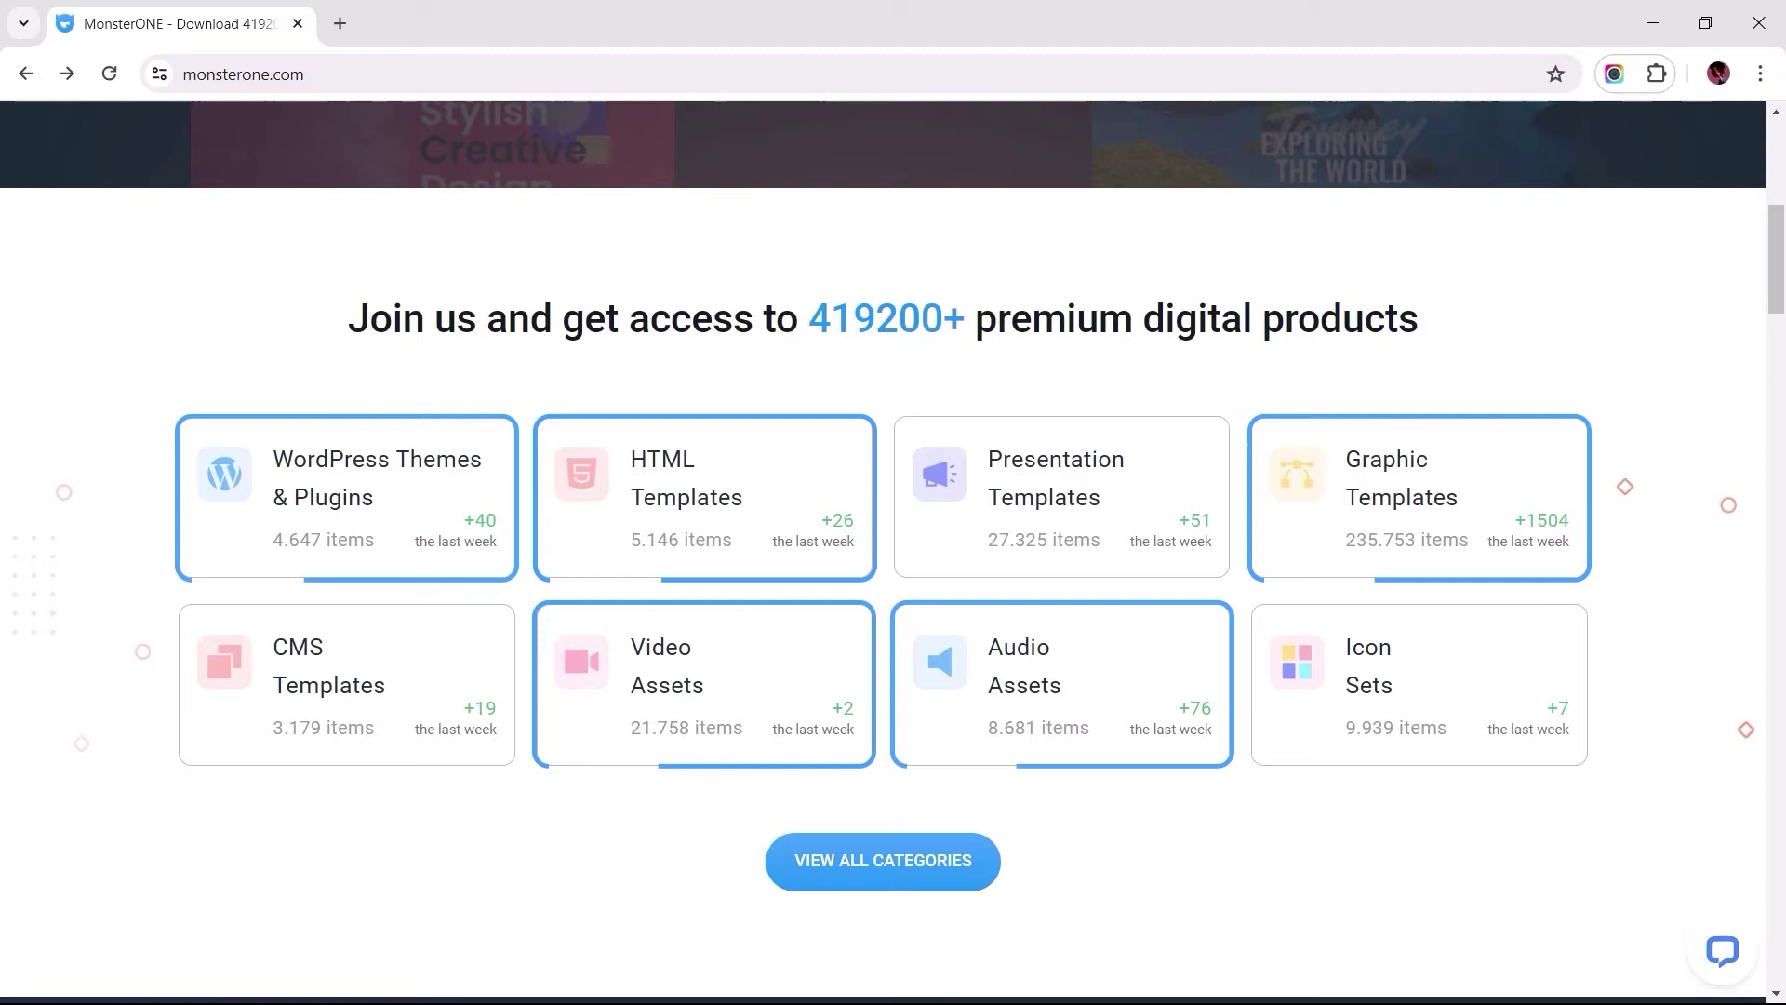
scroll(893, 558, down, 5)
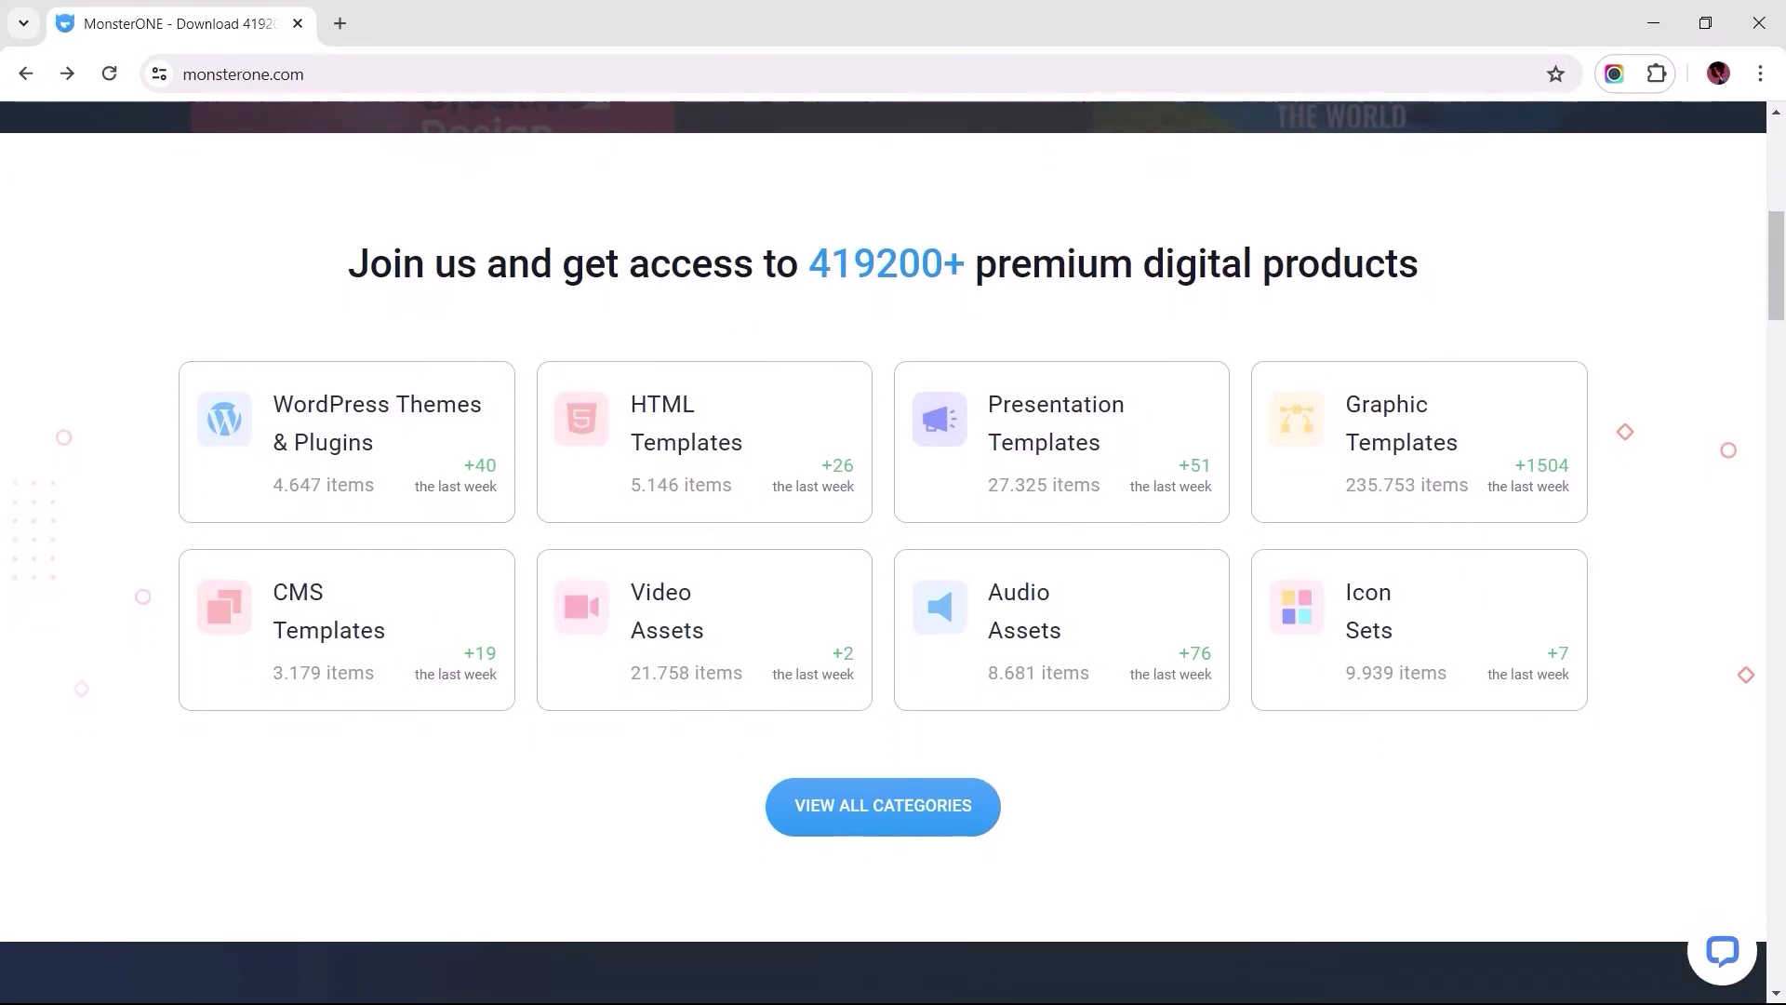
scroll(894, 559, down, 2)
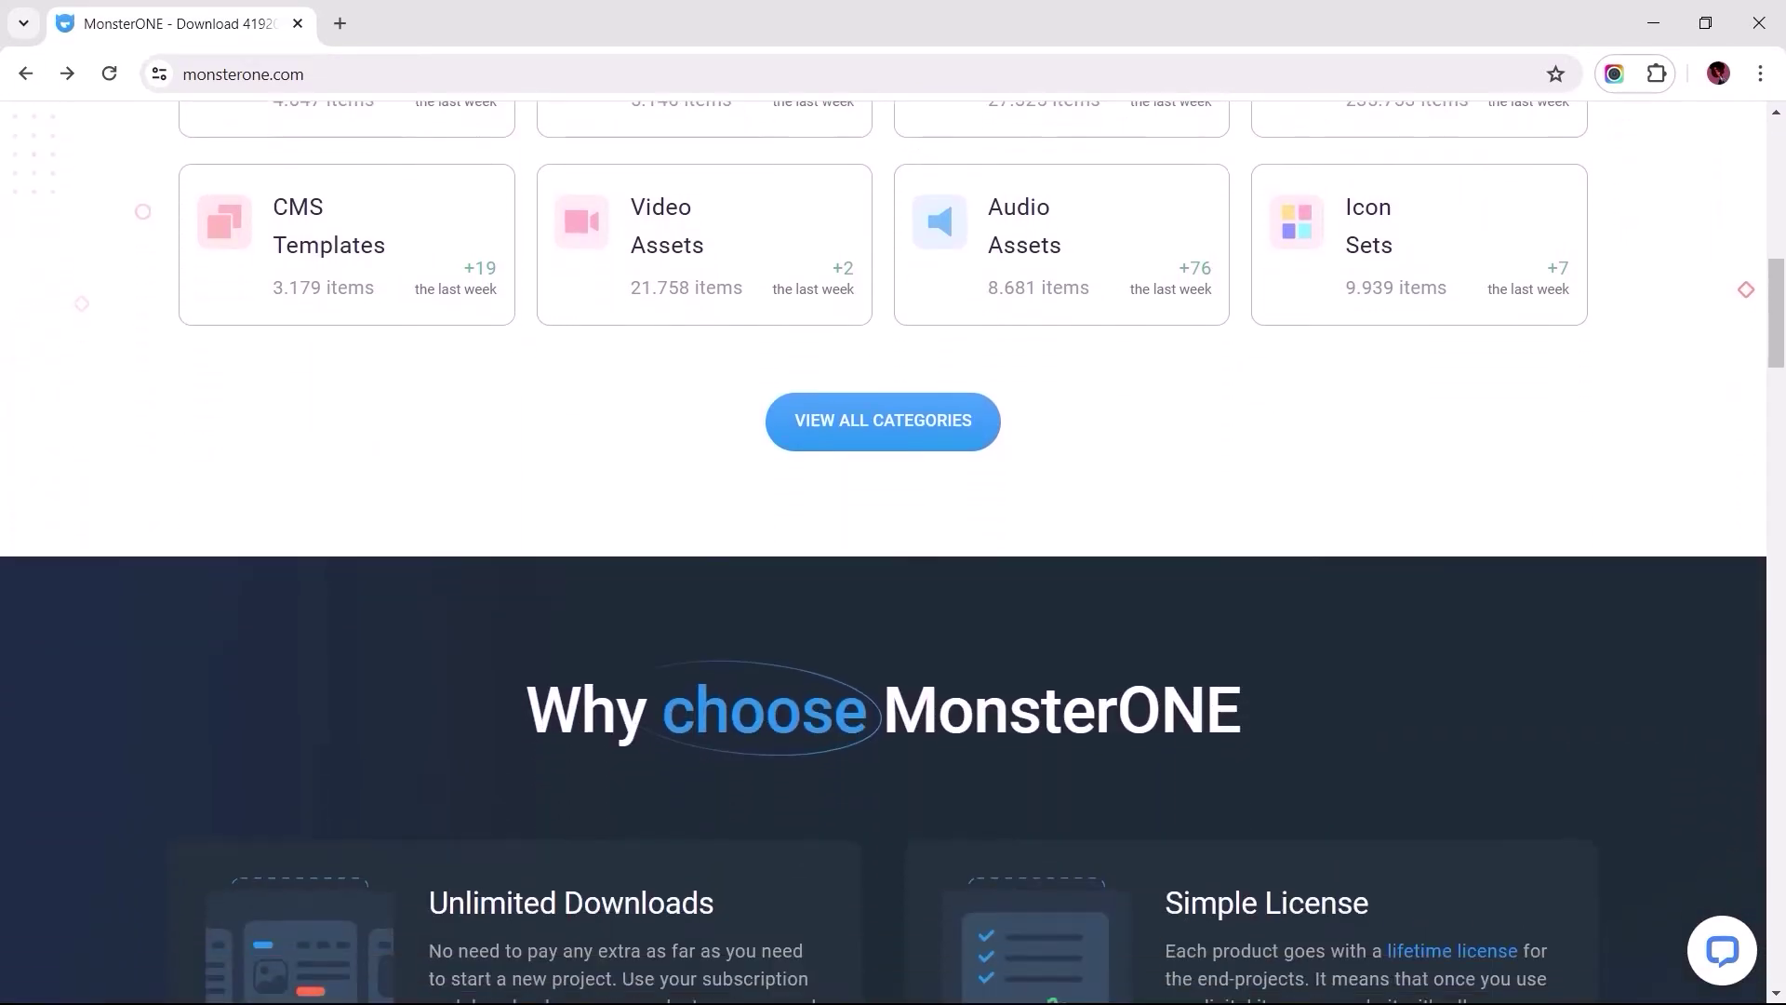
scroll(894, 559, down, 2)
scroll(893, 559, down, 2)
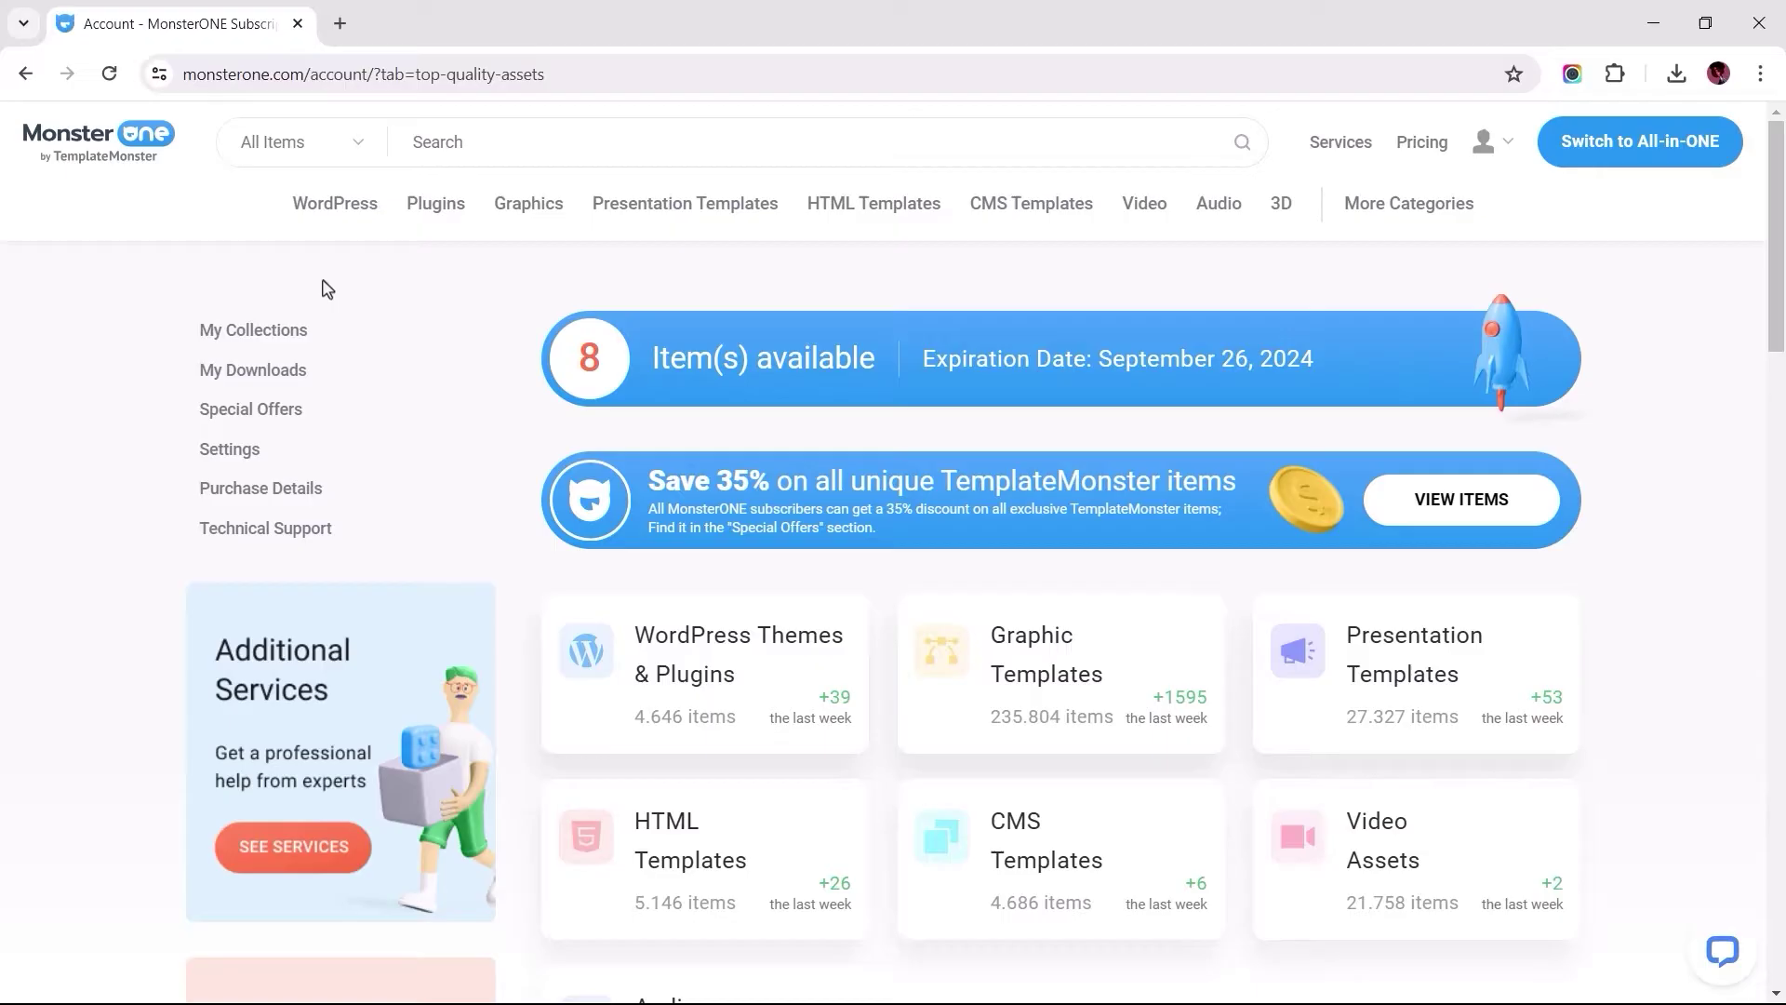
mouse_move(335, 204)
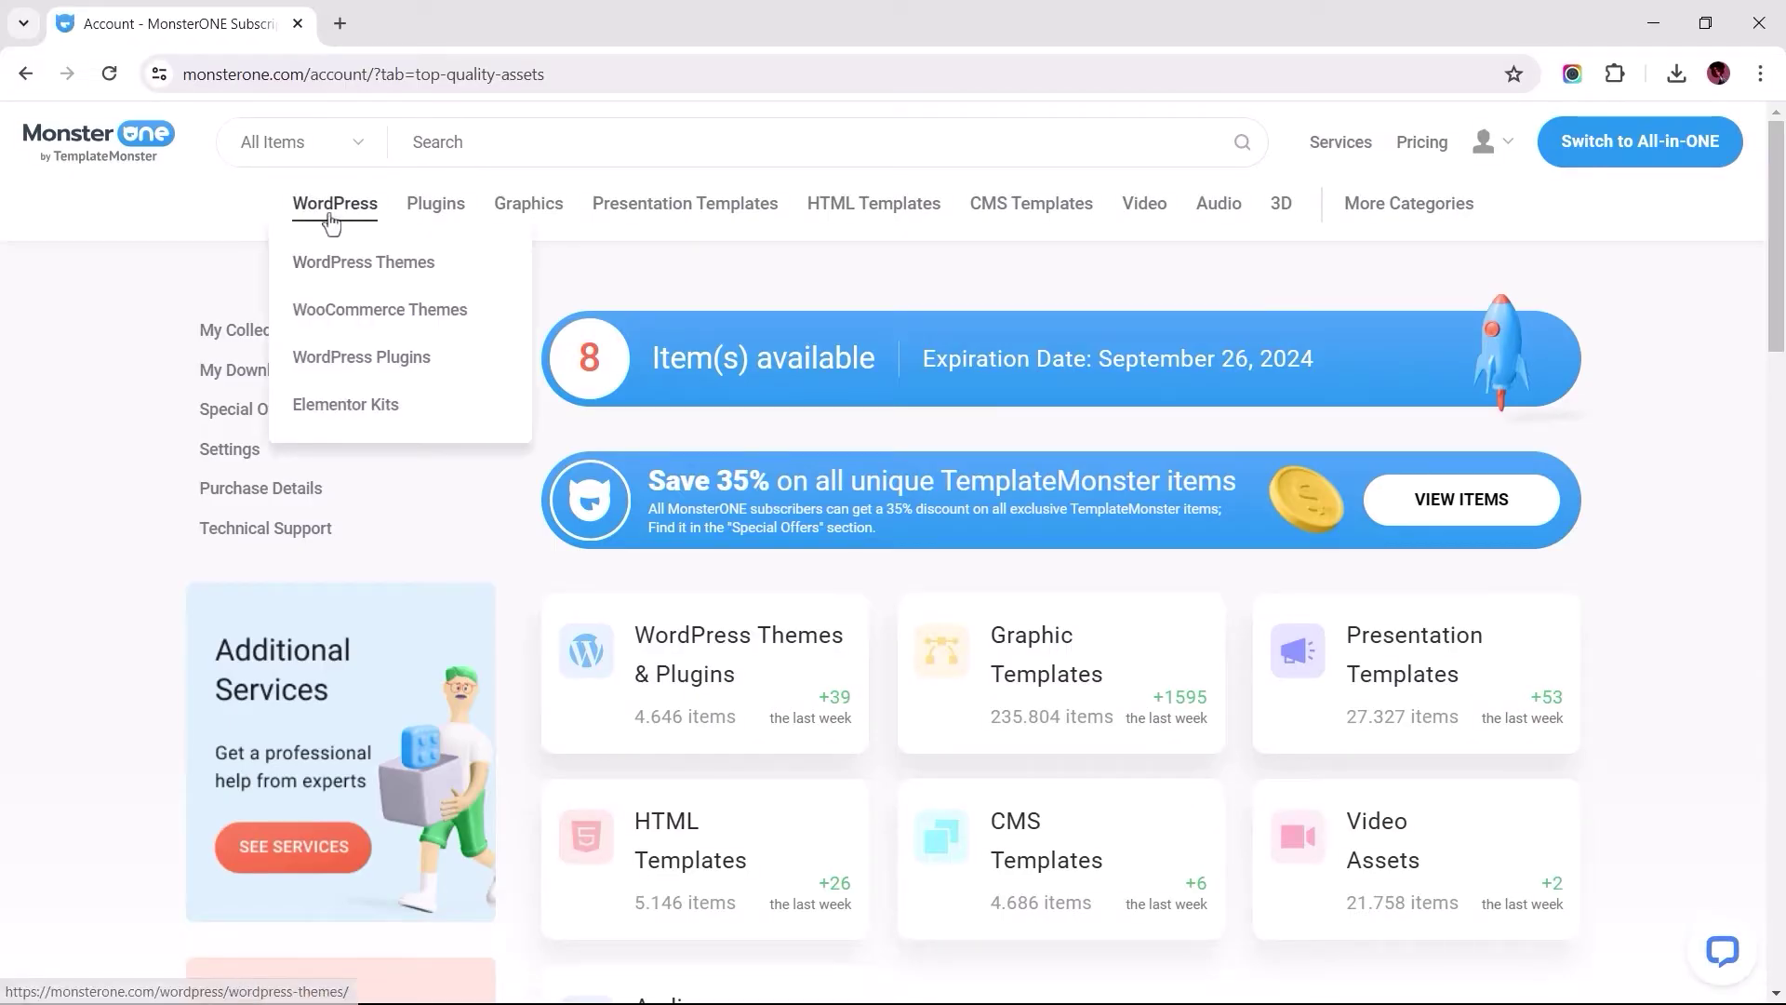
Open Woostroid2 from WooCommerce themes, view its Sports Clothing skin demo, and download it.
click(370, 304)
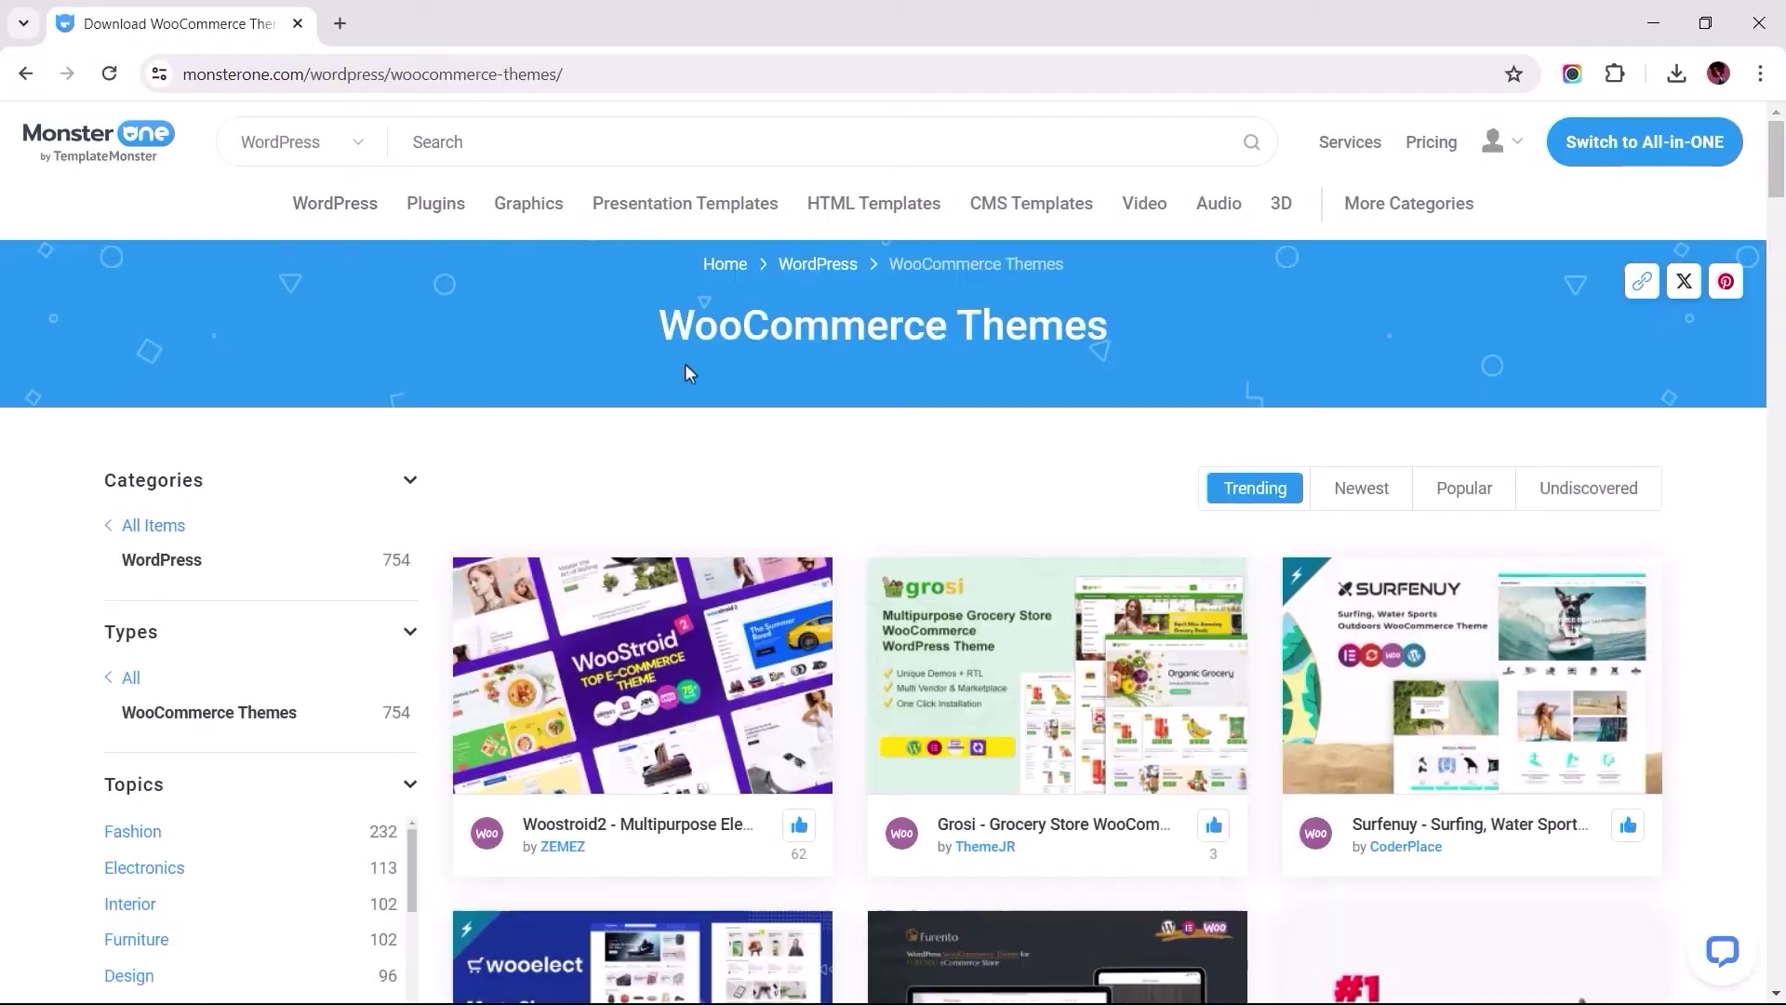
click(705, 771)
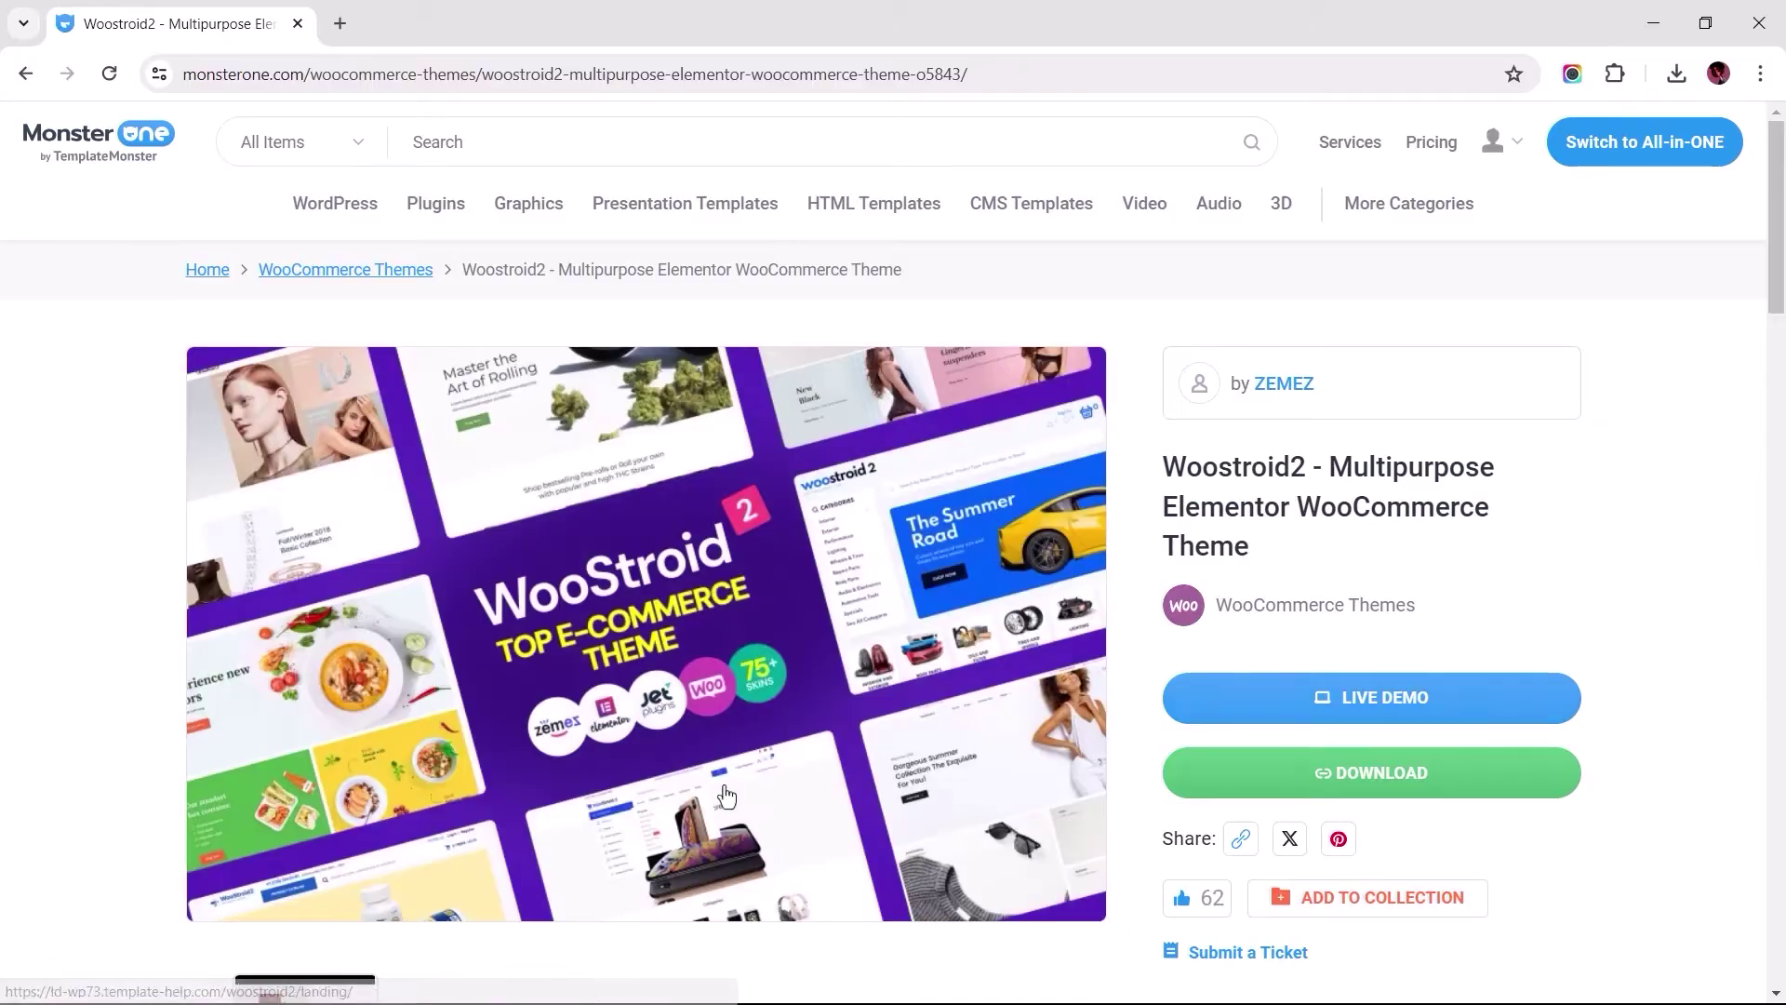
click(1363, 699)
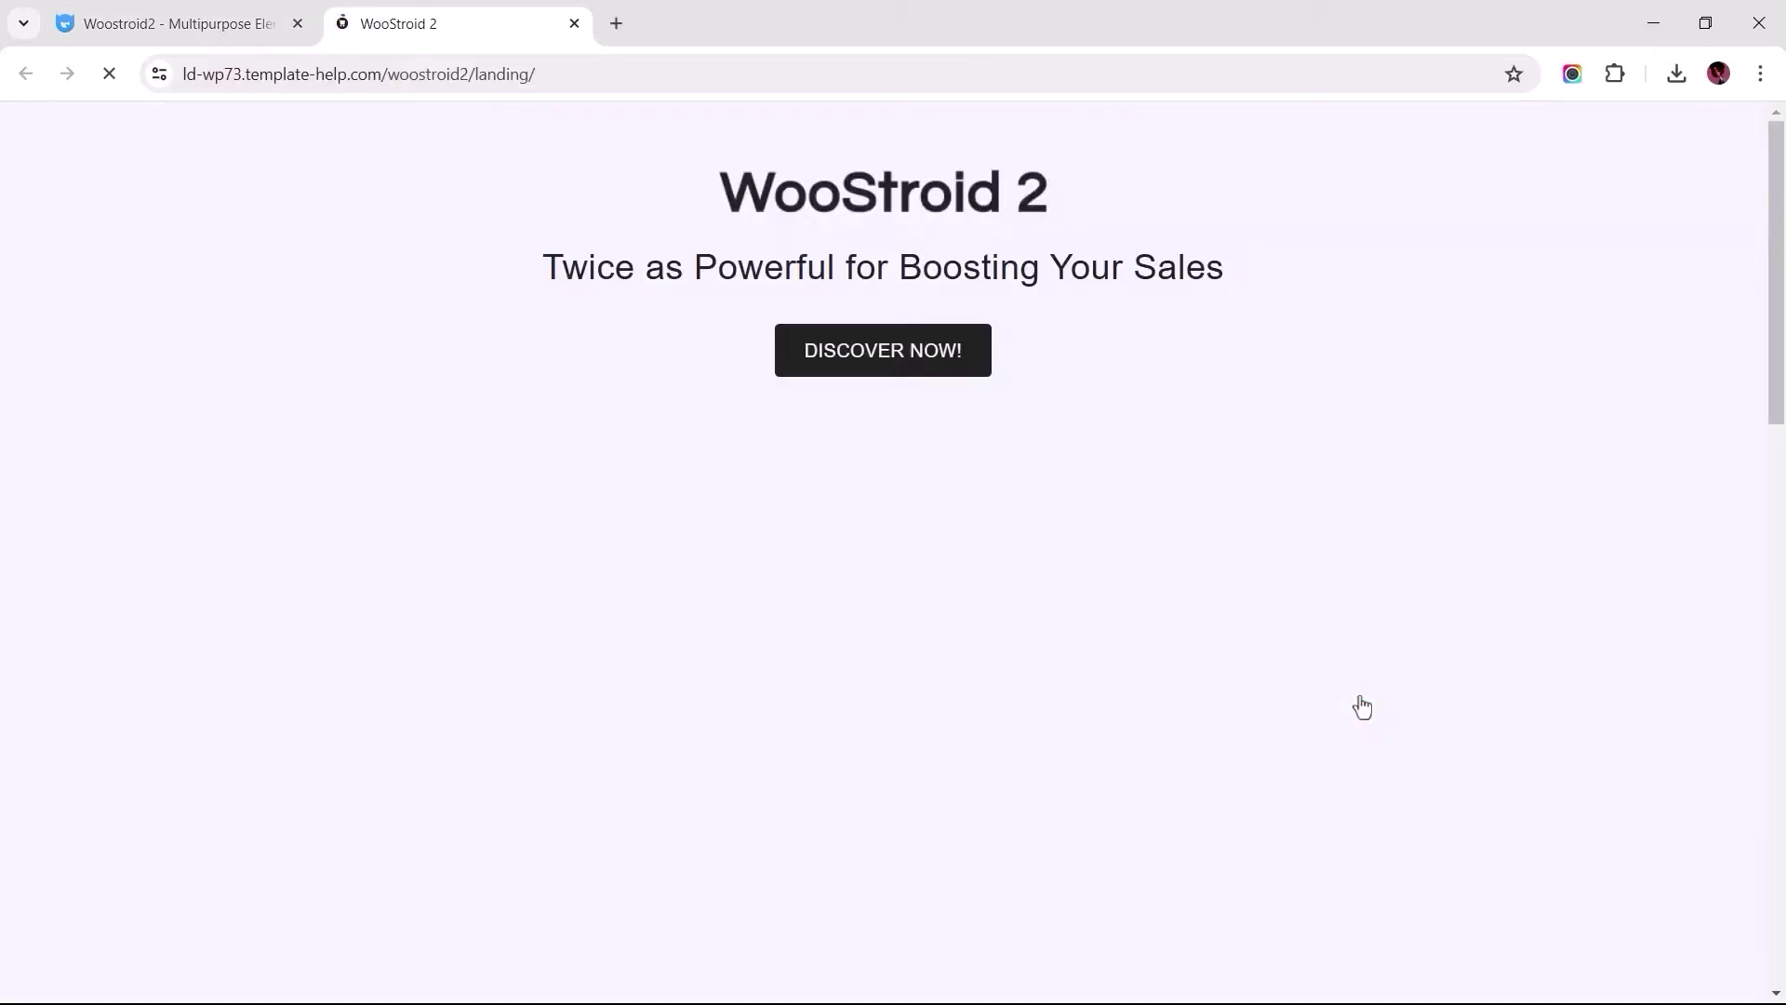
scroll(1362, 707, down, 5)
scroll(1362, 707, down, 5)
scroll(1362, 755, down, 4)
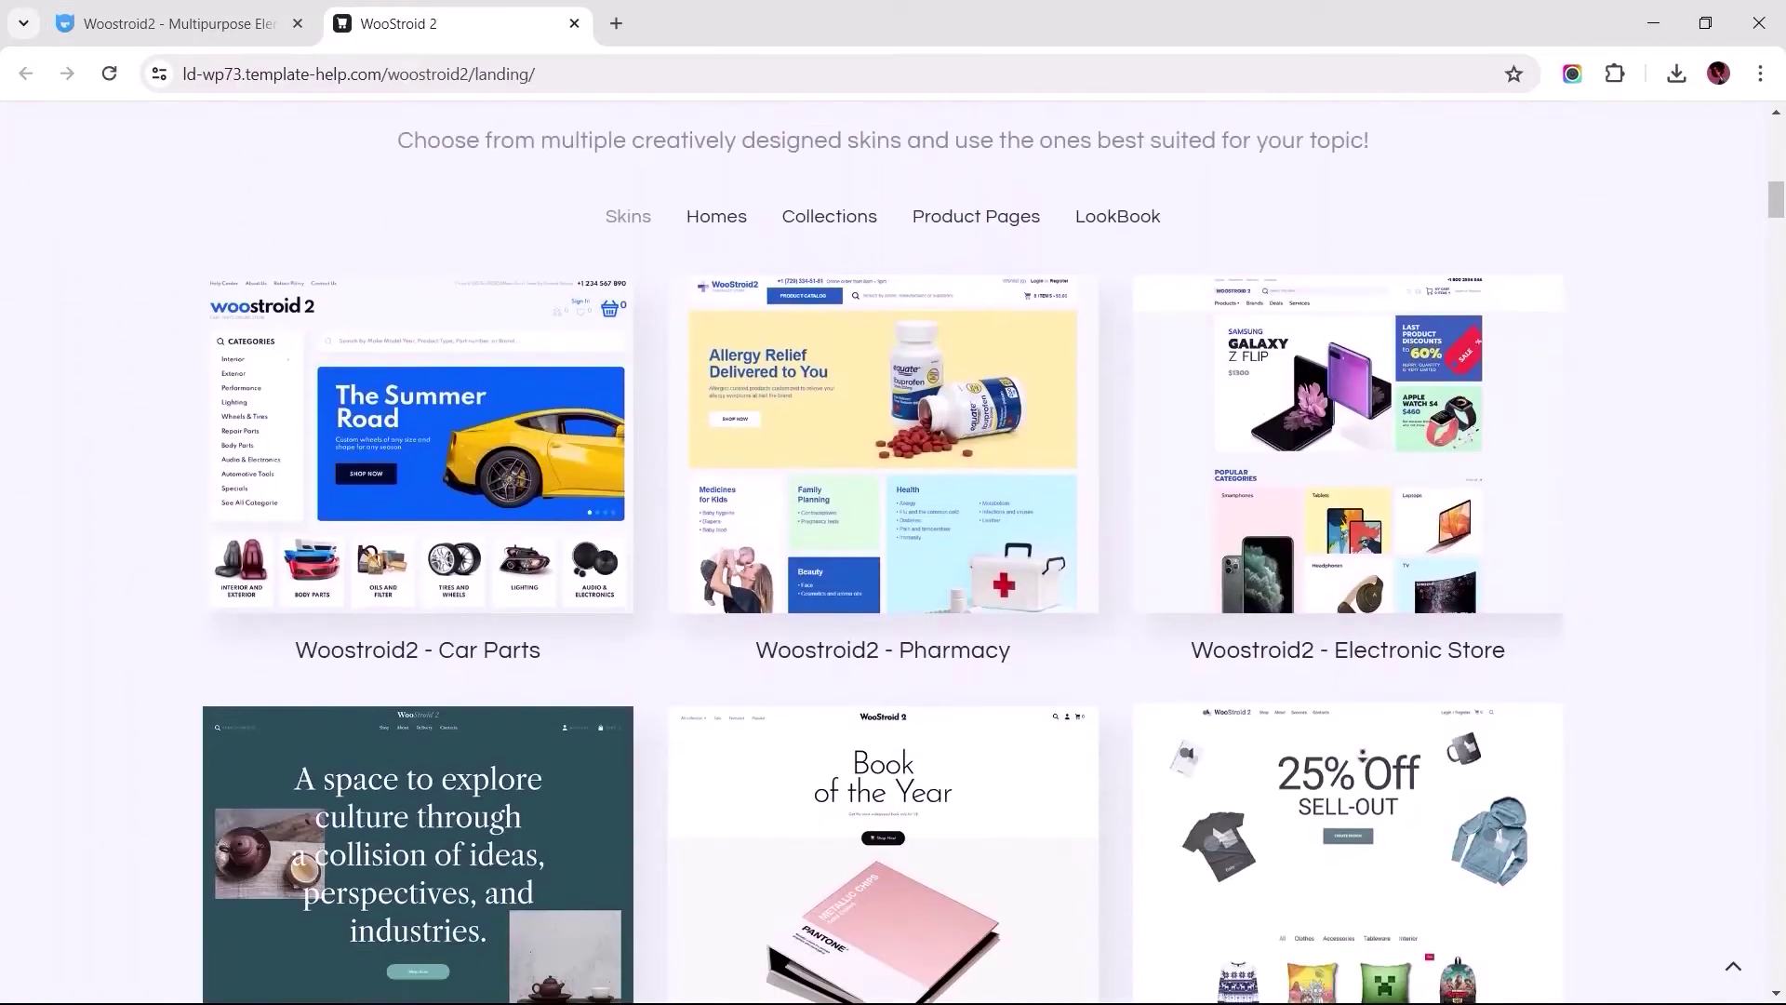
scroll(1362, 754, down, 4)
scroll(1362, 754, down, 4)
scroll(1362, 754, down, 4)
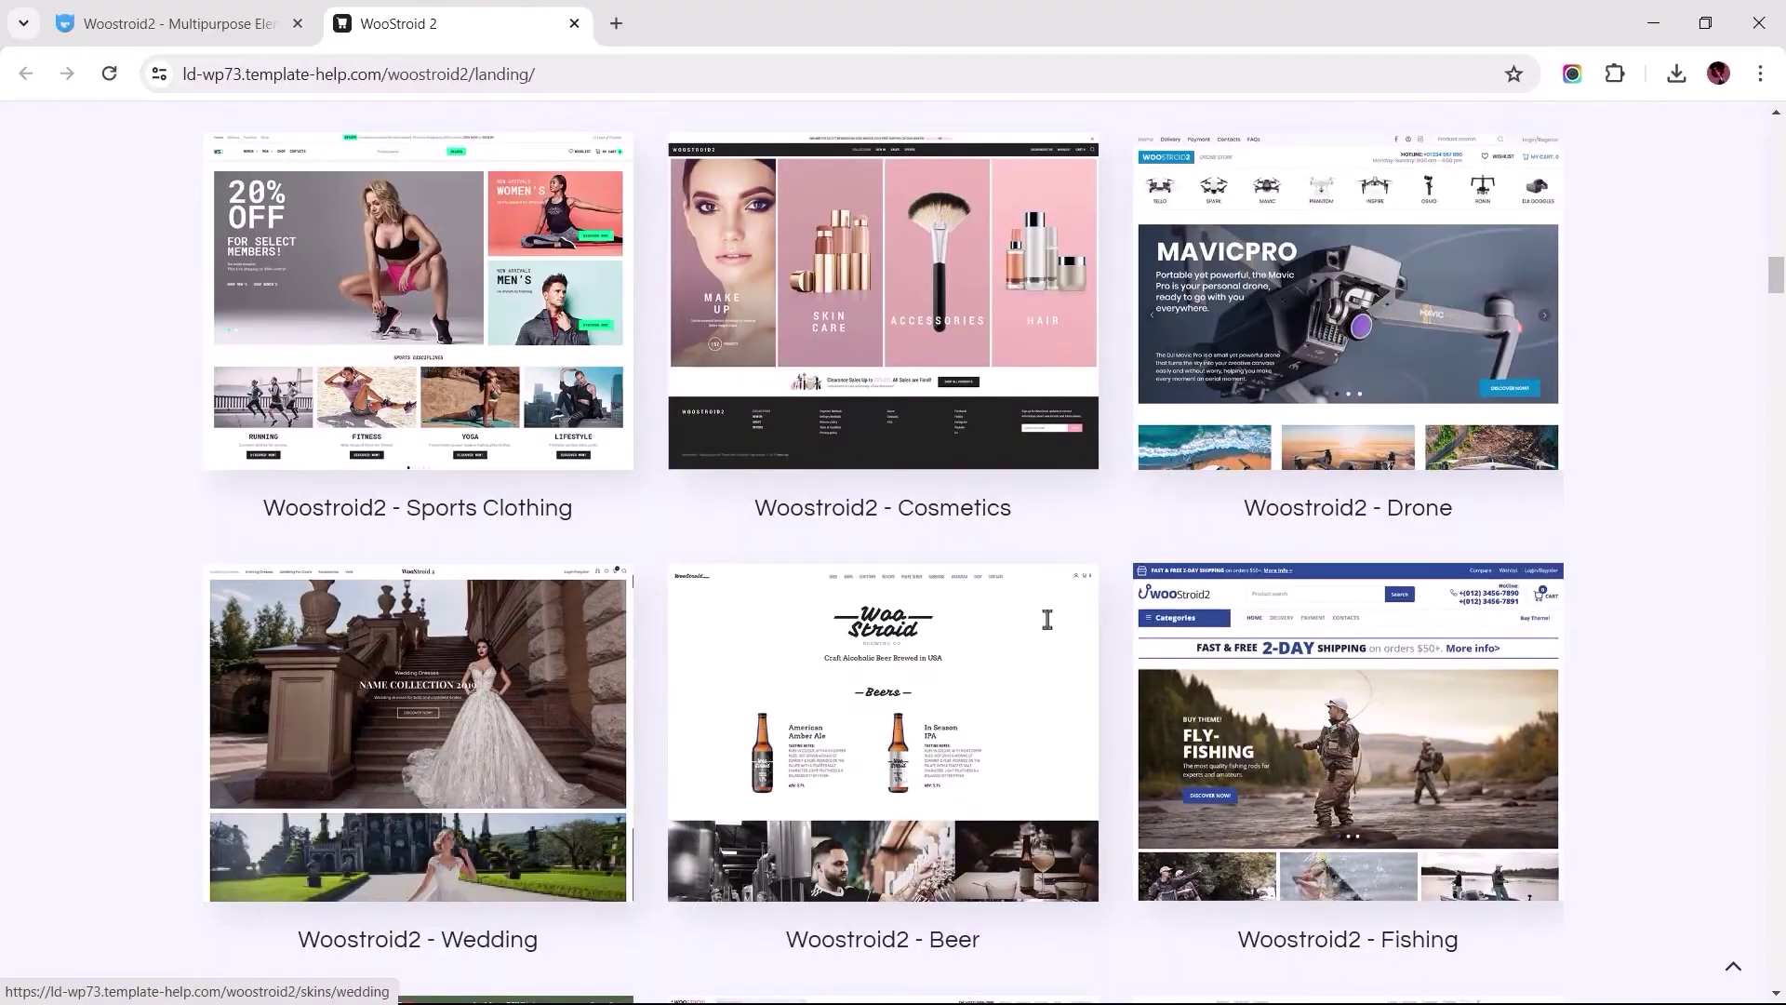
click(419, 300)
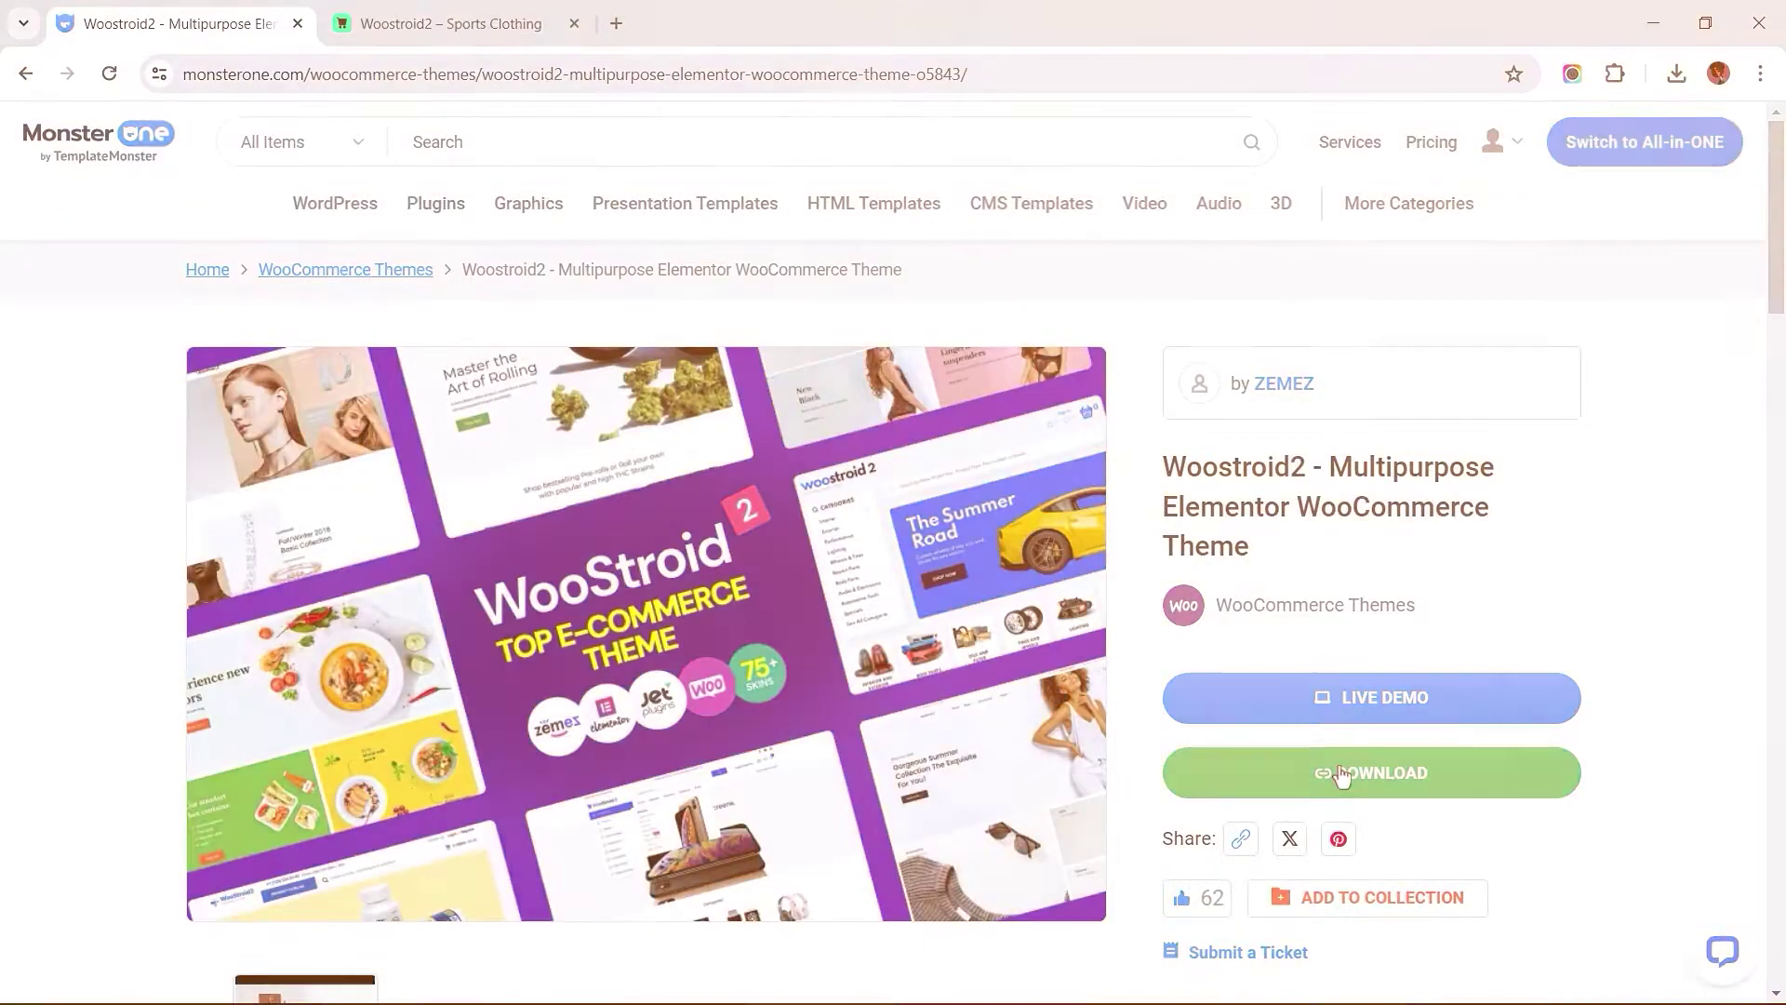
click(1343, 773)
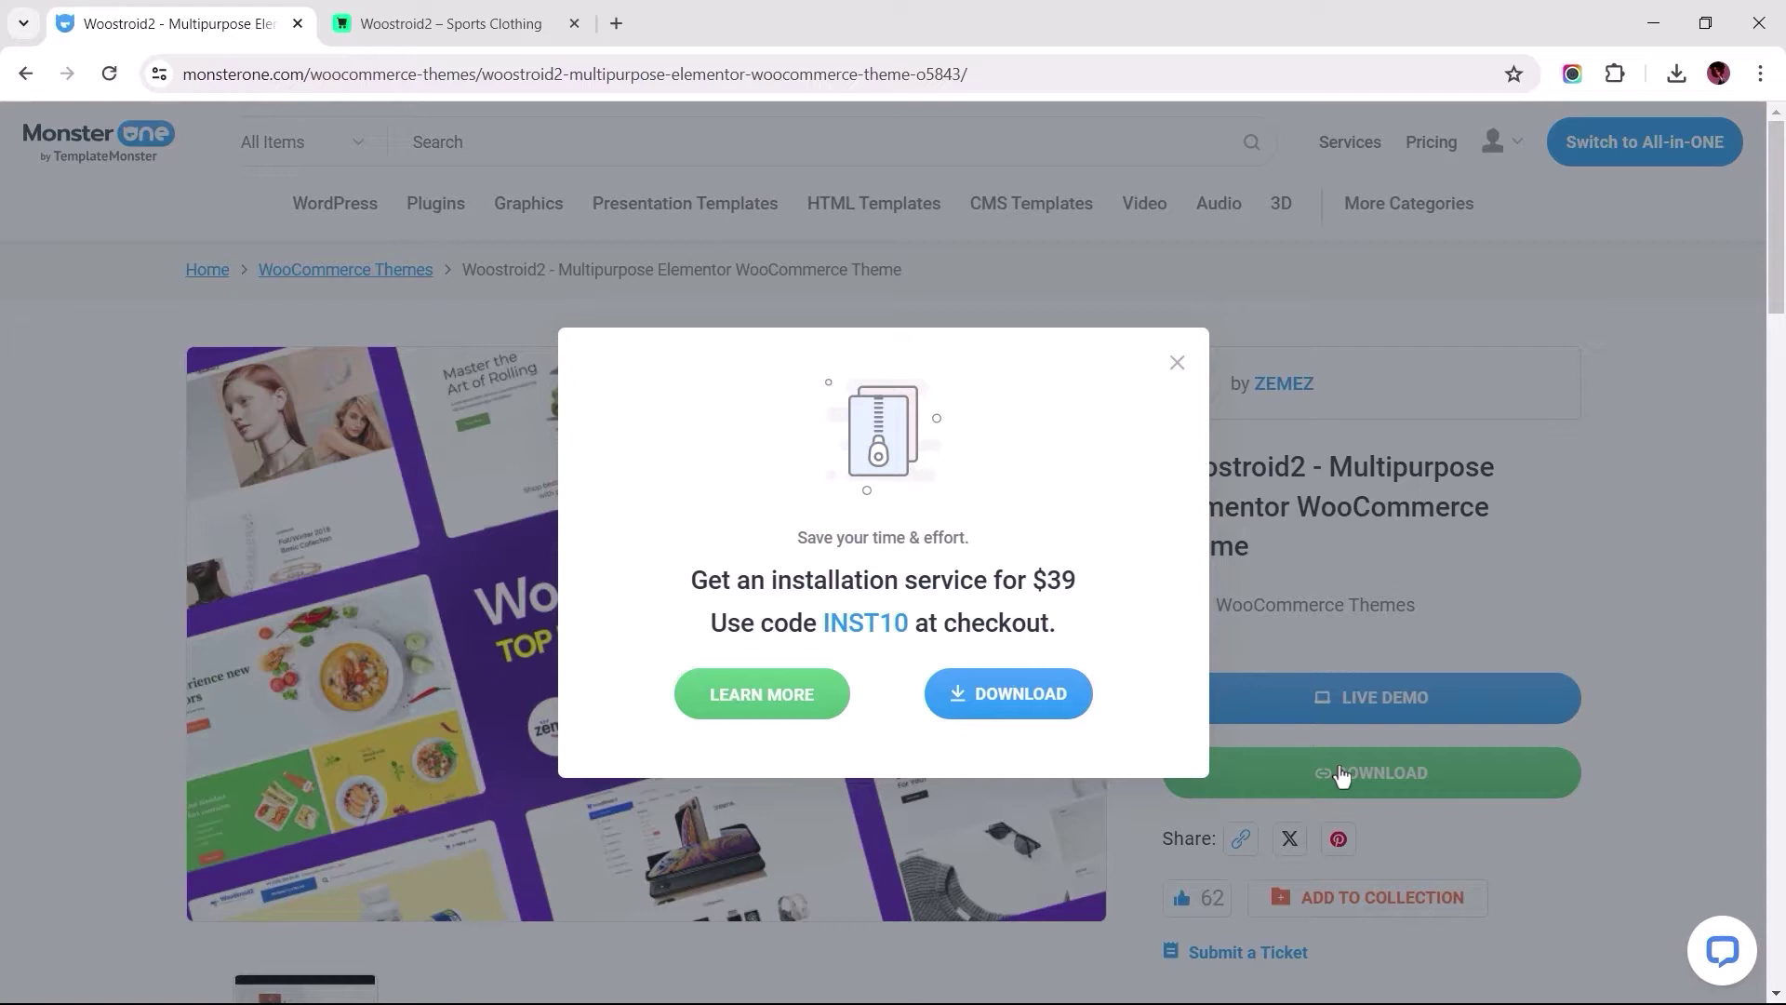
click(1006, 693)
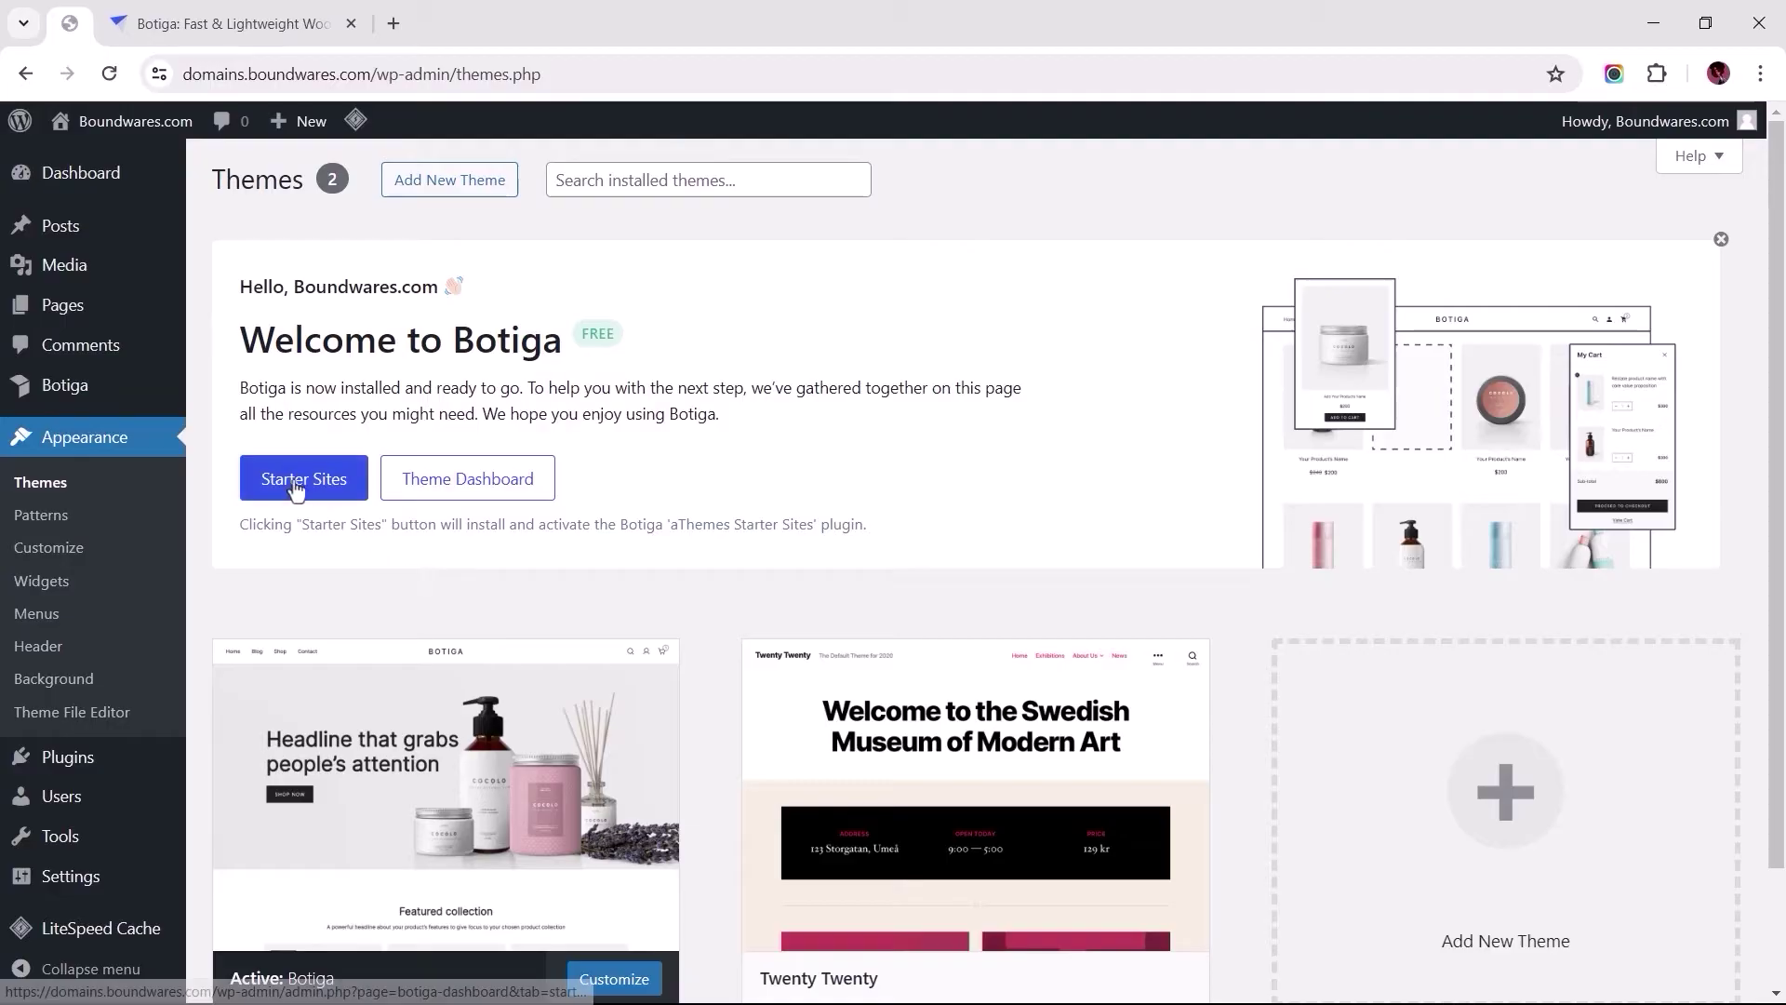
Install Botiga's starter sites plugin, import the Beauty site with Elementor, and start customizing.
click(294, 479)
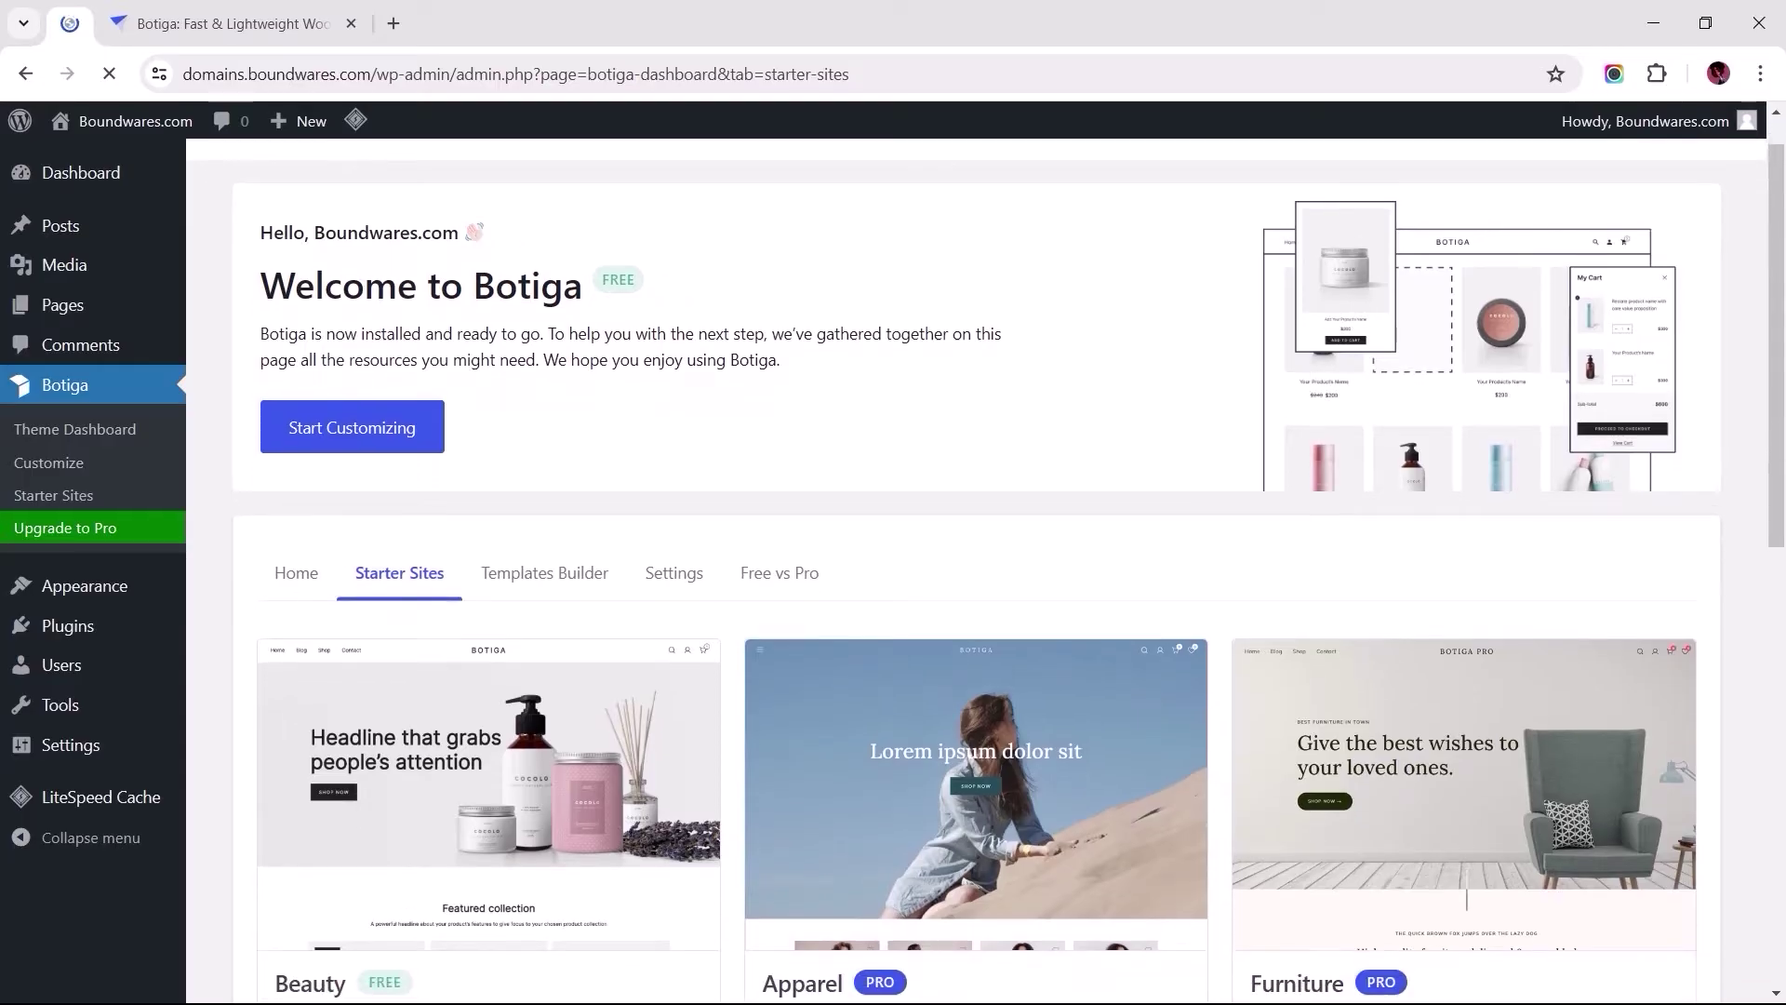
scroll(963, 812, down, 3)
scroll(964, 698, down, 3)
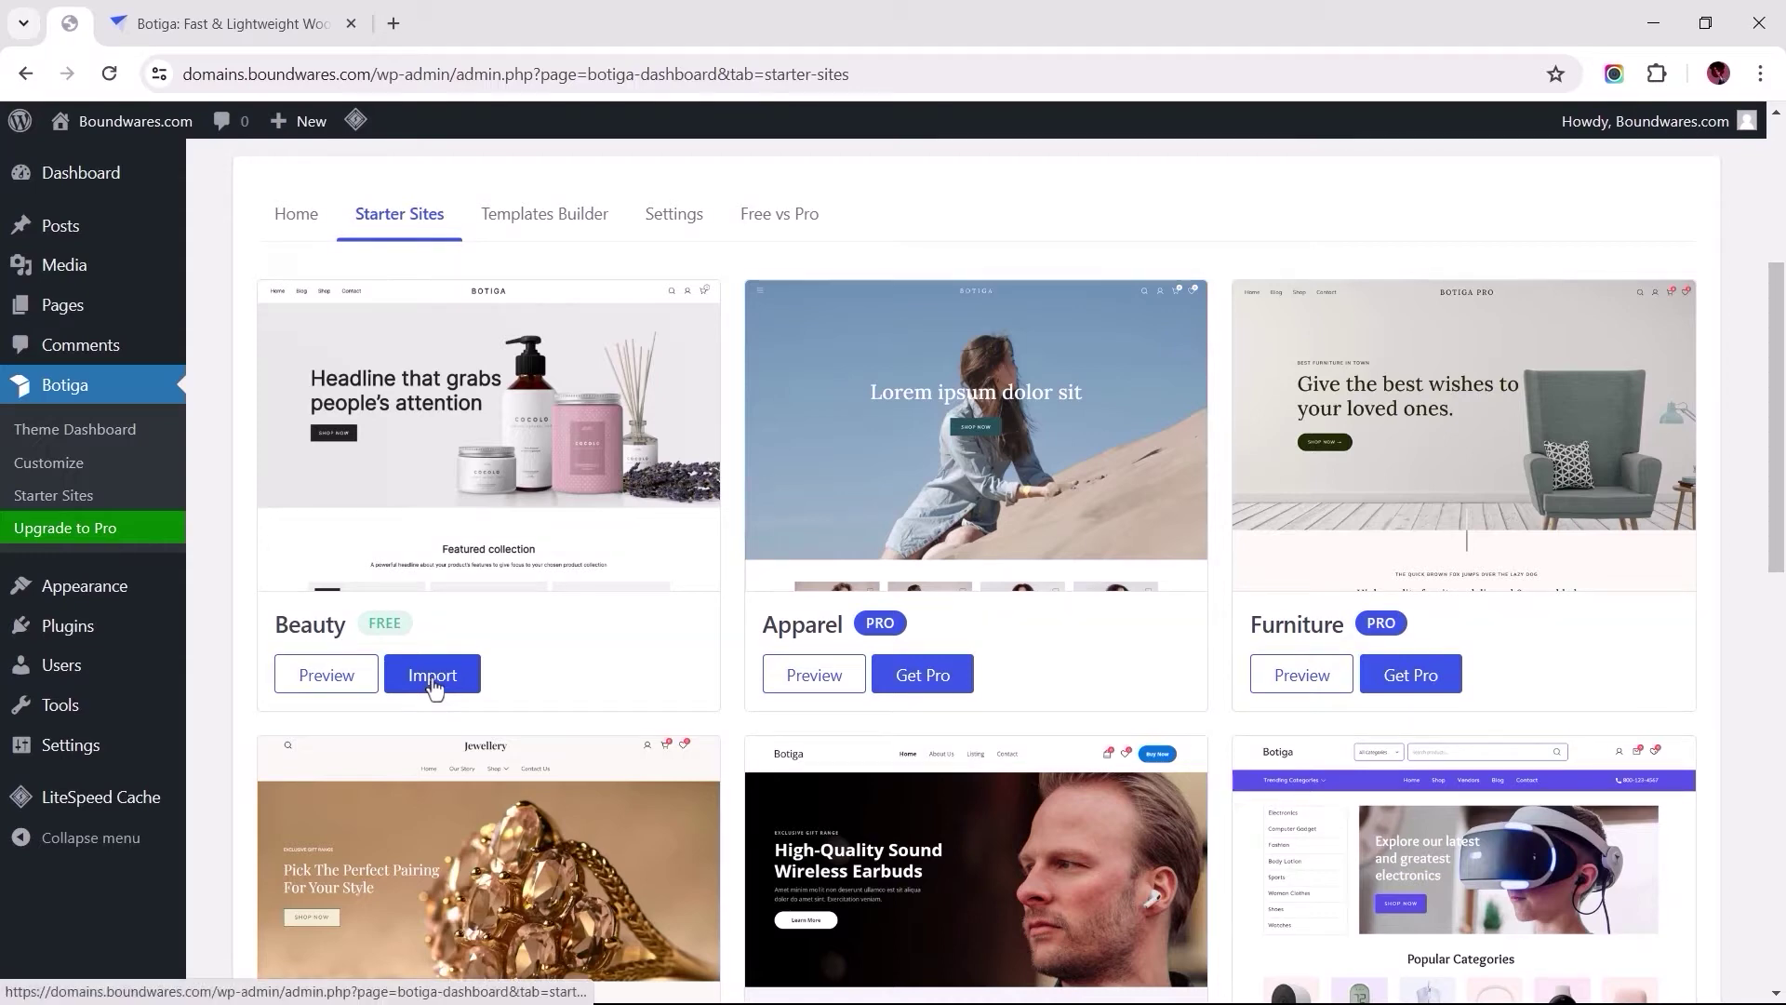
click(433, 676)
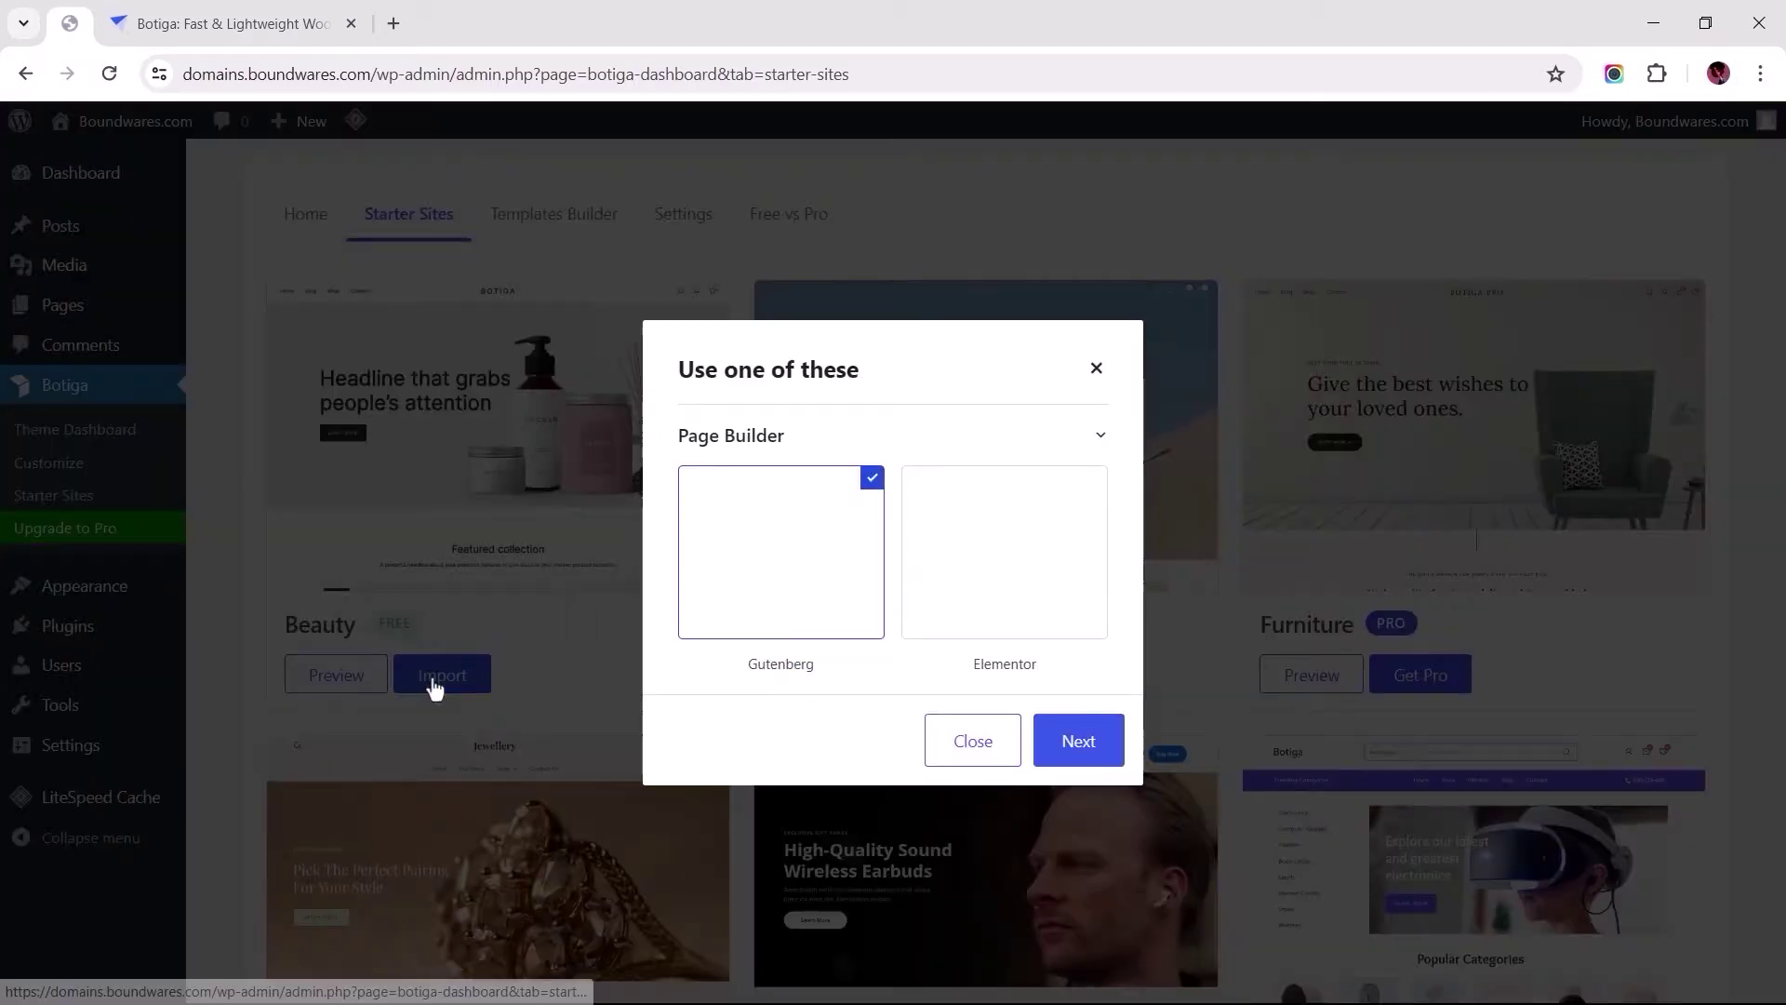
click(977, 580)
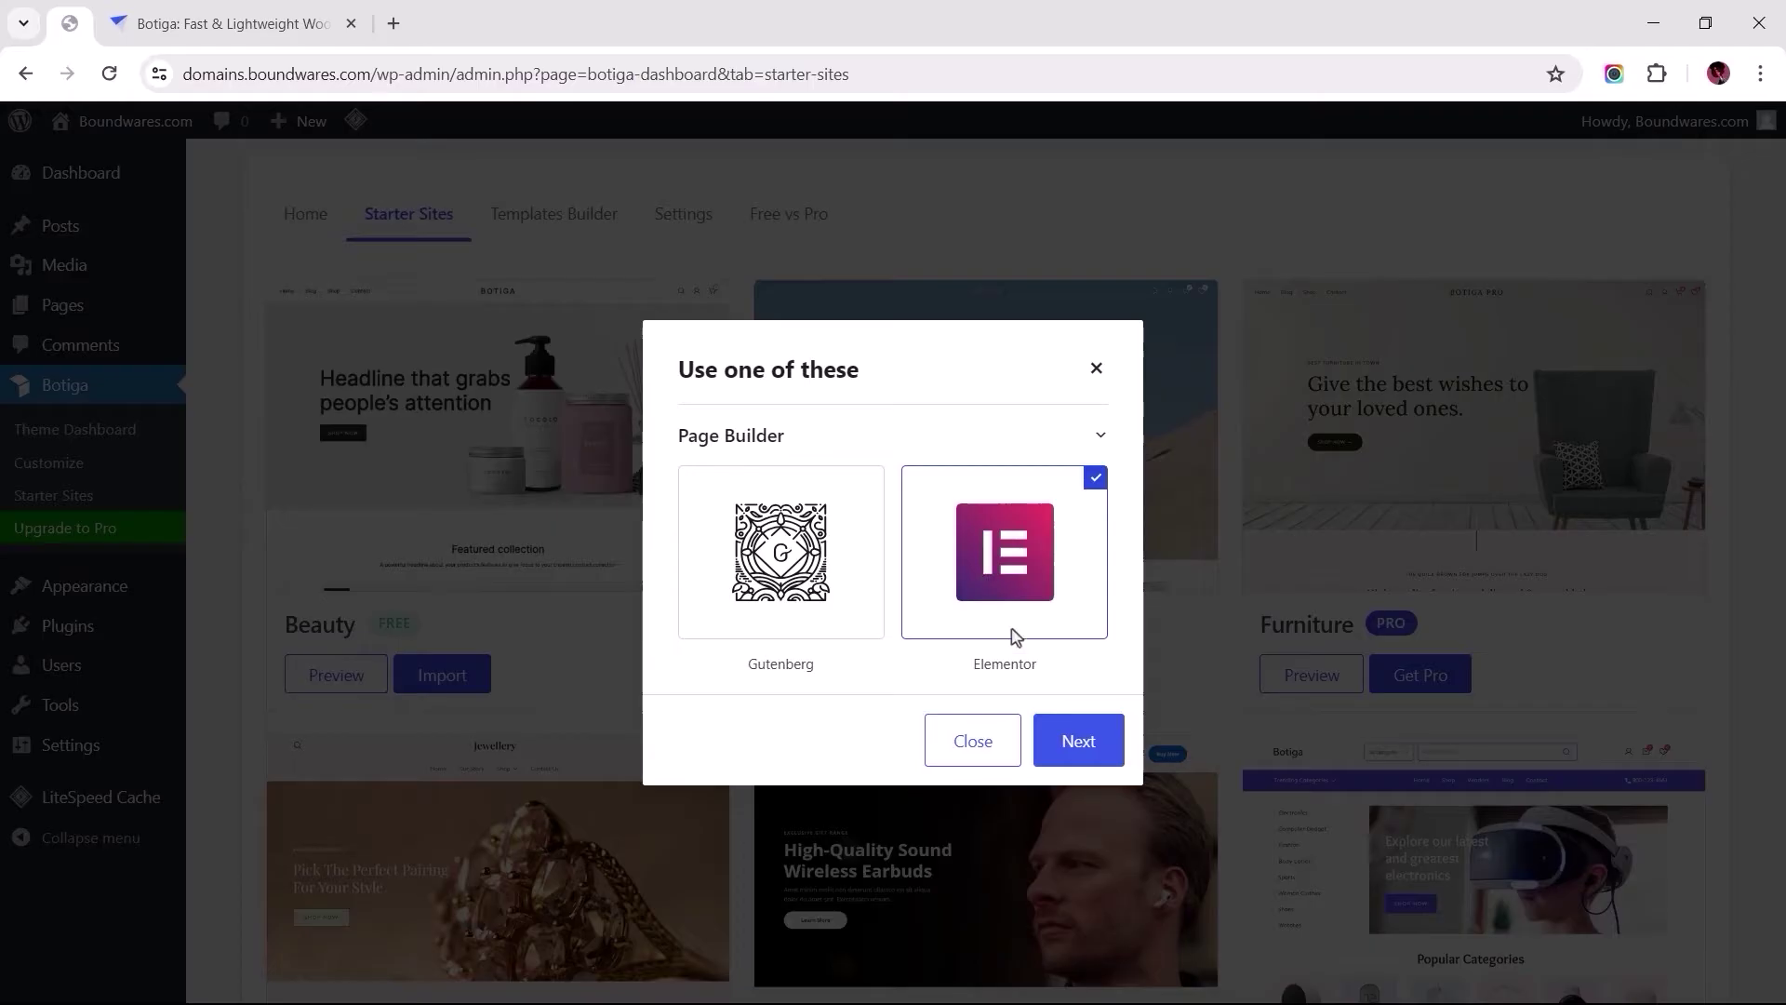
click(1078, 741)
click(1077, 828)
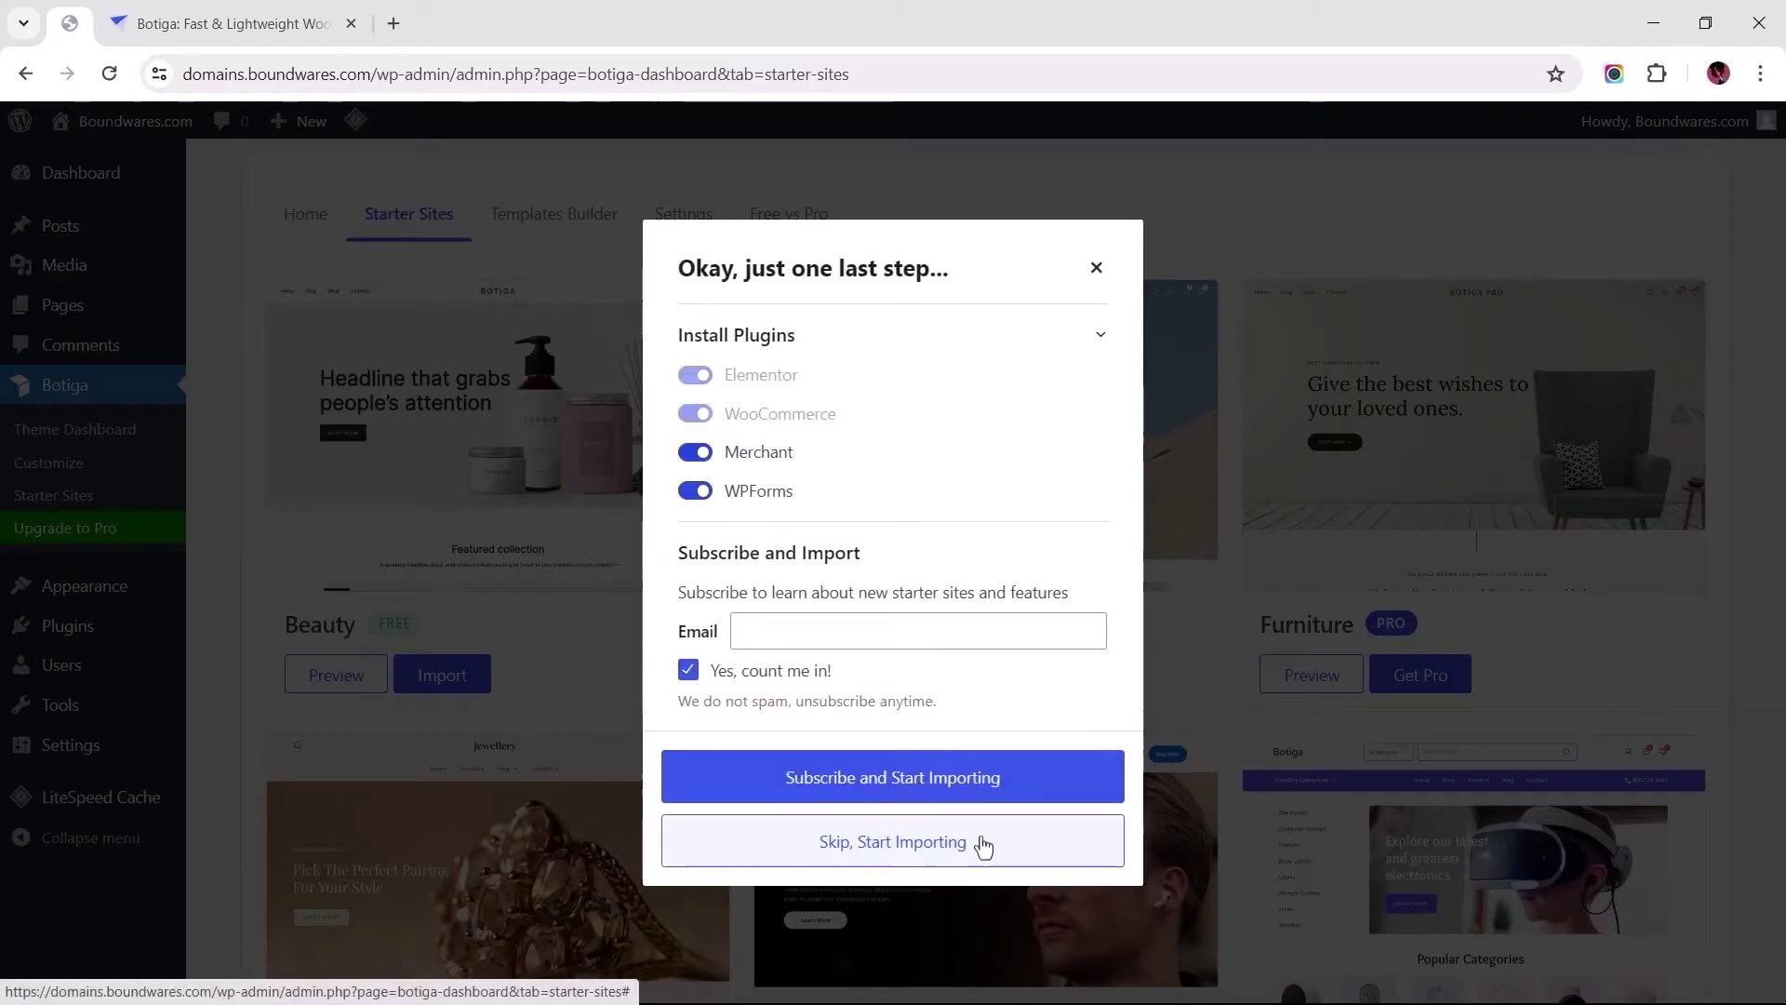
click(882, 845)
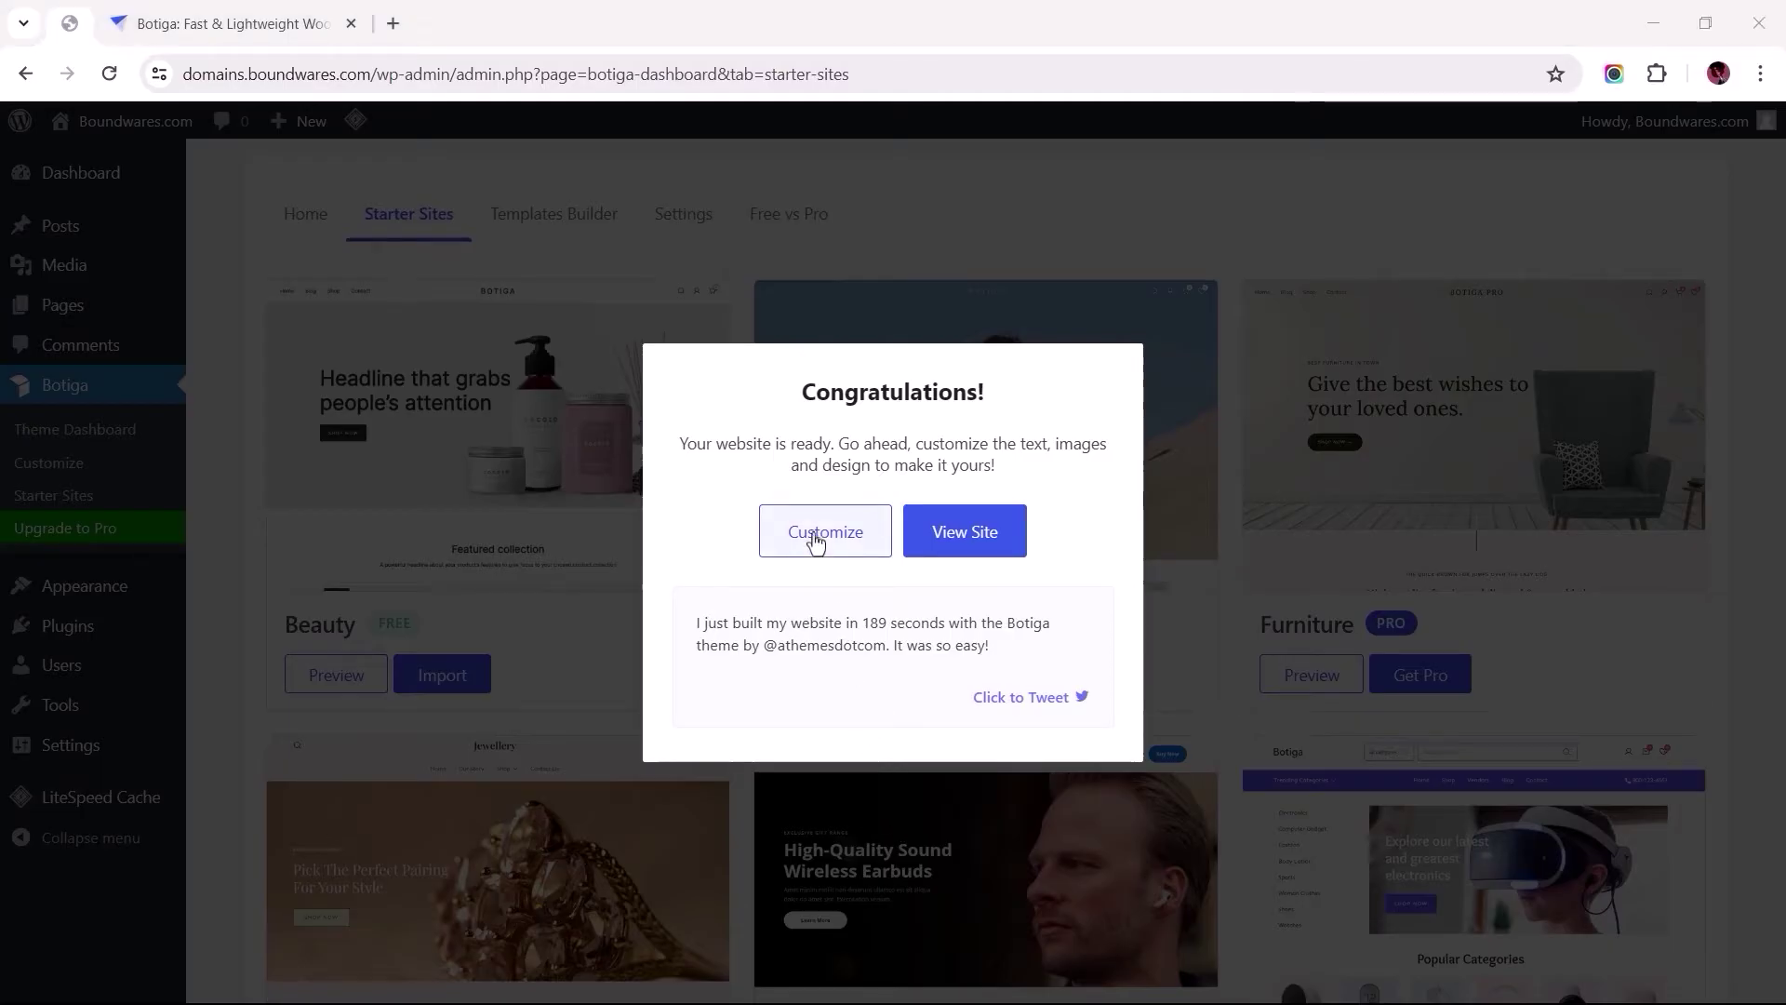
click(816, 538)
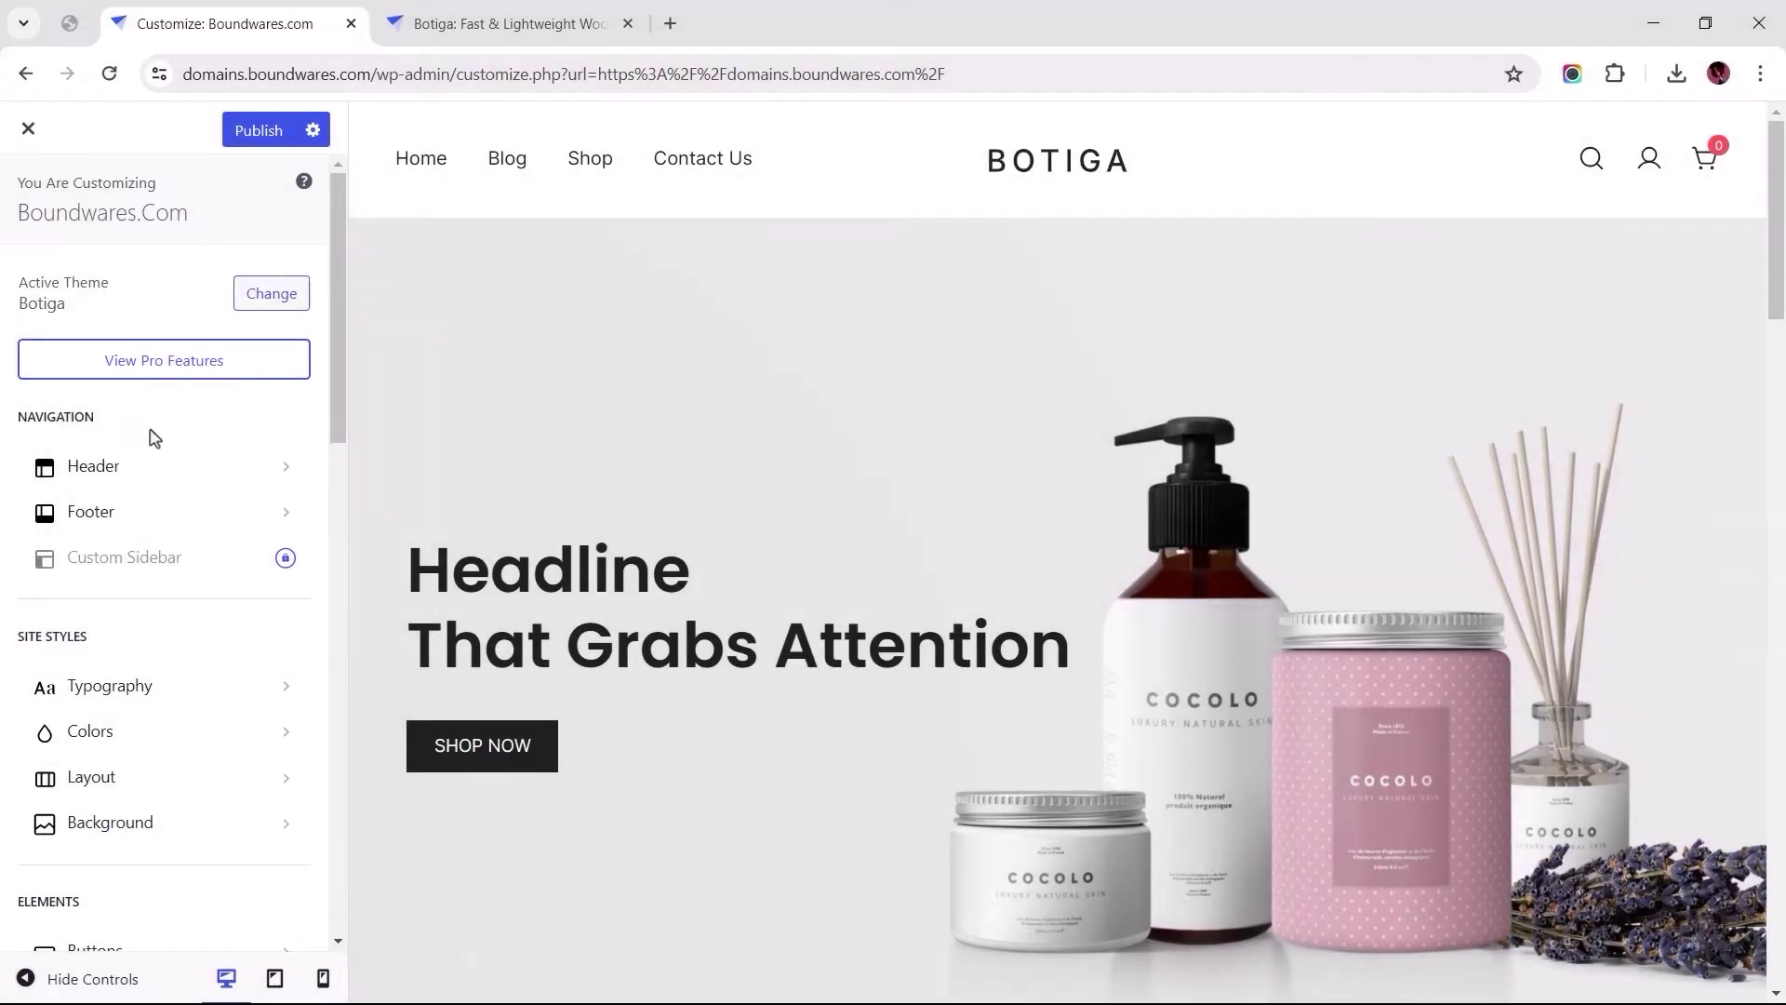
Choose the logo-left, menu-right header layout and switch to tablet preview.
click(143, 474)
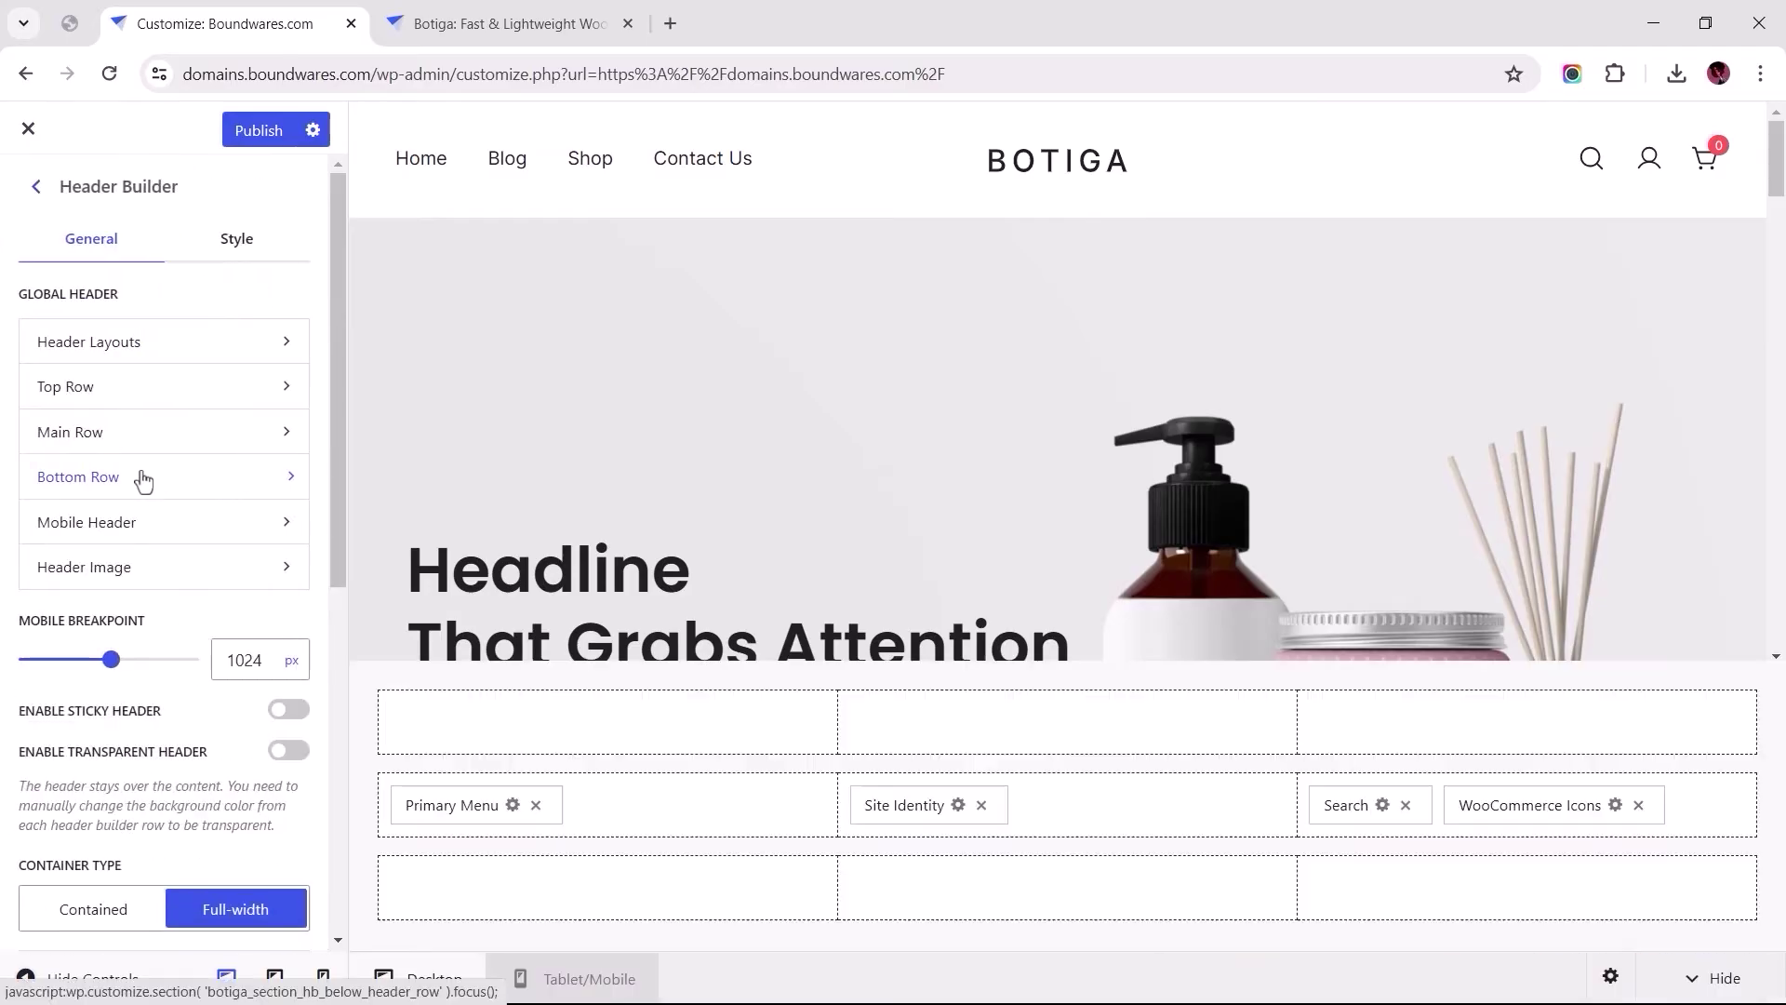
click(164, 349)
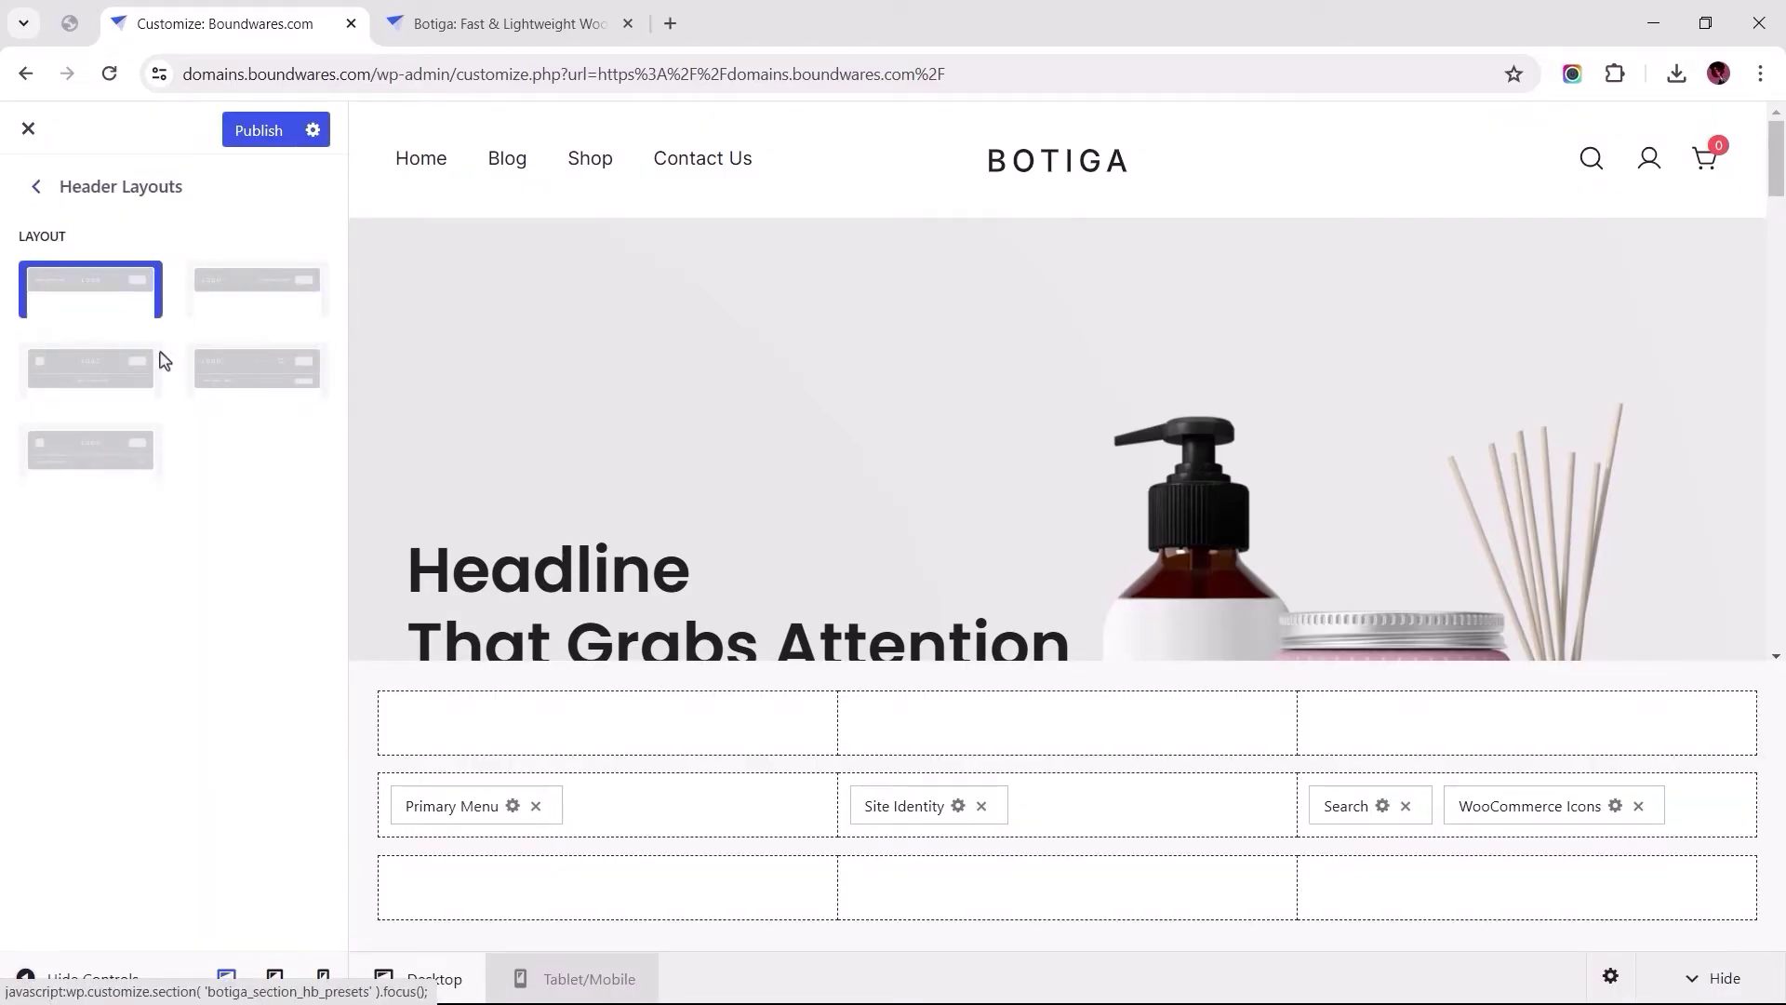
click(257, 298)
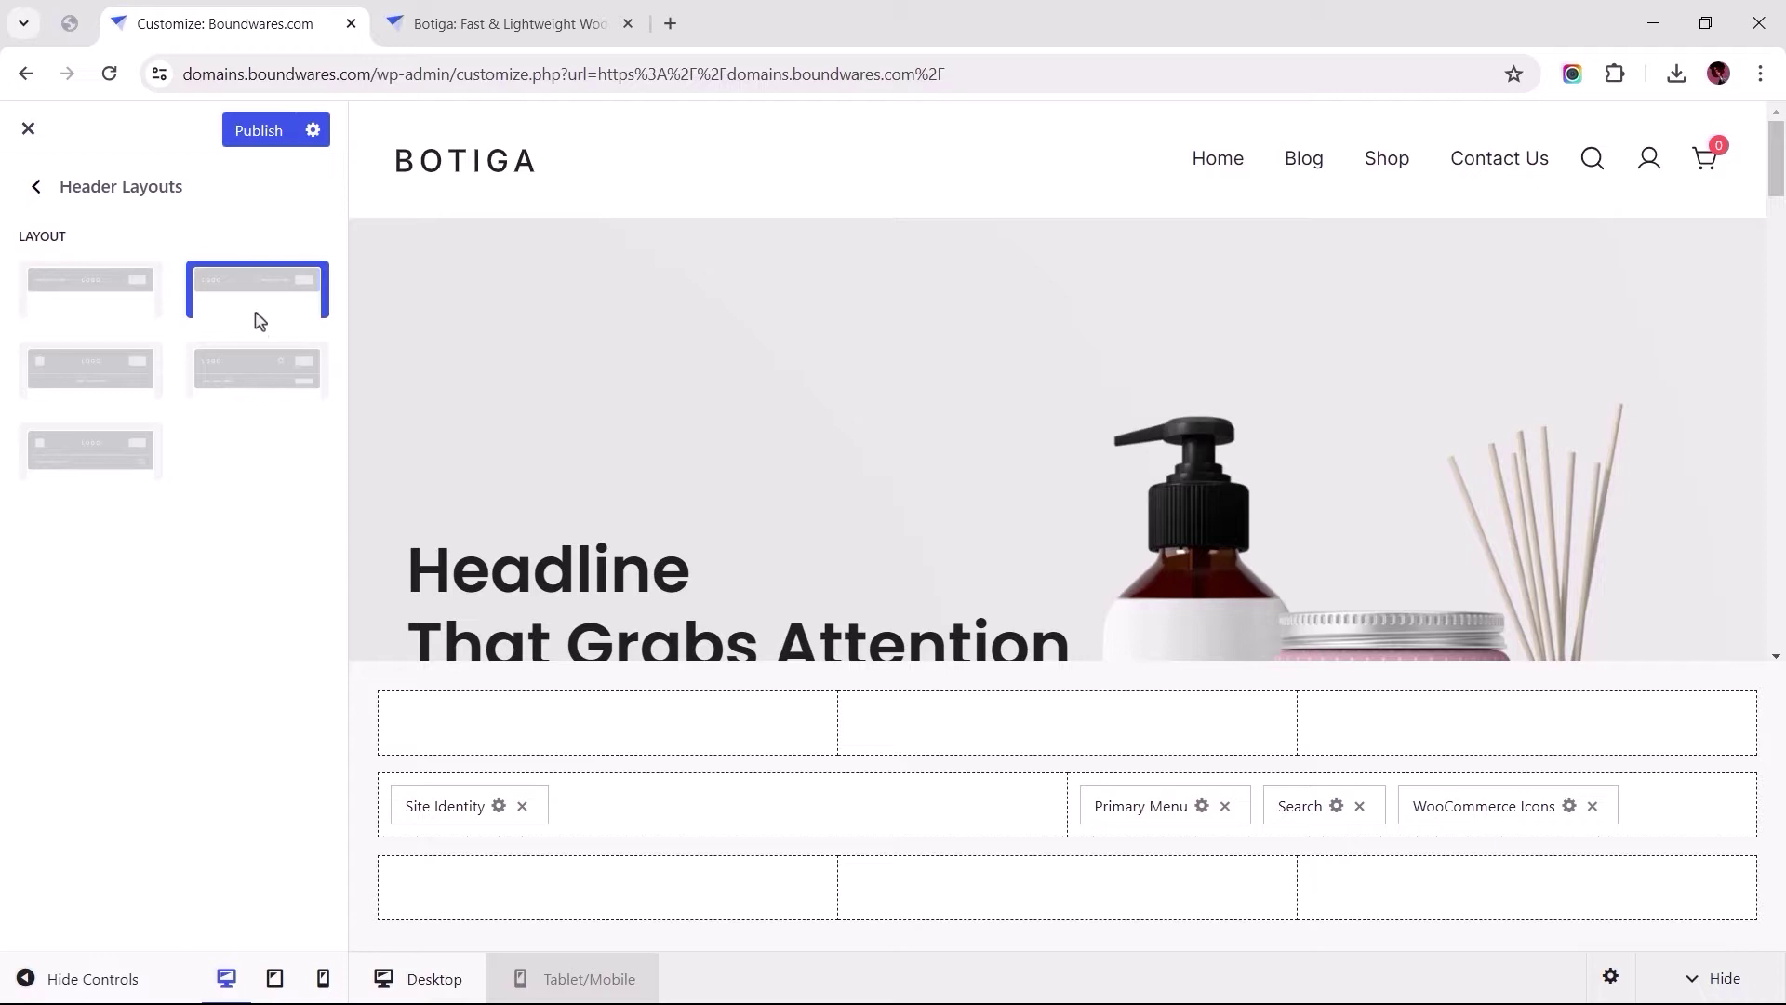
click(276, 977)
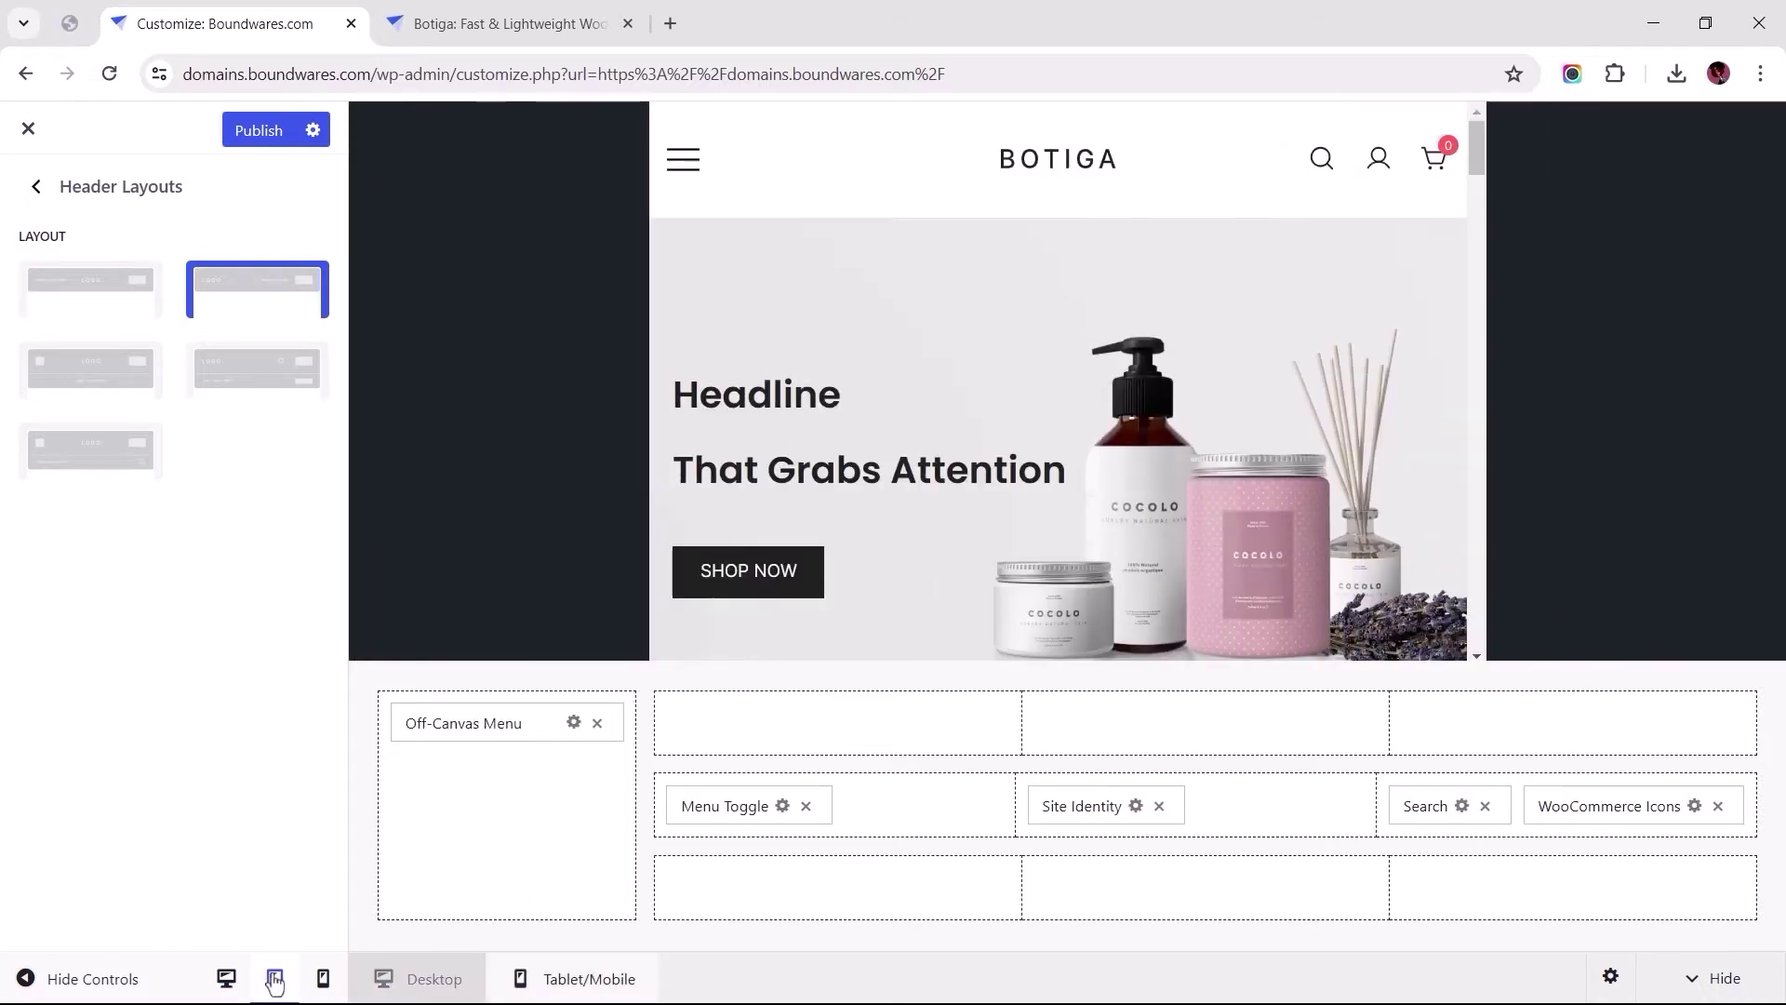
Switch the mobile menu toggle to a different icon and color it vivid blue.
click(709, 179)
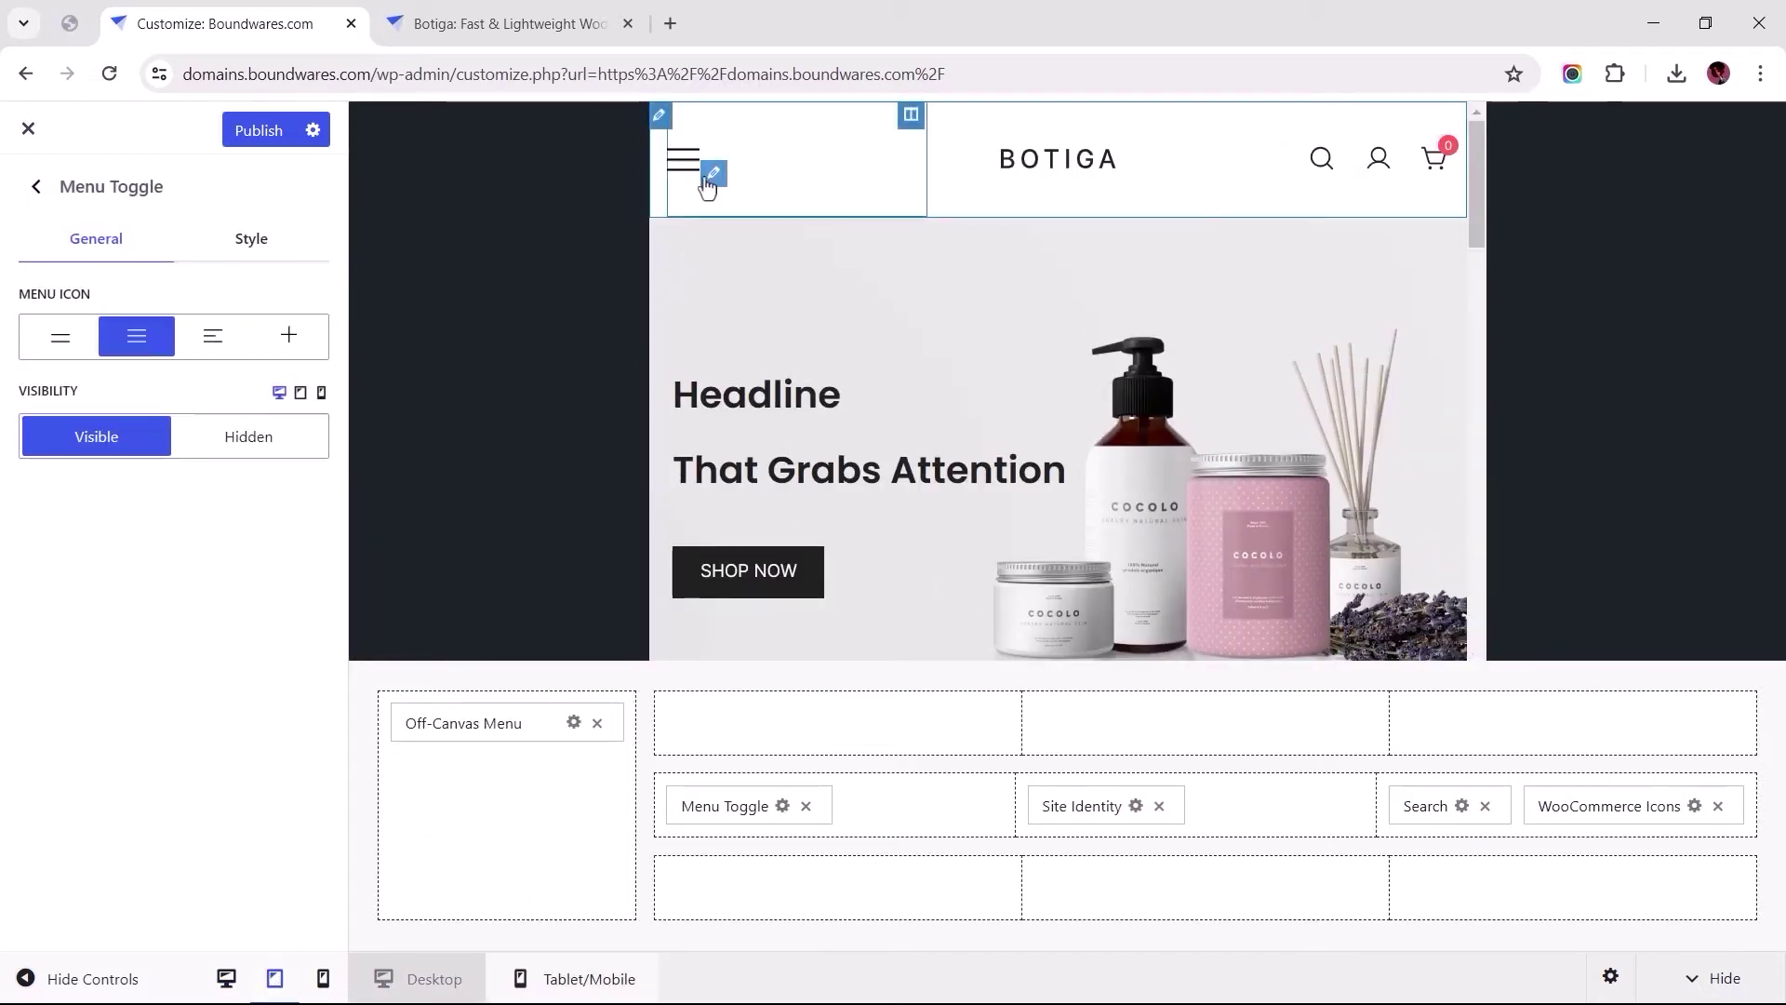
click(210, 339)
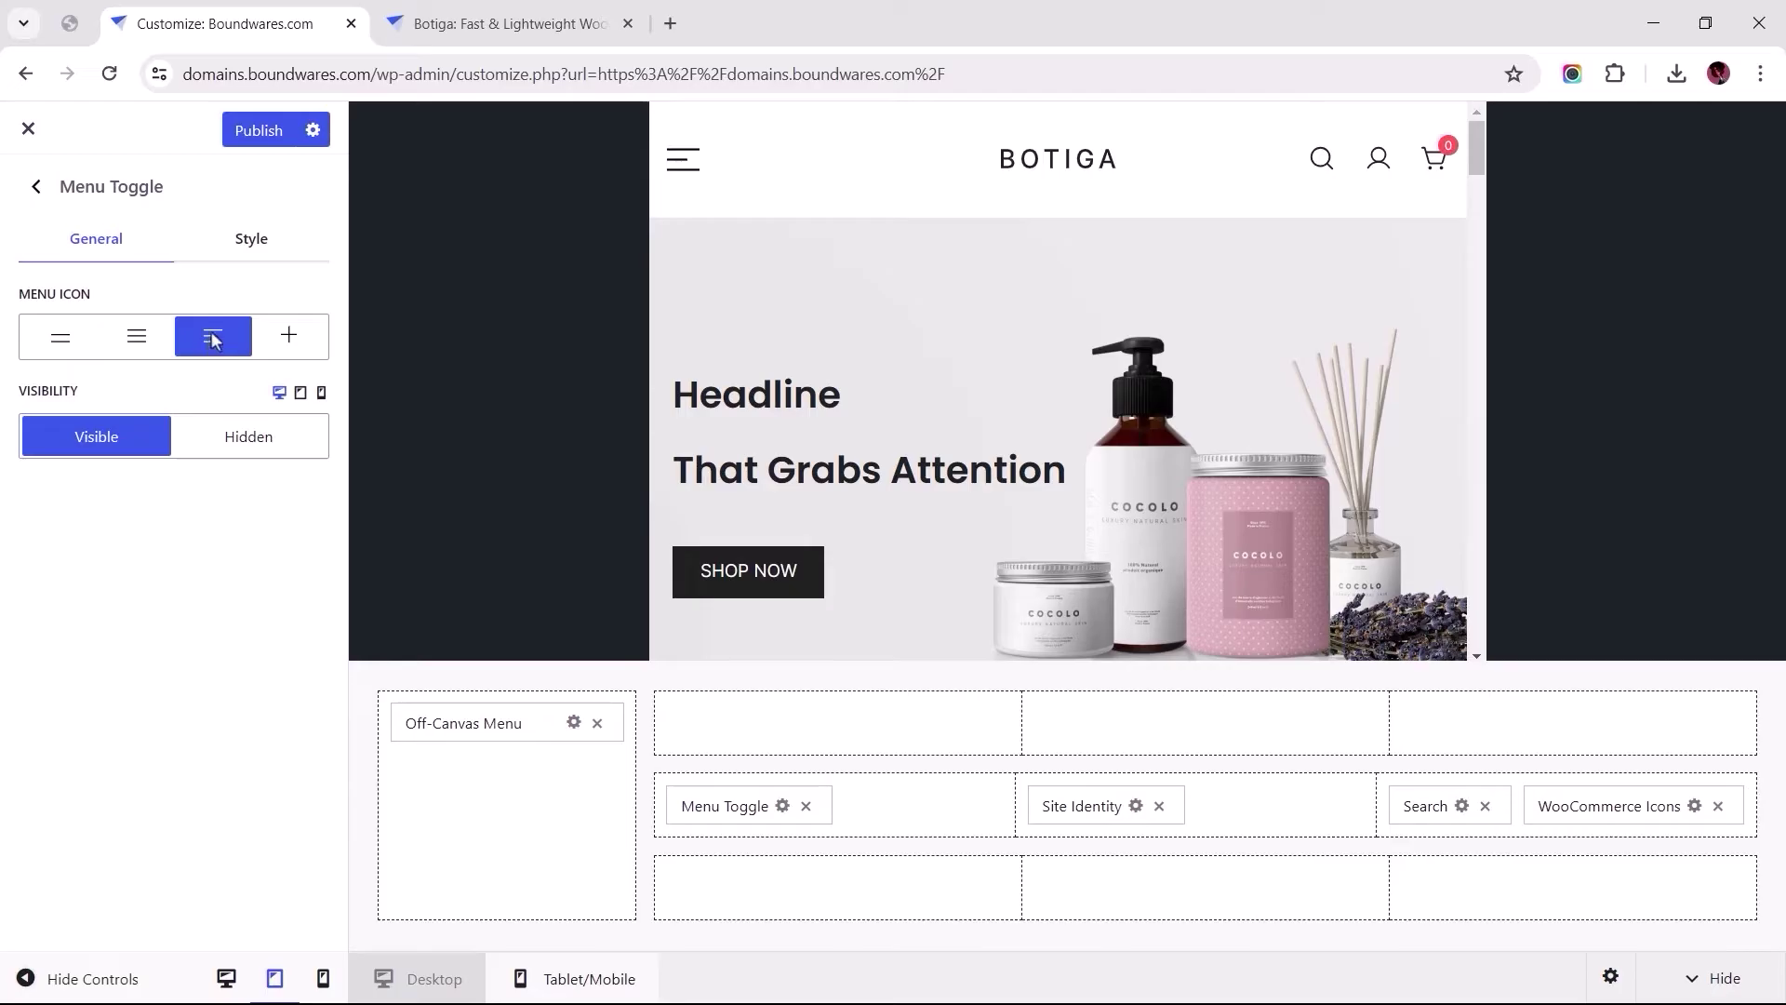
click(251, 243)
click(298, 293)
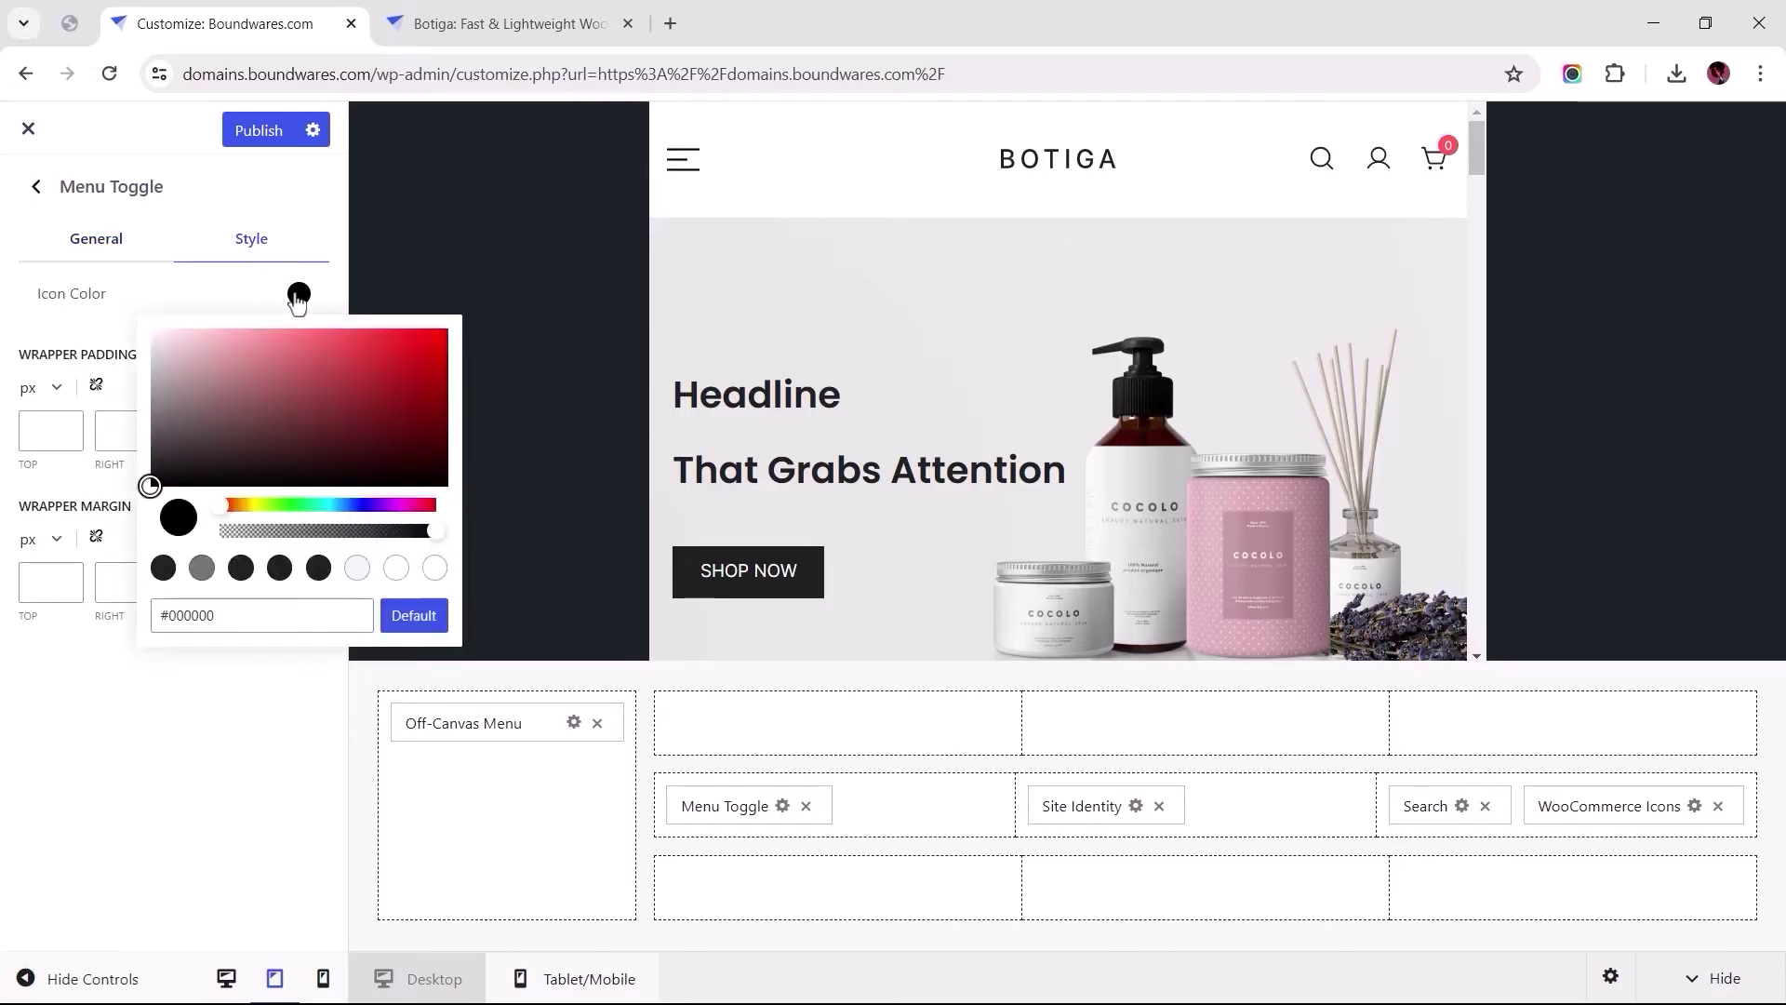
drag(343, 504, 358, 503)
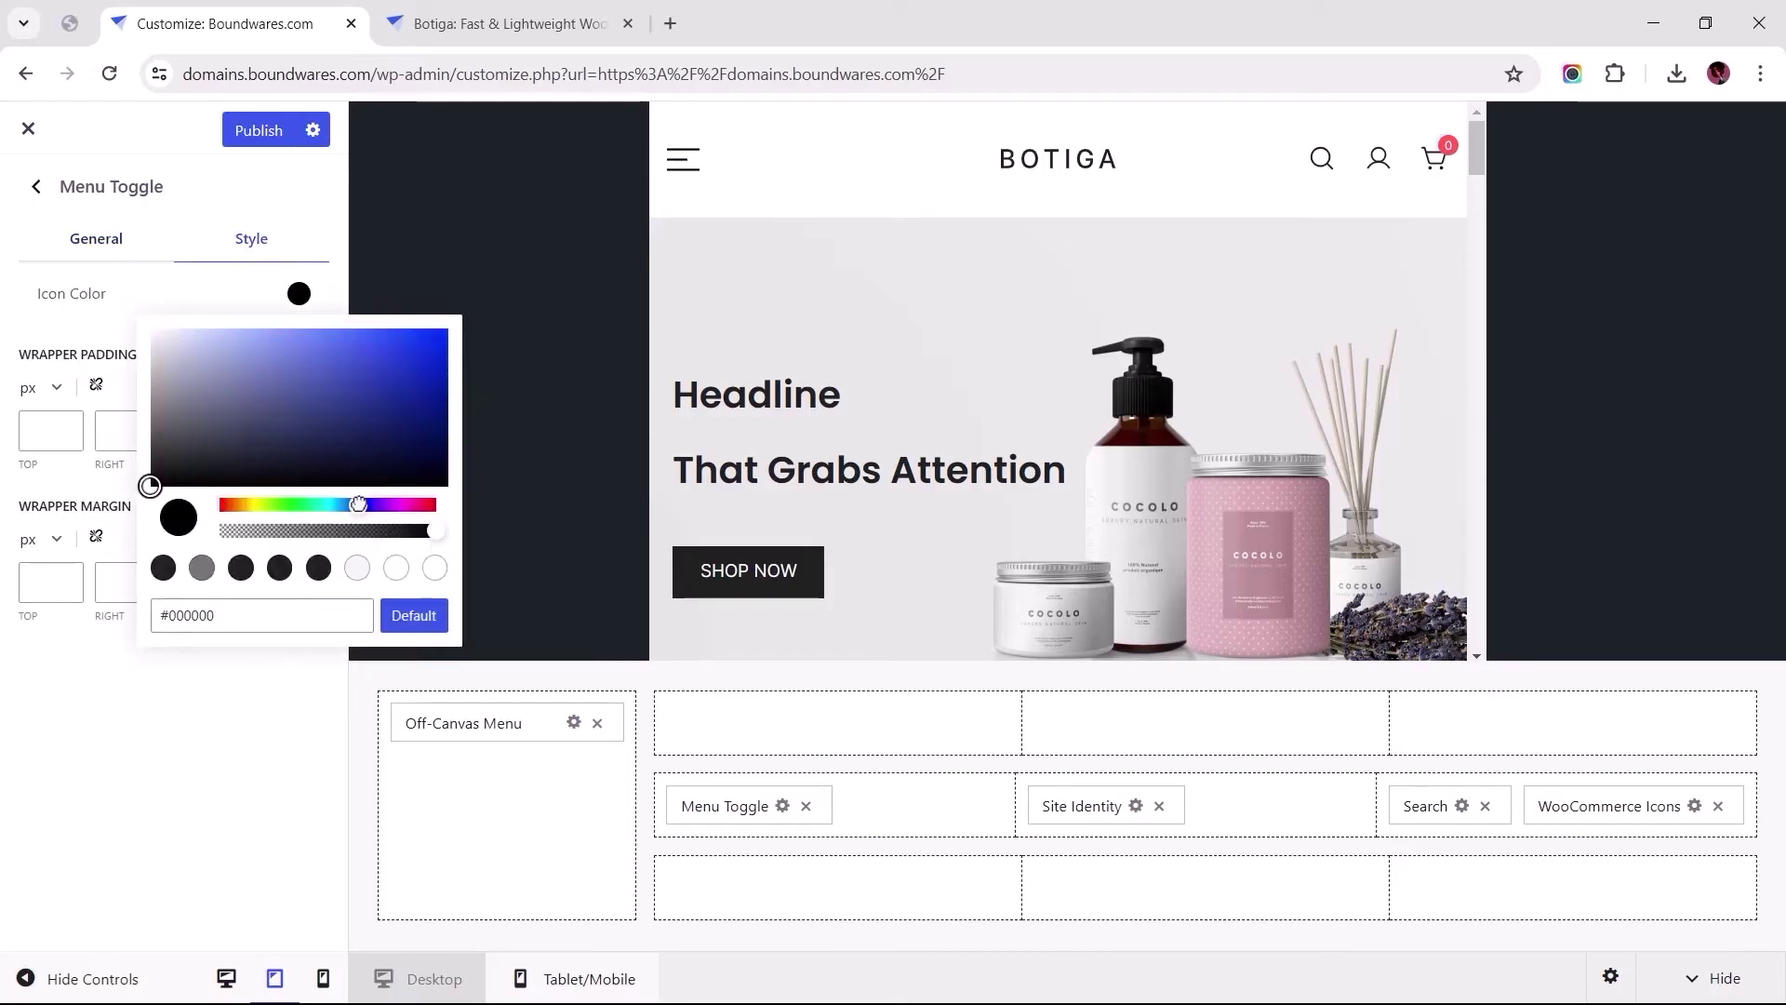
drag(405, 426, 448, 349)
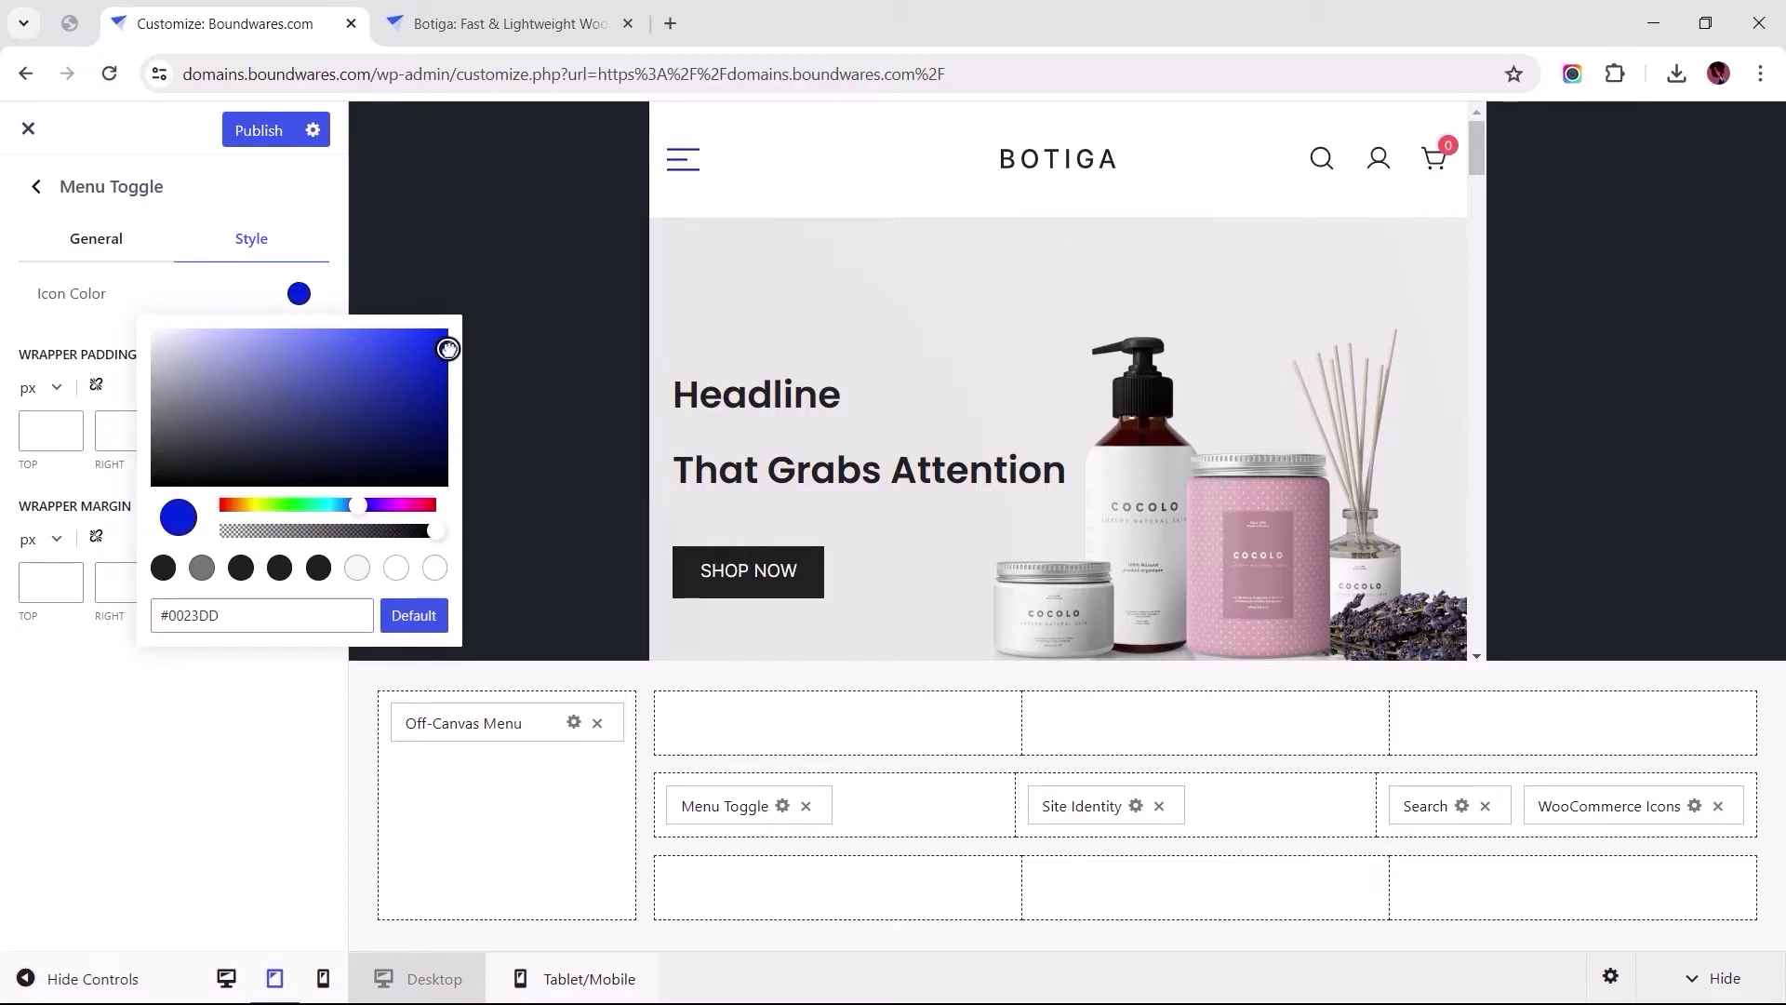
Enable link separator lines in the off-canvas mobile menu.
click(574, 721)
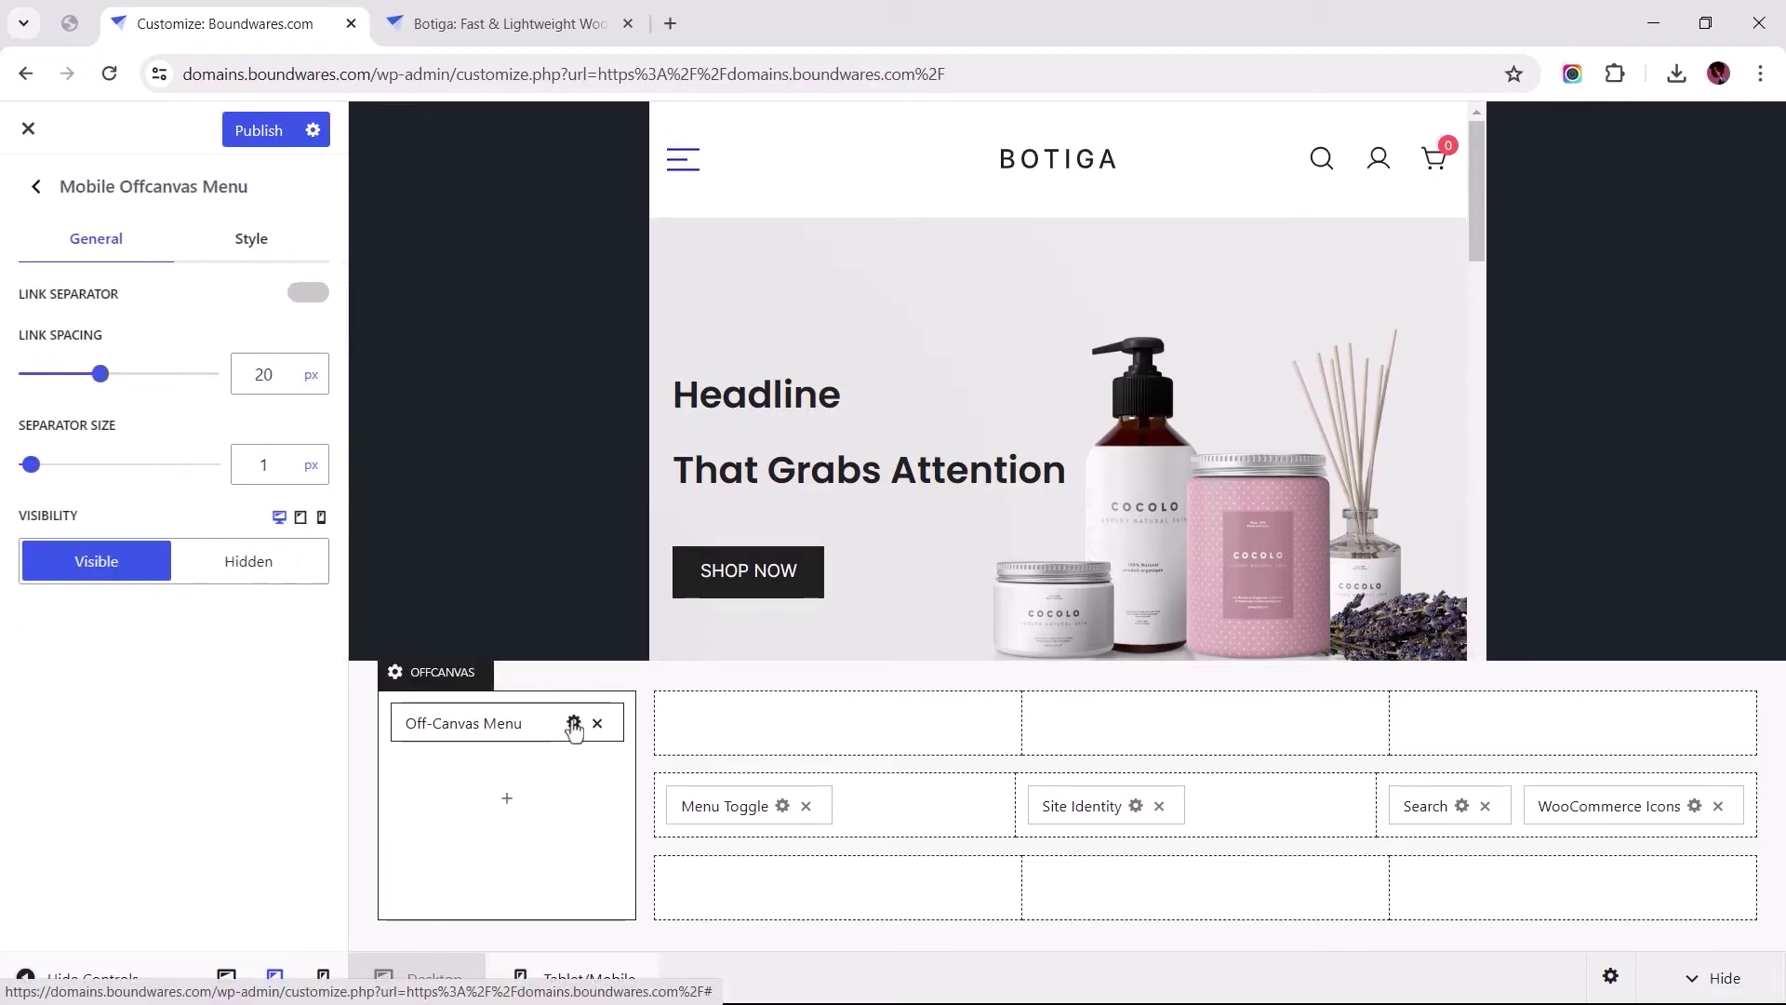
click(686, 168)
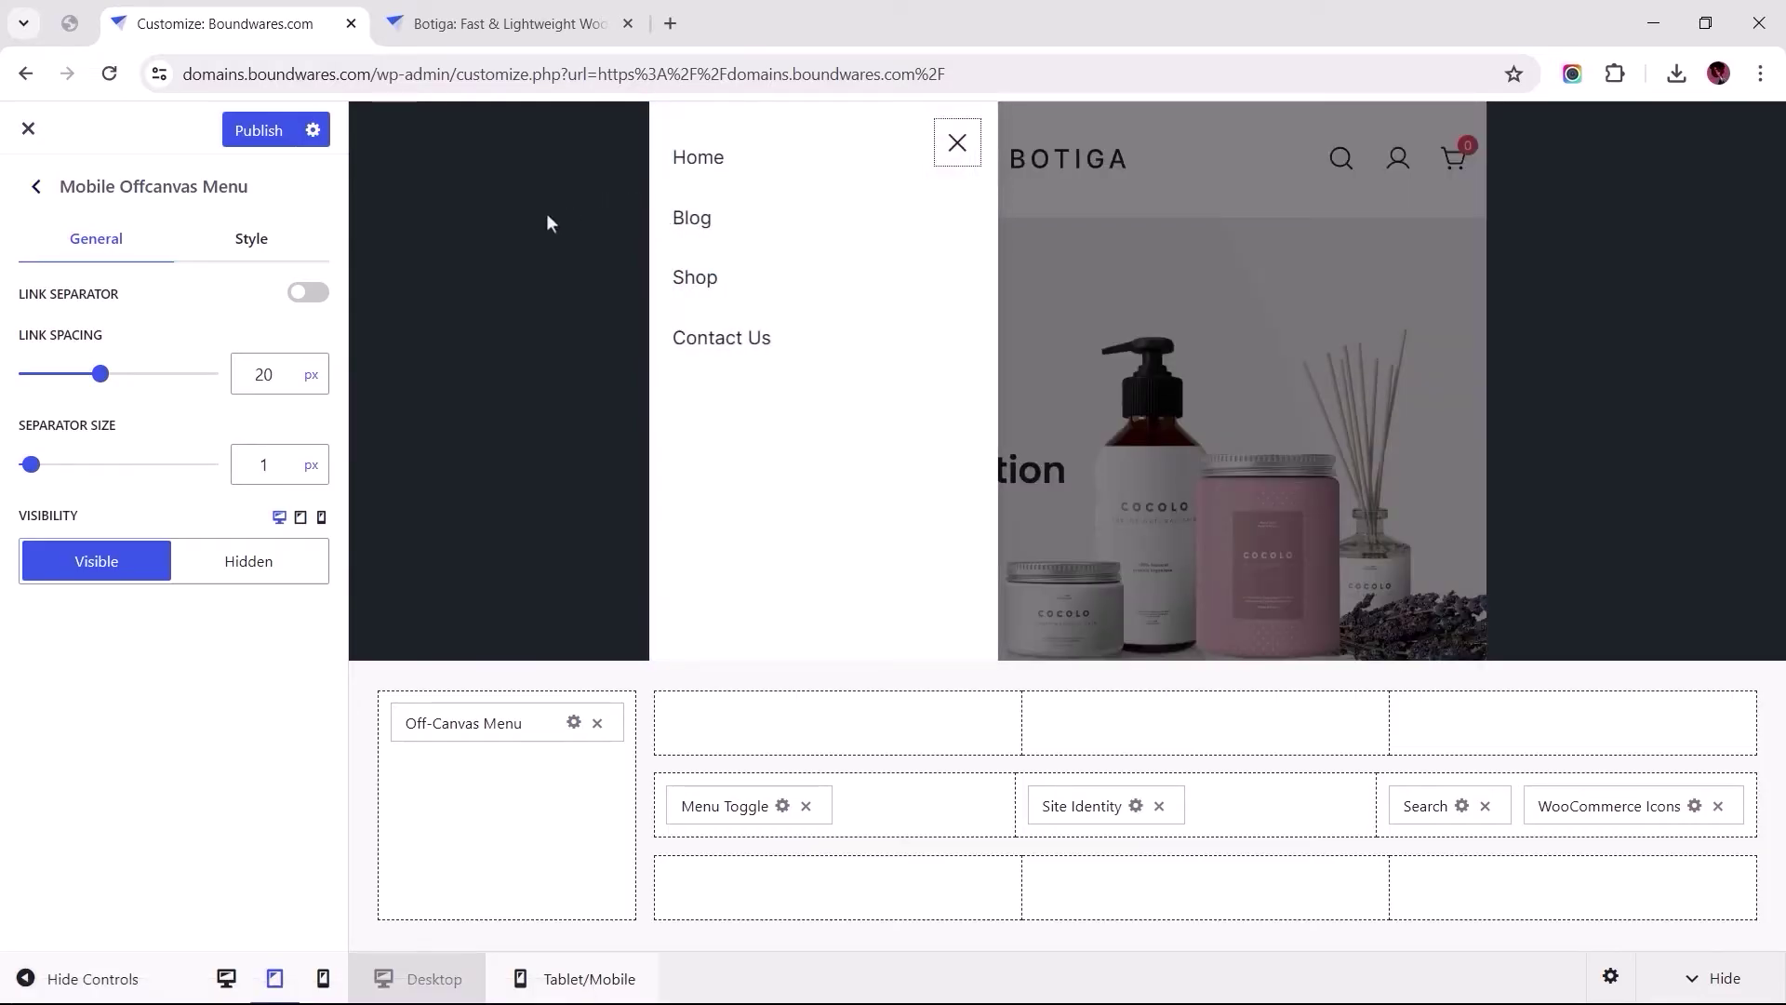
click(310, 293)
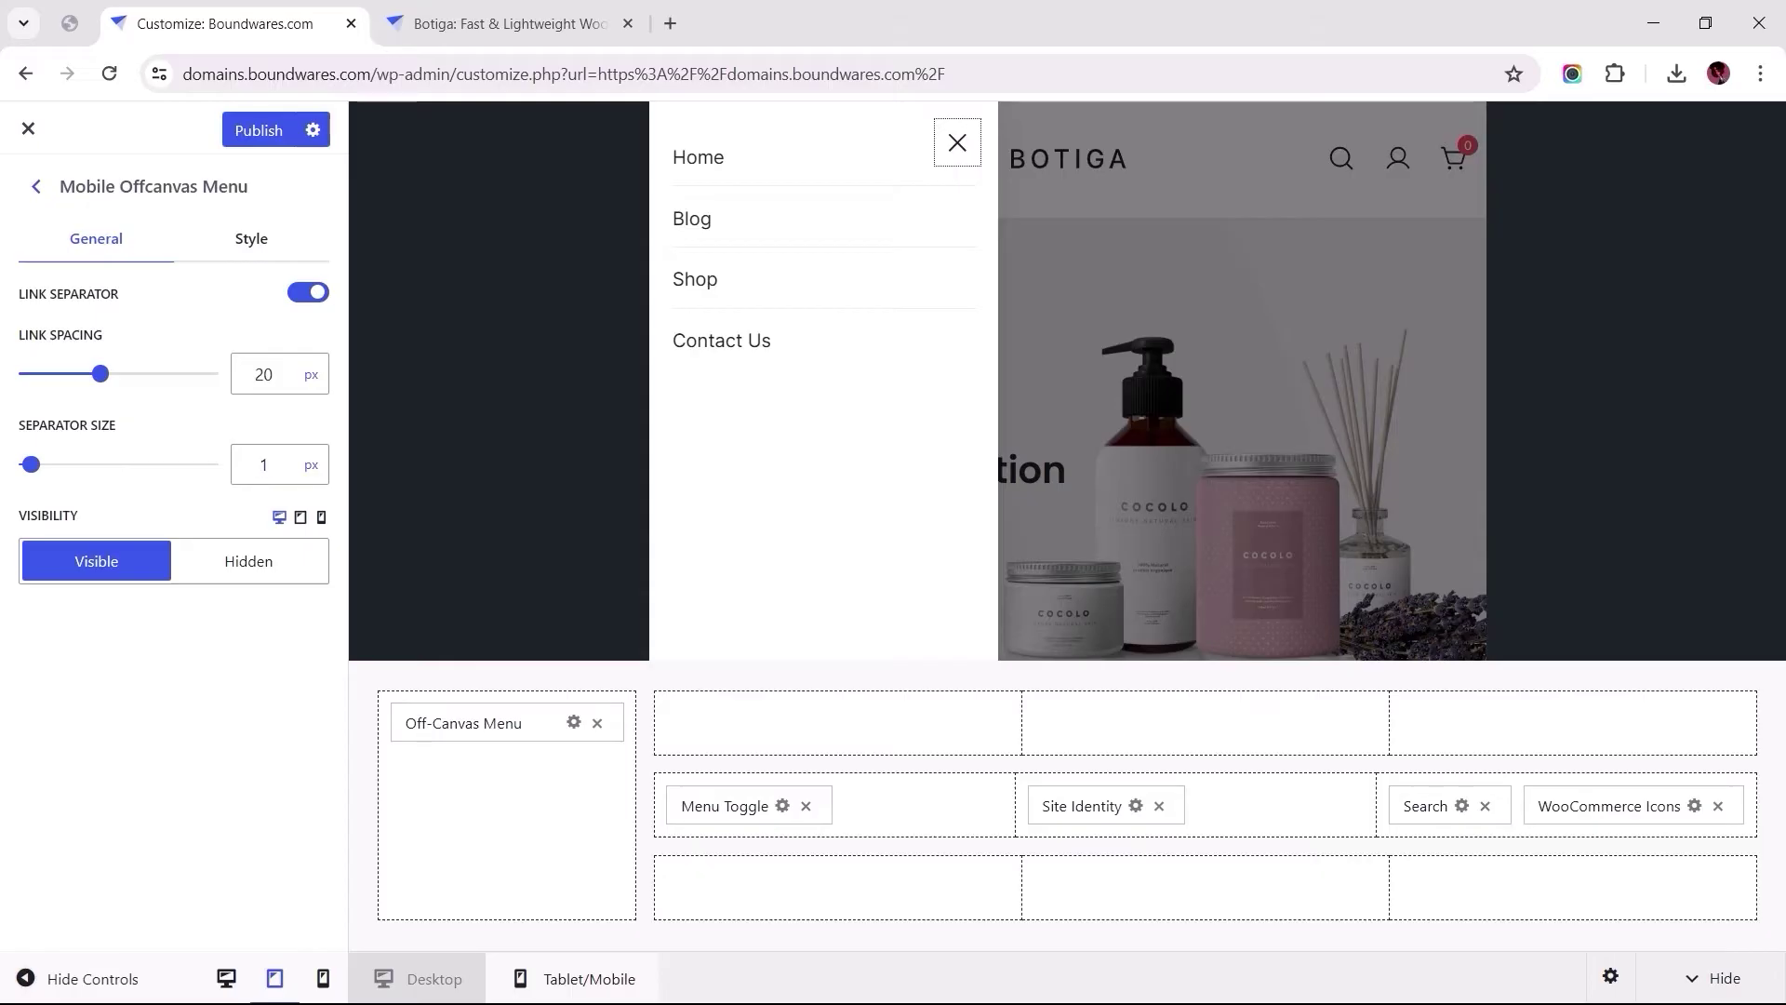
click(36, 187)
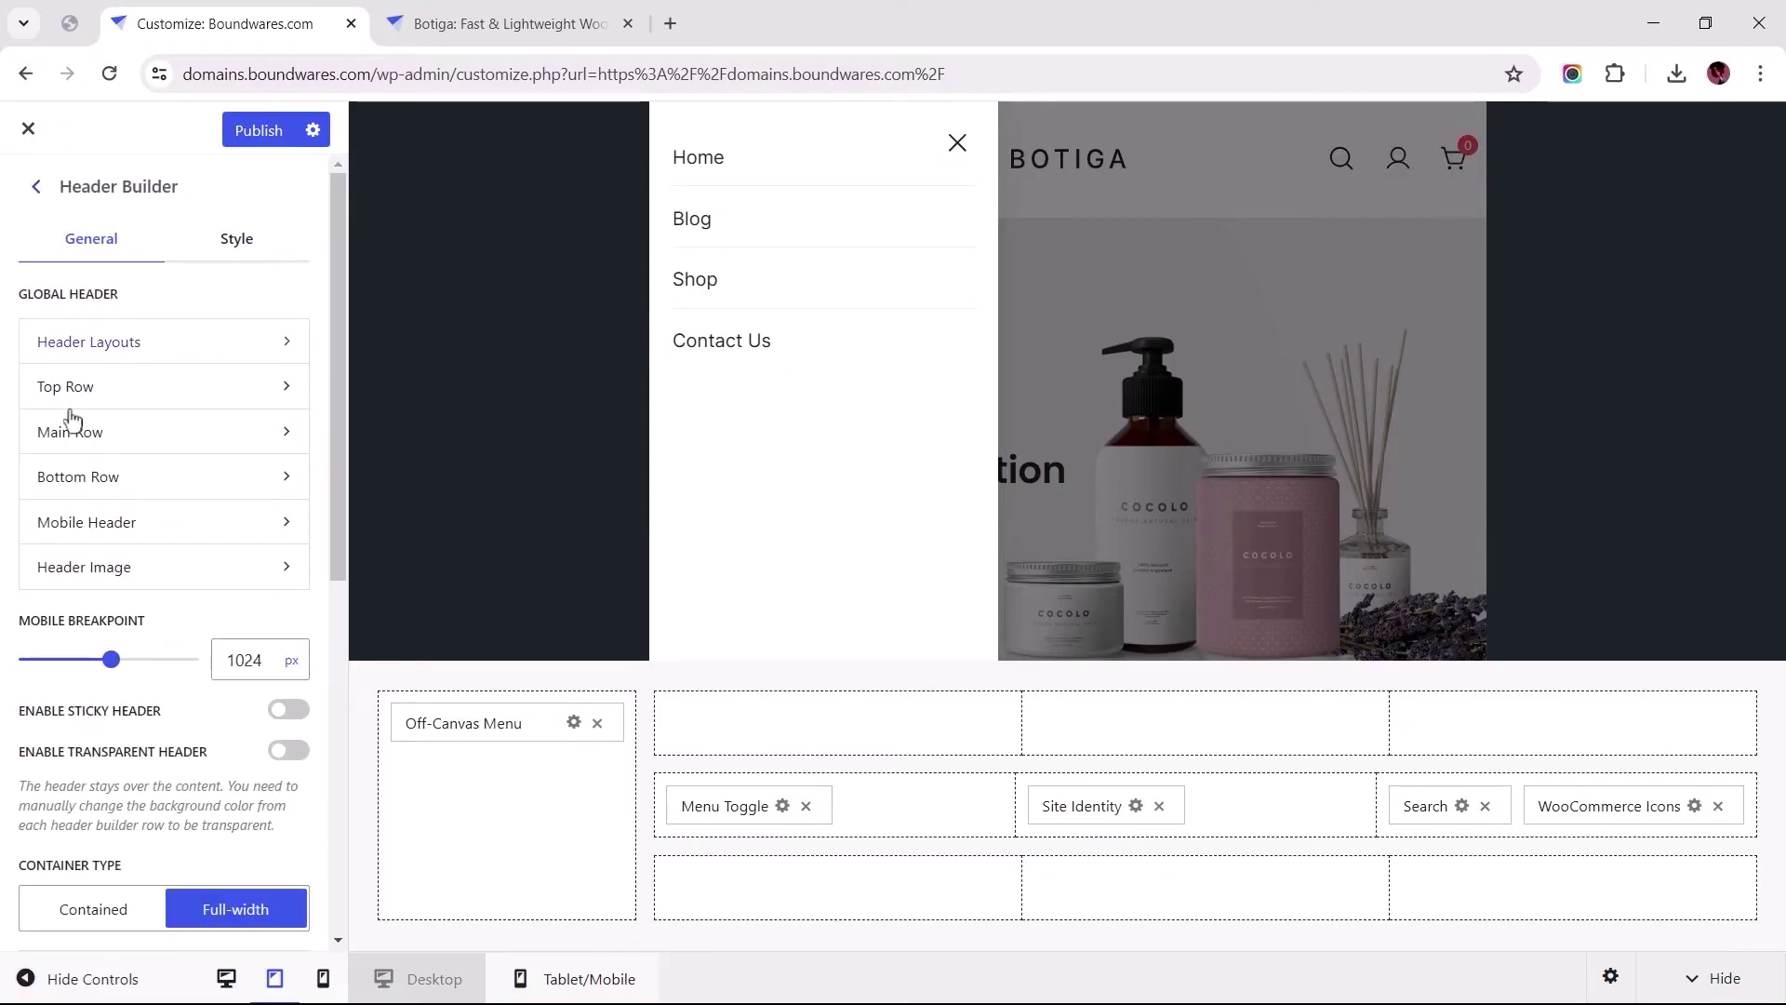
Try gallery Layout 1, restore Layout 3 with left thumbnails, and hide Merchant payment logos.
click(88, 522)
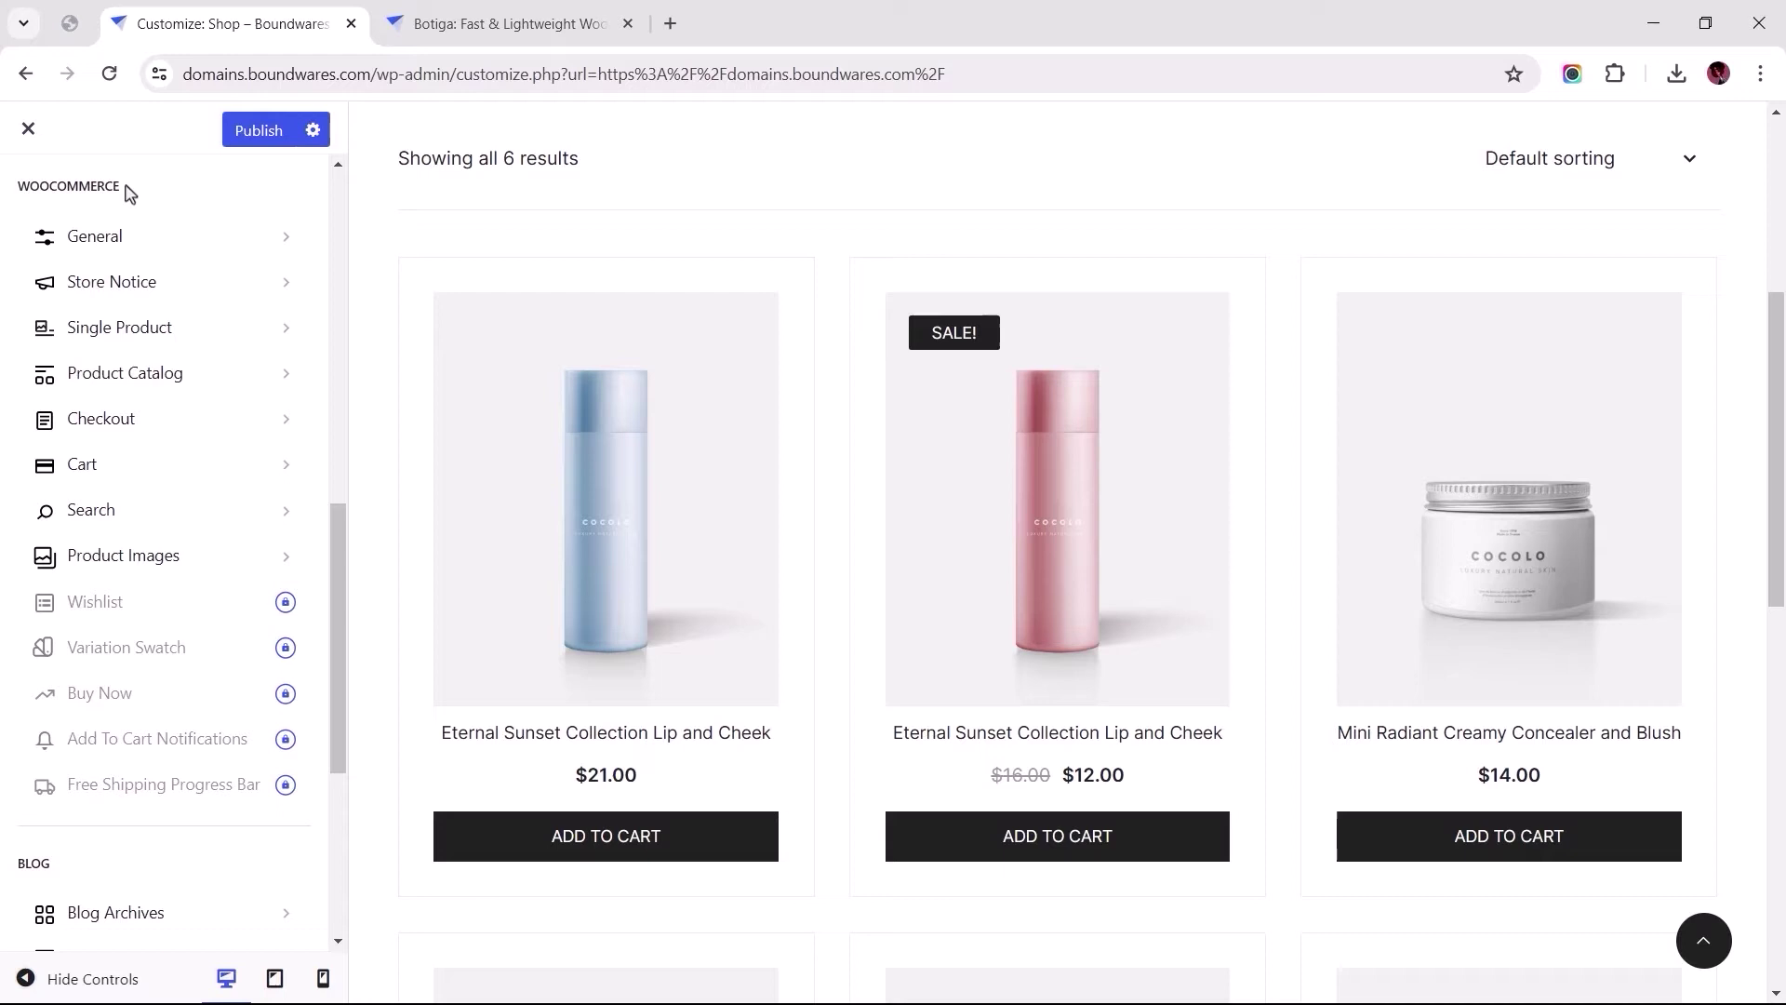
click(111, 327)
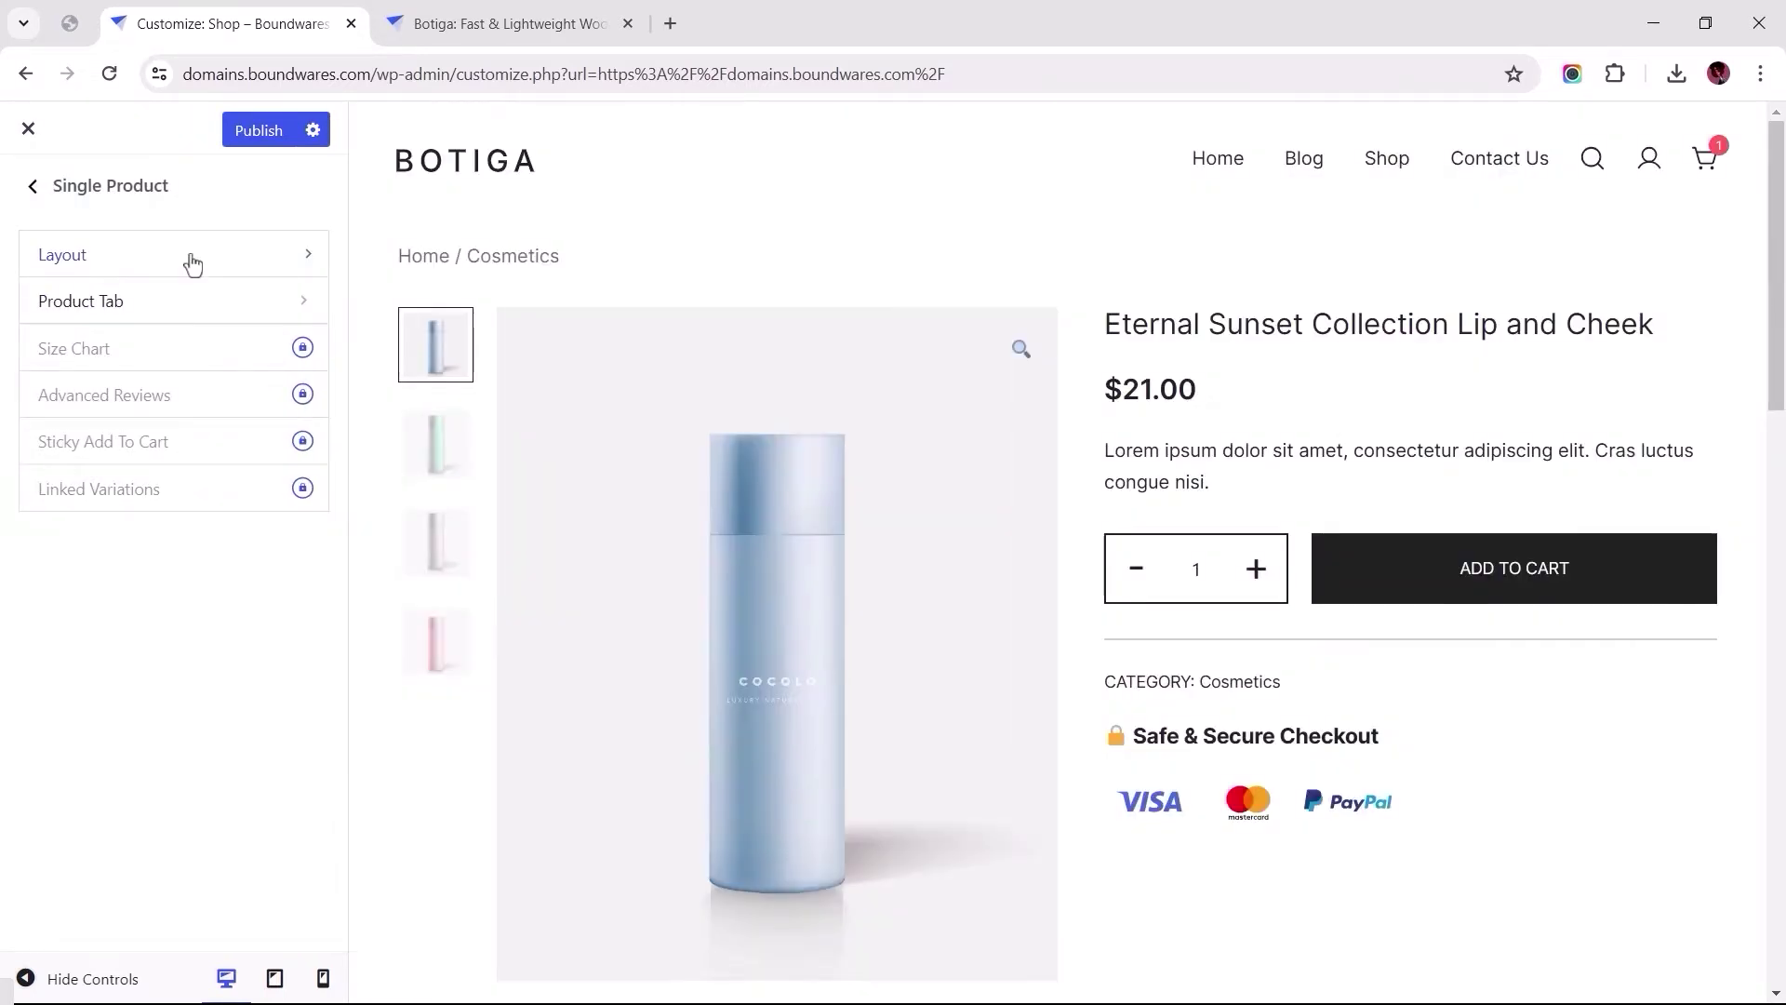
click(192, 256)
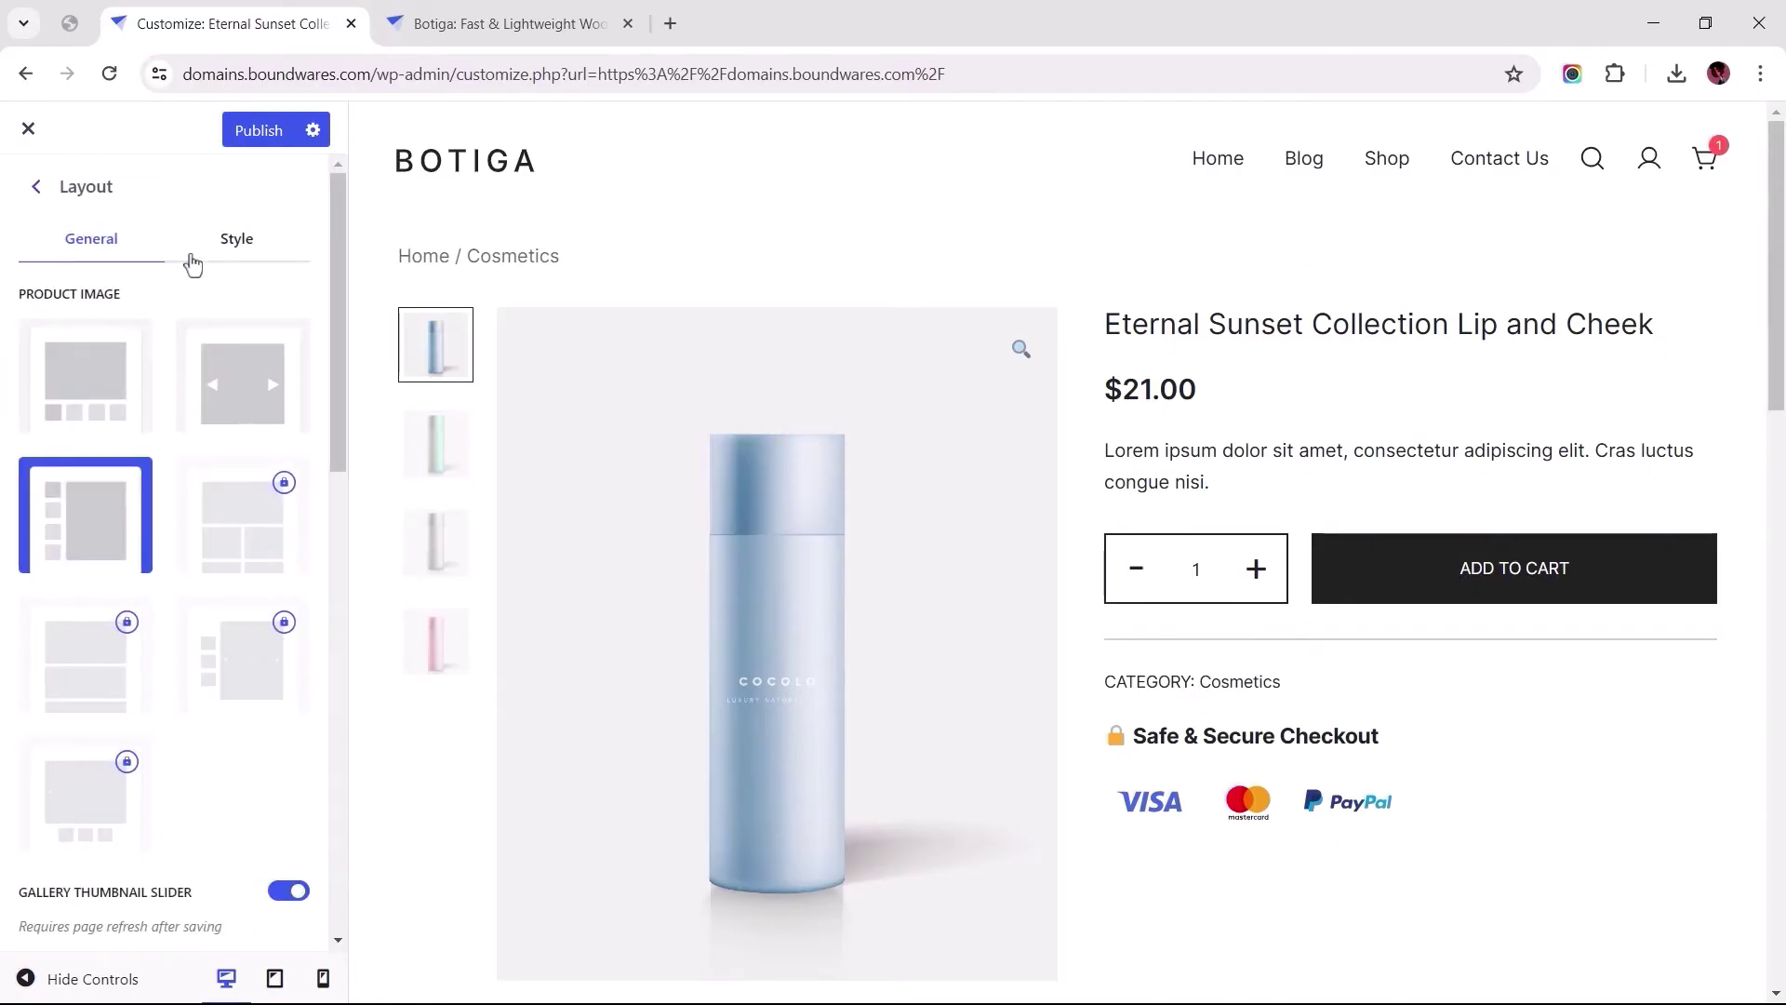
click(87, 377)
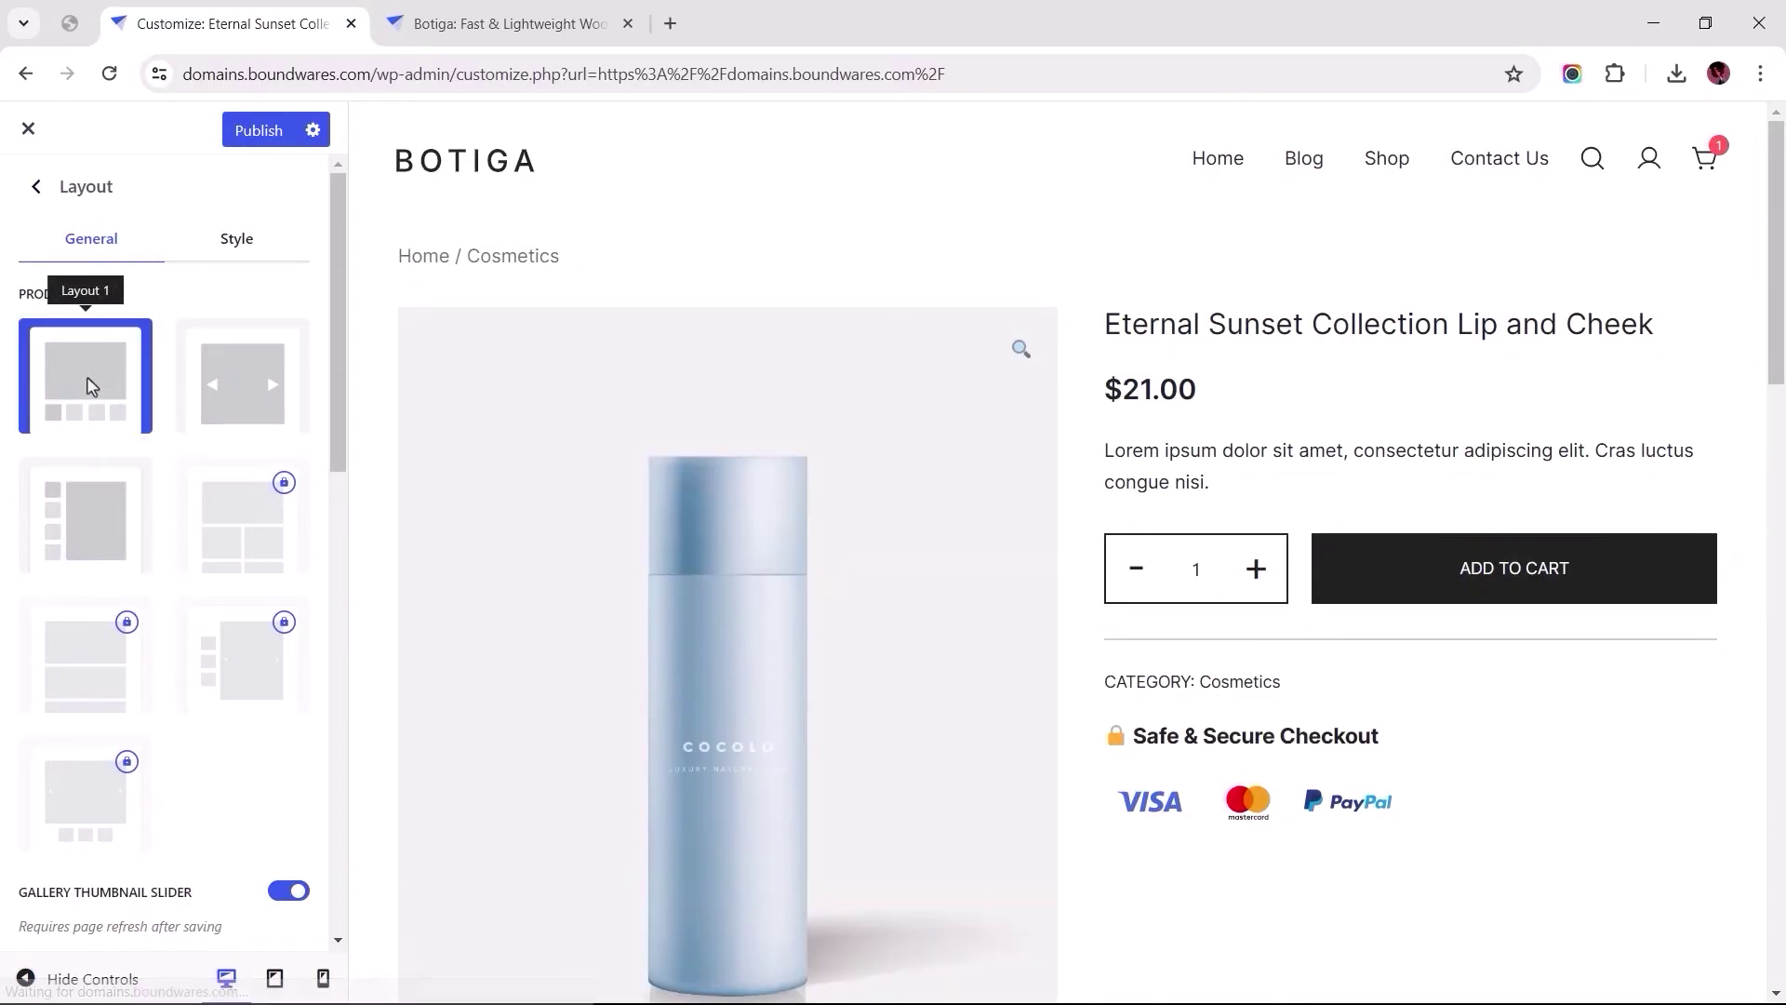
click(87, 515)
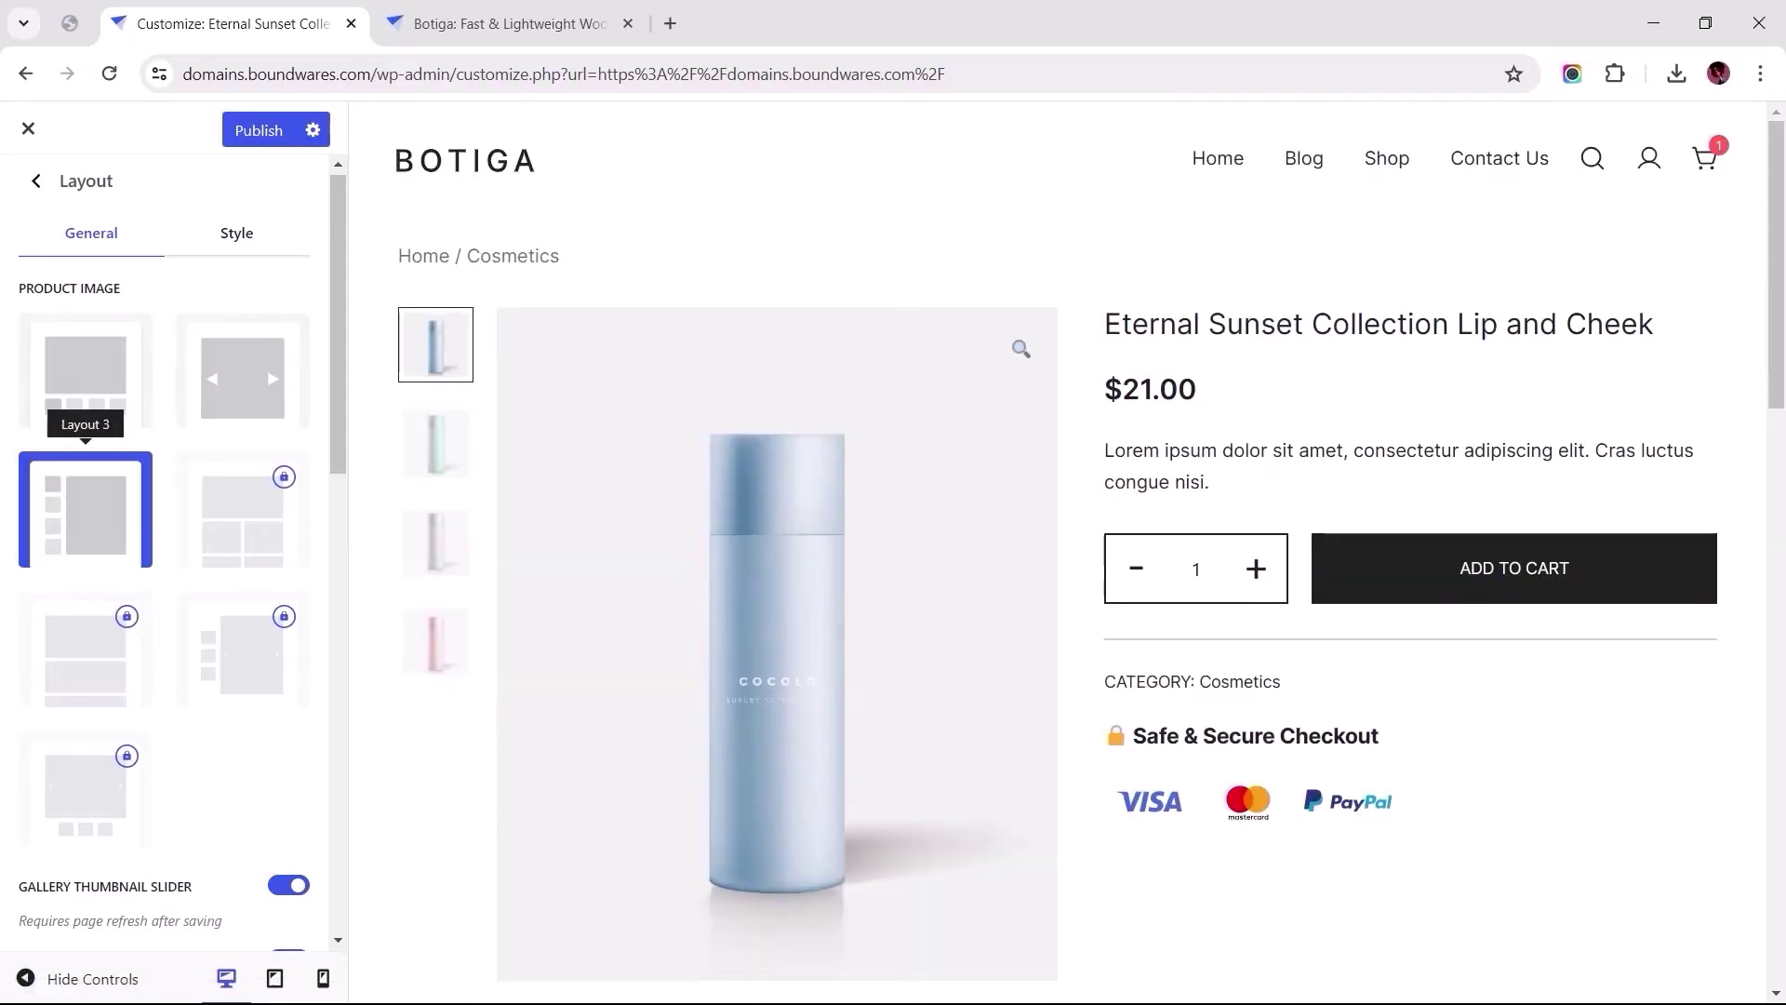
scroll(84, 545, down, 4)
scroll(85, 546, down, 3)
scroll(80, 562, down, 3)
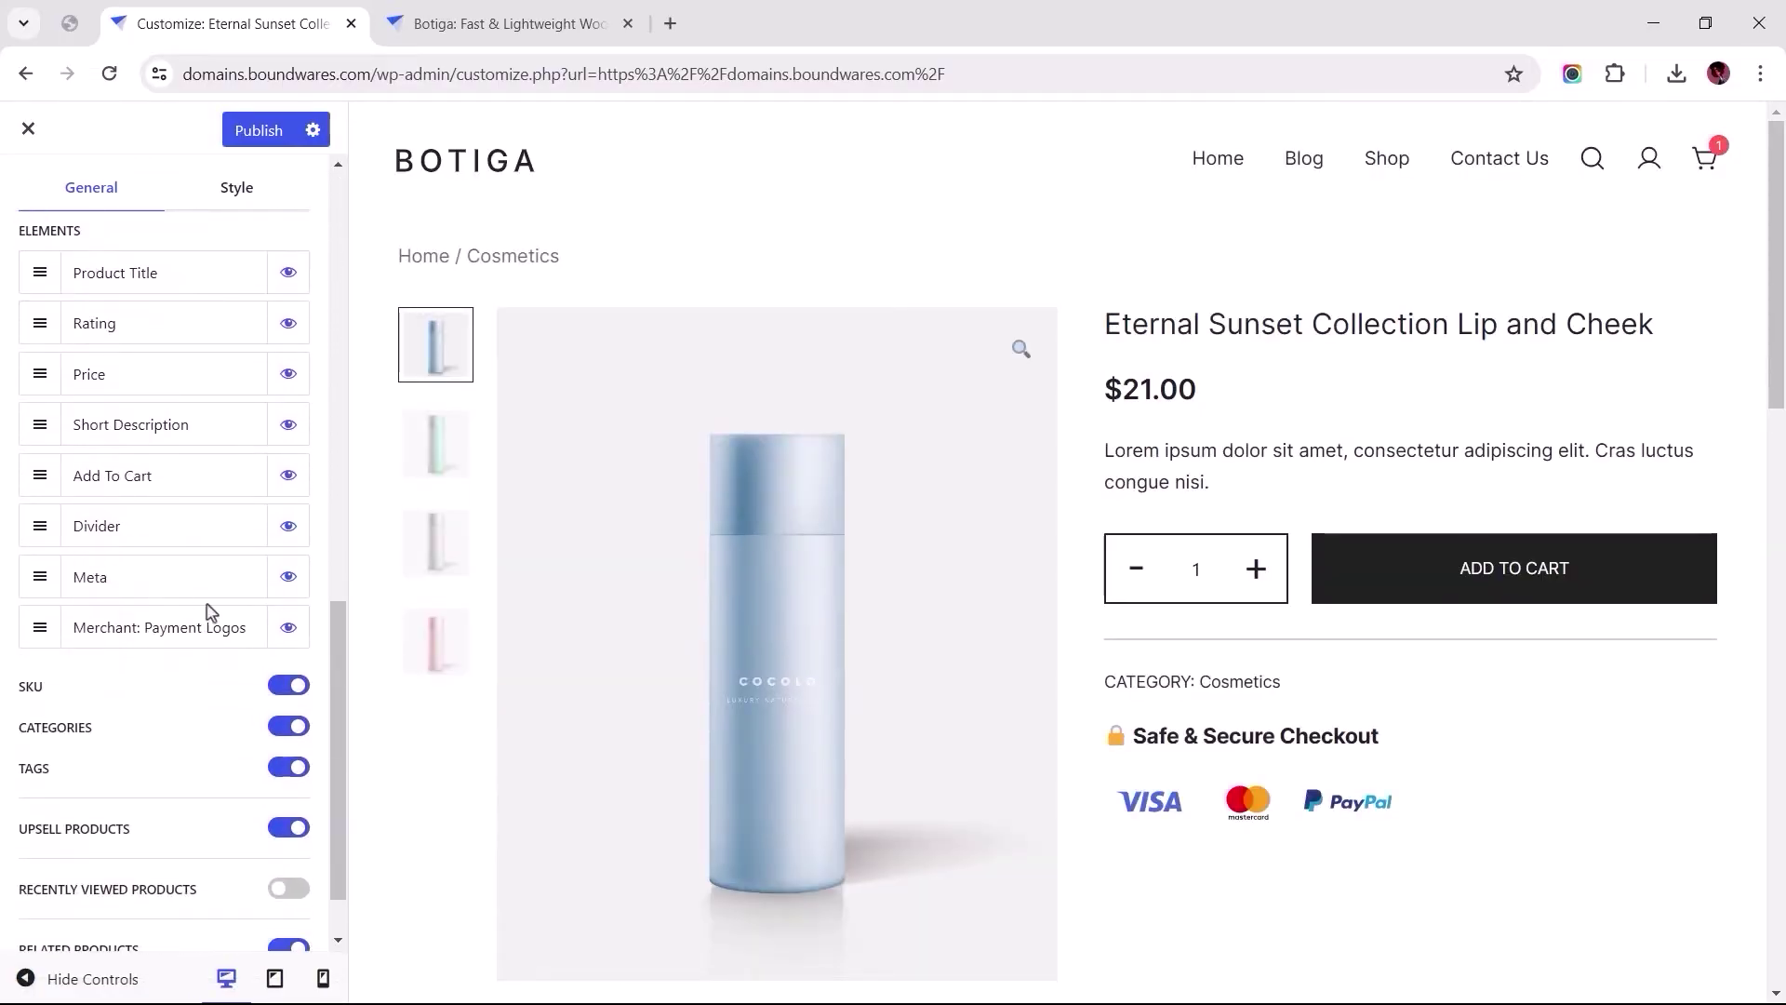
click(289, 629)
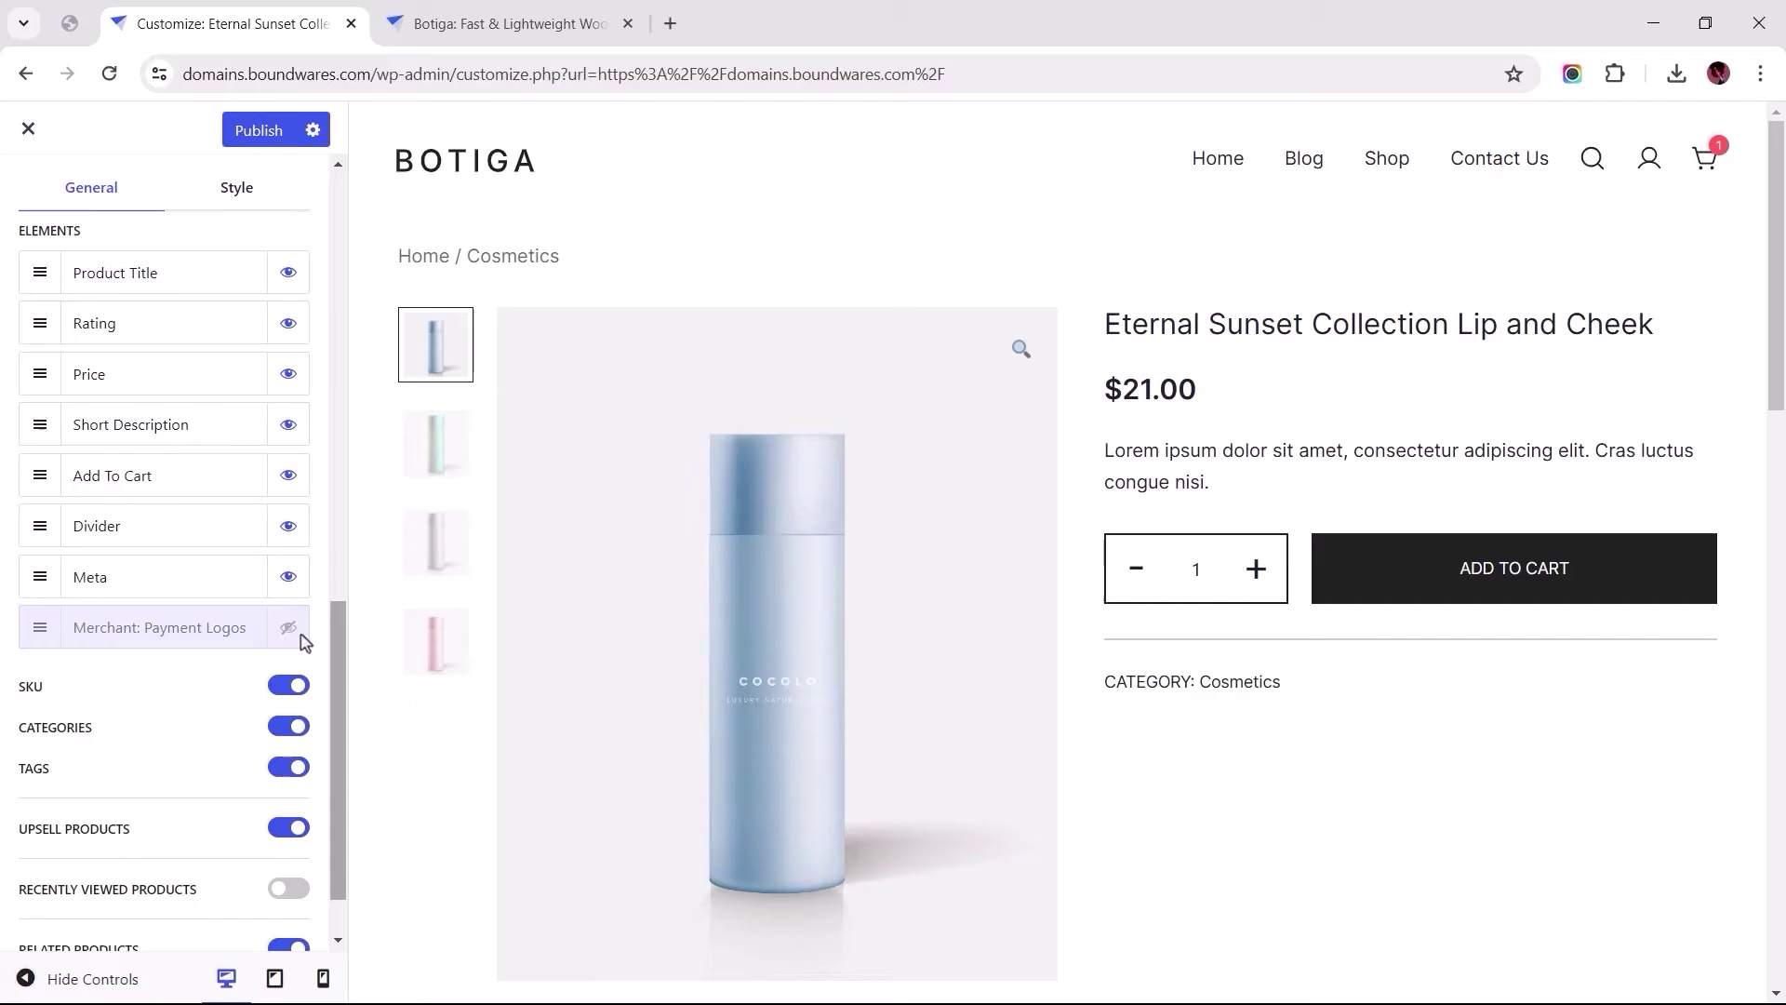
drag(339, 645, 338, 197)
click(36, 185)
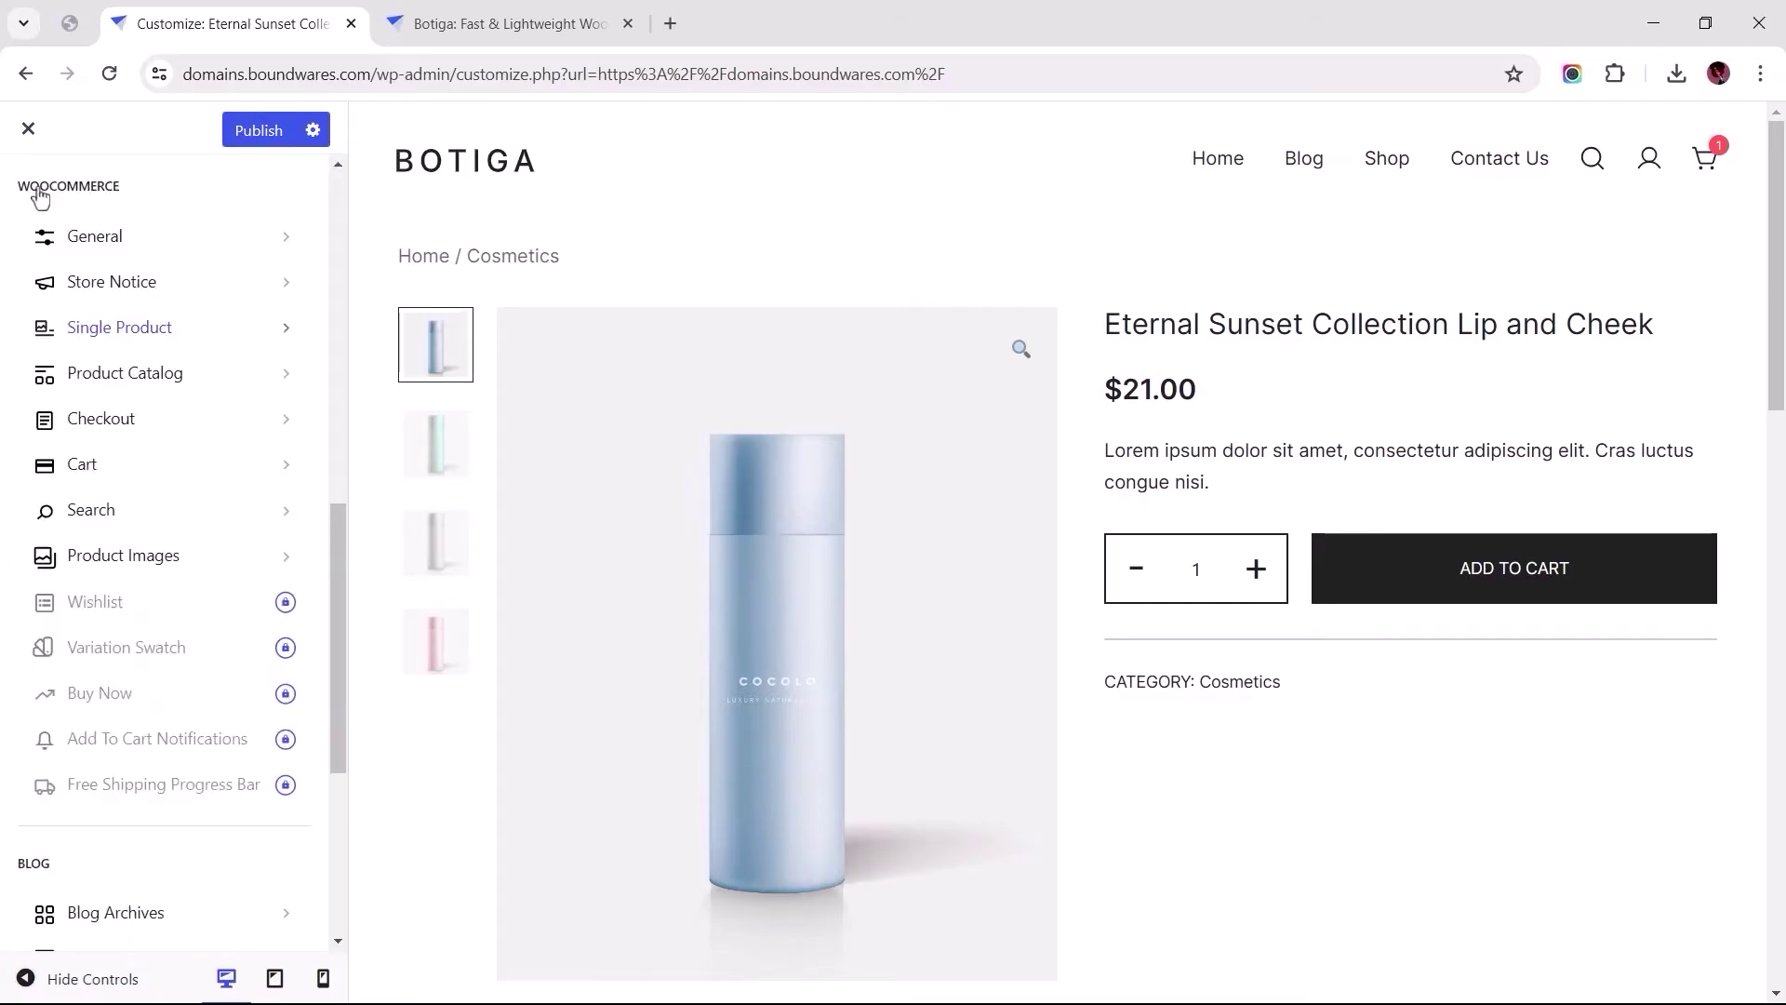
Turn off the Botiga Shop page title and description, then preview the first product's quick view.
click(111, 376)
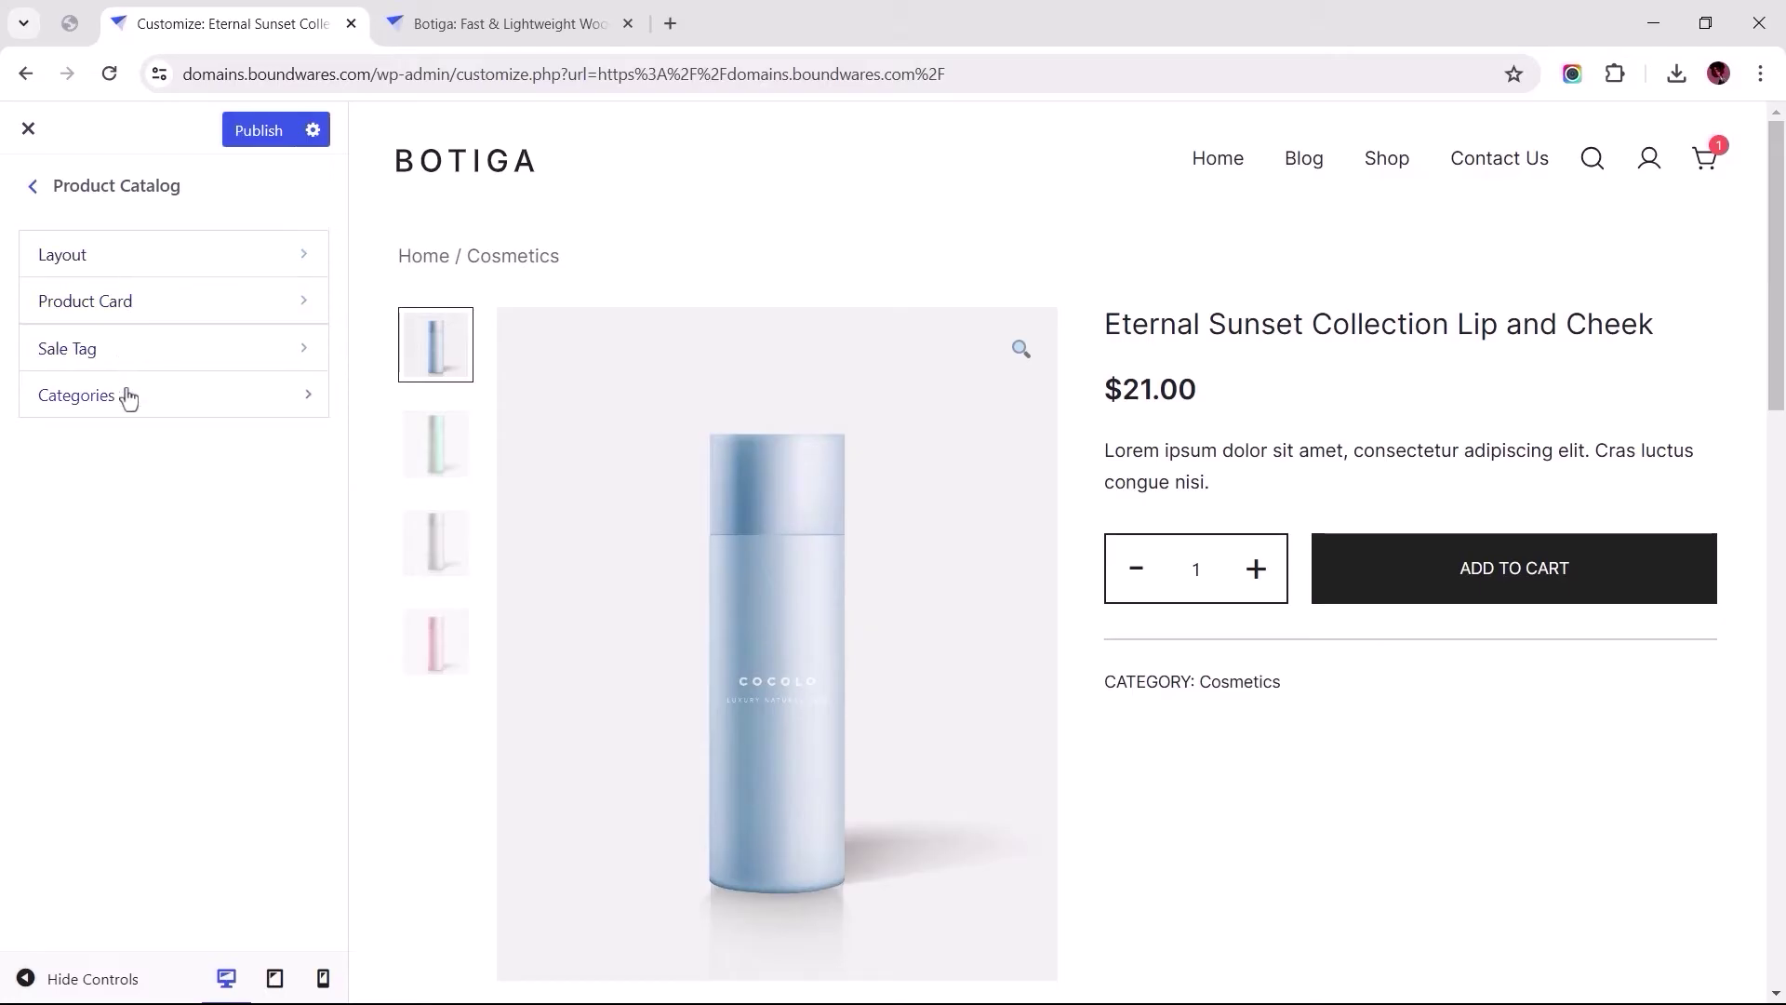
click(154, 265)
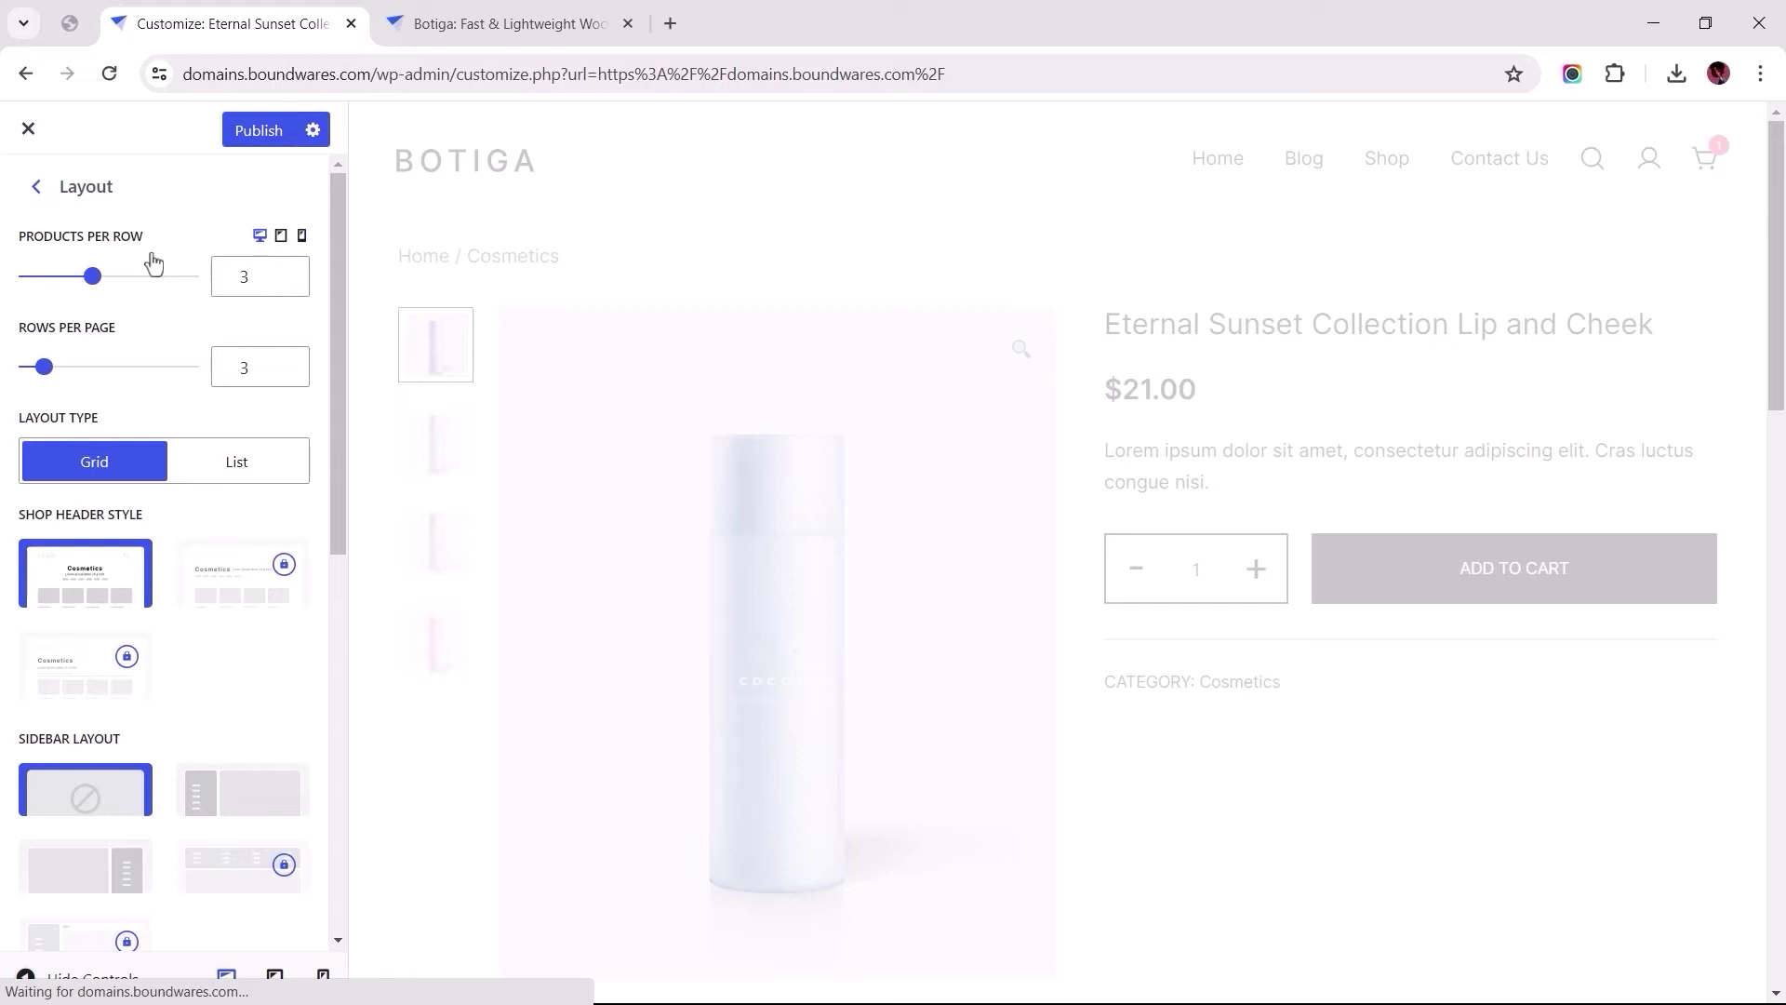
text(4)
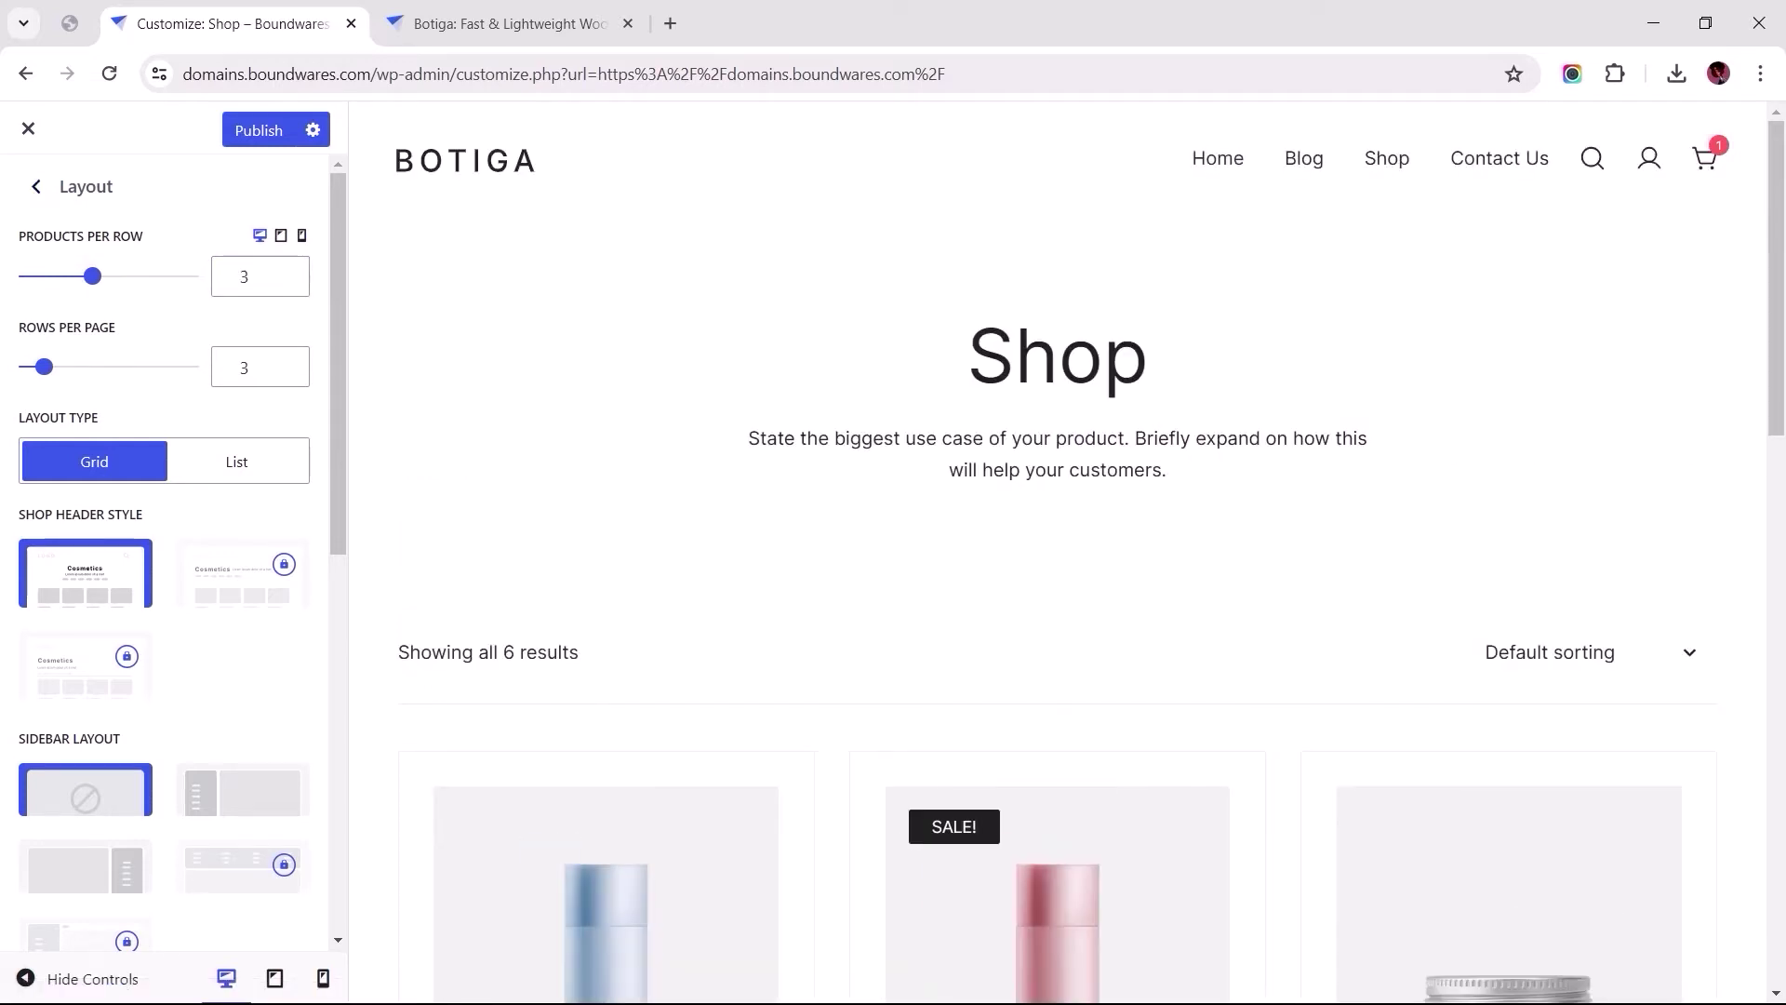
scroll(234, 321, down, 2)
scroll(234, 322, down, 2)
scroll(240, 345, down, 2)
scroll(240, 345, down, 1)
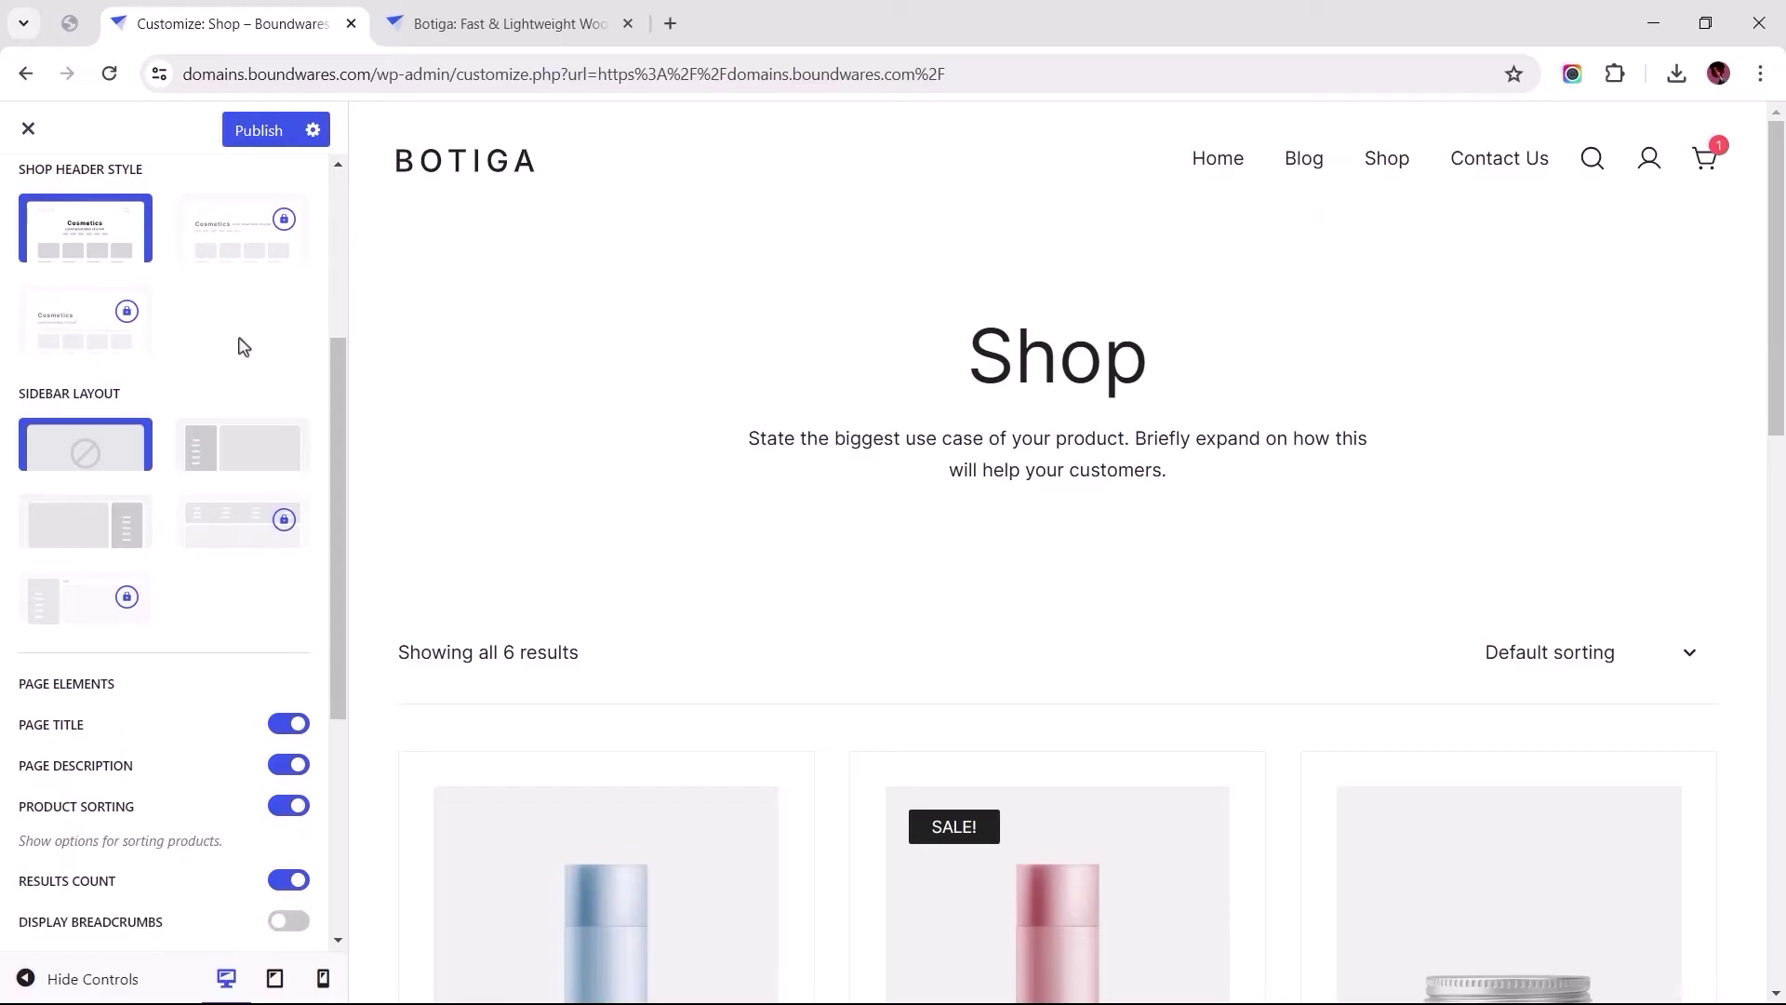
click(288, 725)
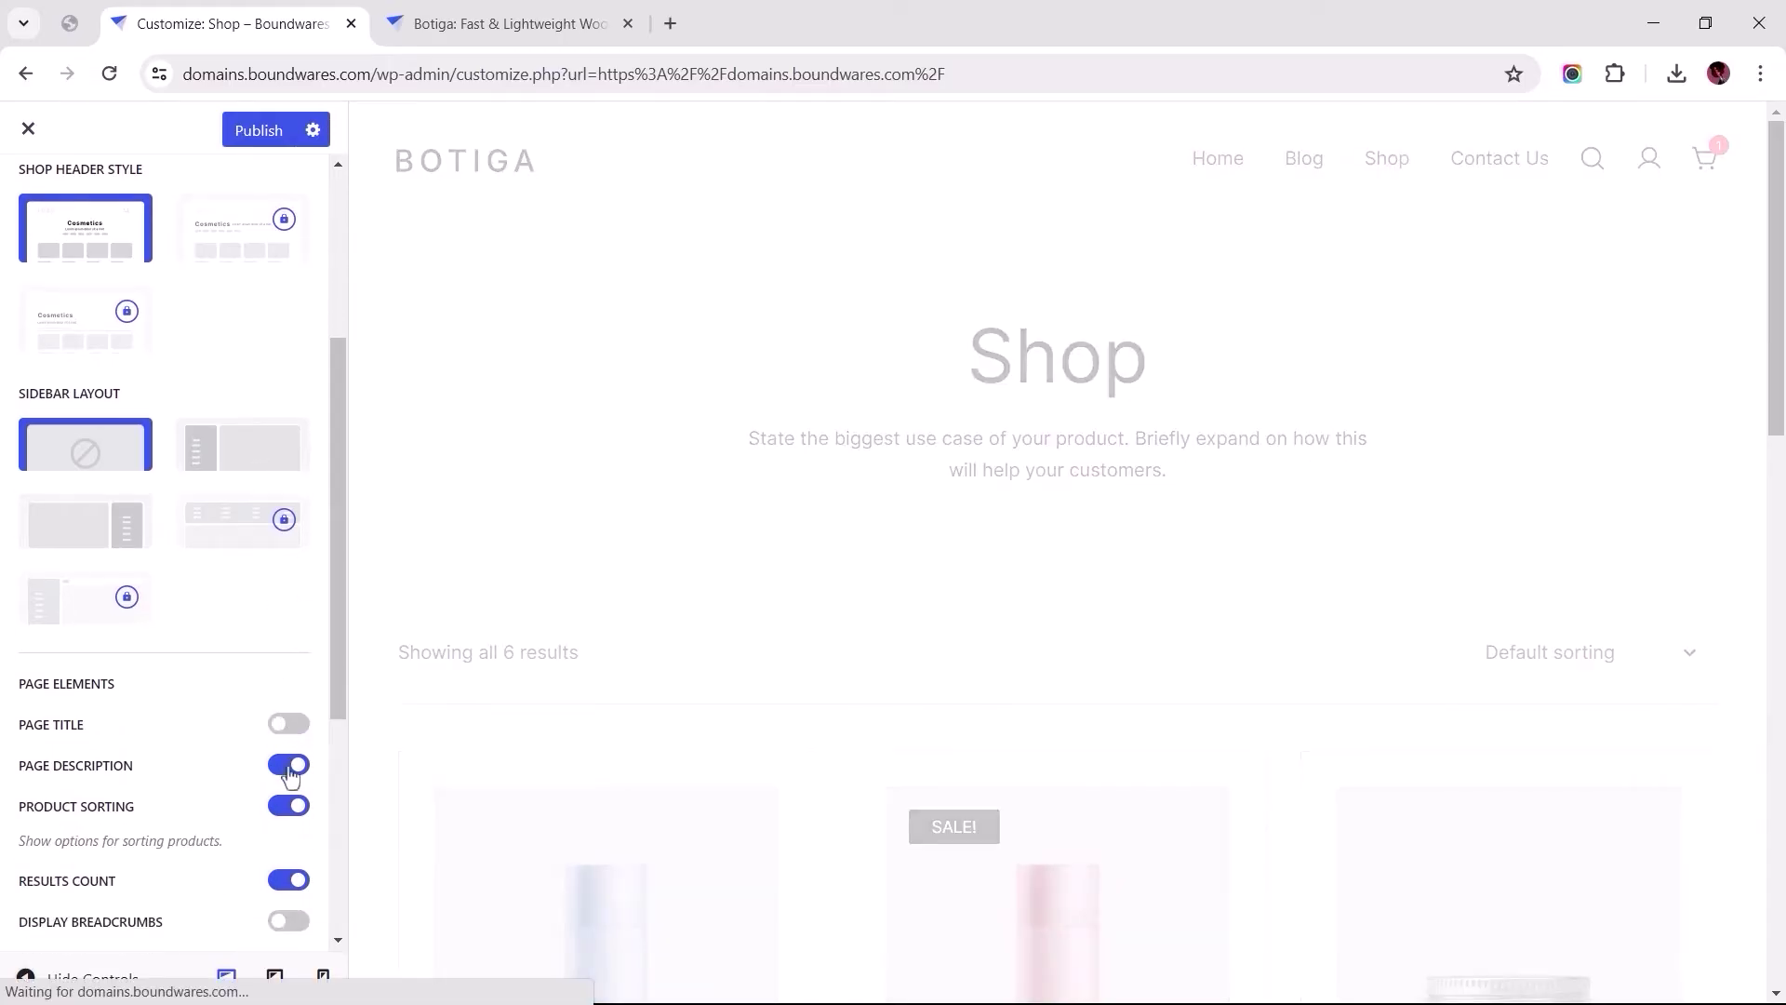
click(289, 765)
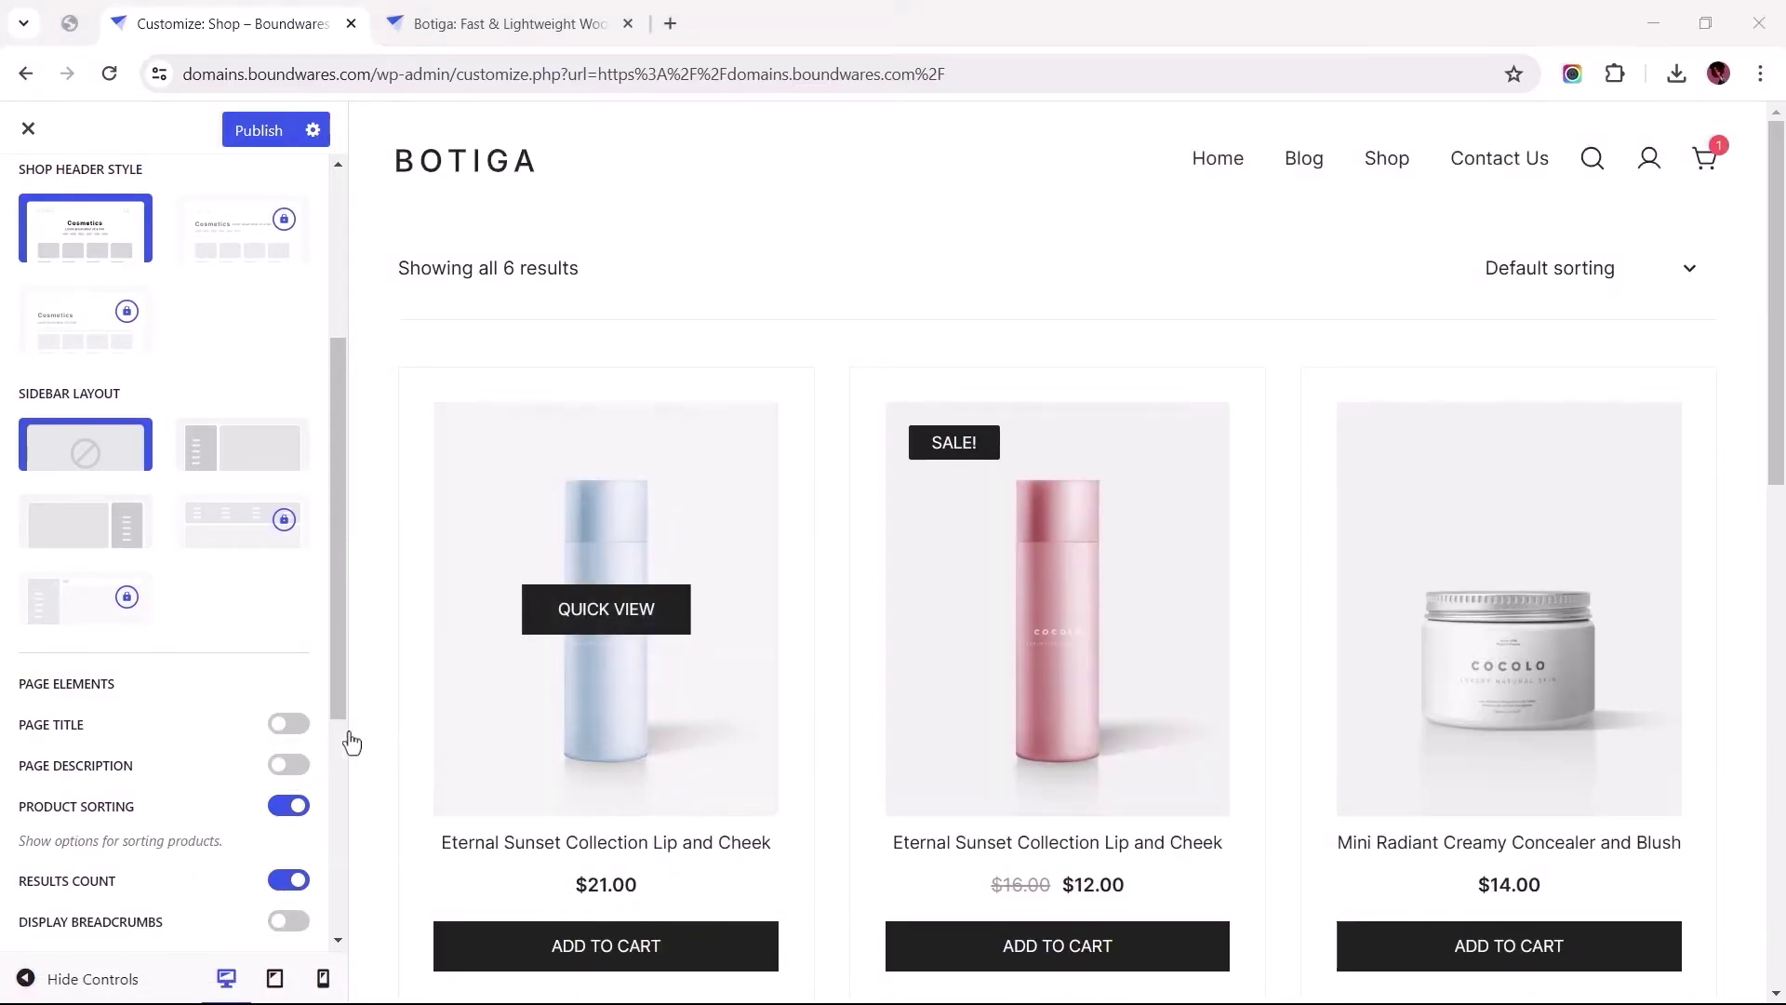
click(604, 609)
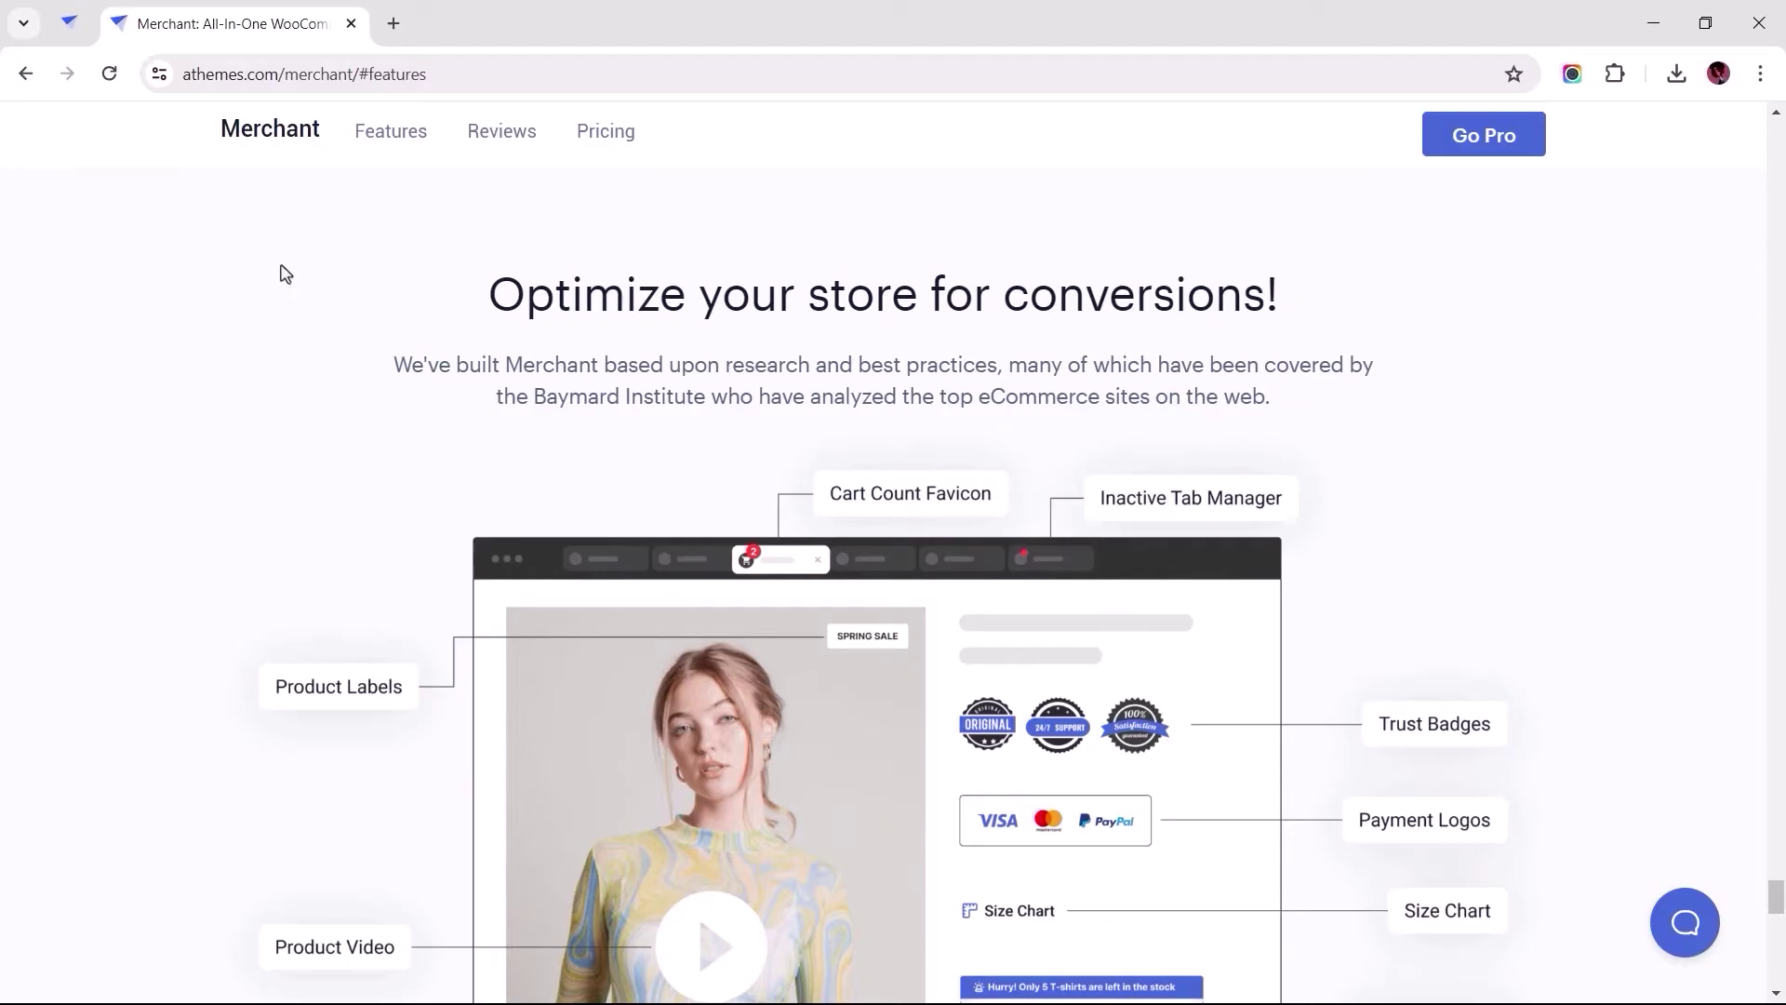
View Merchant's features and its three enabled modules, including Inactive Tab Message and Payment Logos.
click(390, 132)
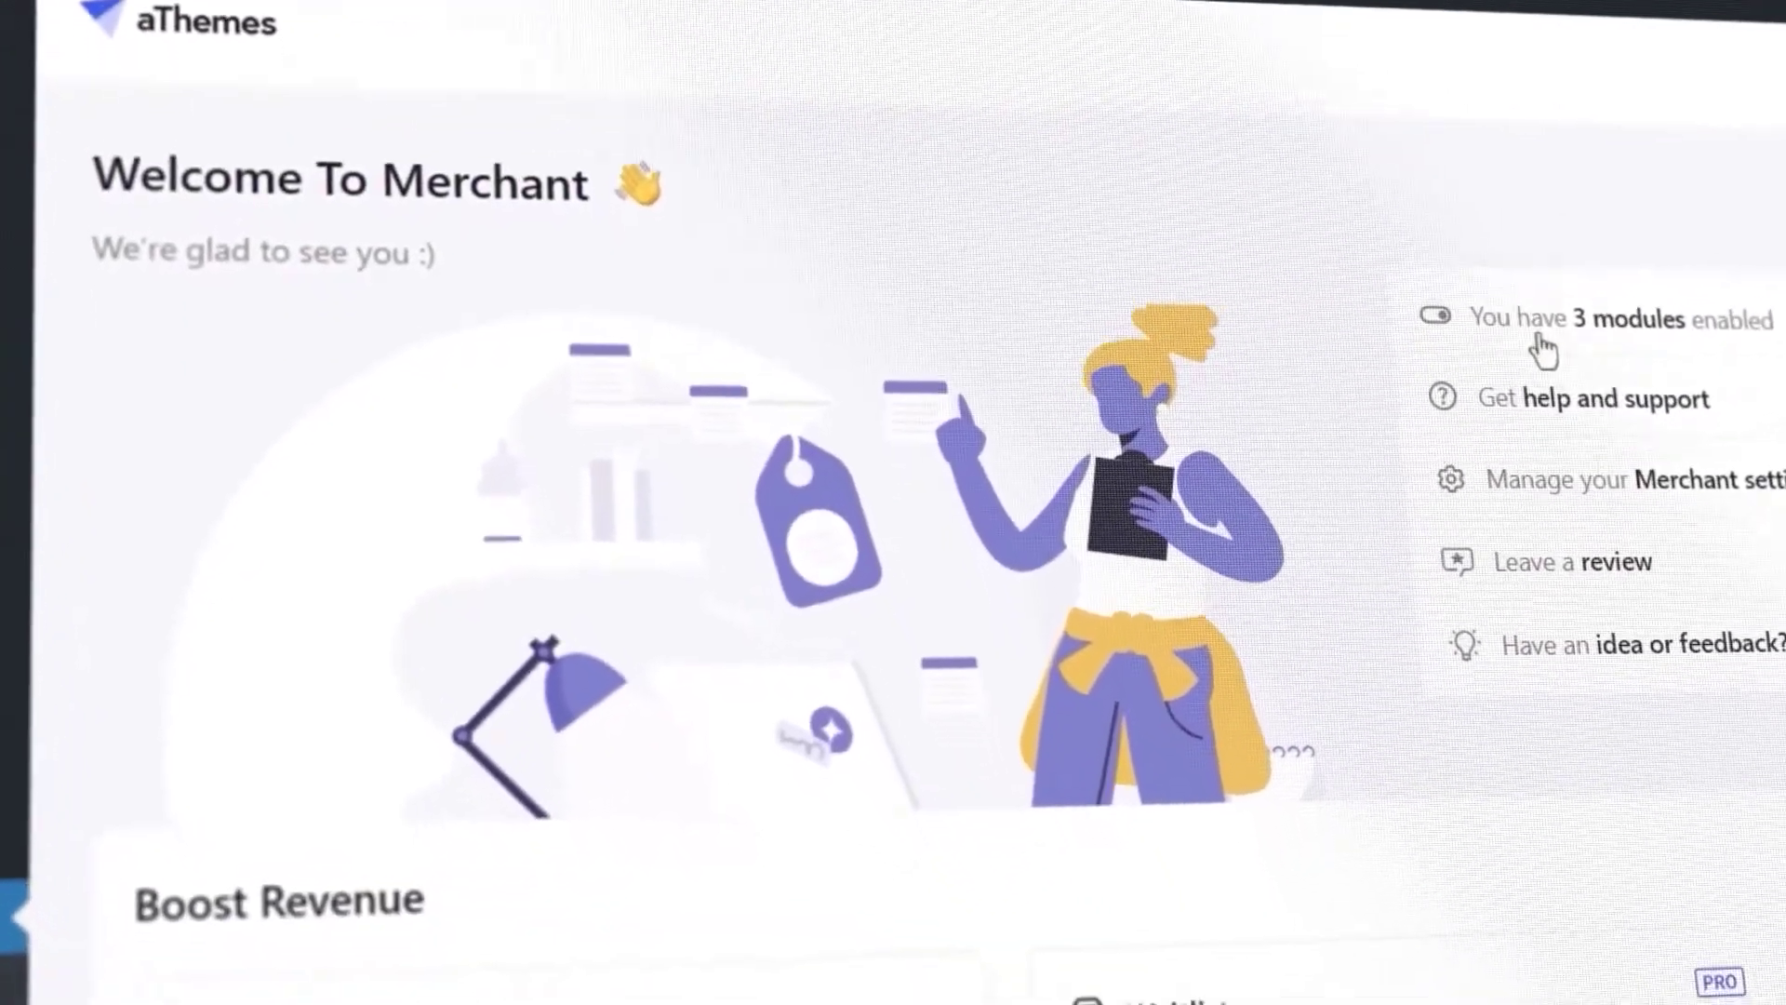
click(1529, 401)
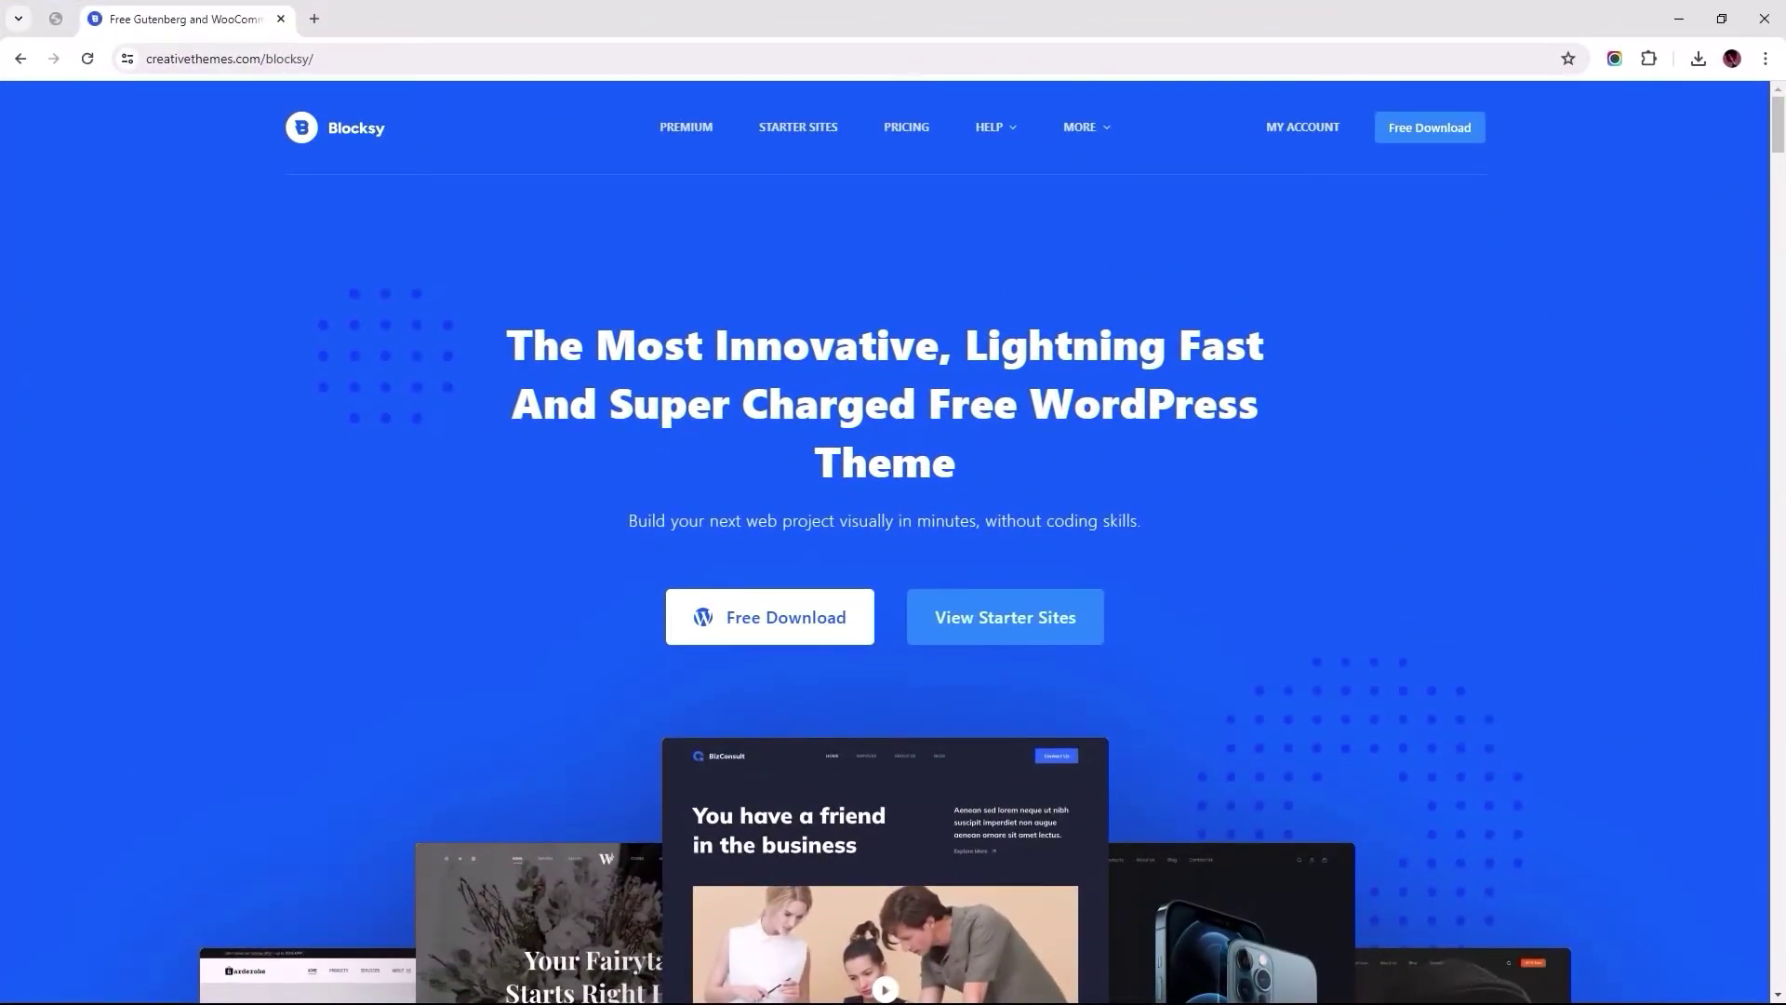
scroll(893, 558, down, 2)
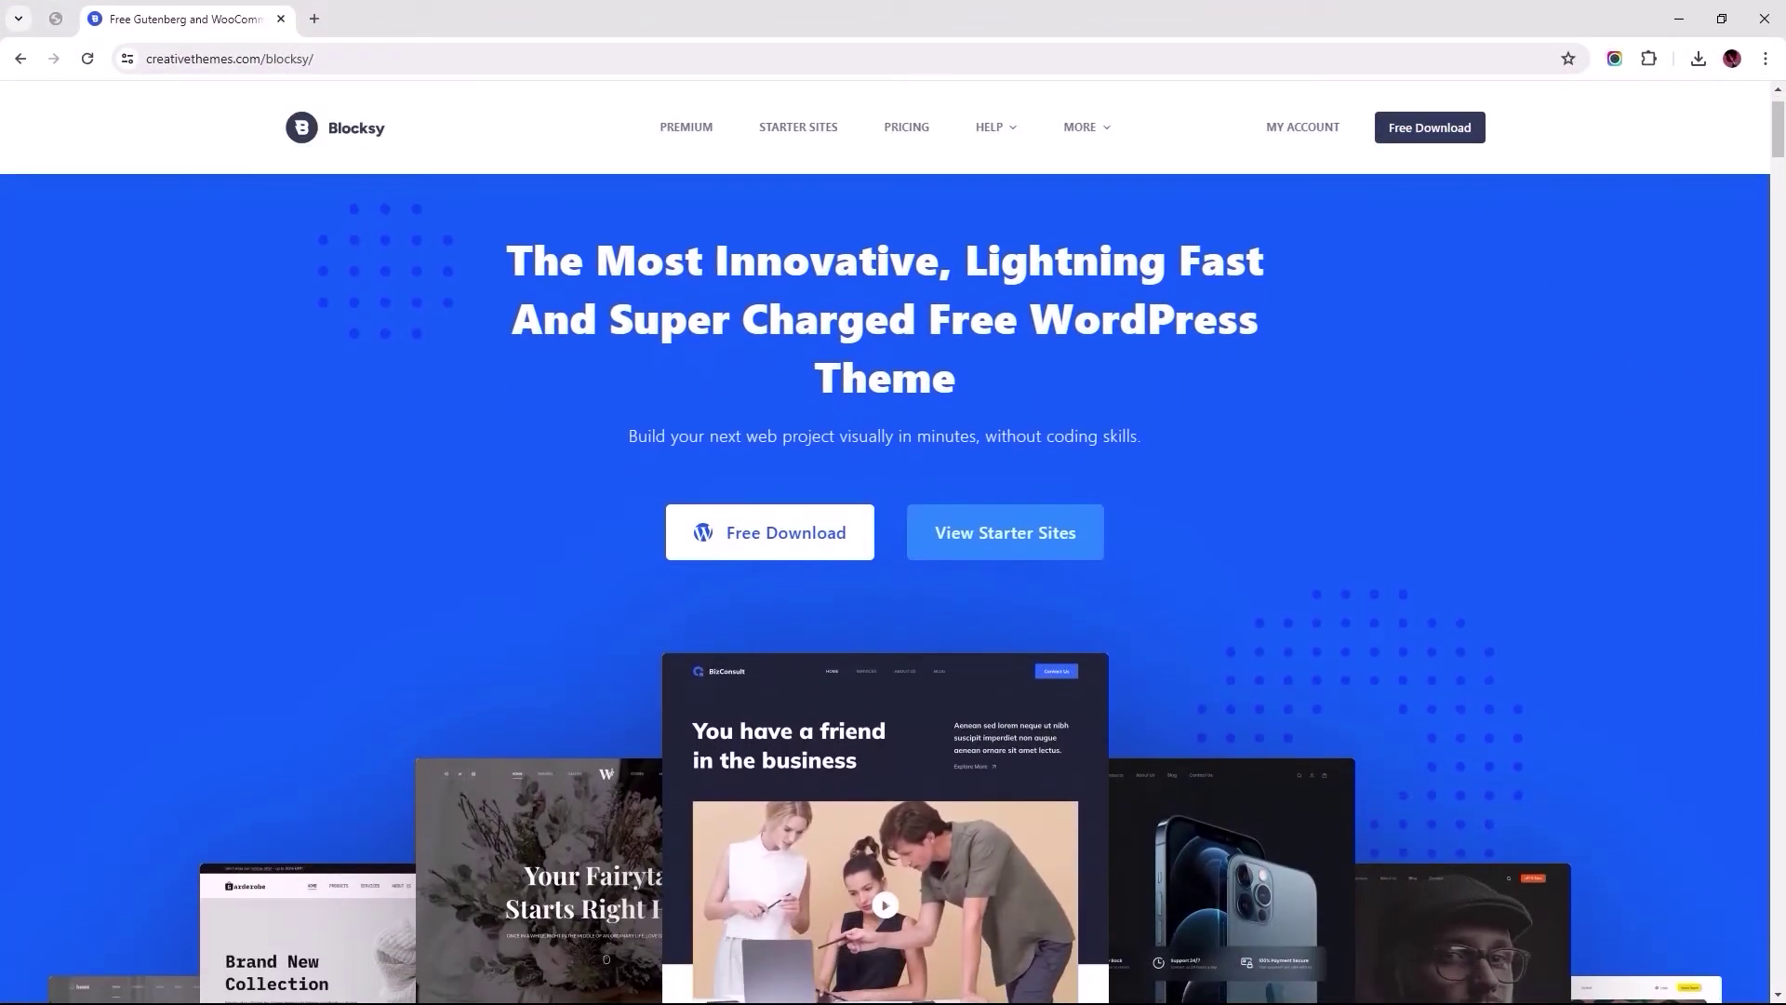
scroll(893, 559, down, 2)
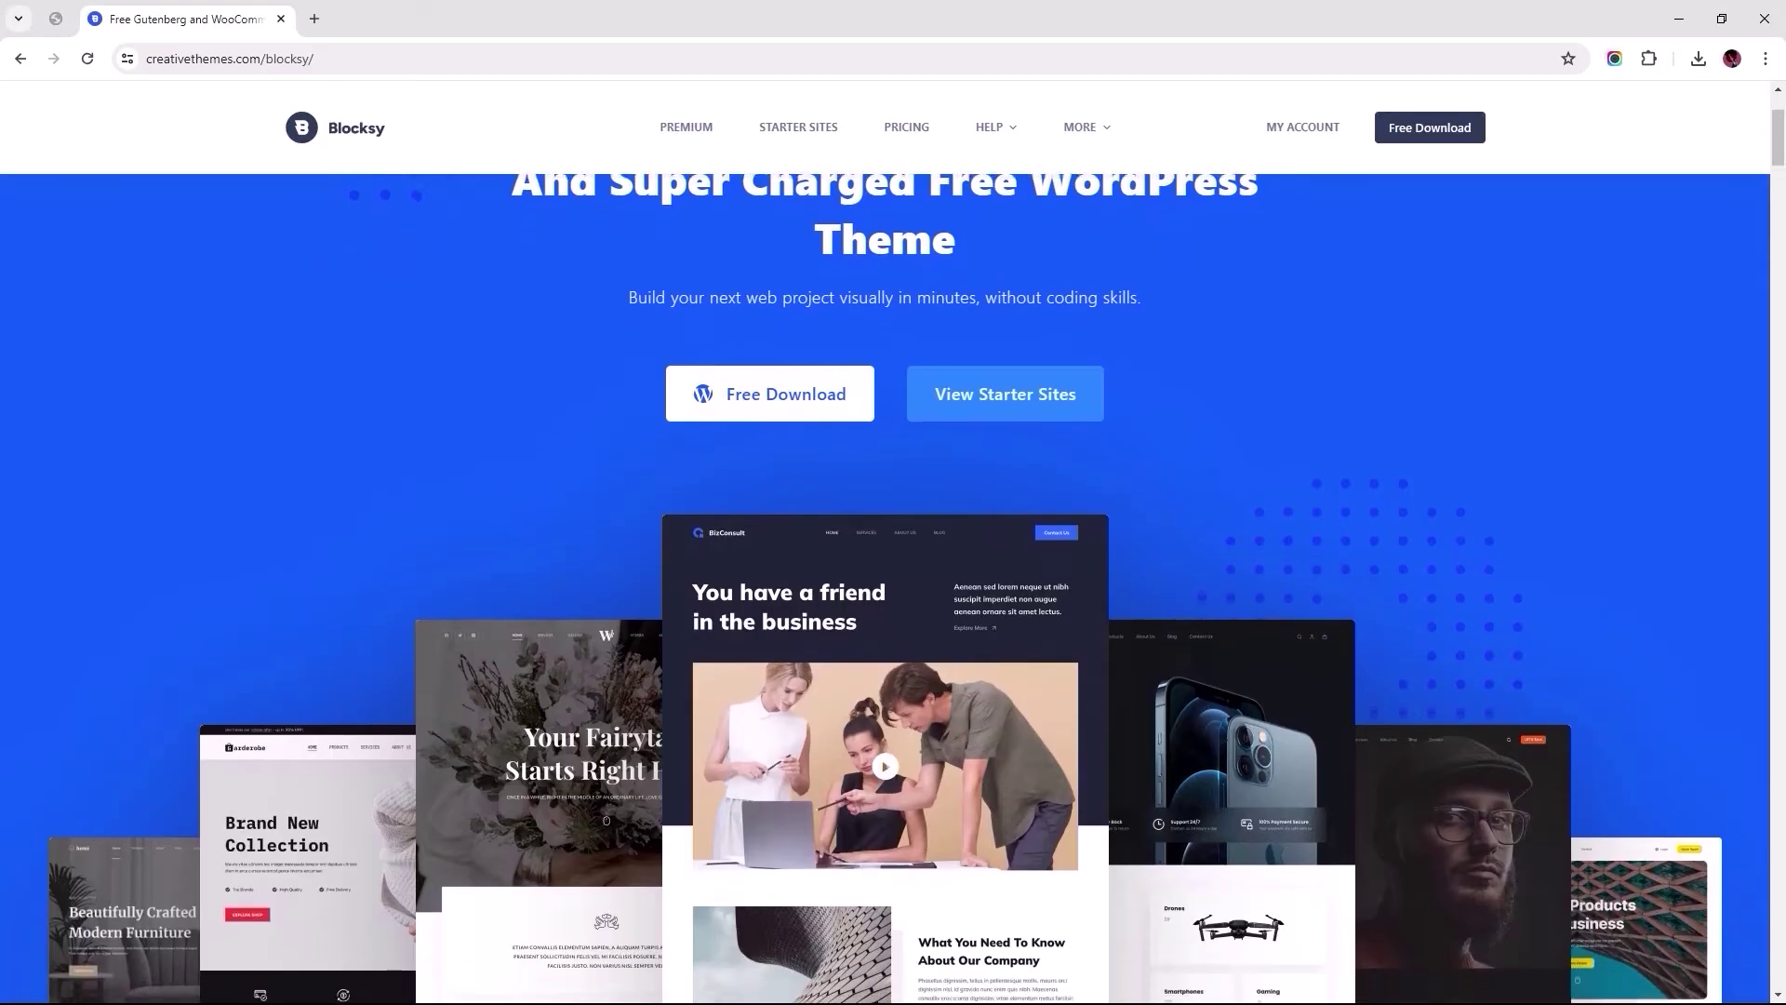
scroll(893, 558, down, 2)
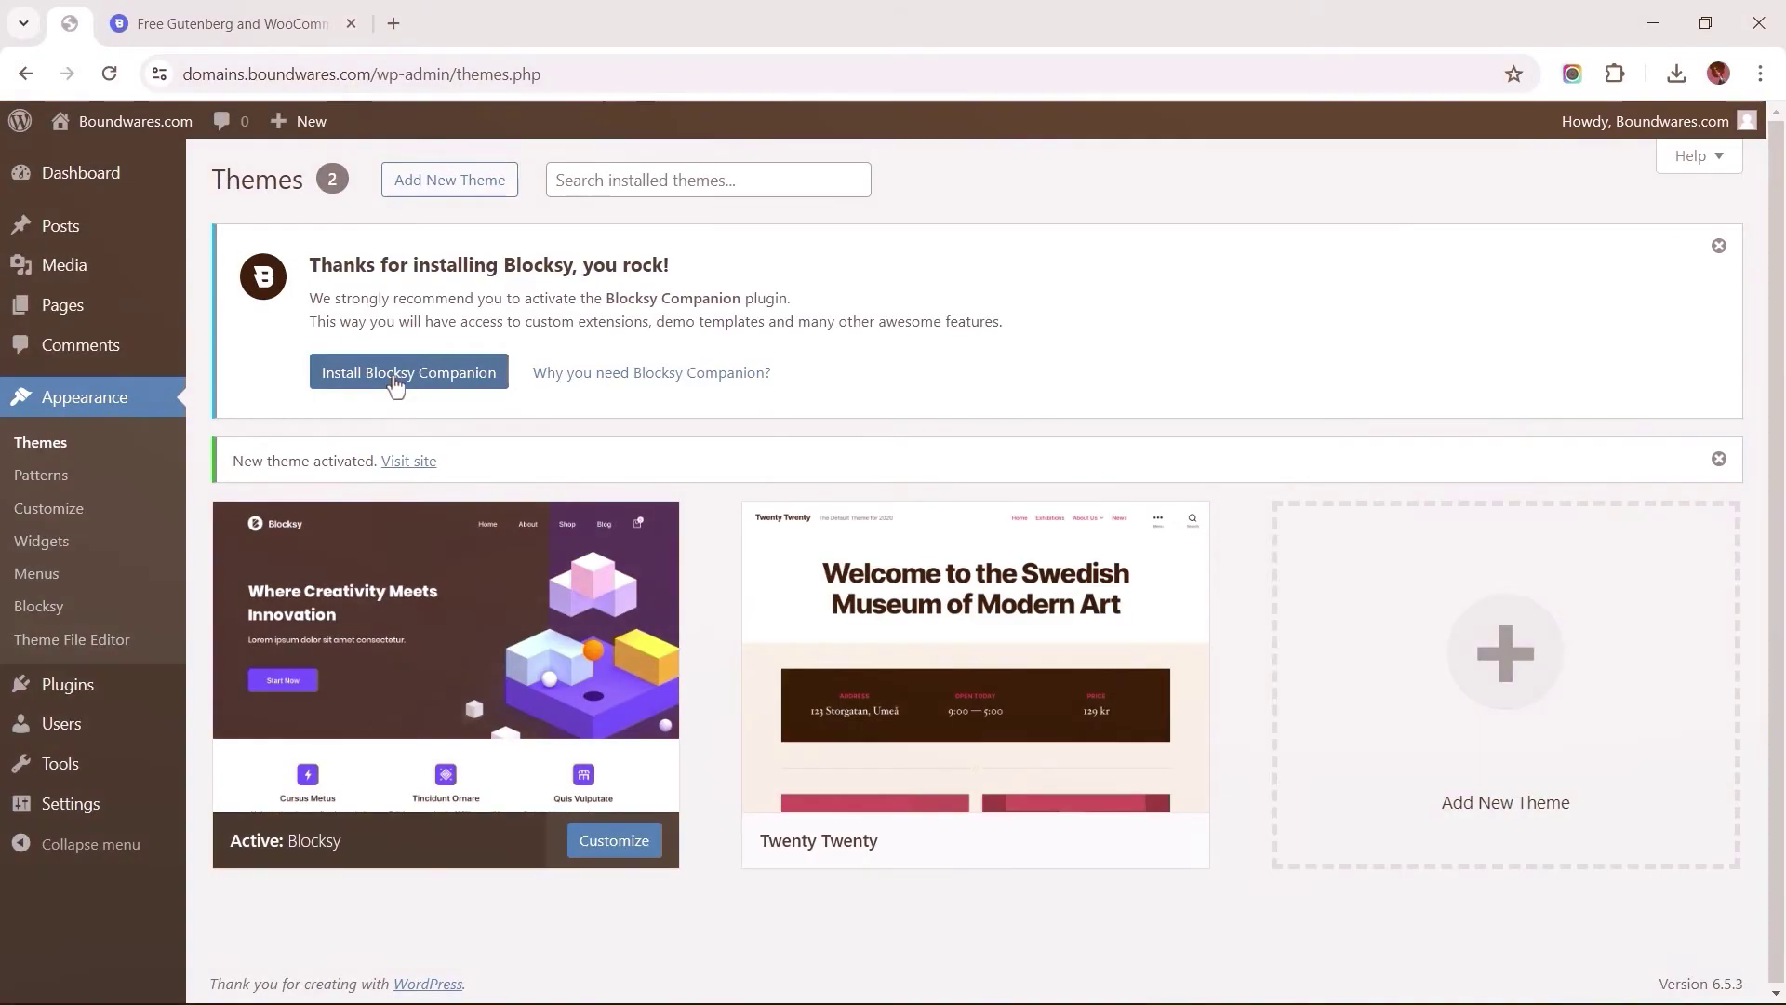
Install and activate Blocksy Companion from the Blocksy welcome notice on the Themes page.
click(396, 377)
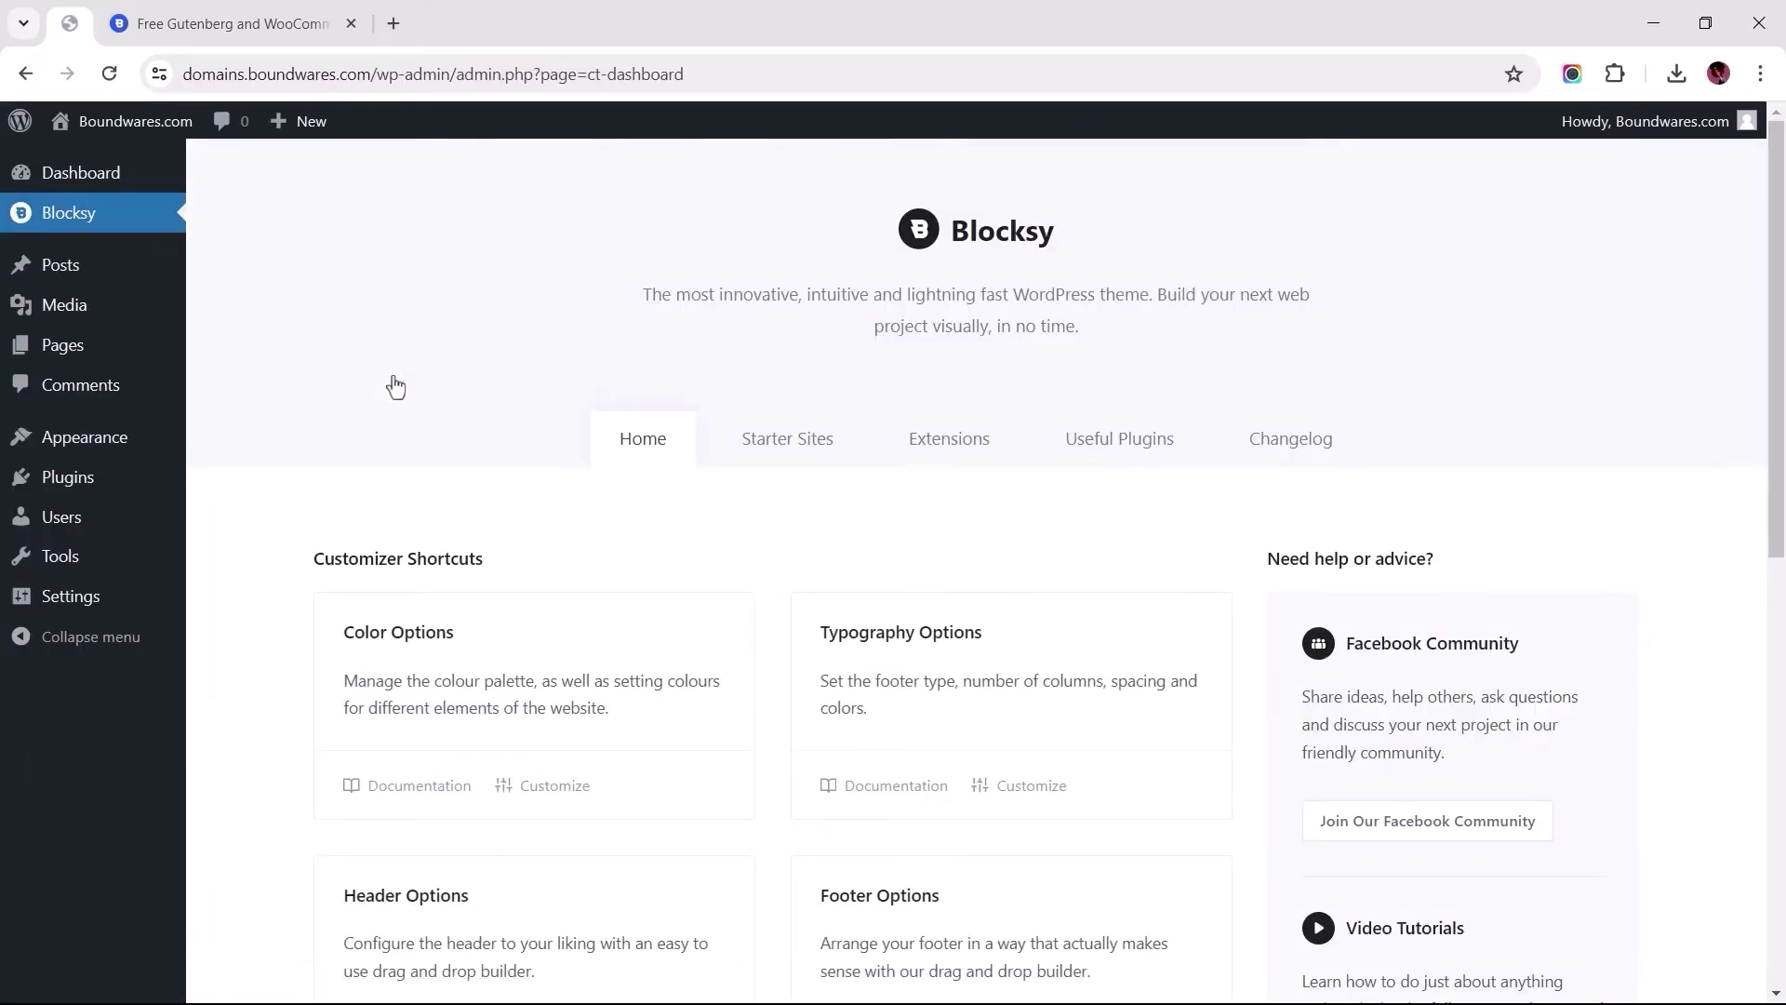
Filter Blocksy starter sites to free Elementor designs in the Ecommerce category.
click(775, 444)
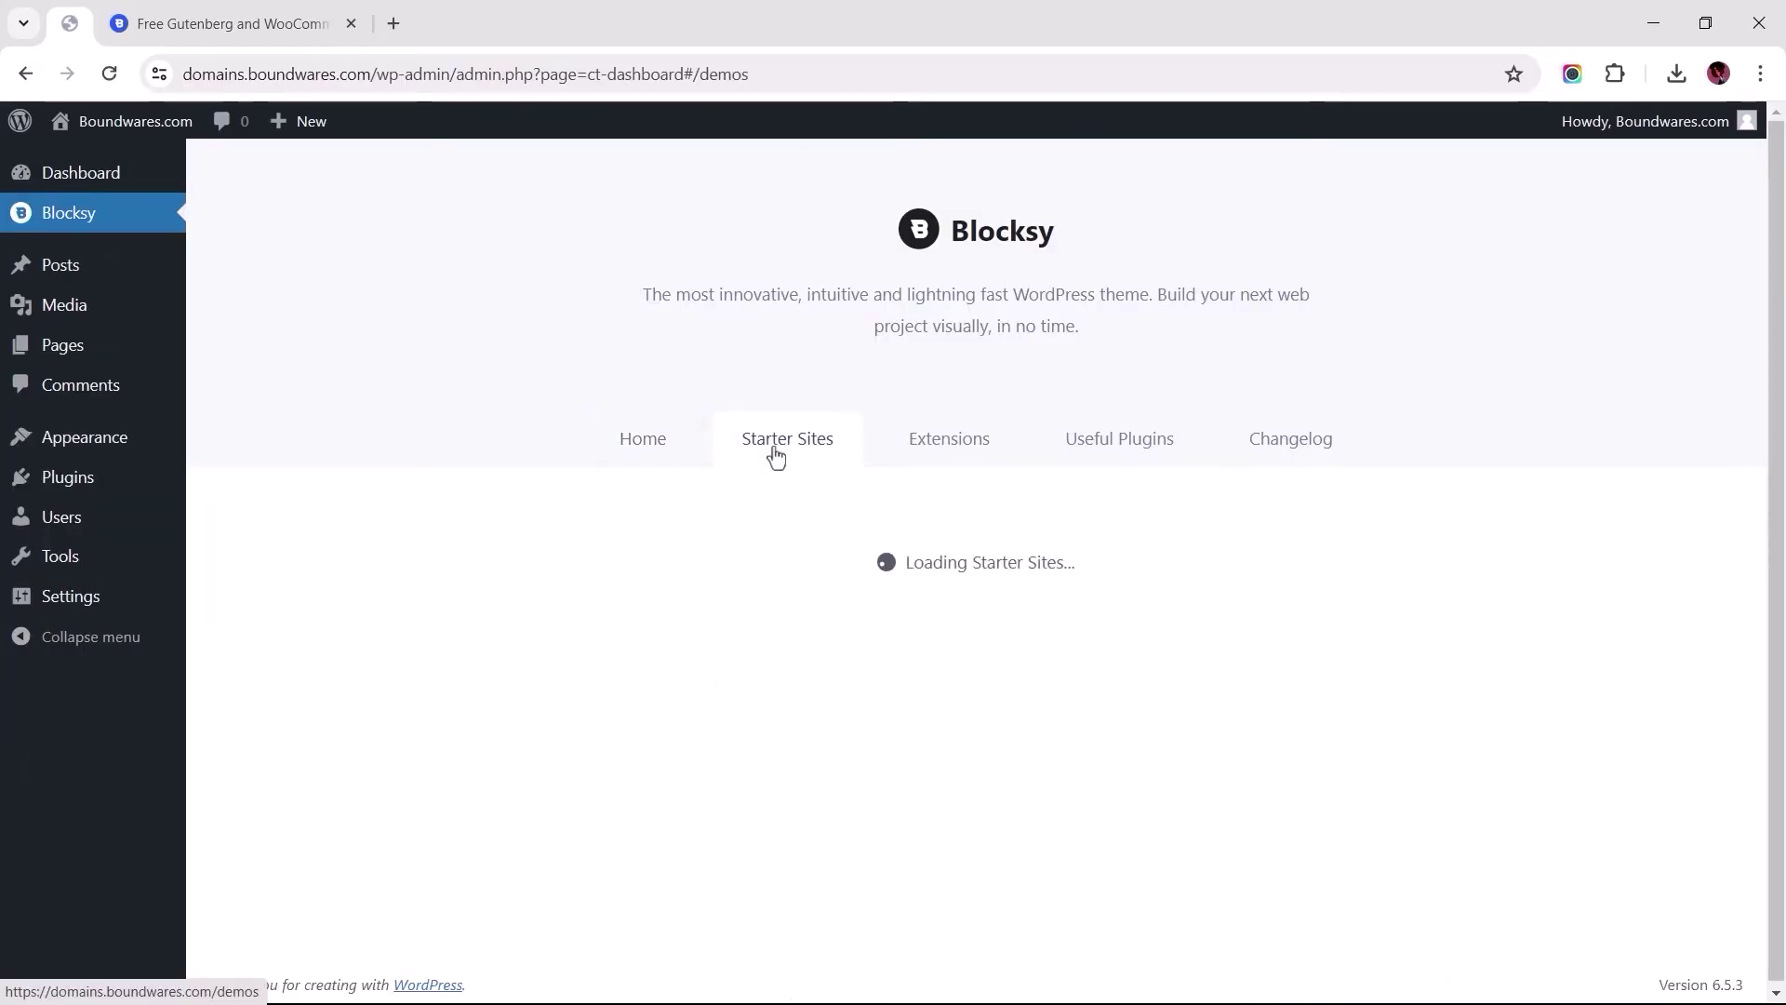
click(388, 569)
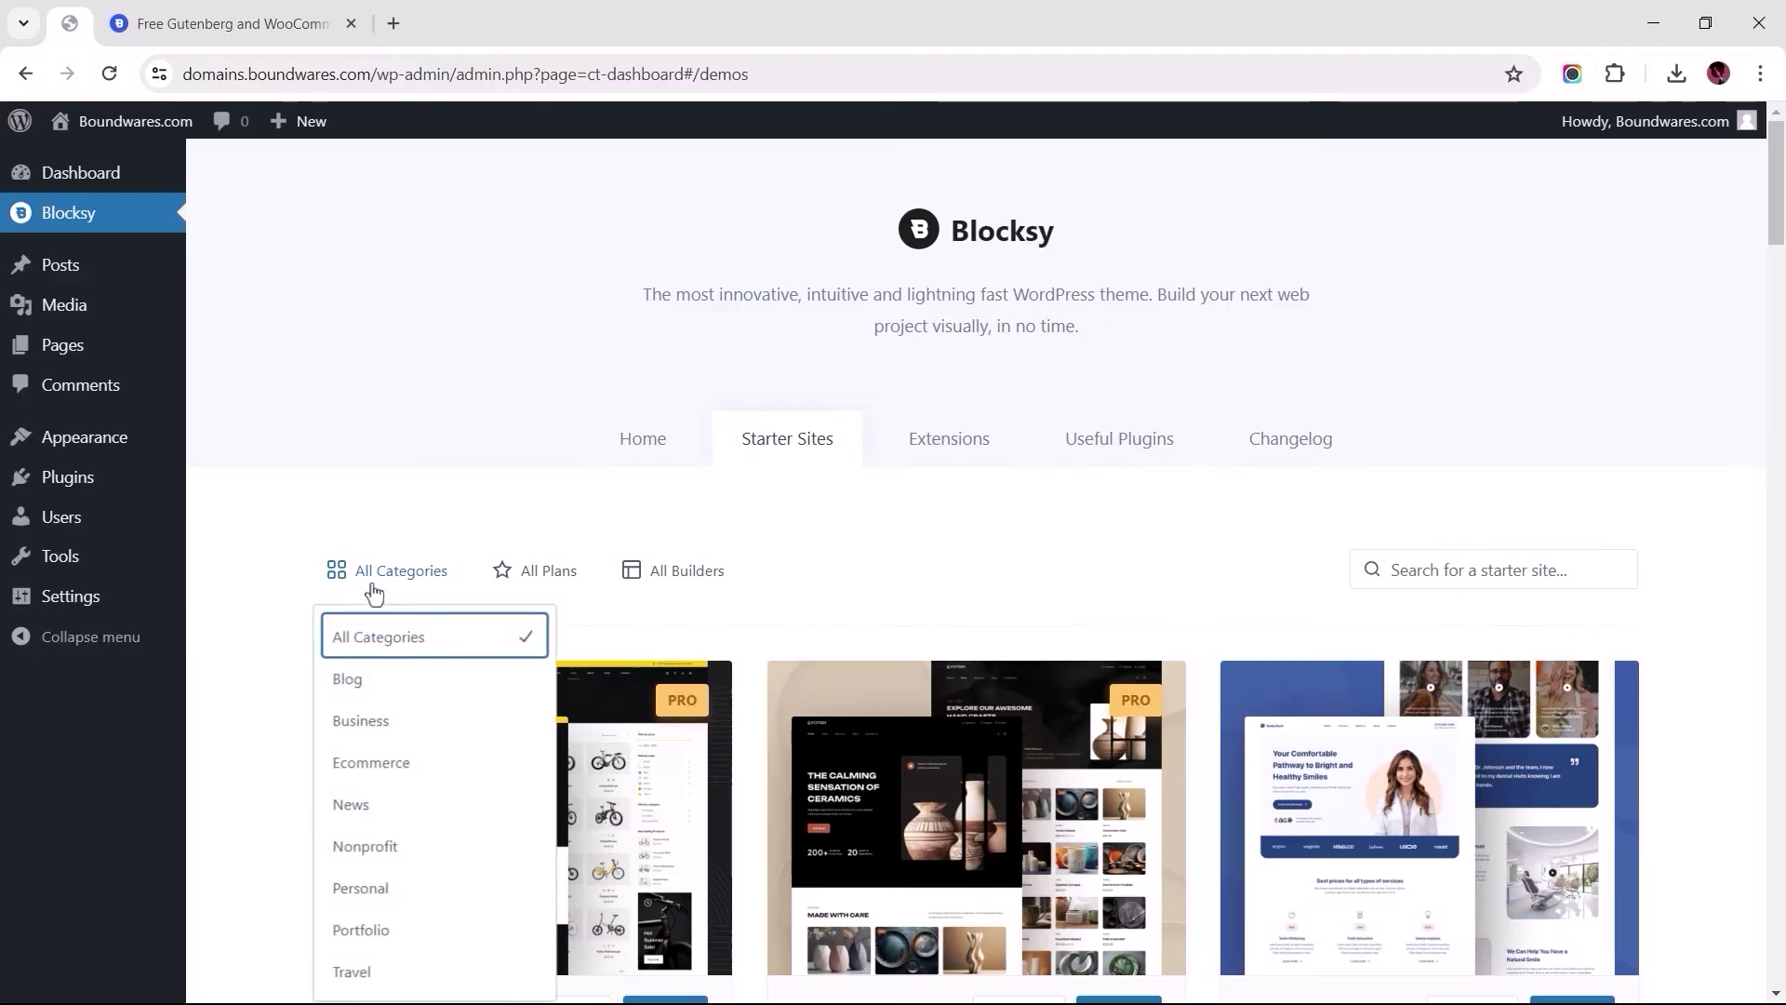
click(371, 762)
click(519, 569)
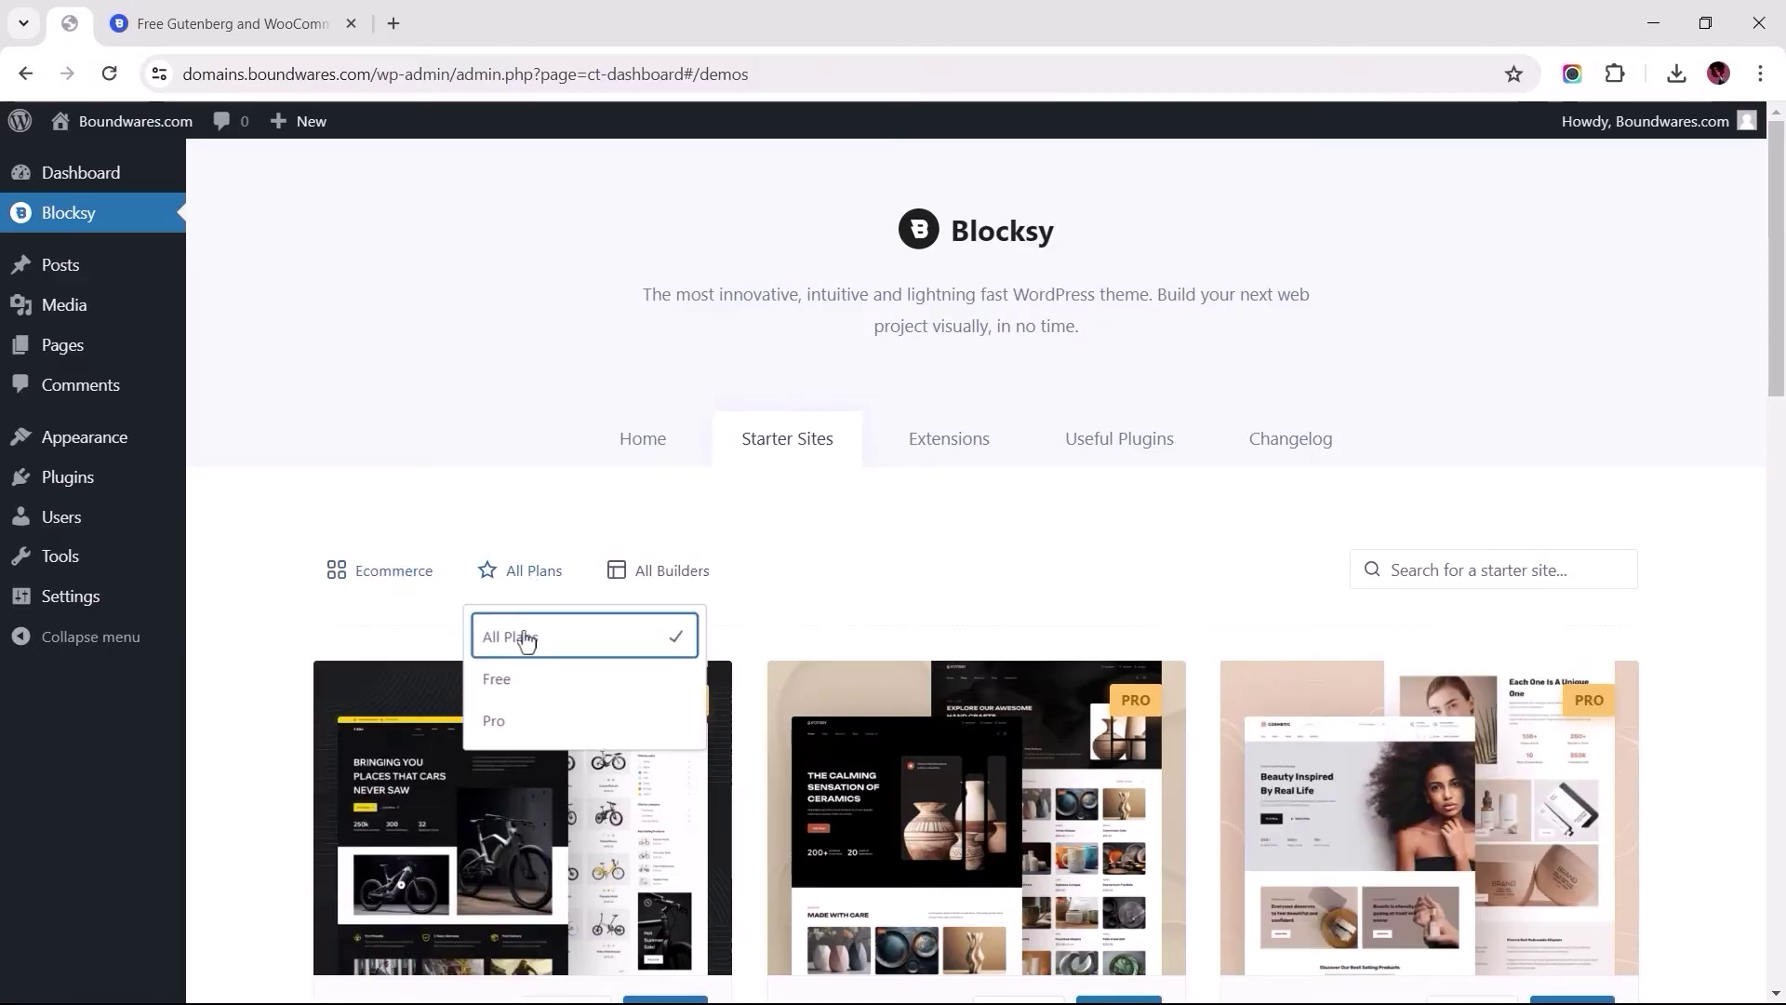
click(517, 681)
click(631, 570)
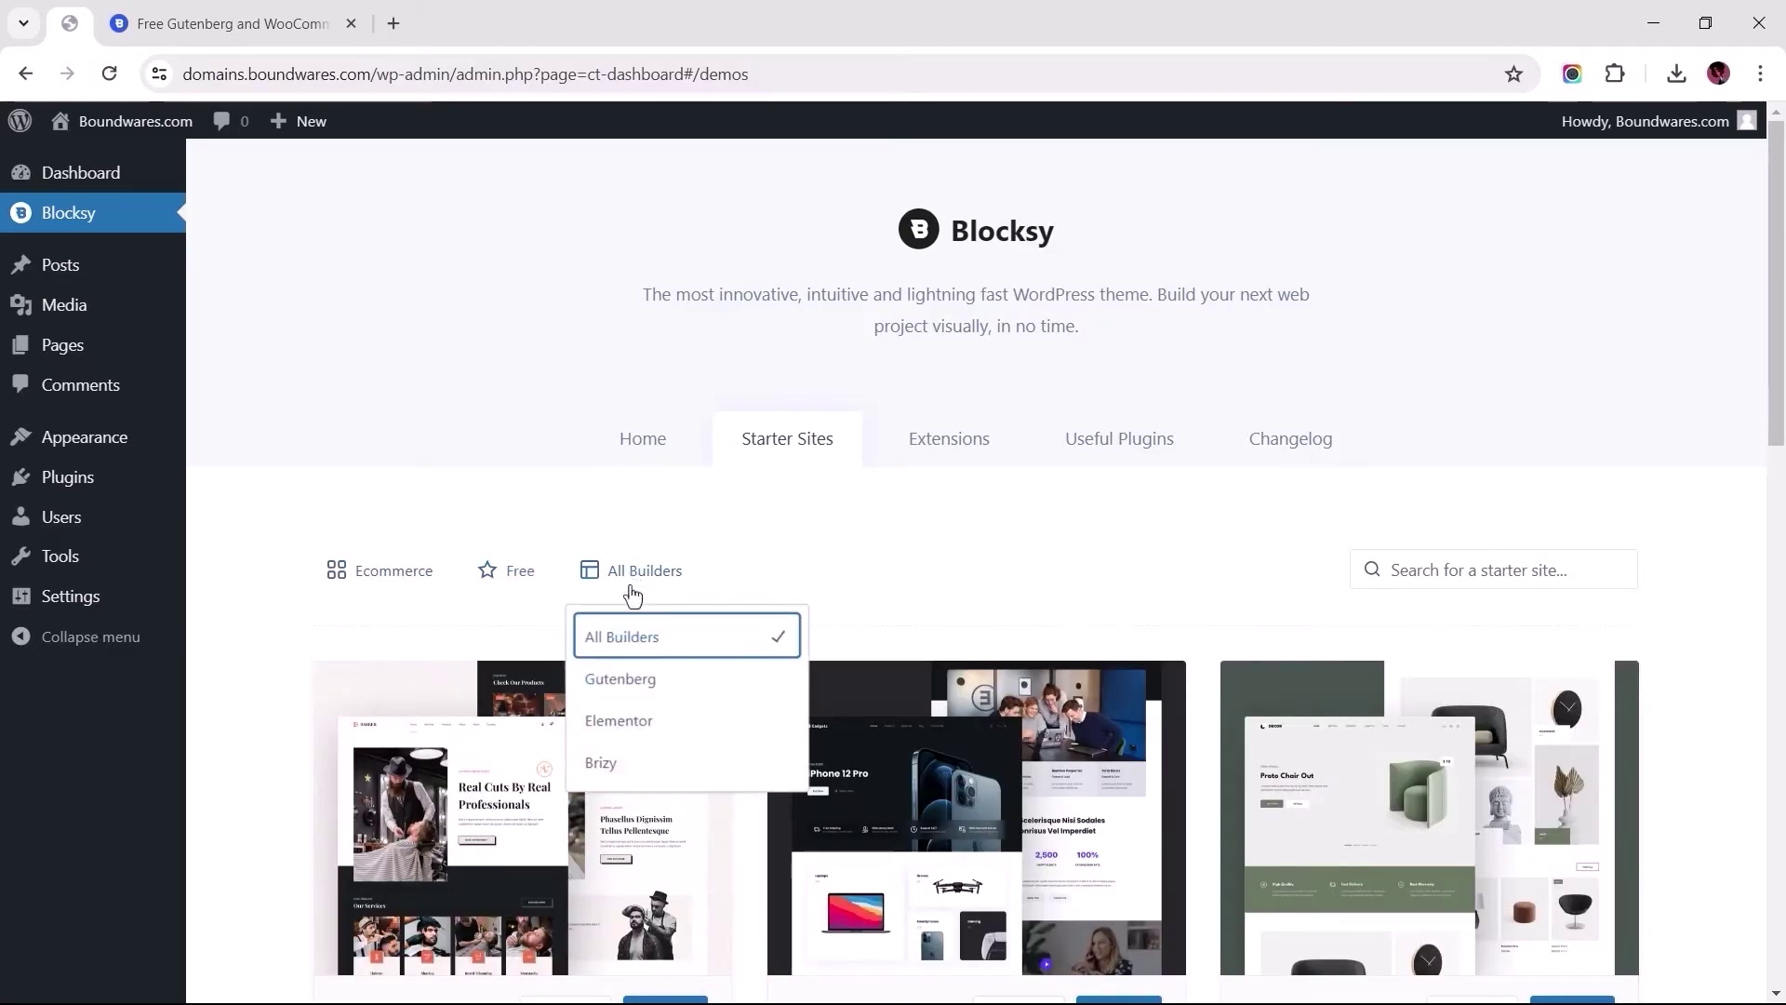
click(635, 726)
scroll(1703, 642, down, 1)
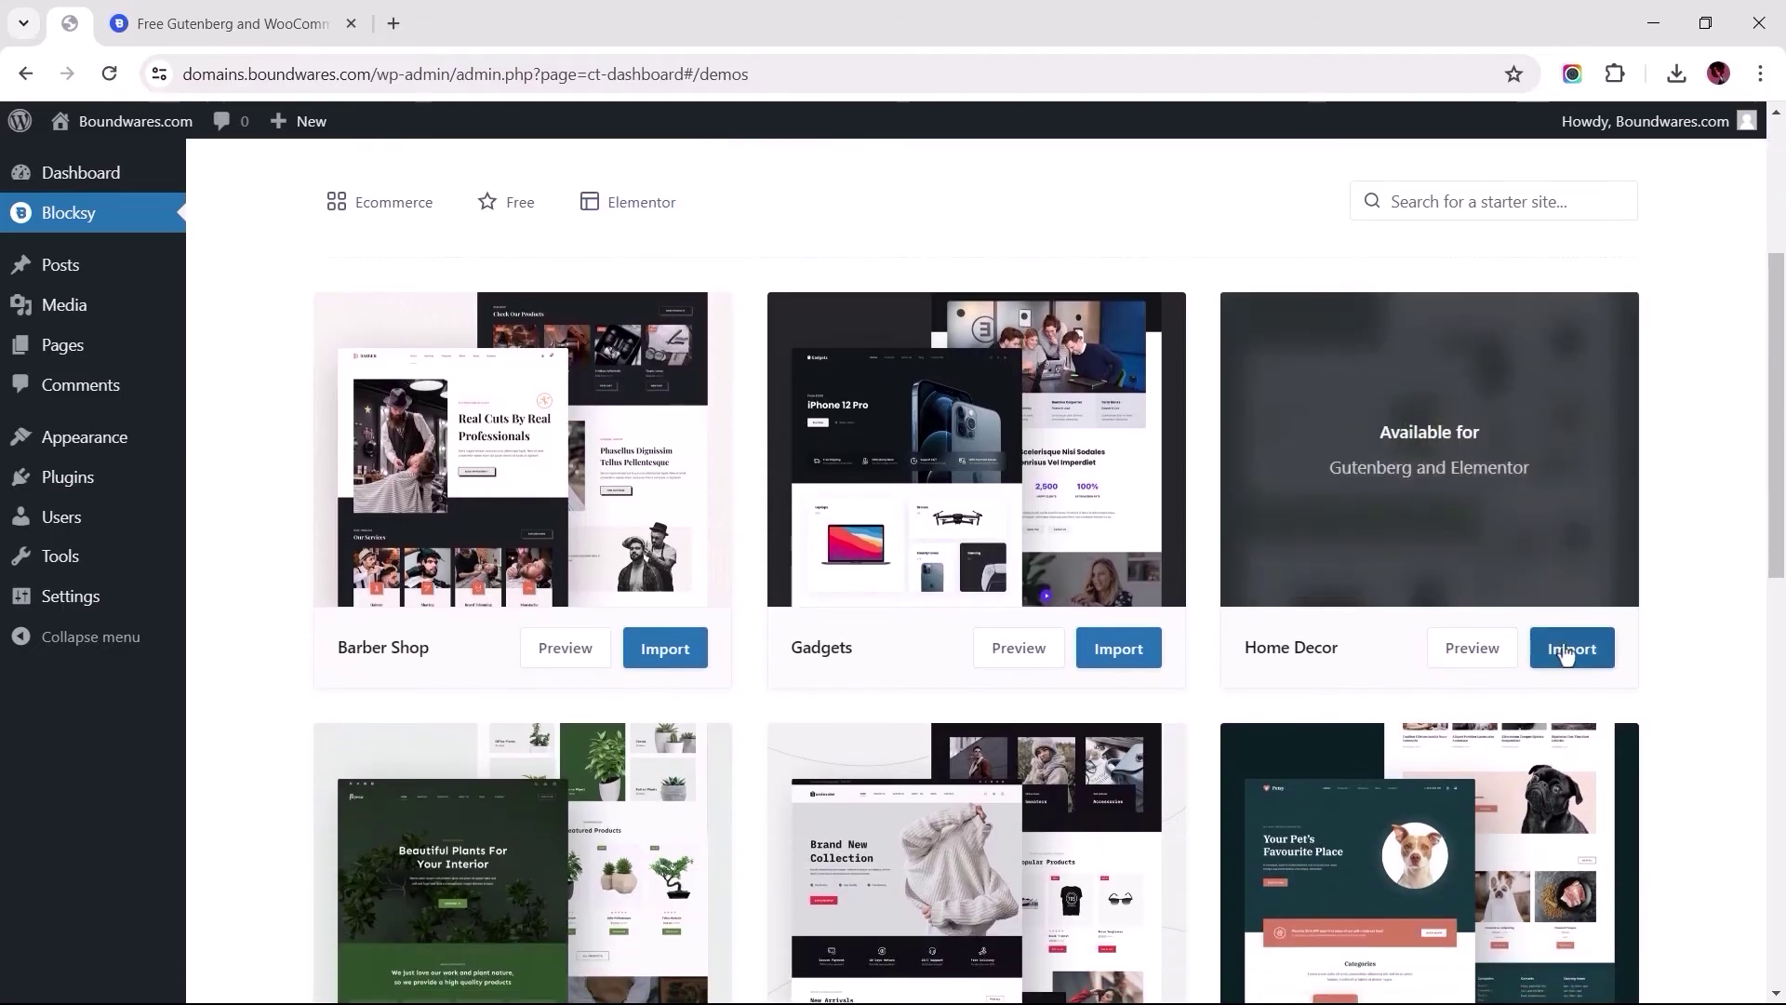
Import the Home Decor starter site and open it in the Customizer.
click(1571, 806)
click(1173, 834)
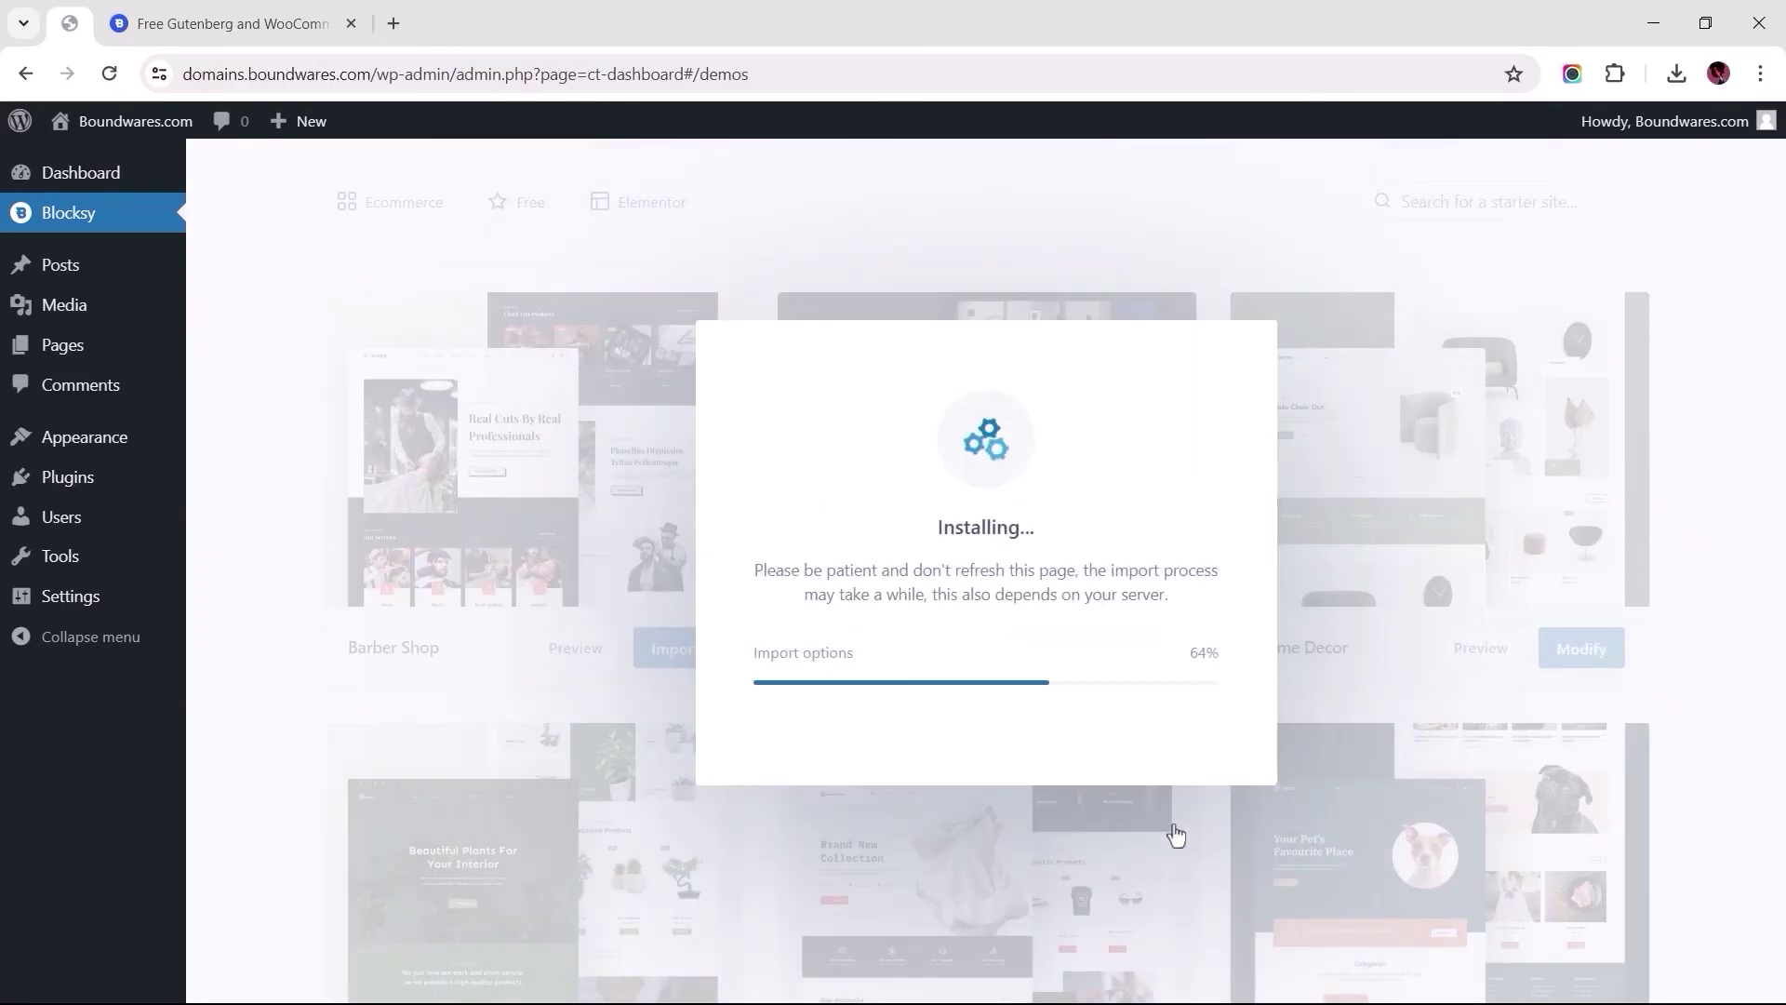
click(925, 595)
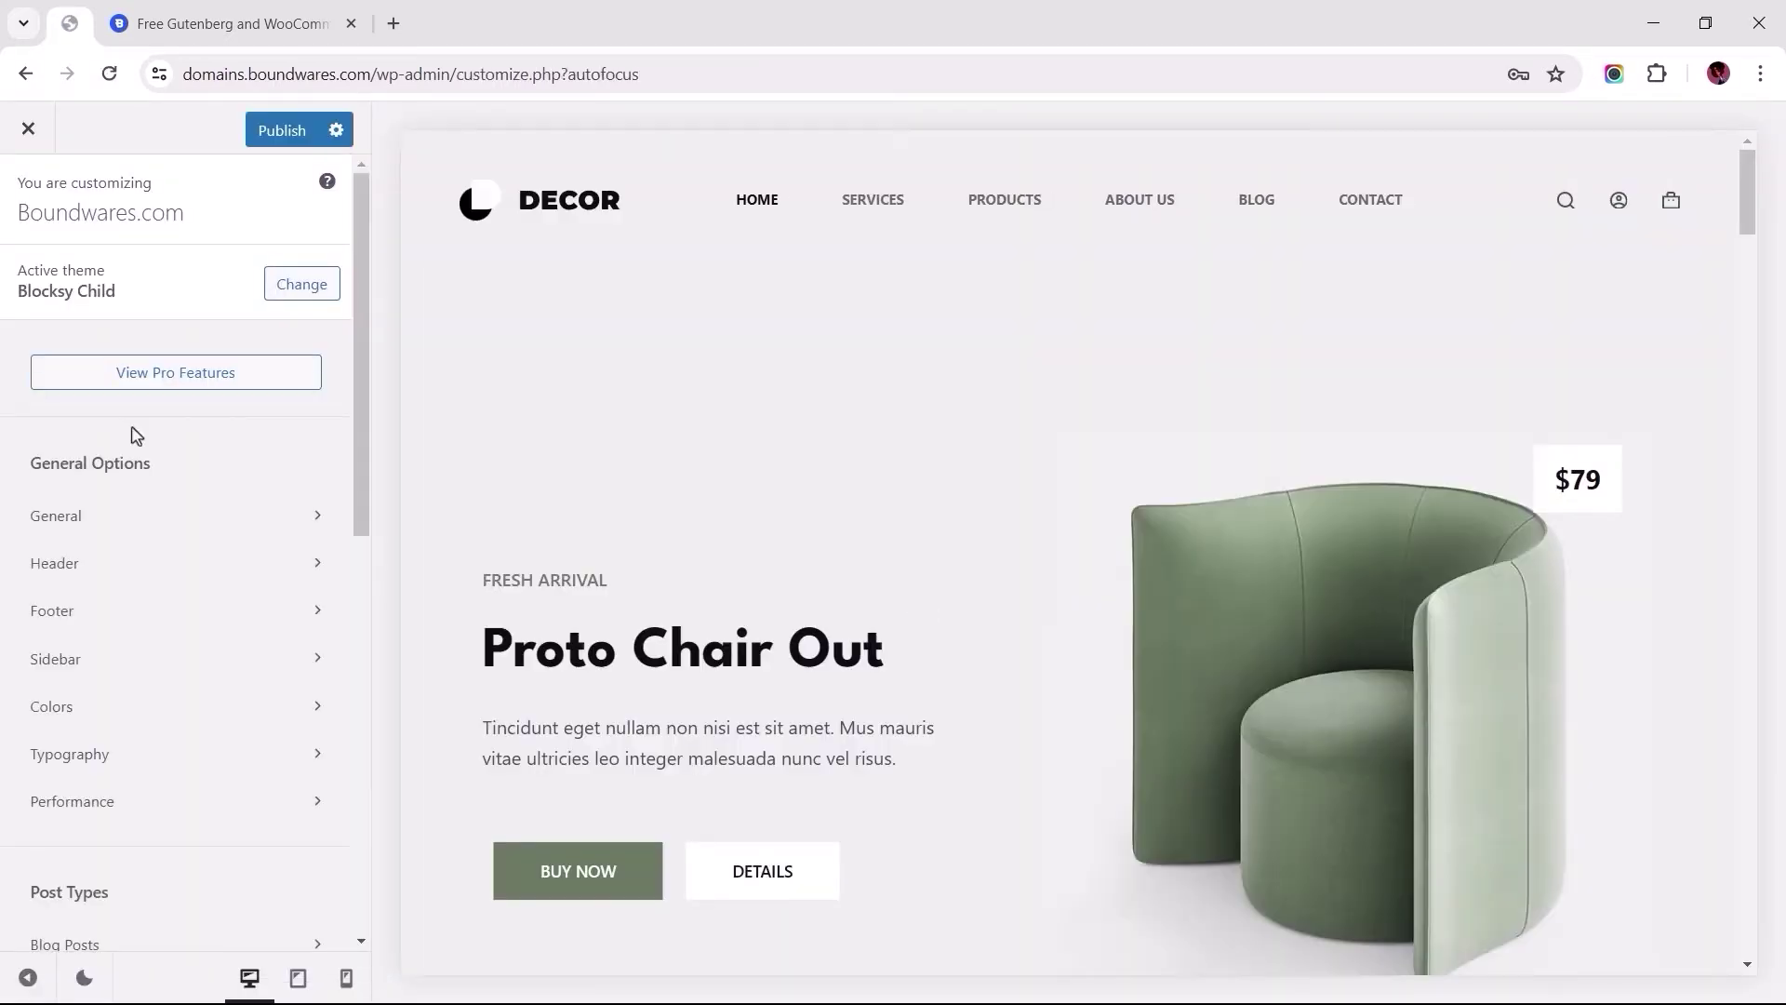
Preview the Blocksy header at tablet and phone widths, then return to desktop.
click(113, 565)
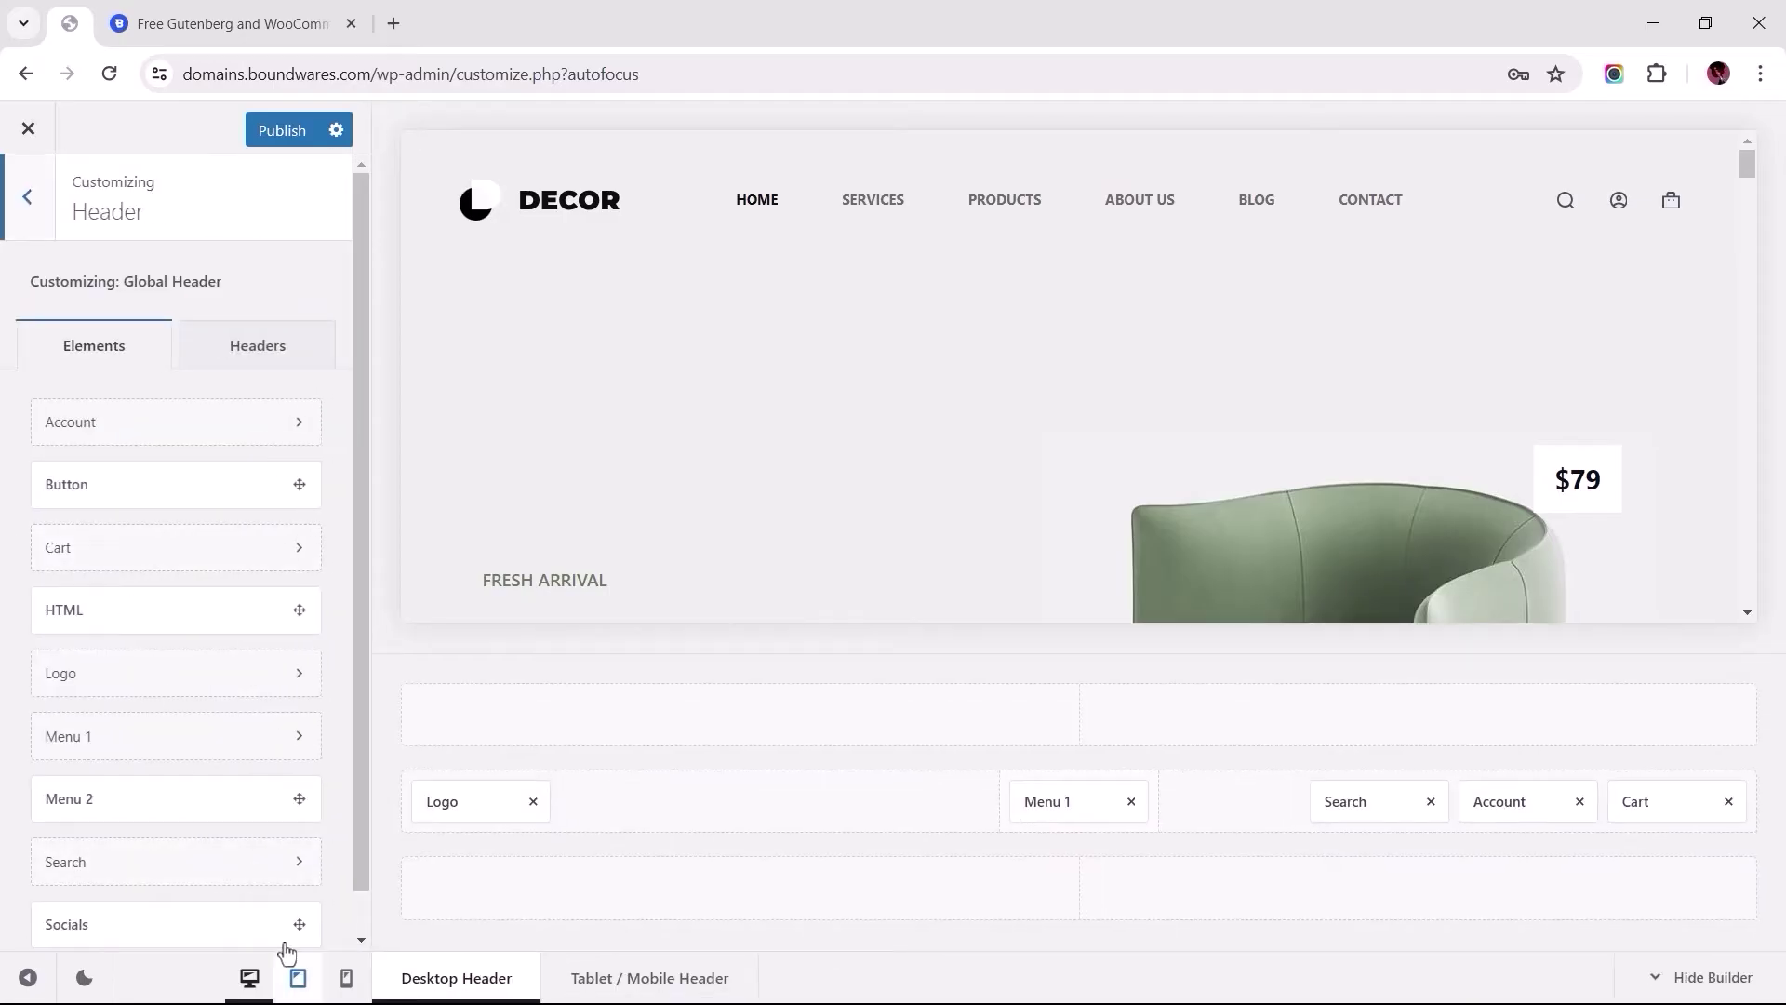
click(297, 977)
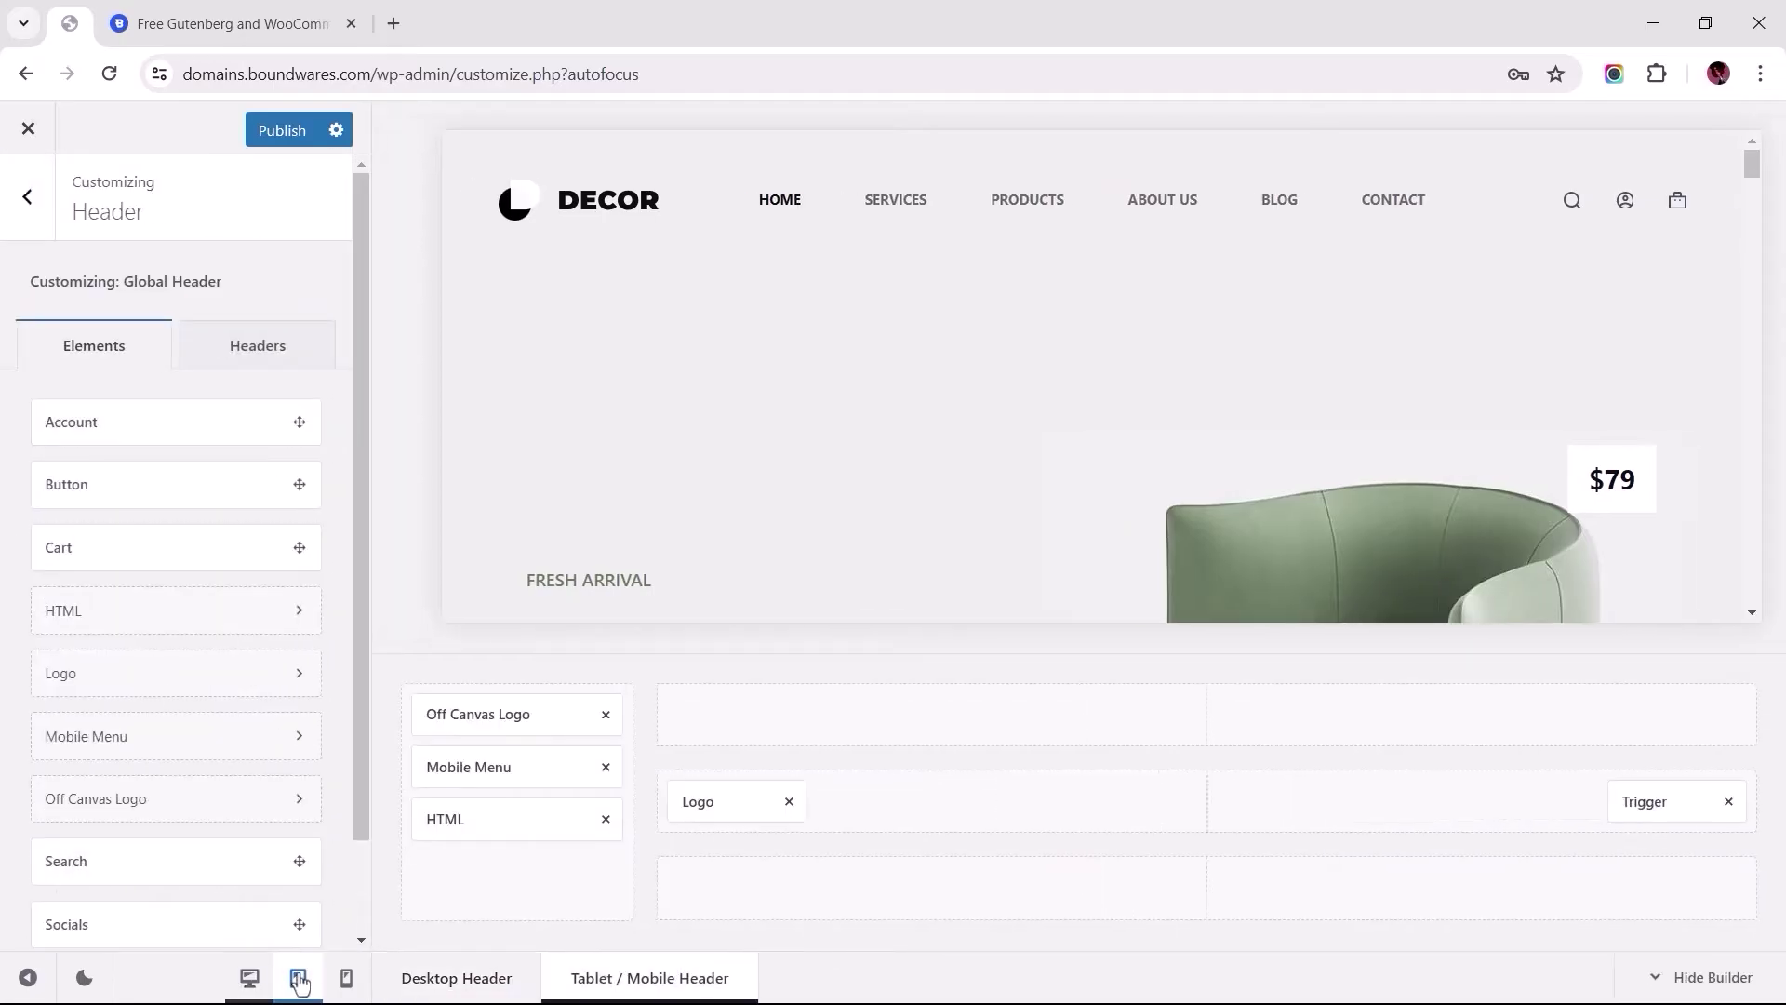
click(346, 978)
click(298, 977)
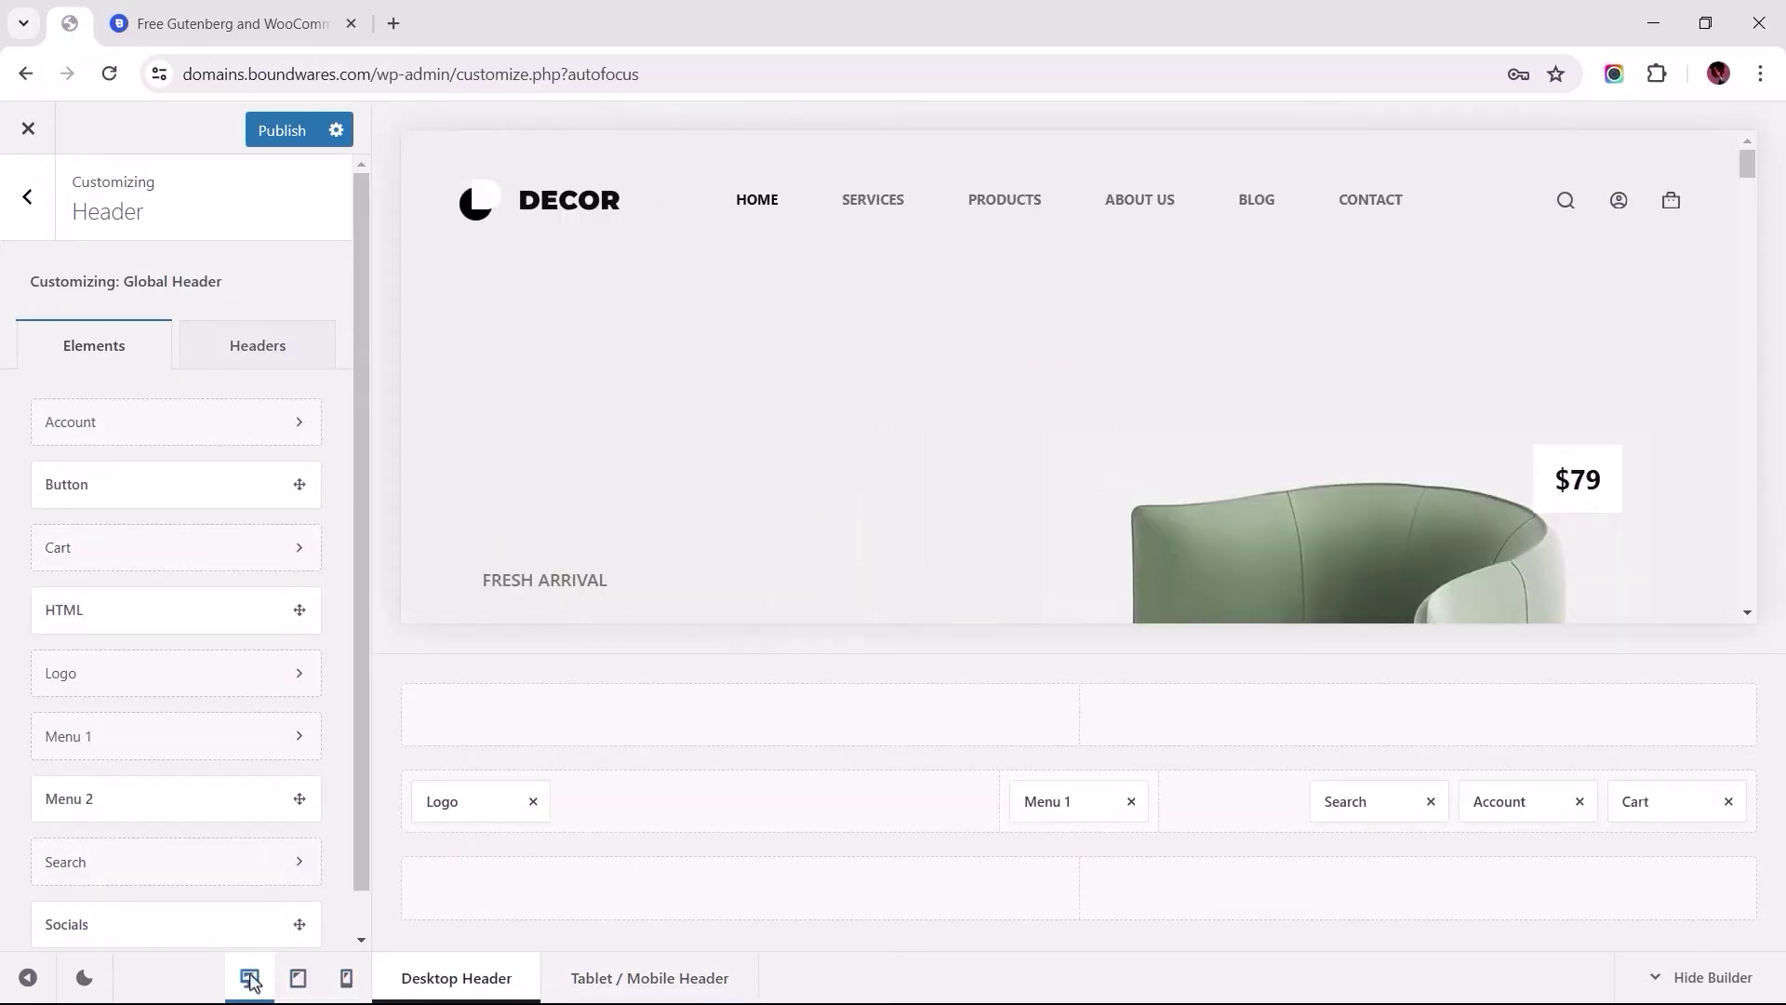
Give the account element the plain person icon and bring up the Cart settings.
click(1619, 200)
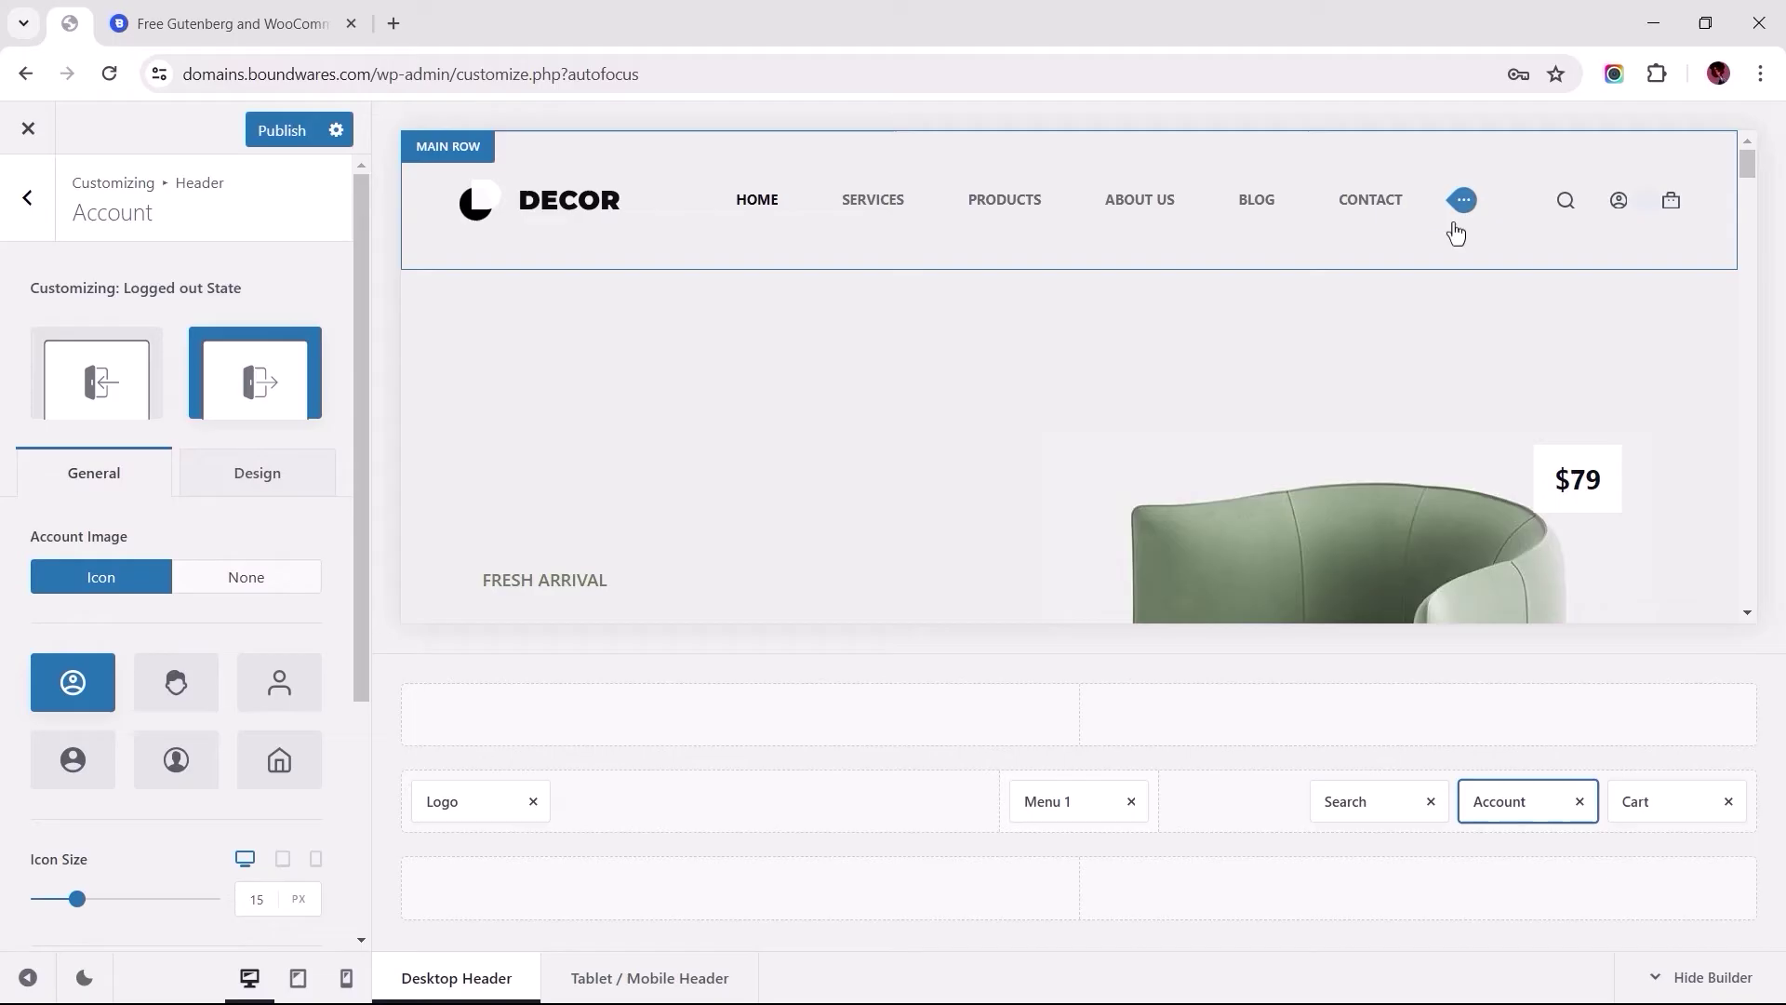
click(279, 683)
click(1670, 201)
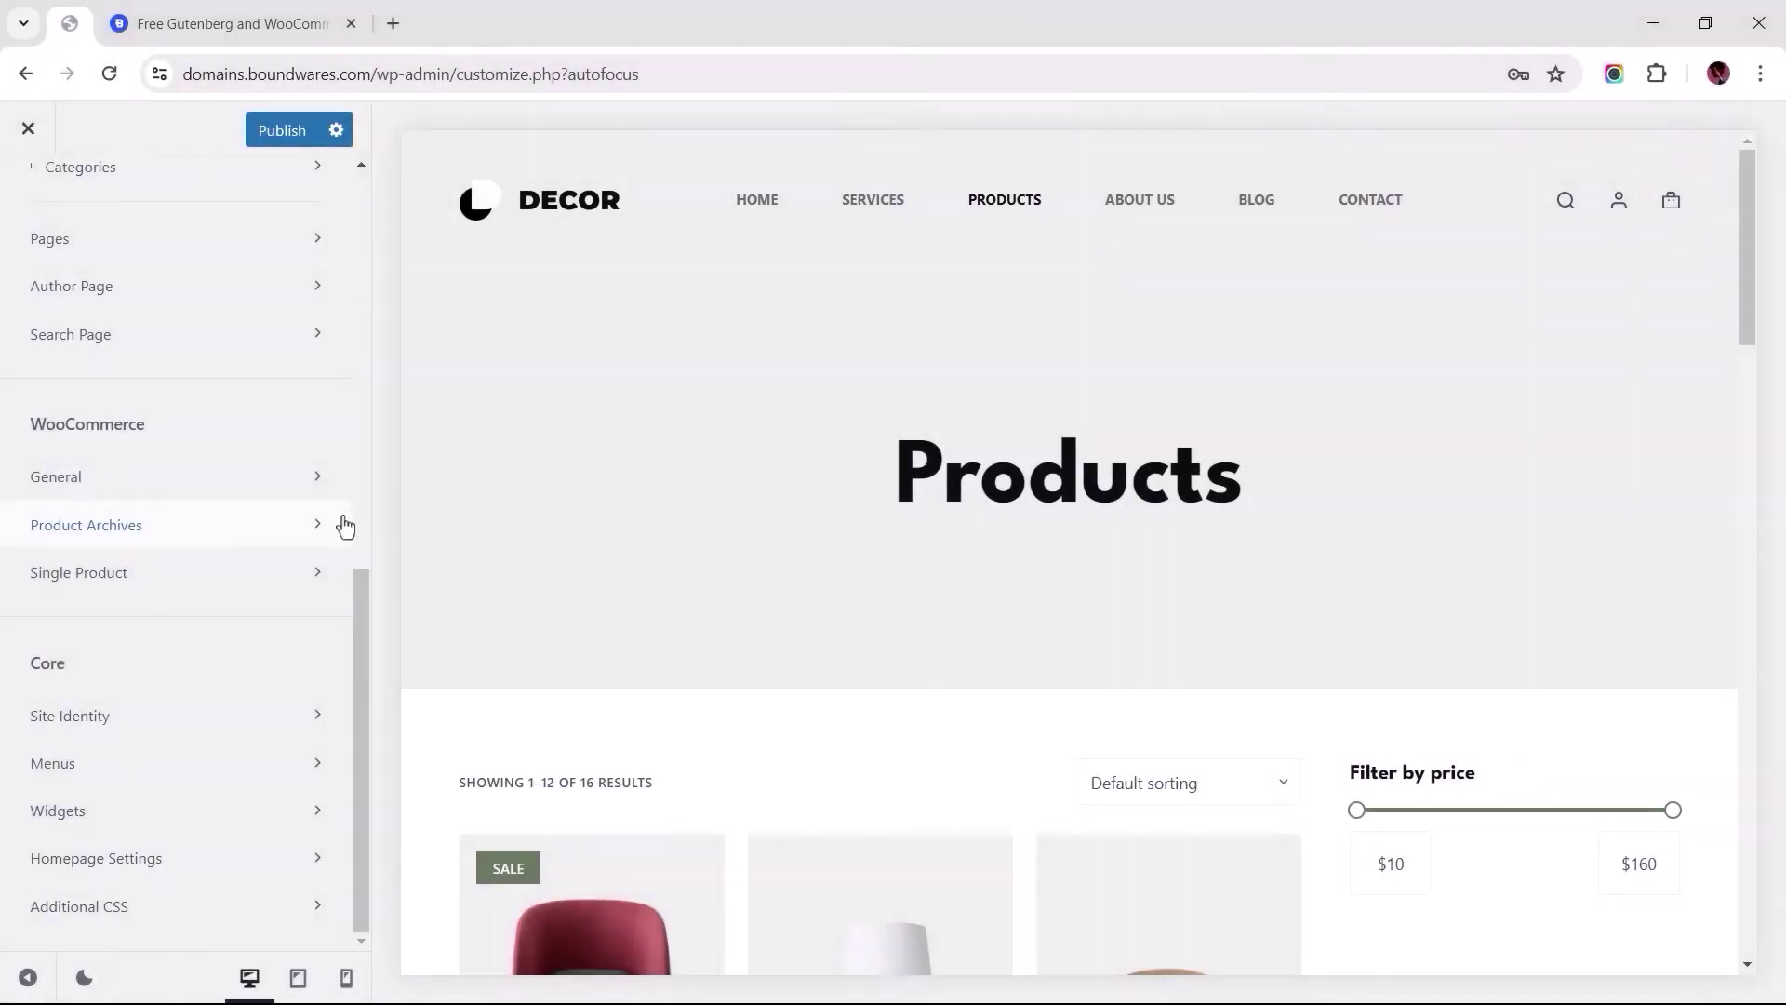
Hide the Products archive page title and show two product columns on mobile.
click(266, 533)
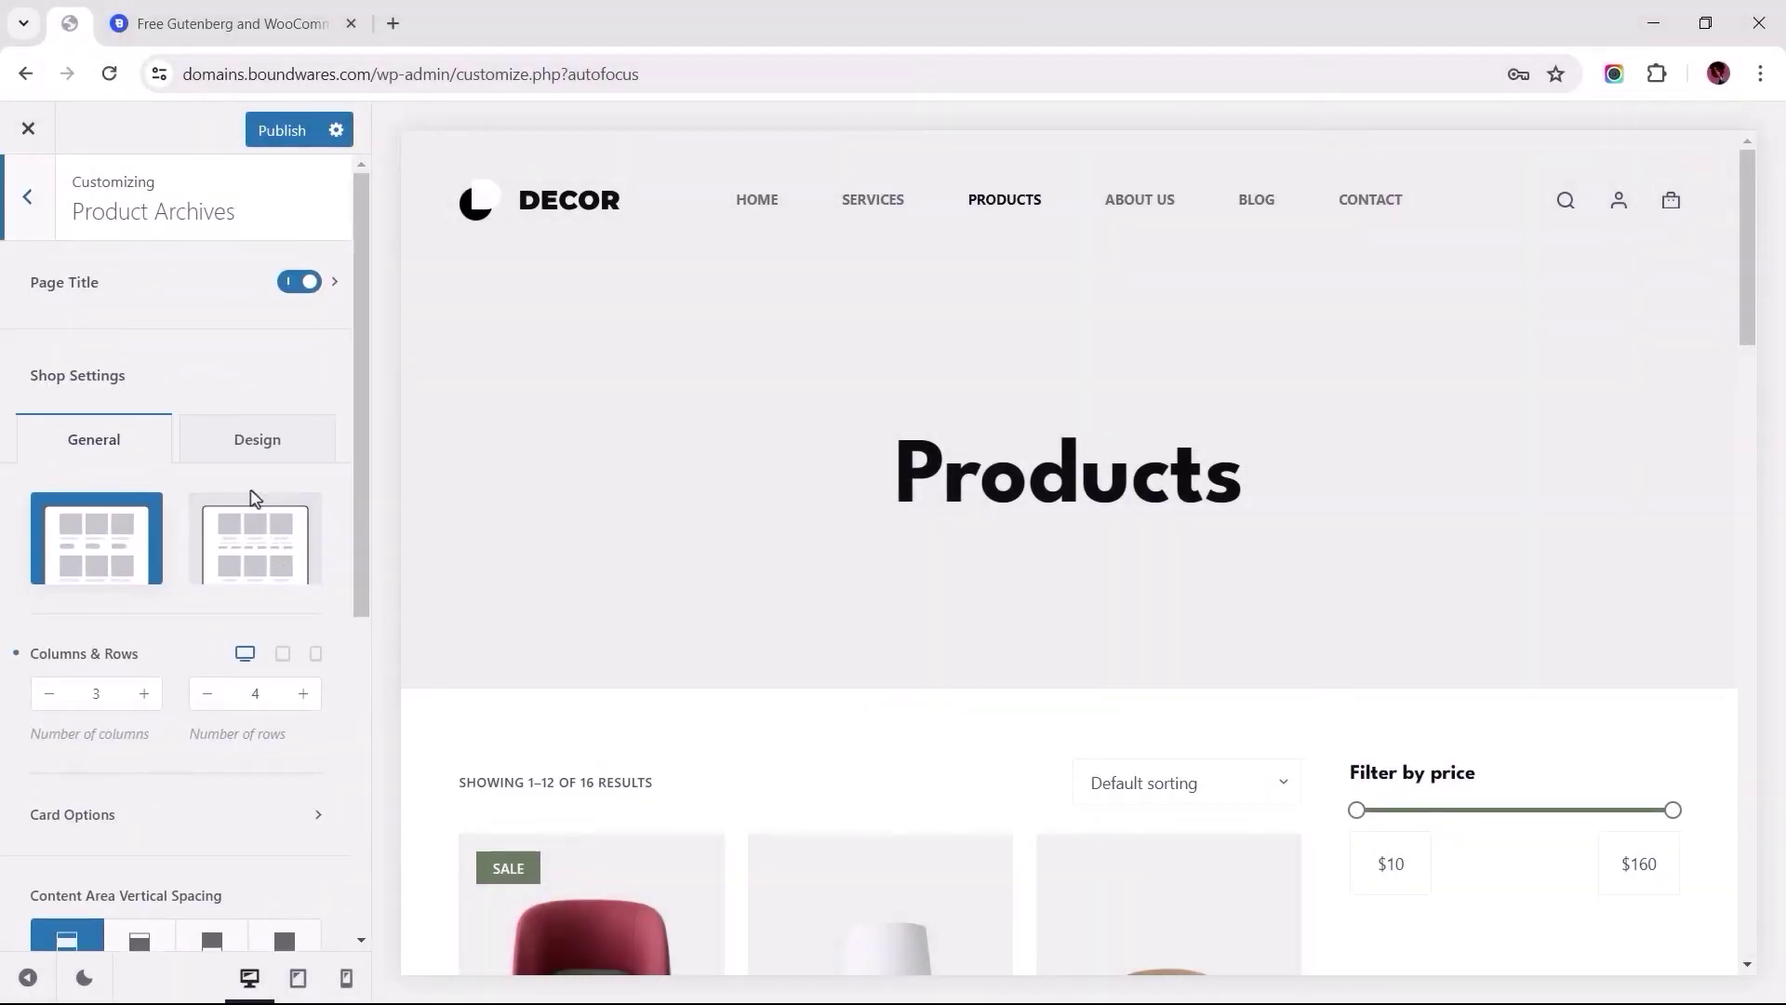
click(297, 283)
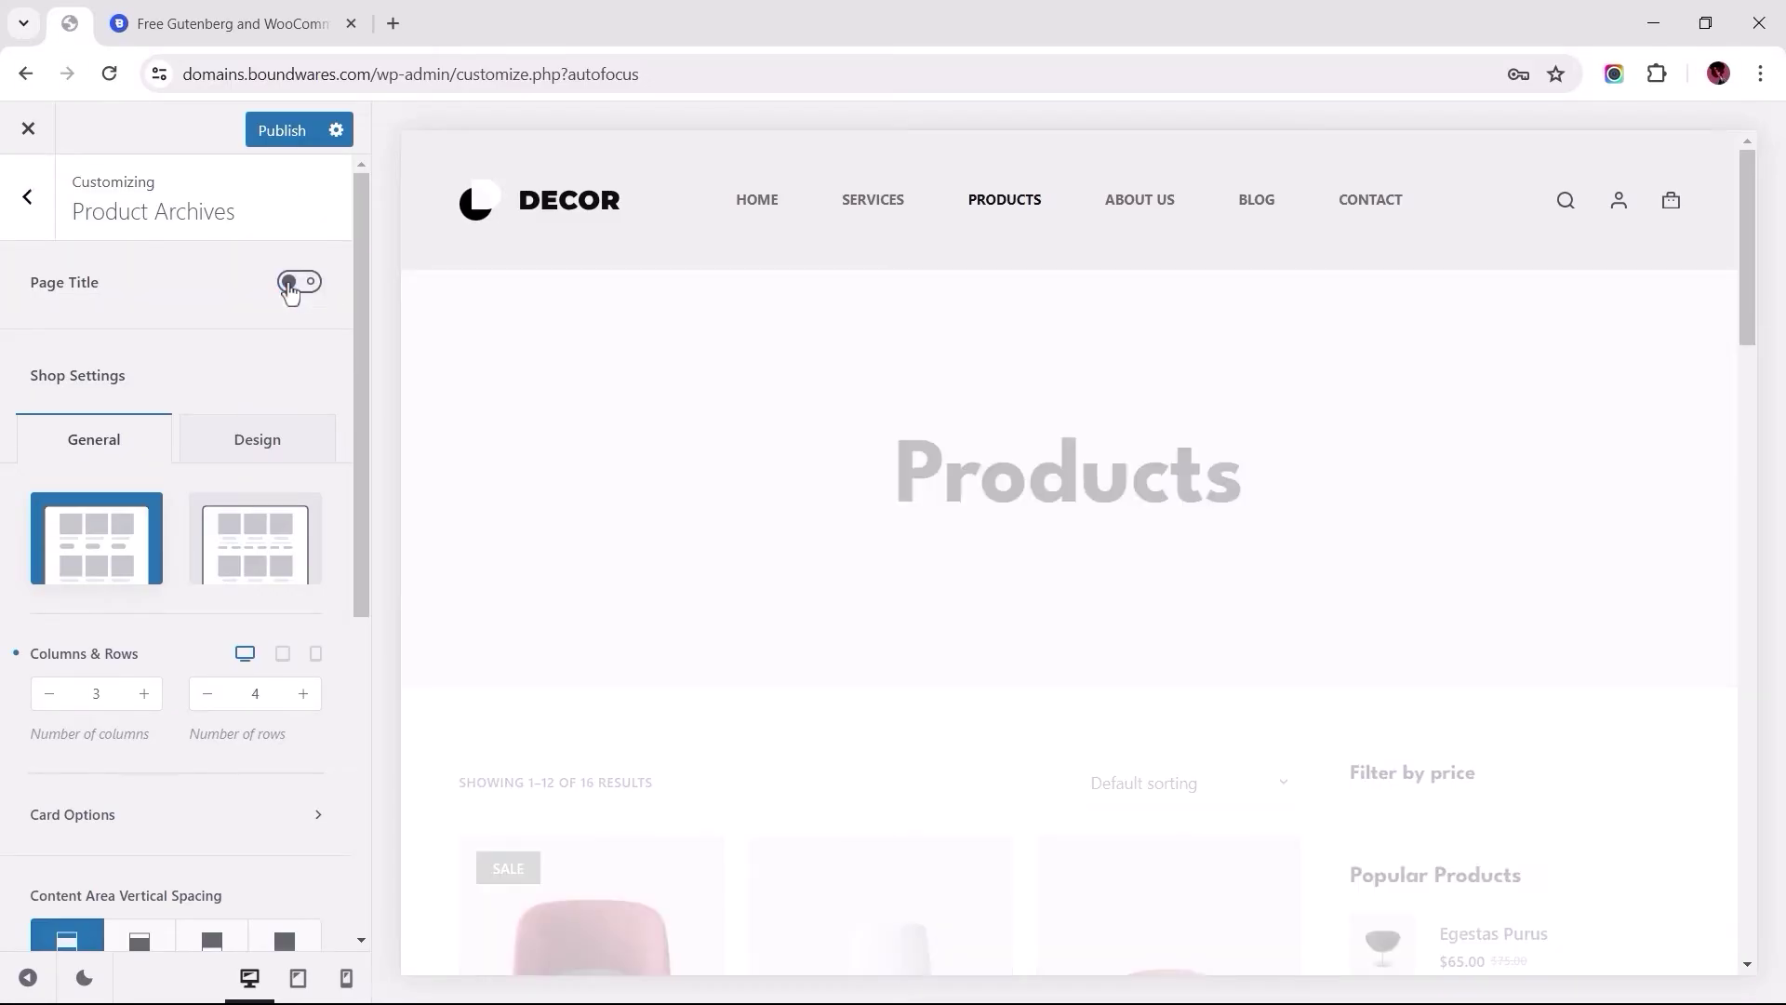
click(283, 654)
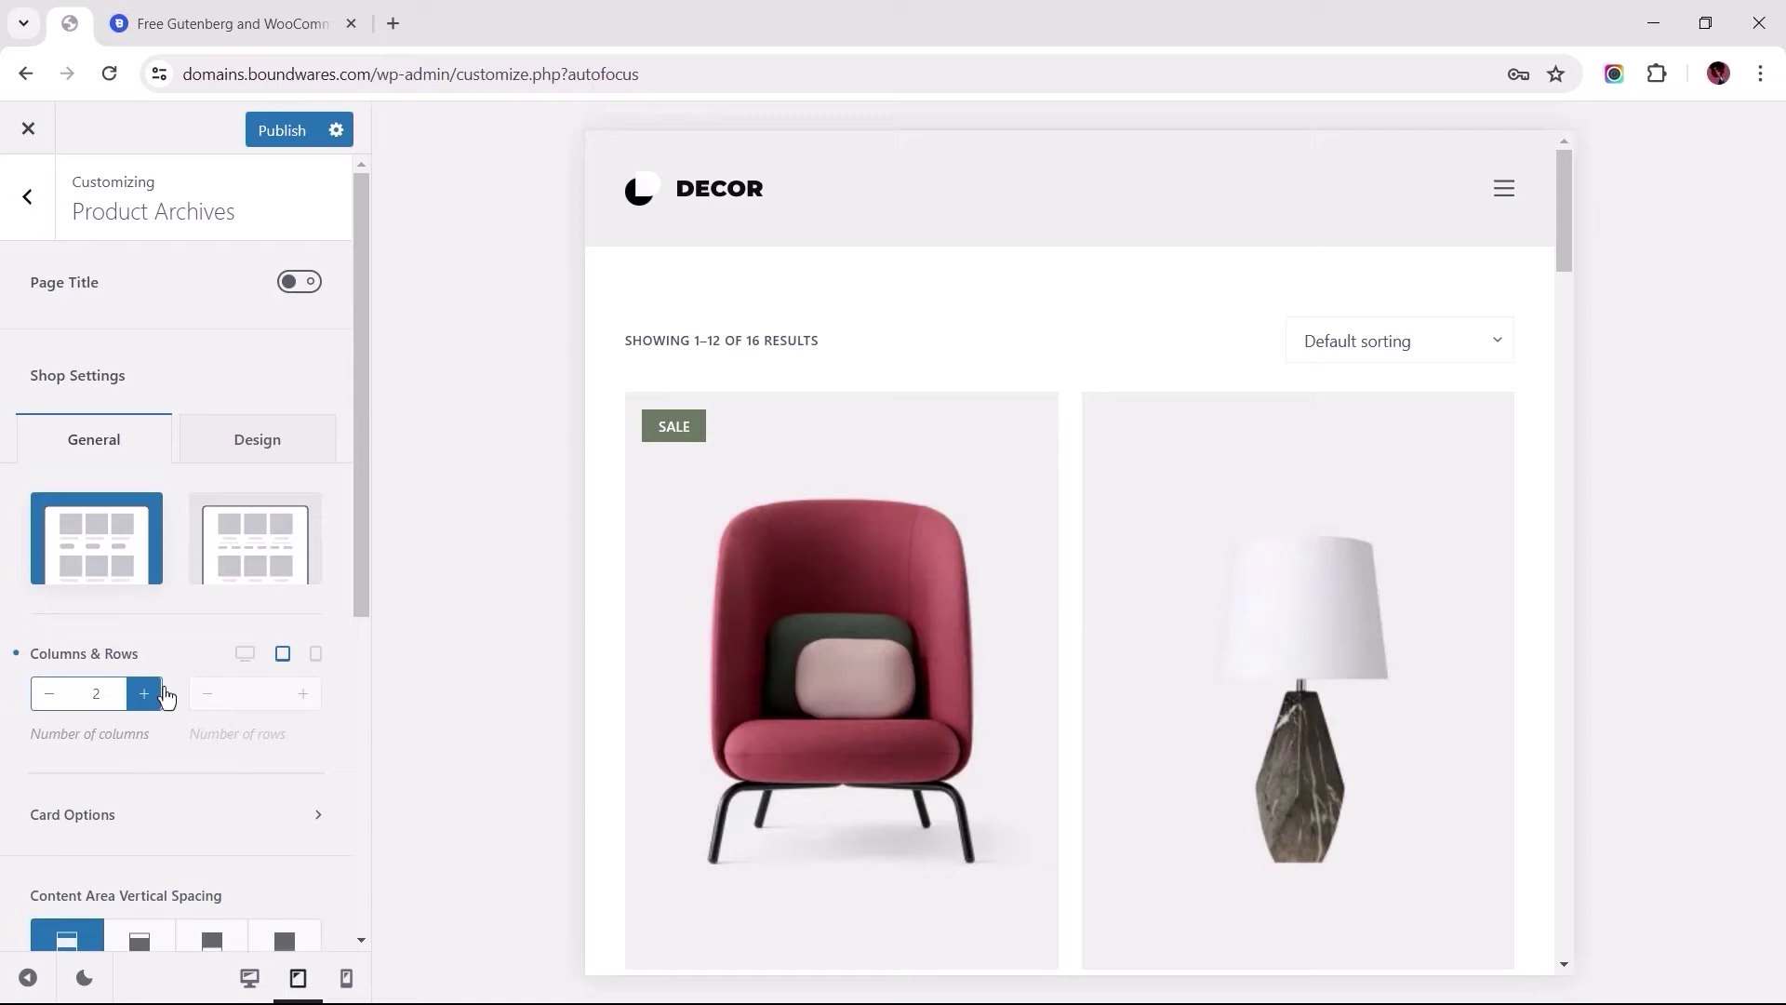
click(144, 694)
click(315, 653)
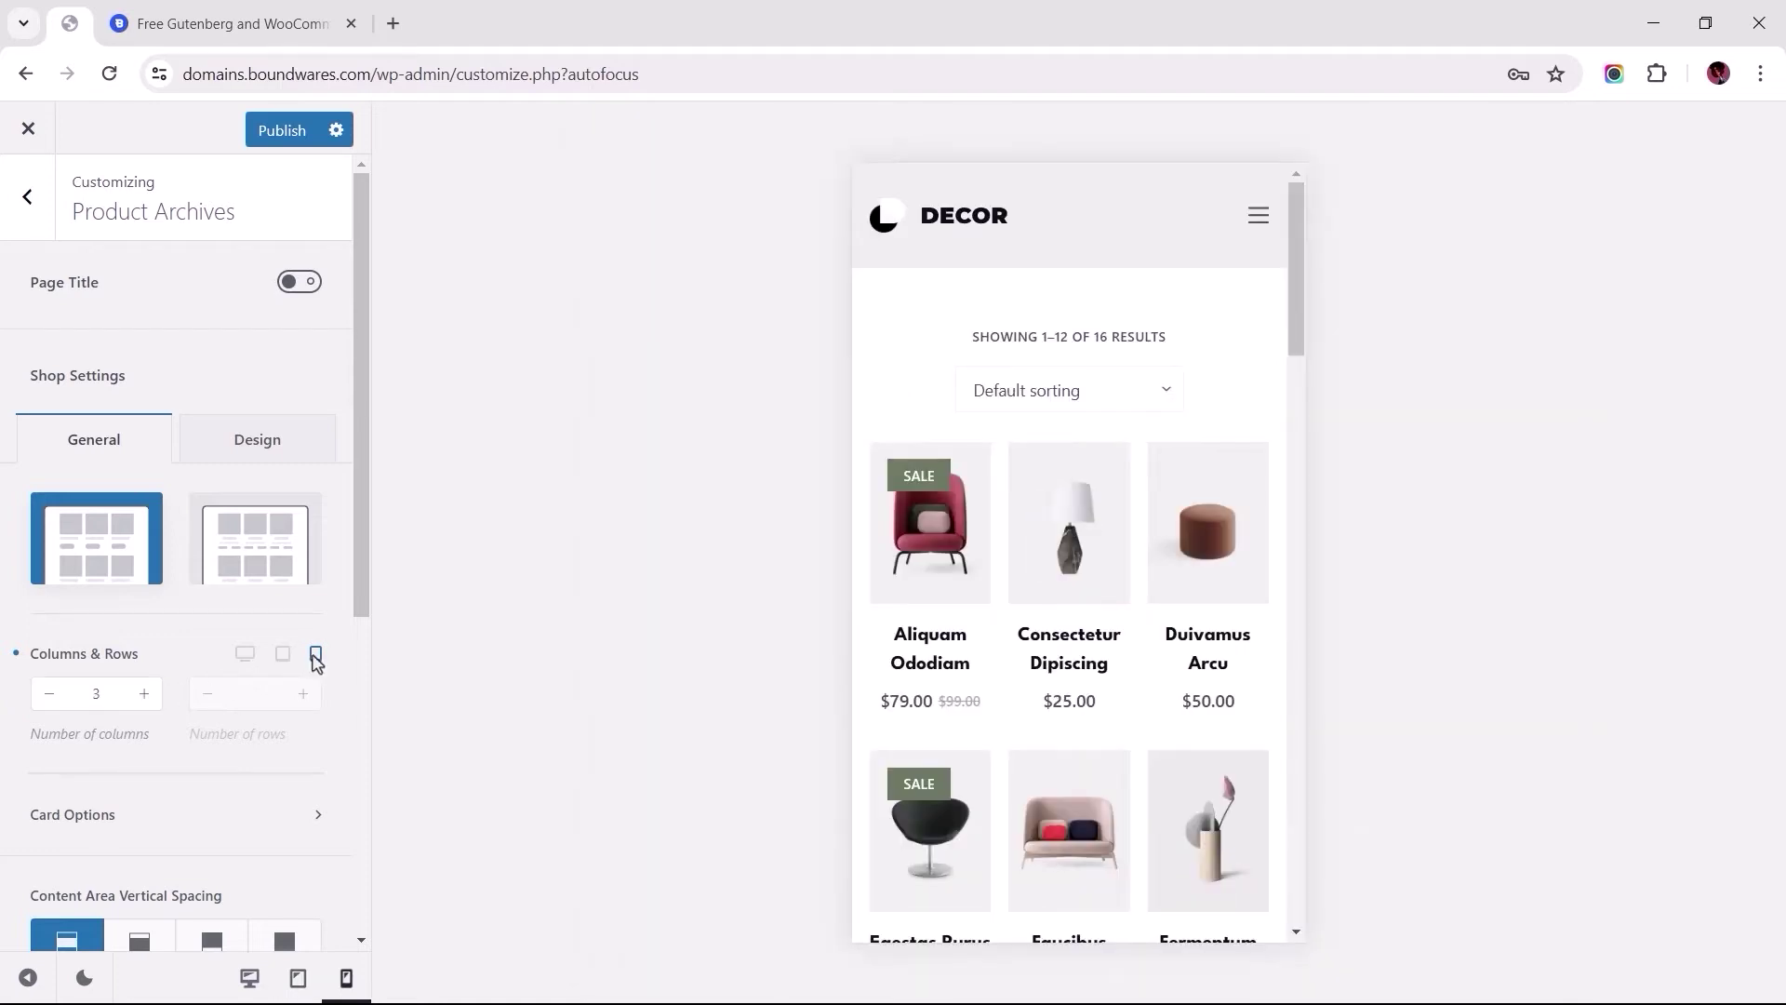
click(50, 695)
scroll(51, 701, down, 2)
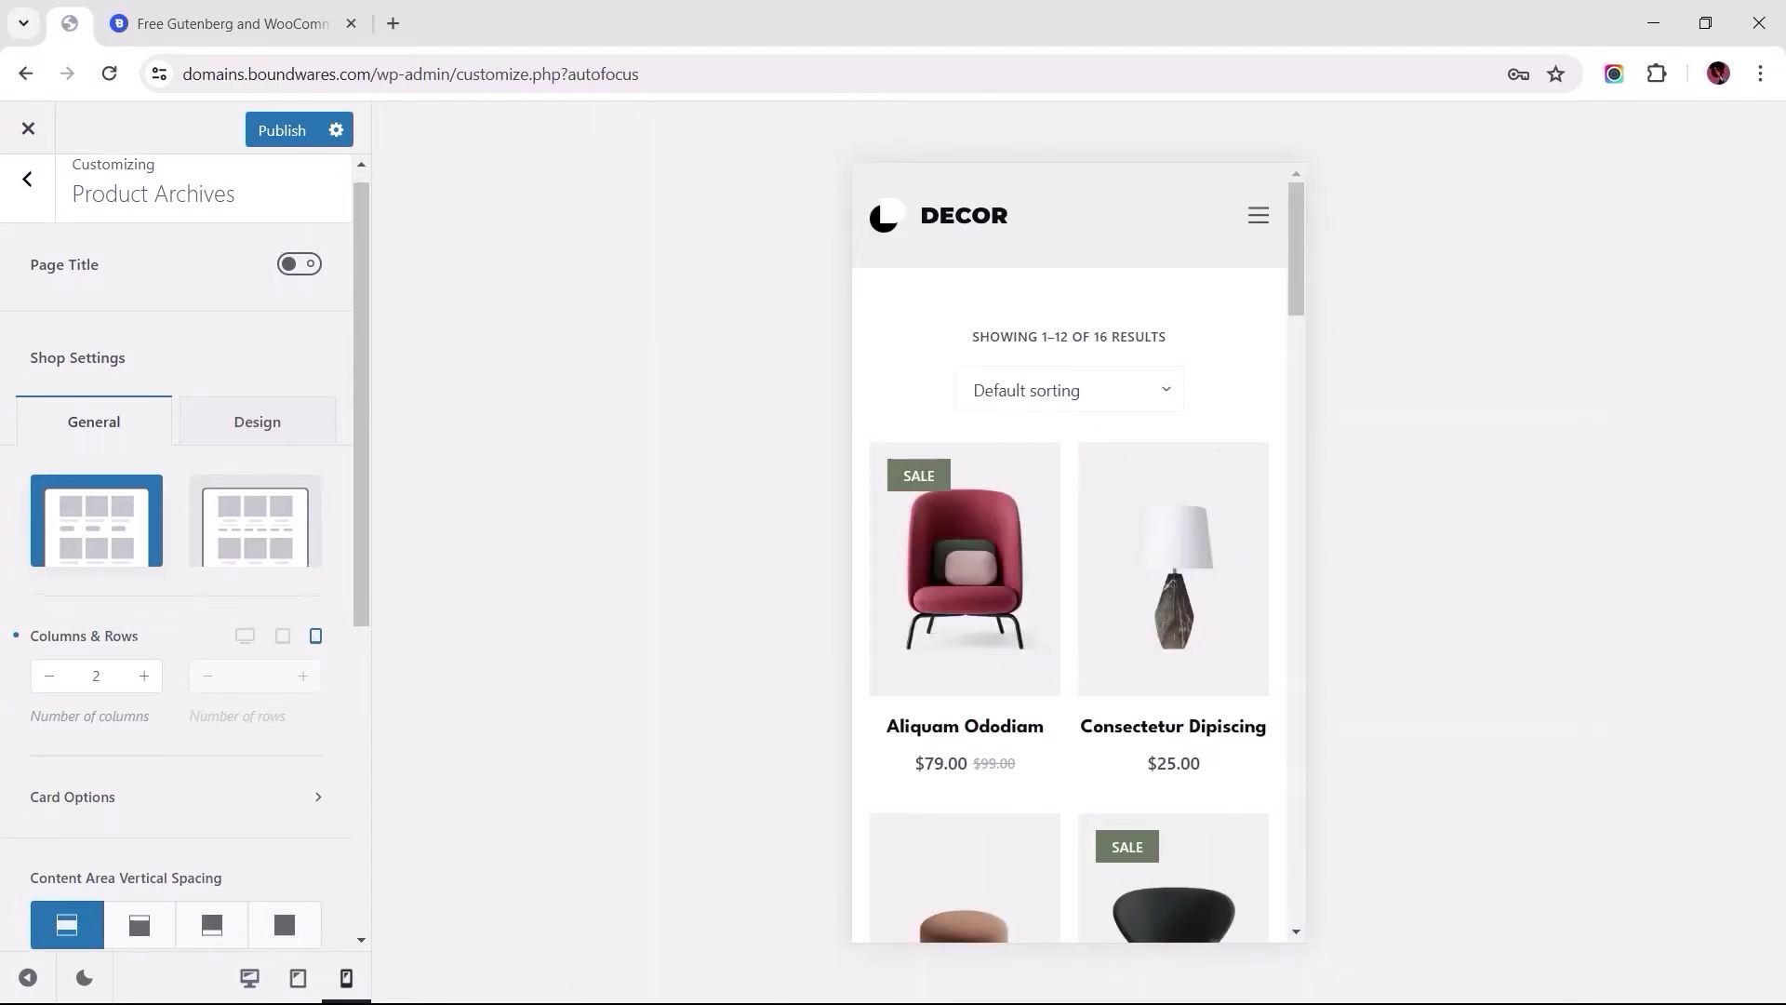
scroll(140, 697, down, 3)
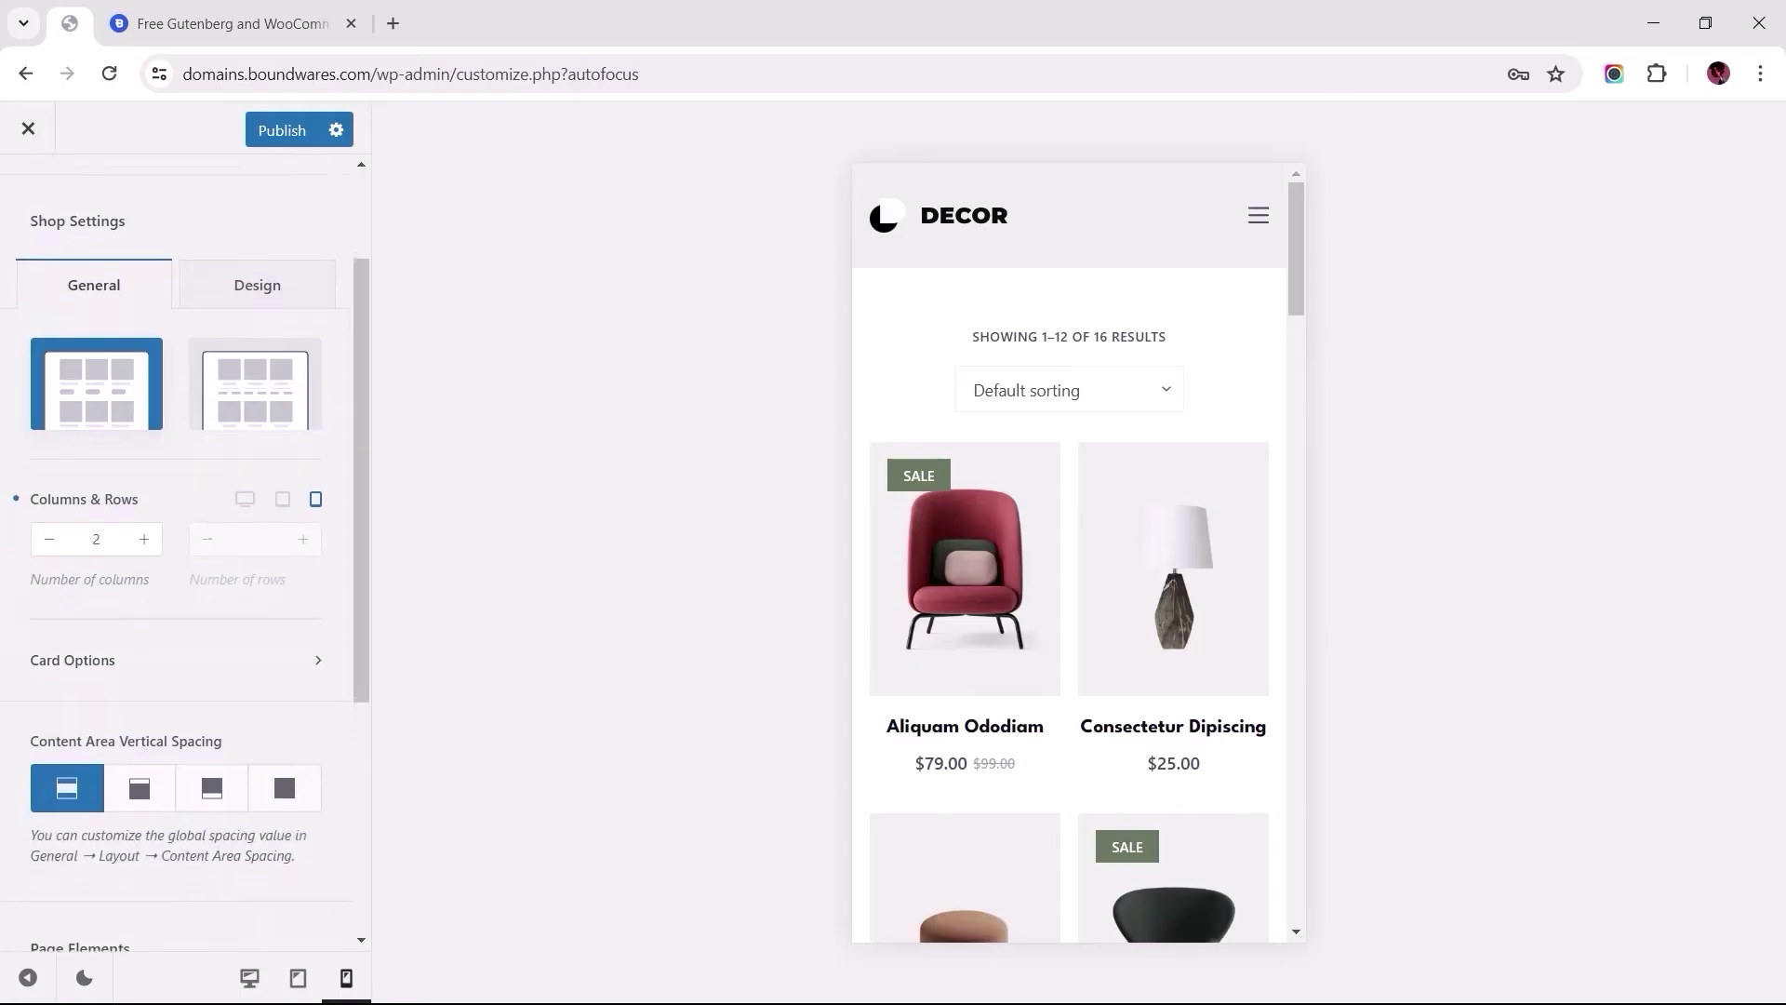
scroll(140, 698, down, 2)
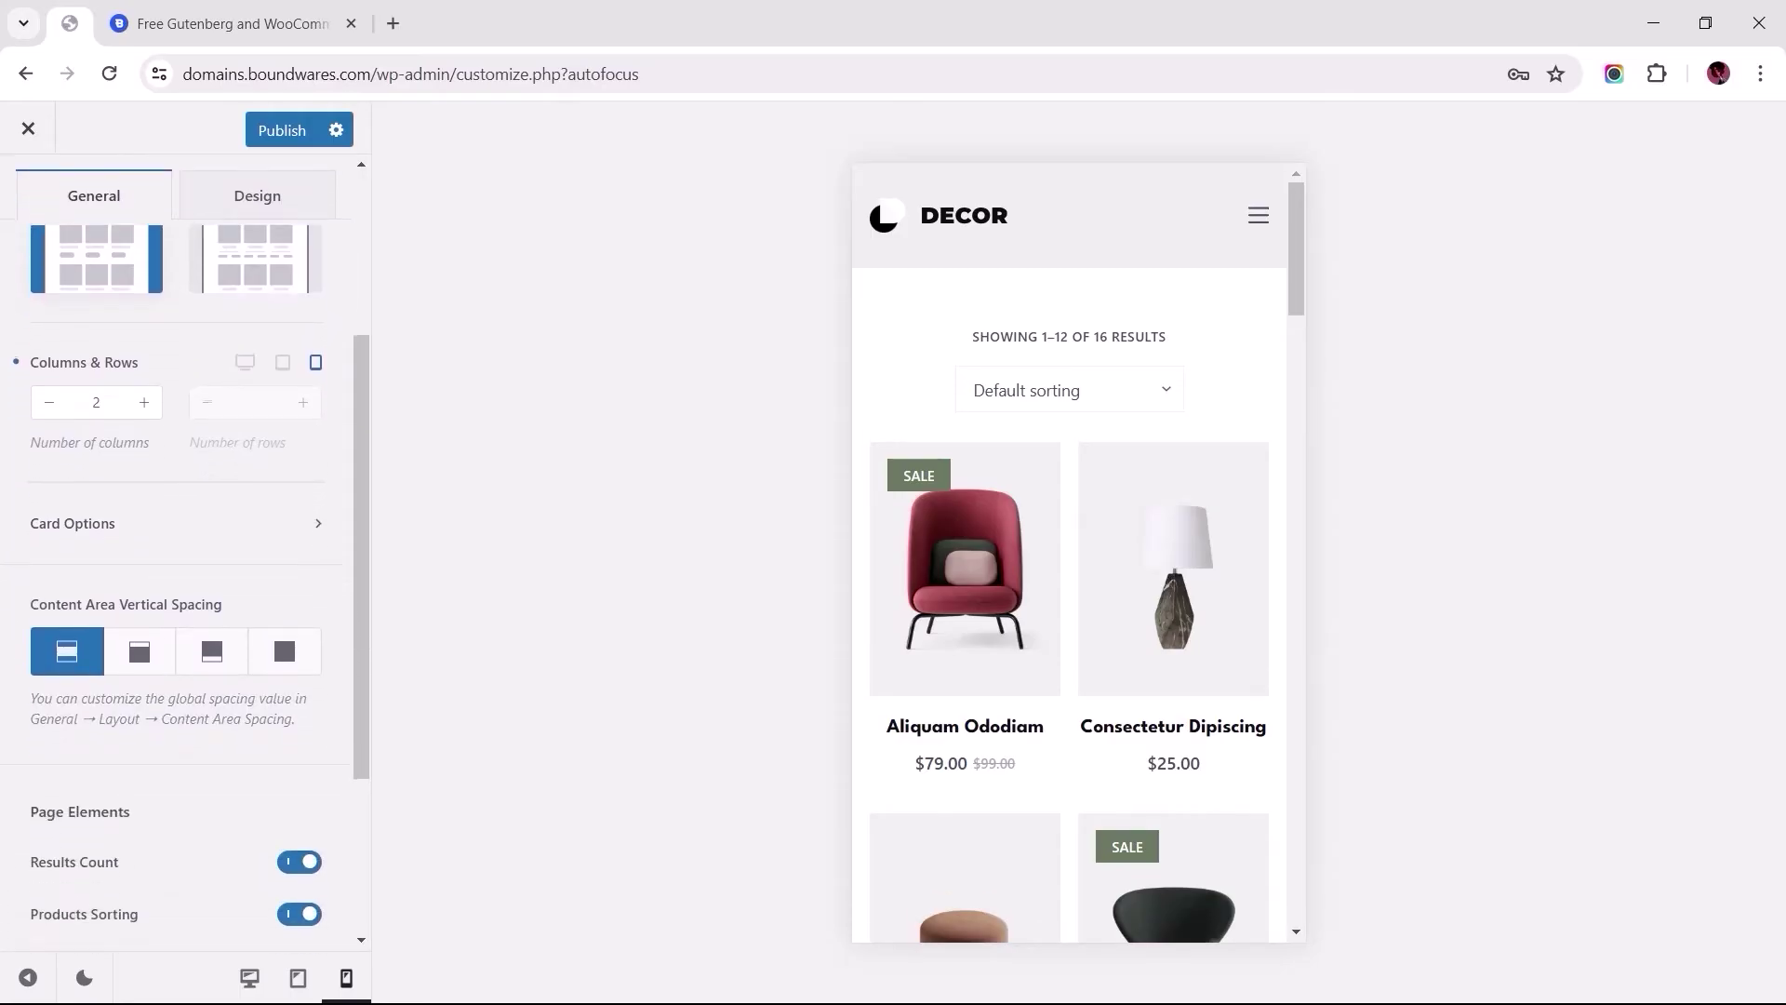
scroll(140, 699, down, 2)
scroll(140, 697, down, 2)
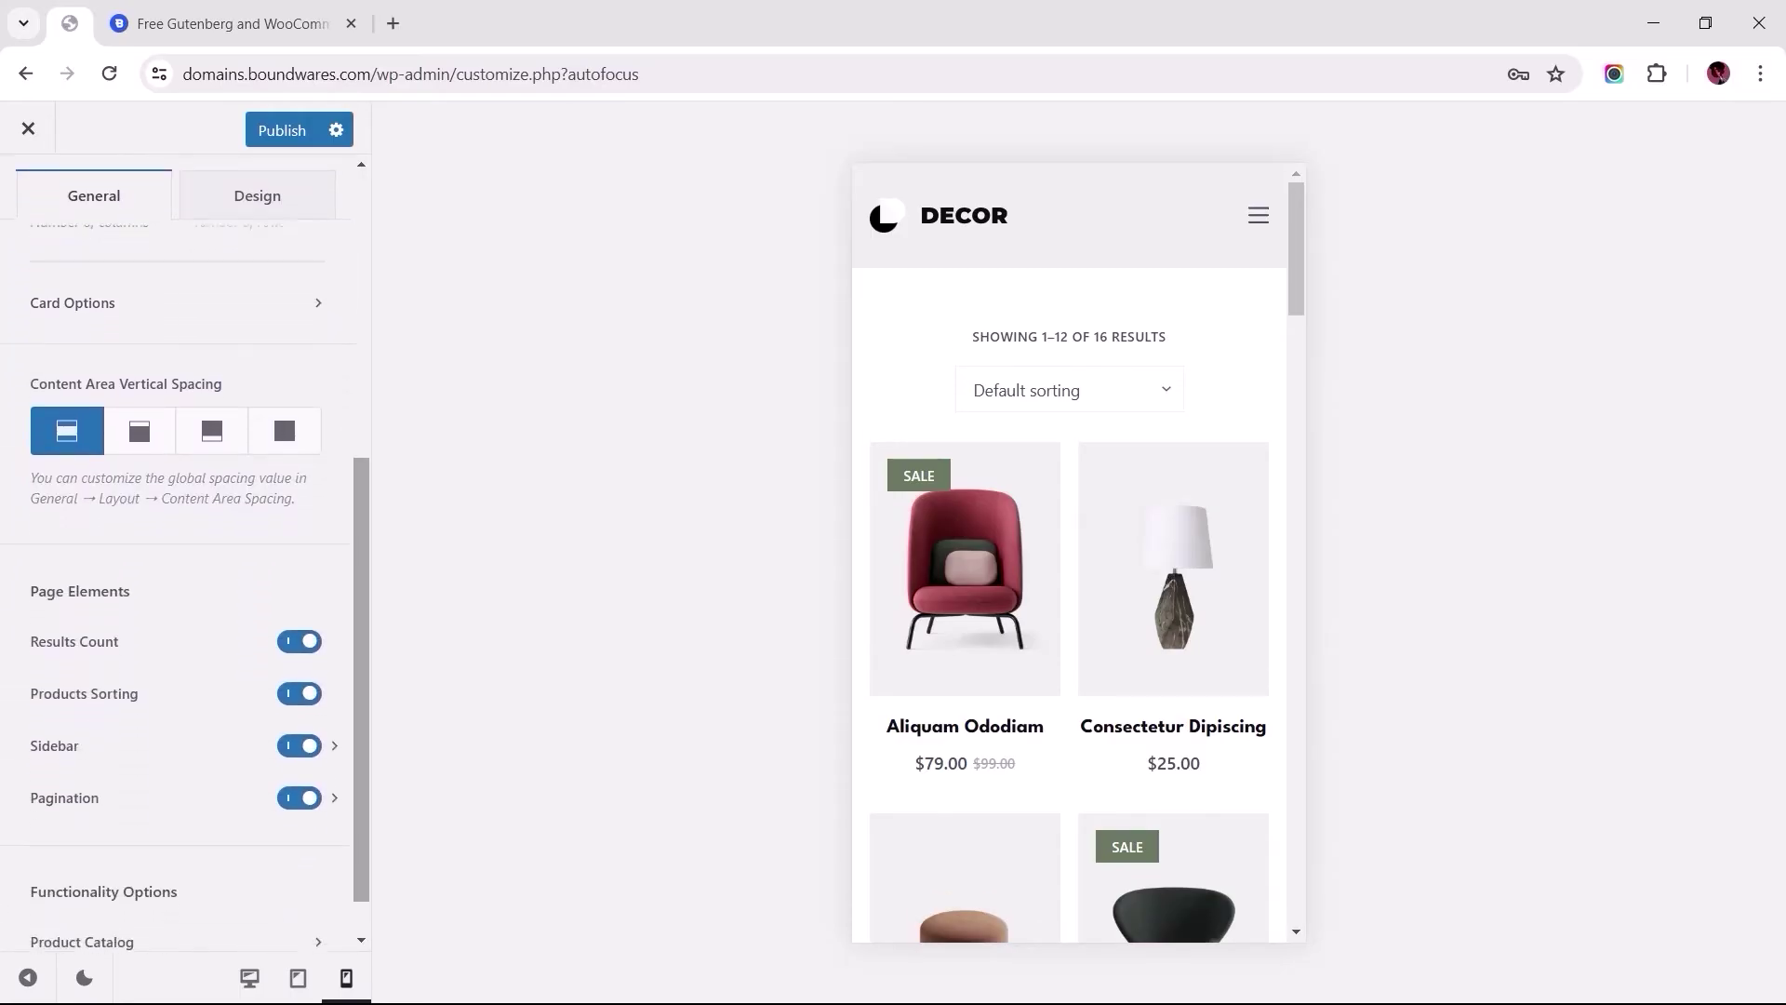
scroll(141, 699, down, 2)
Remove the shop sidebar and show four product columns on desktop.
click(250, 977)
click(299, 692)
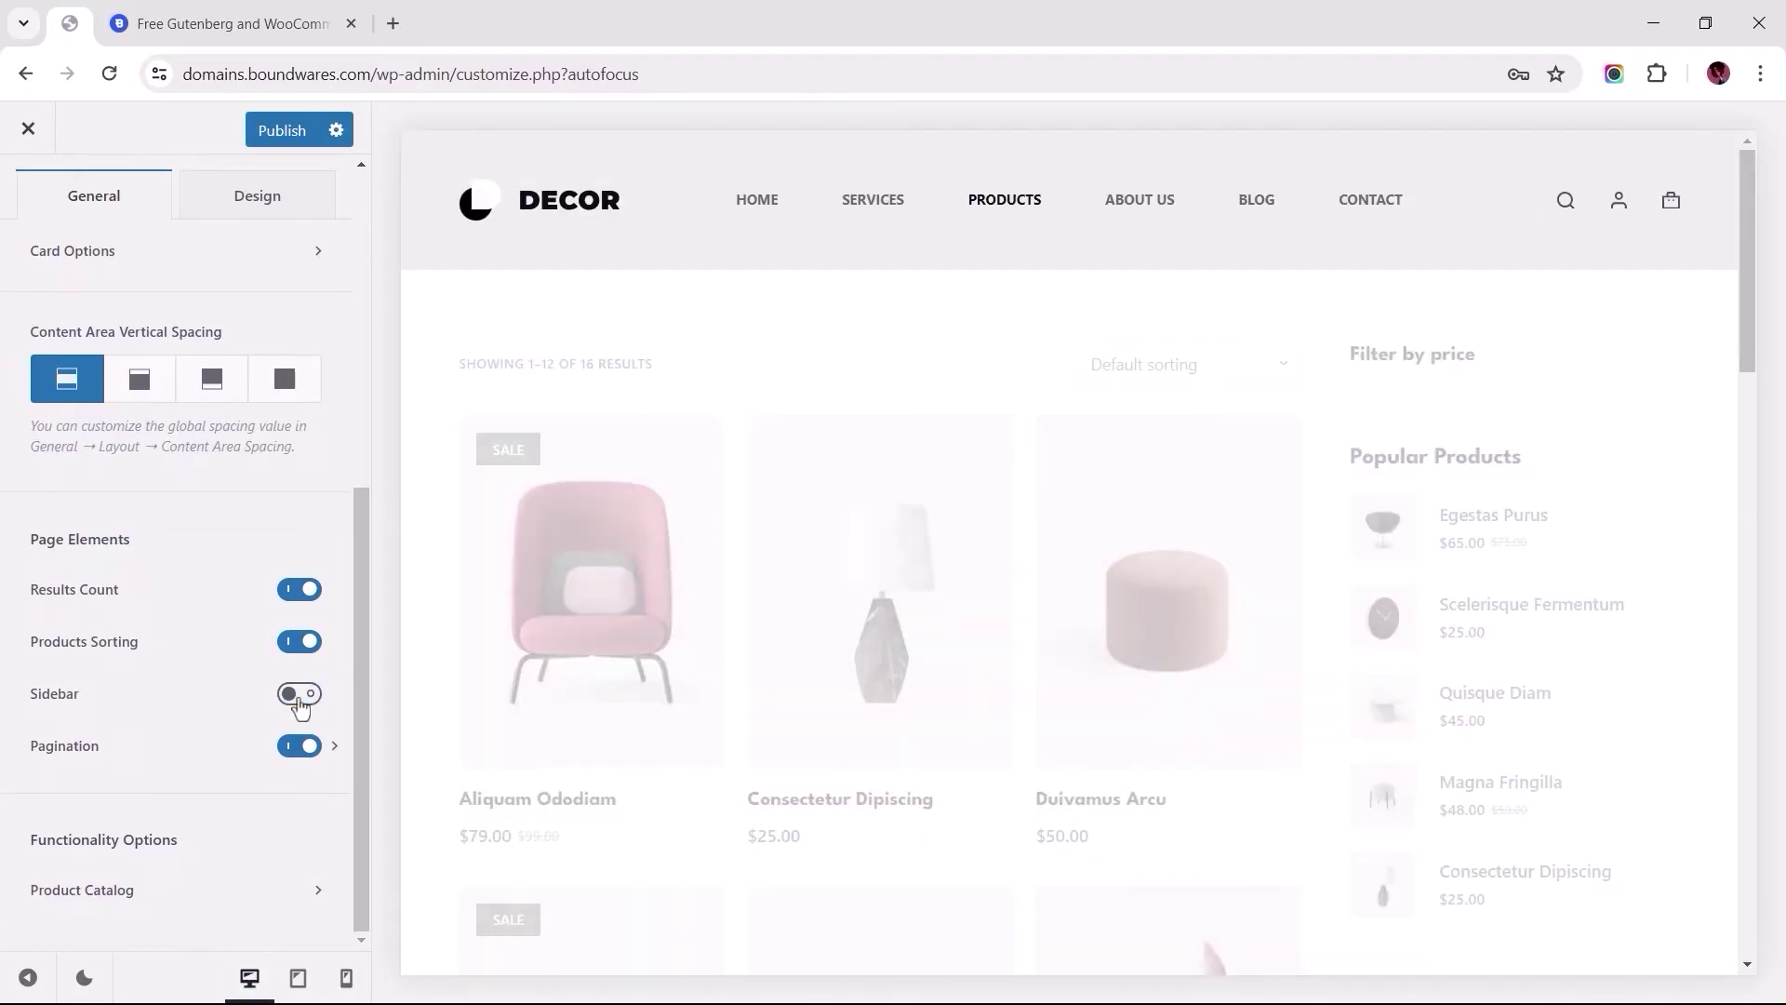
scroll(140, 698, up, 2)
scroll(182, 560, up, 4)
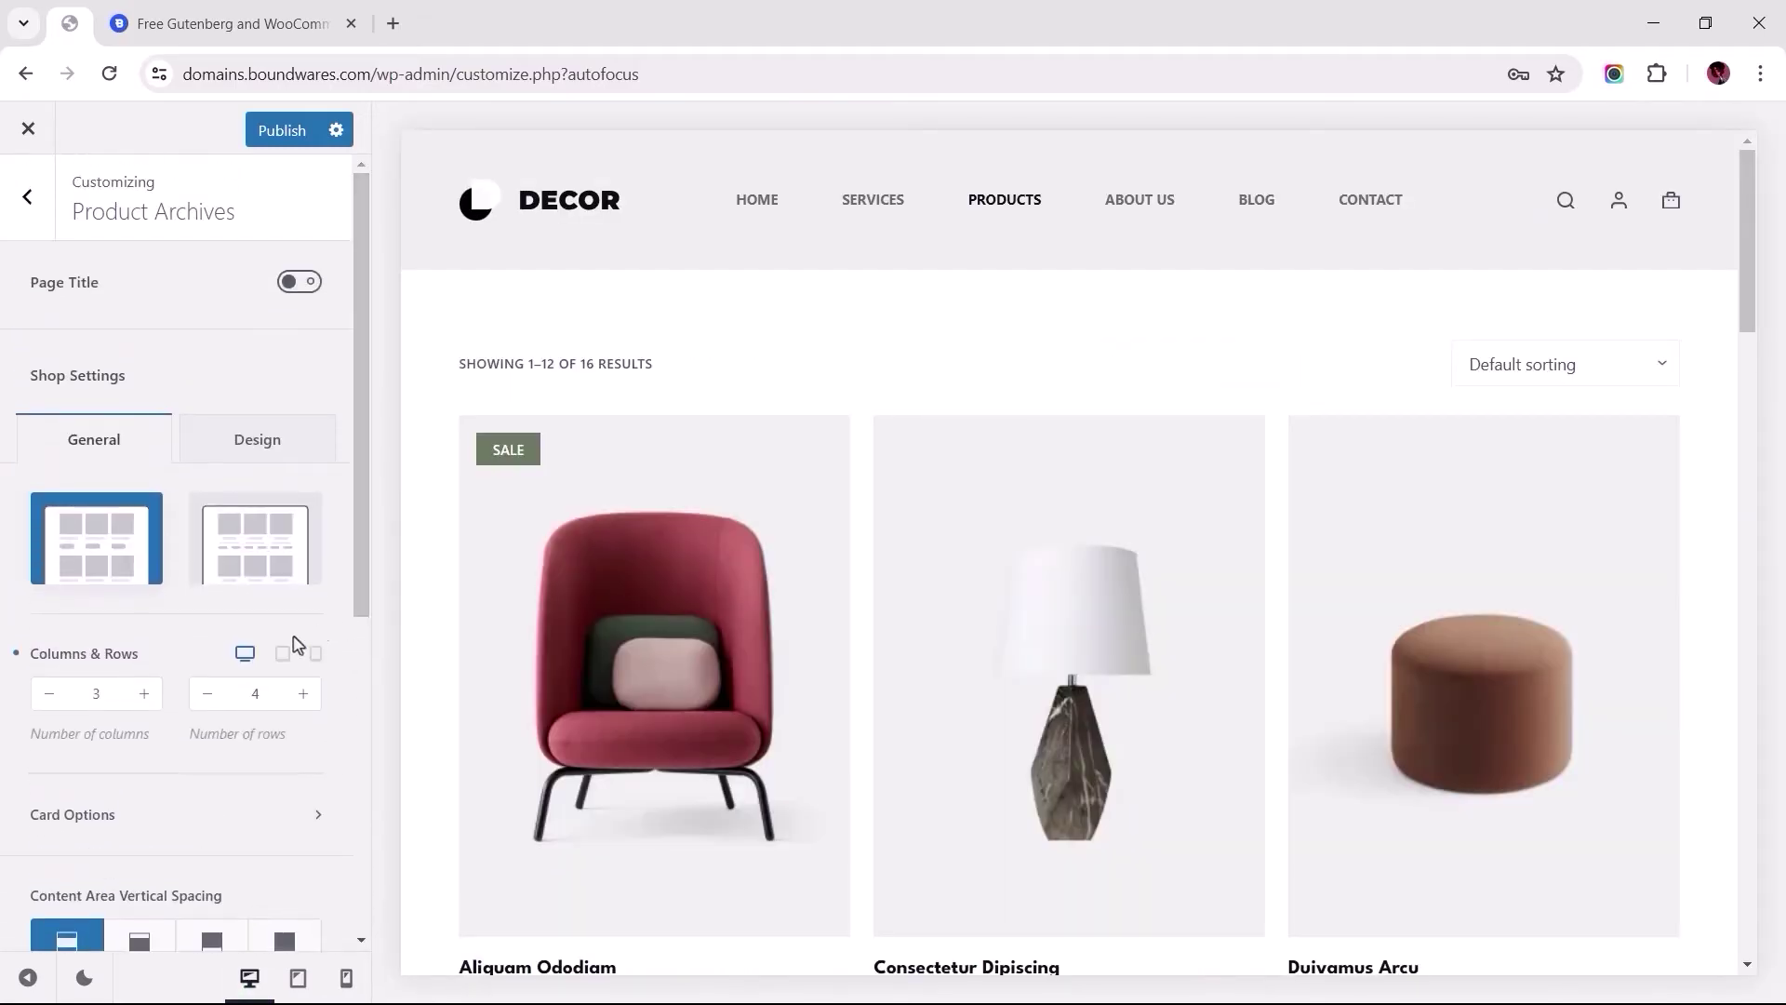
click(144, 692)
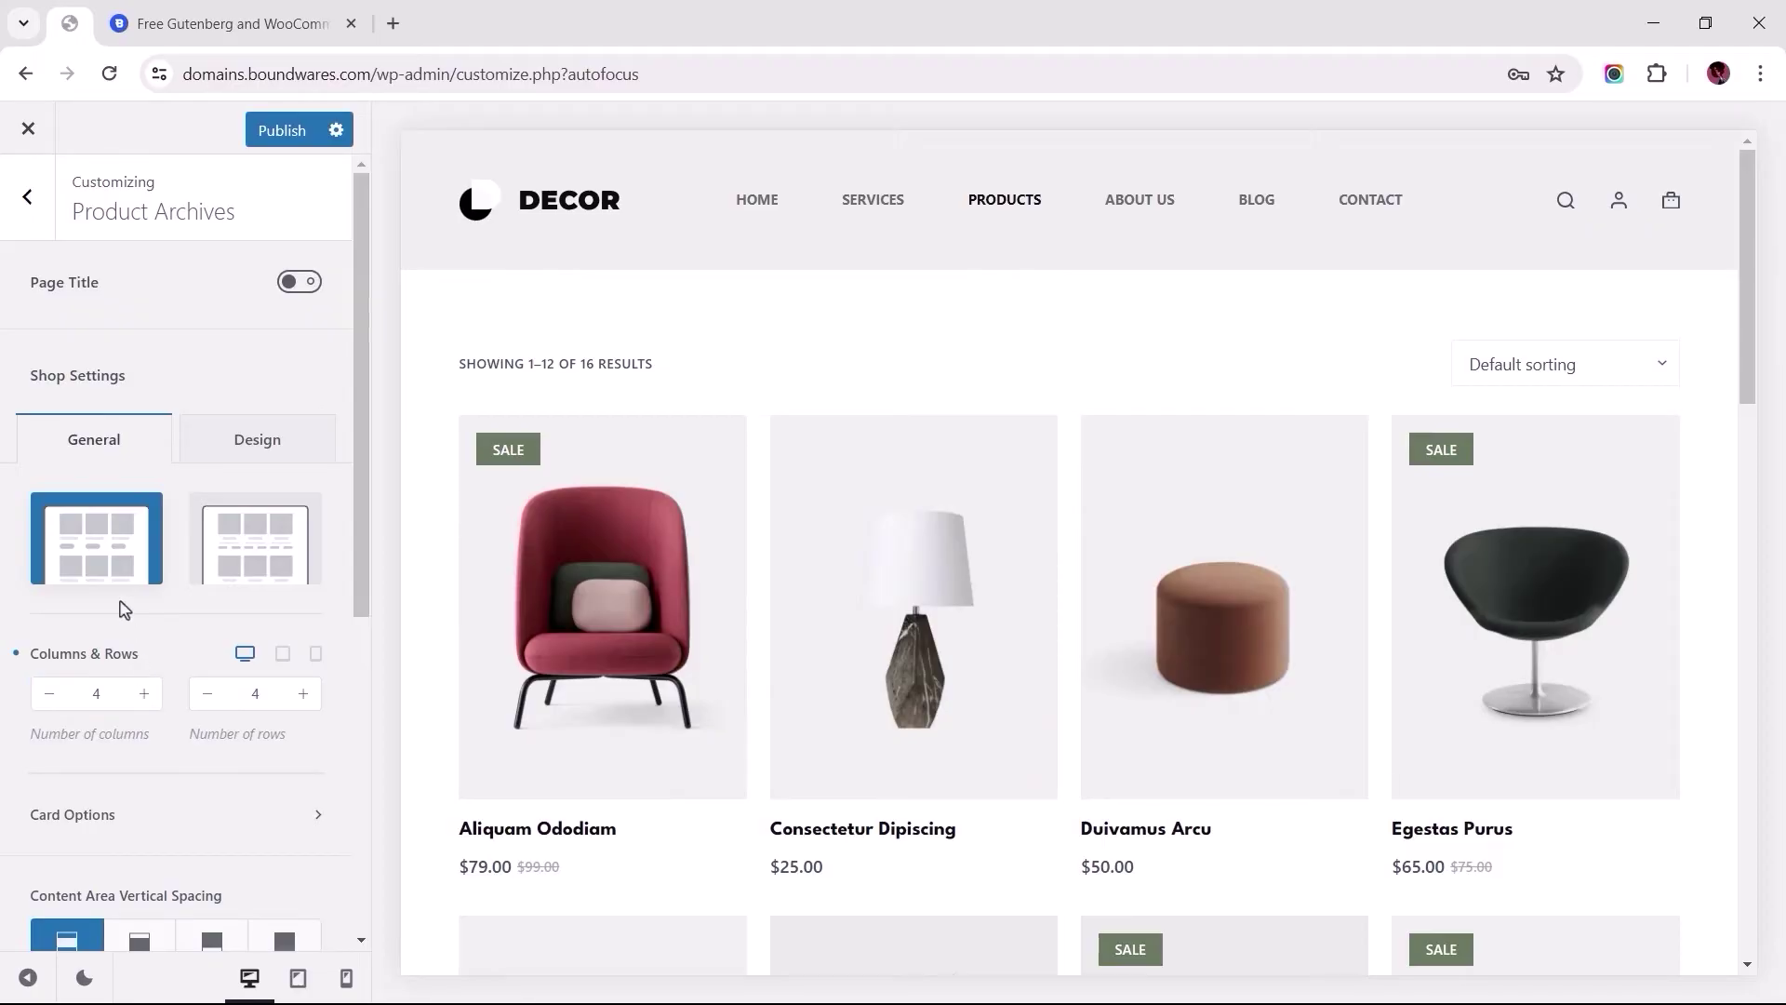
click(29, 206)
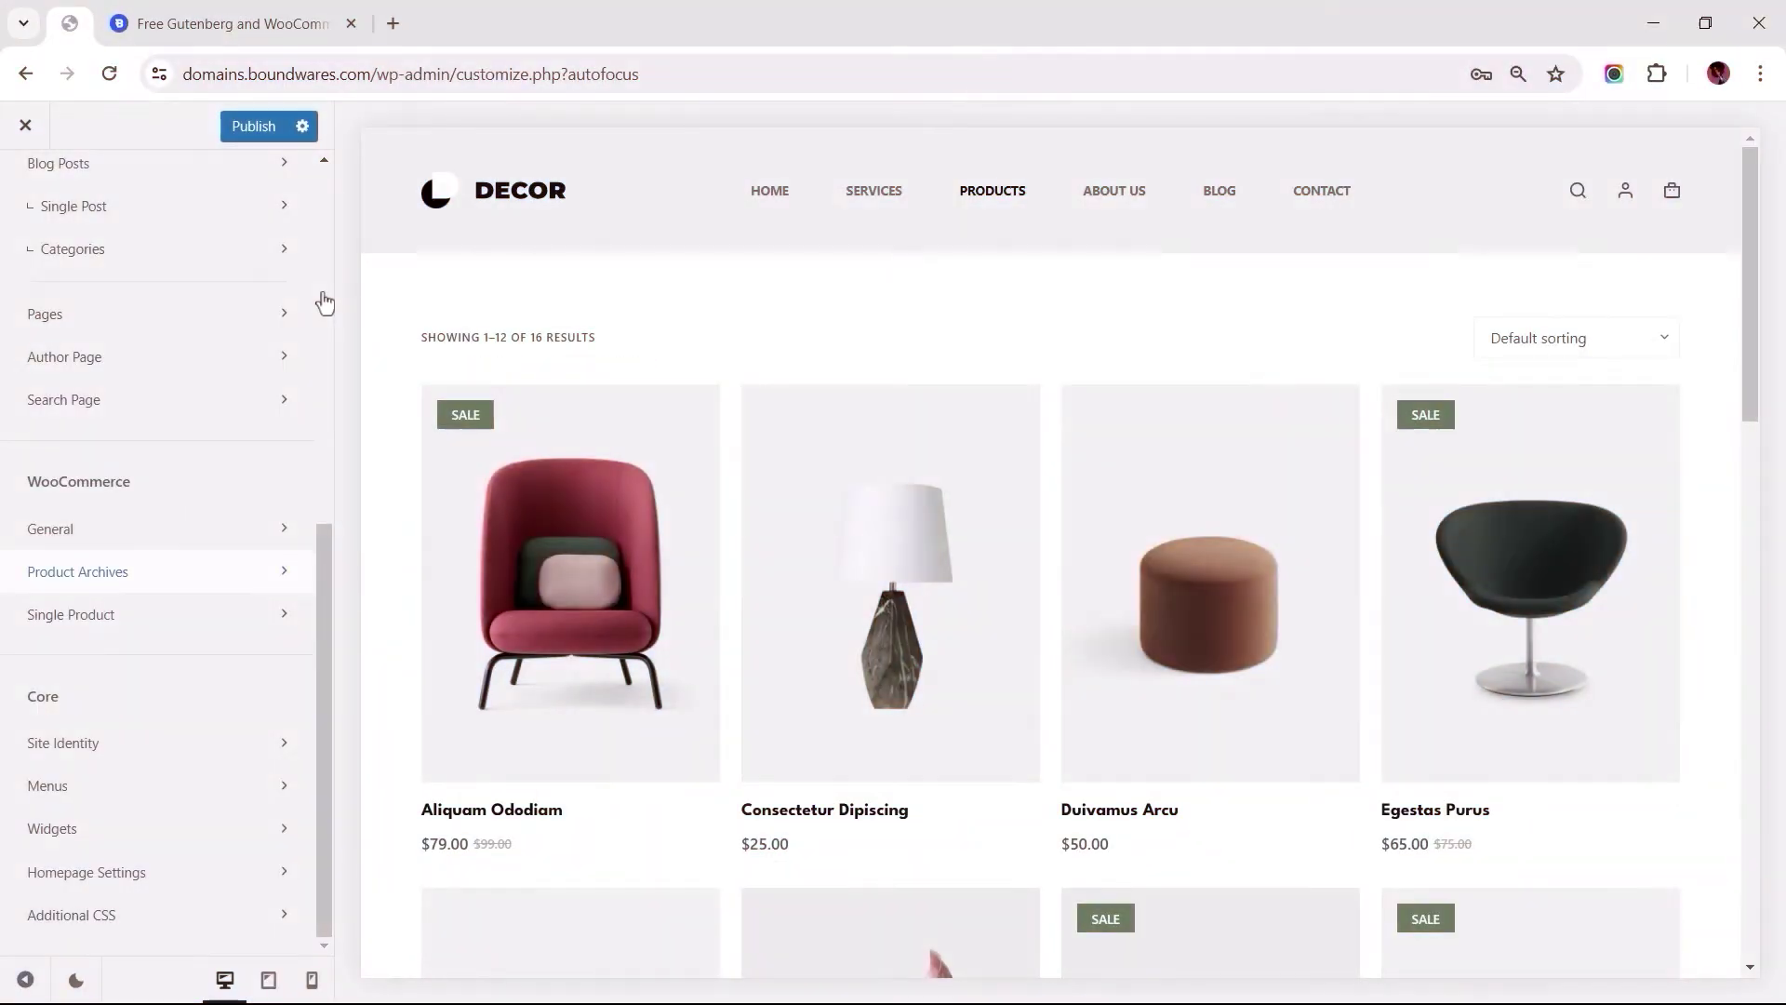
Turn on the product gallery lightbox and test it on the chair image.
click(95, 614)
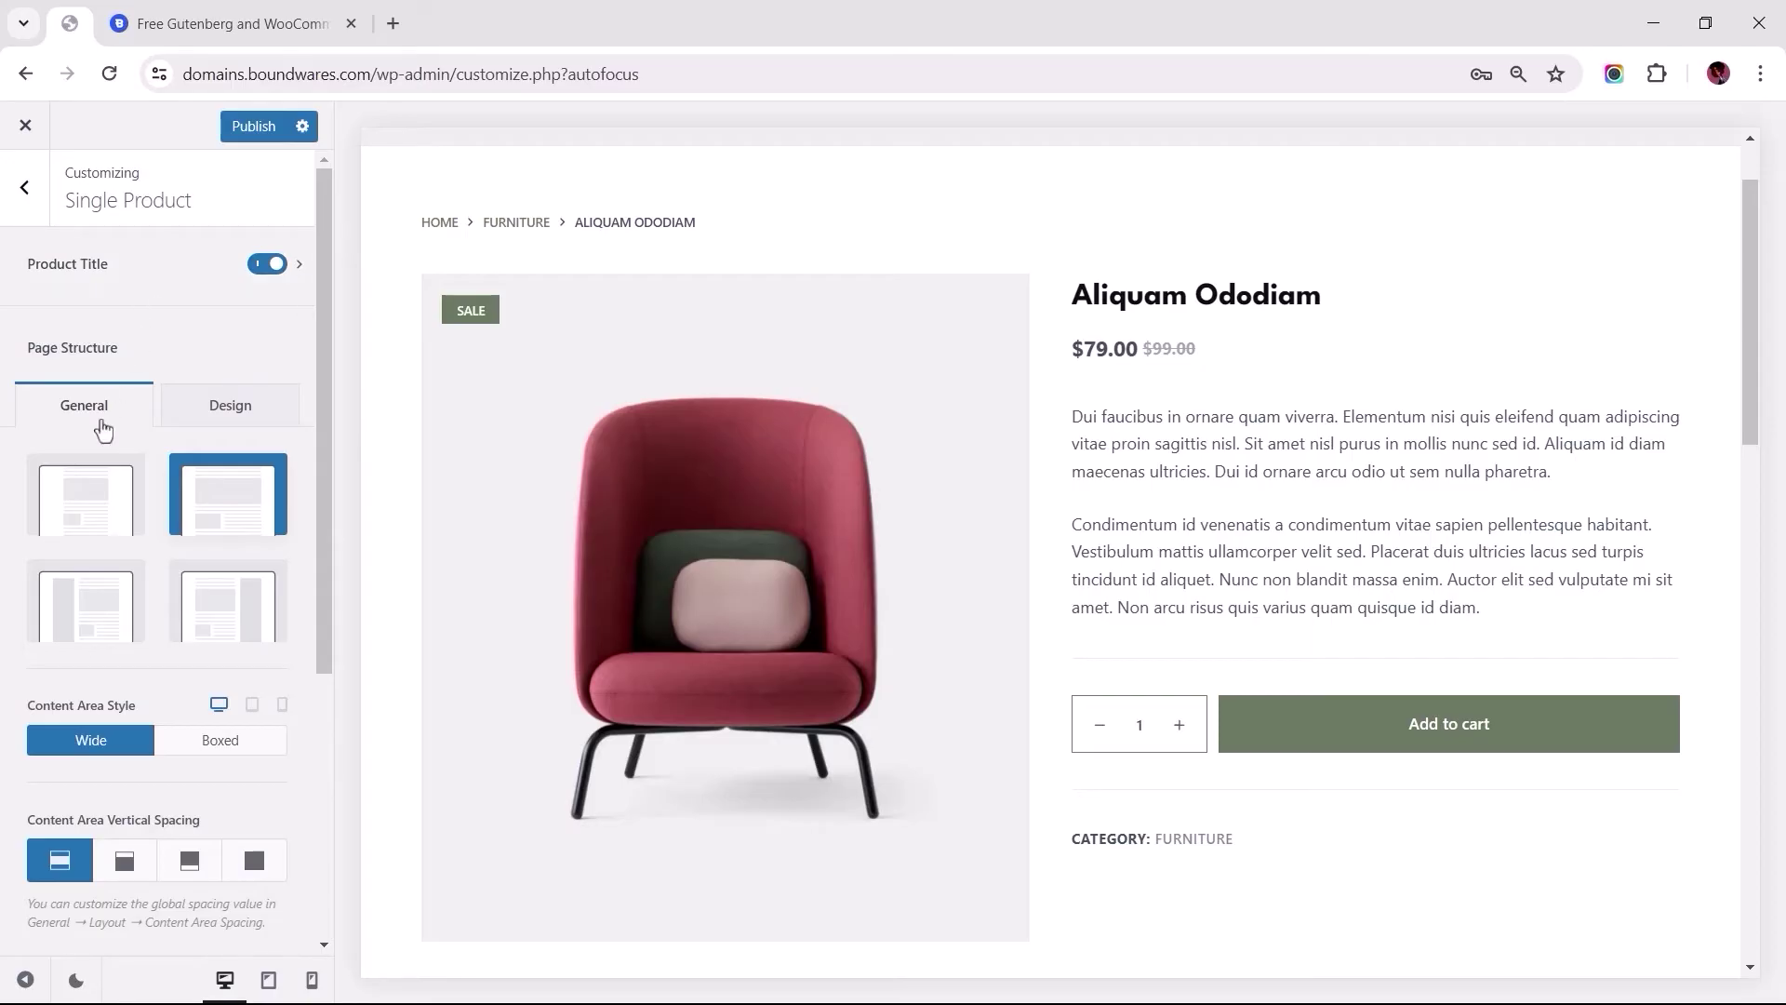
scroll(182, 489, down, 3)
scroll(182, 559, down, 3)
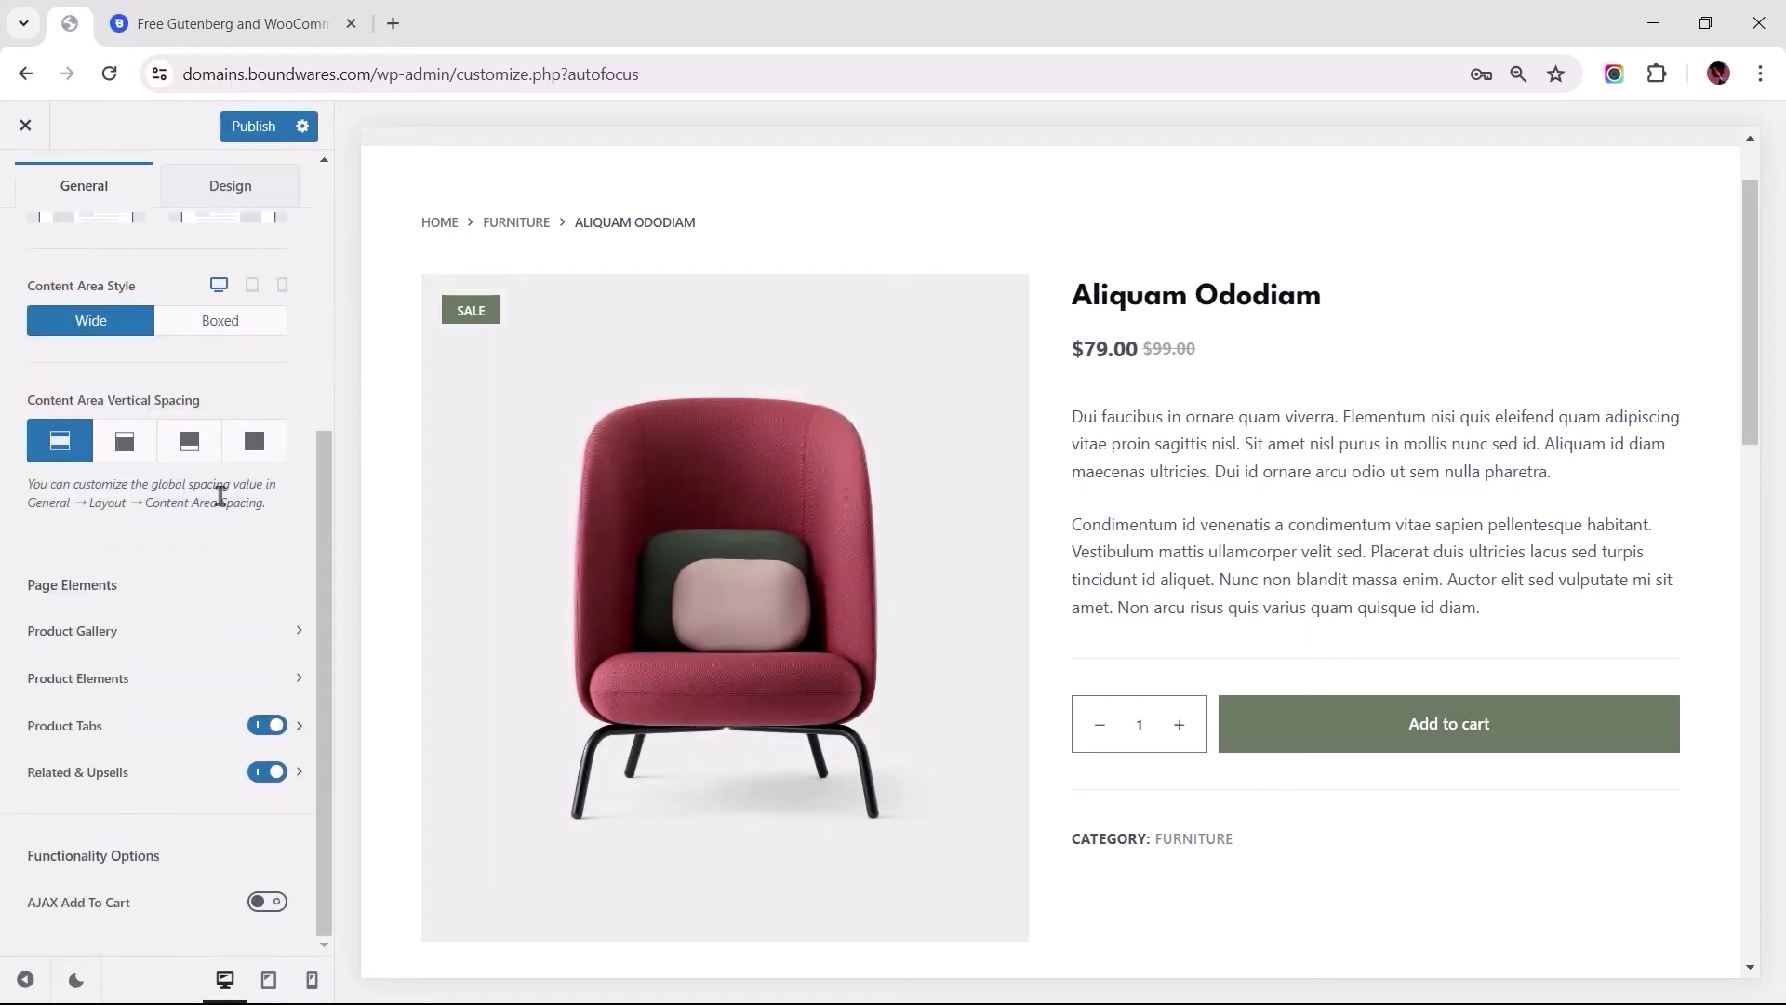
click(177, 636)
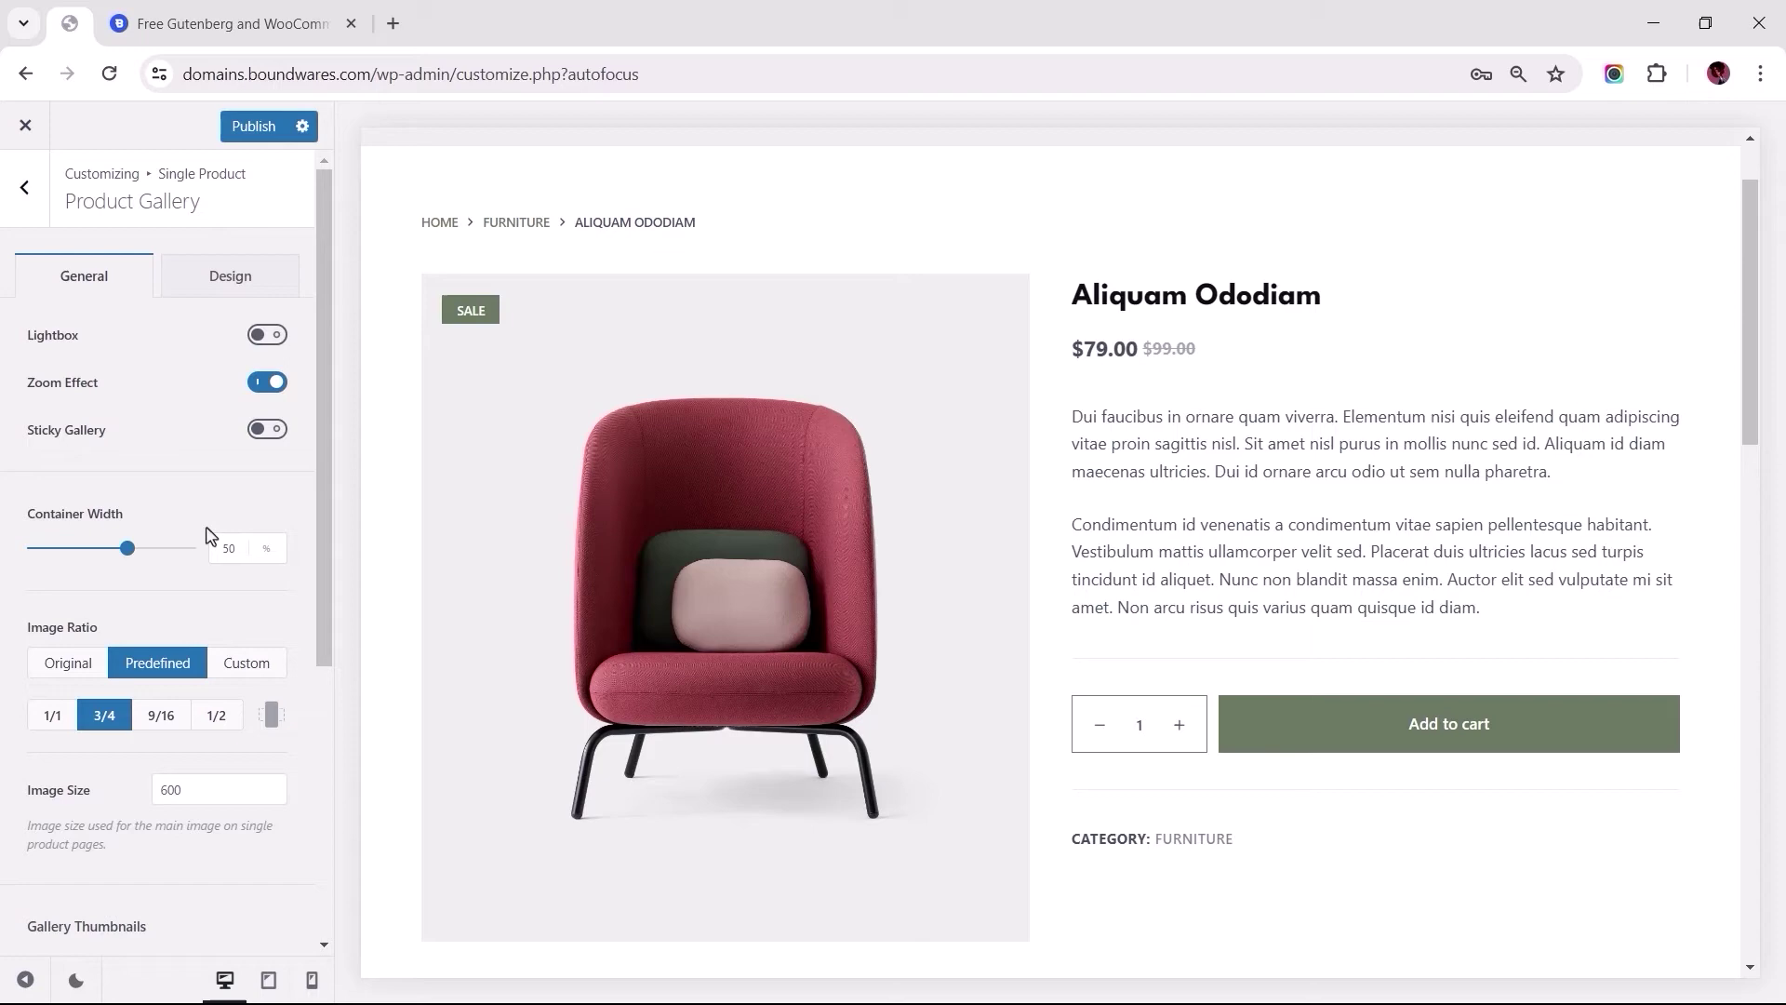
click(267, 336)
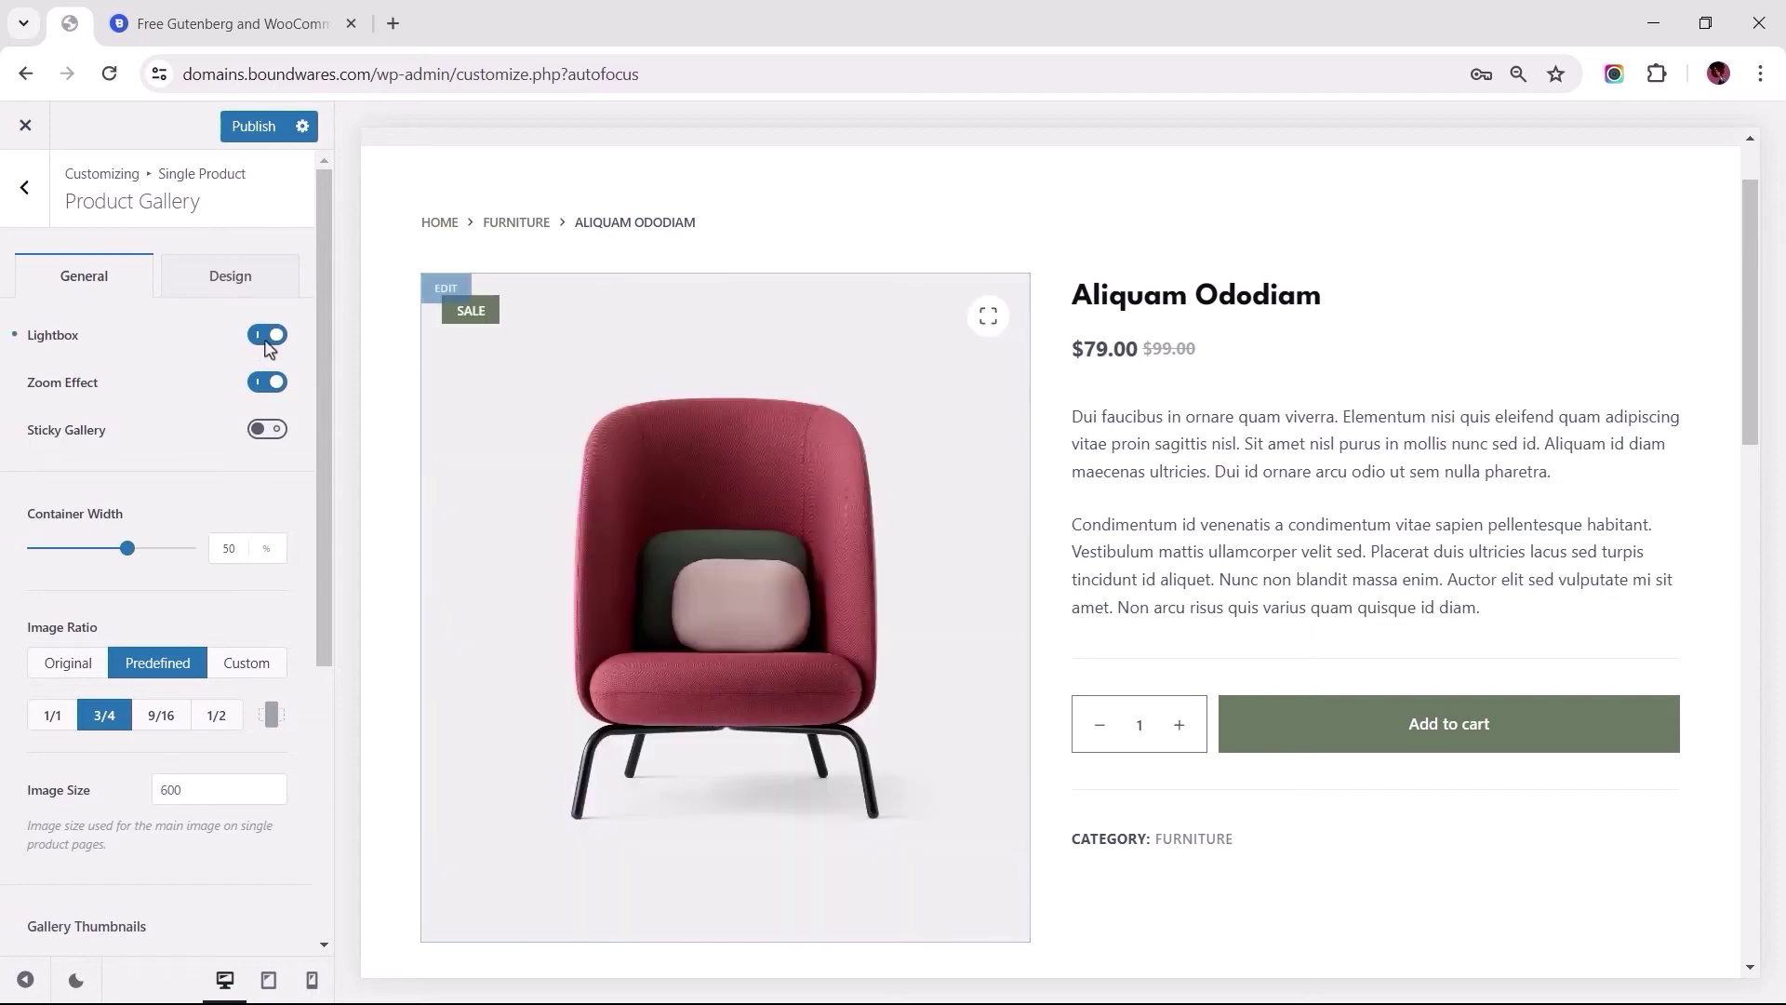
click(990, 317)
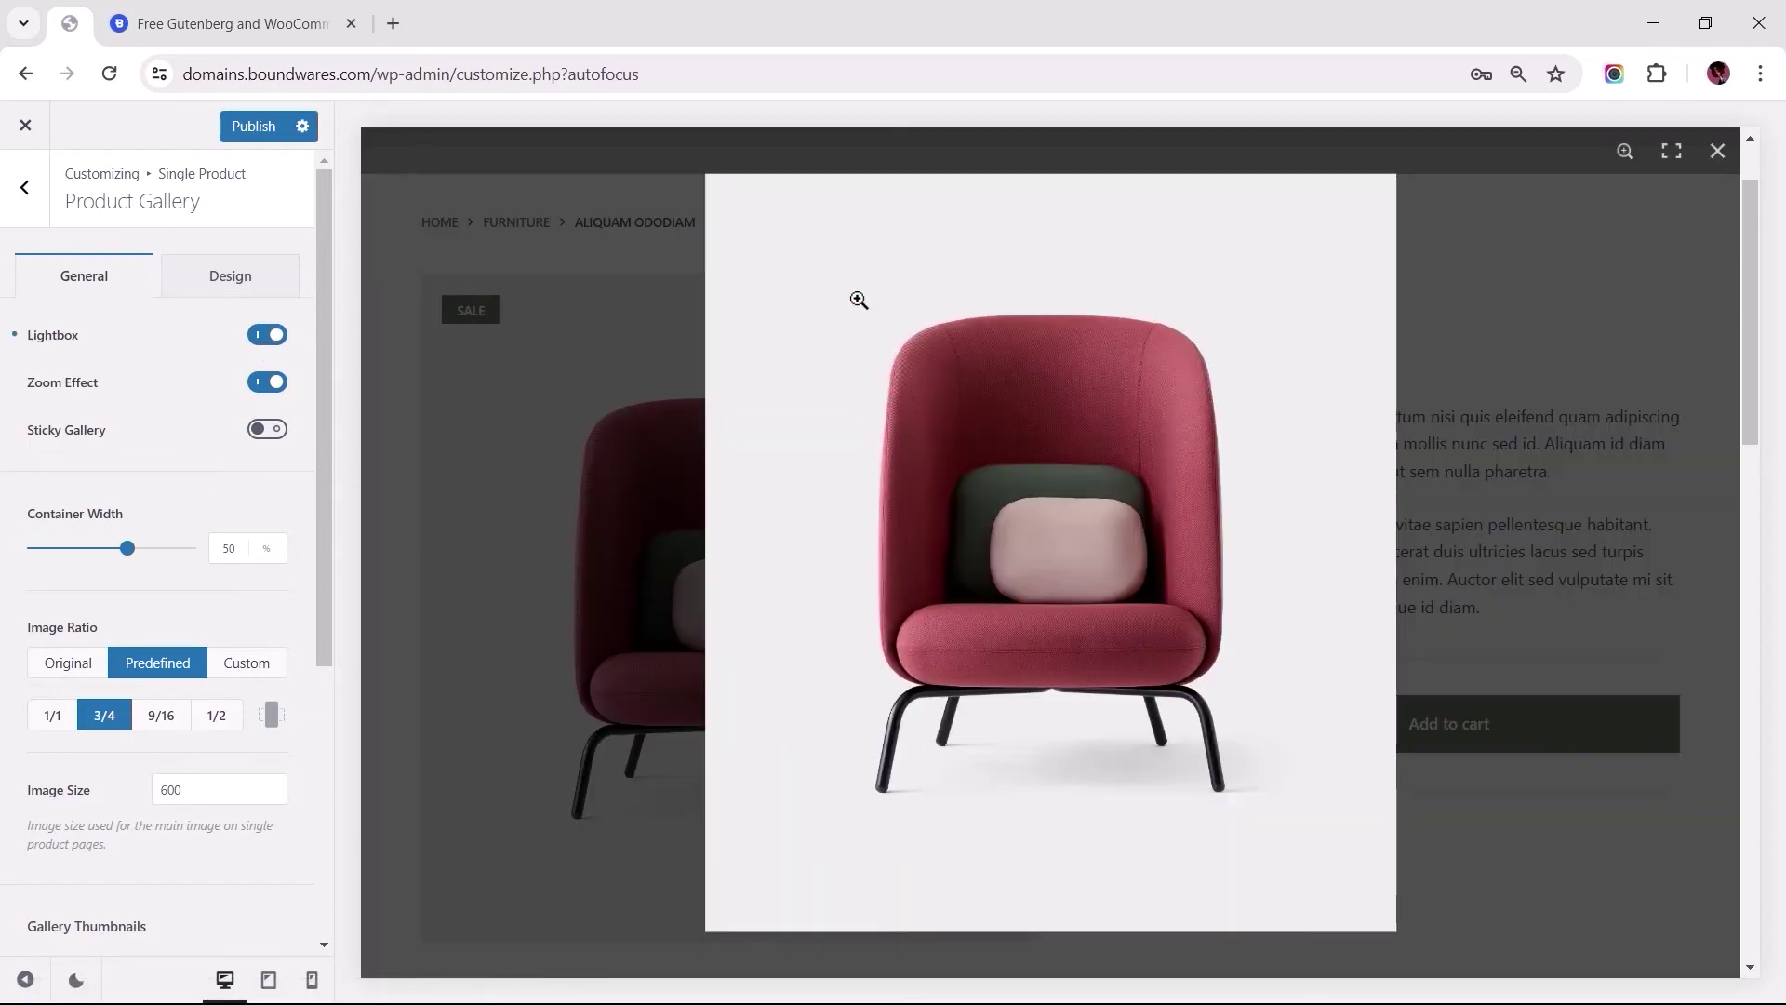
click(556, 262)
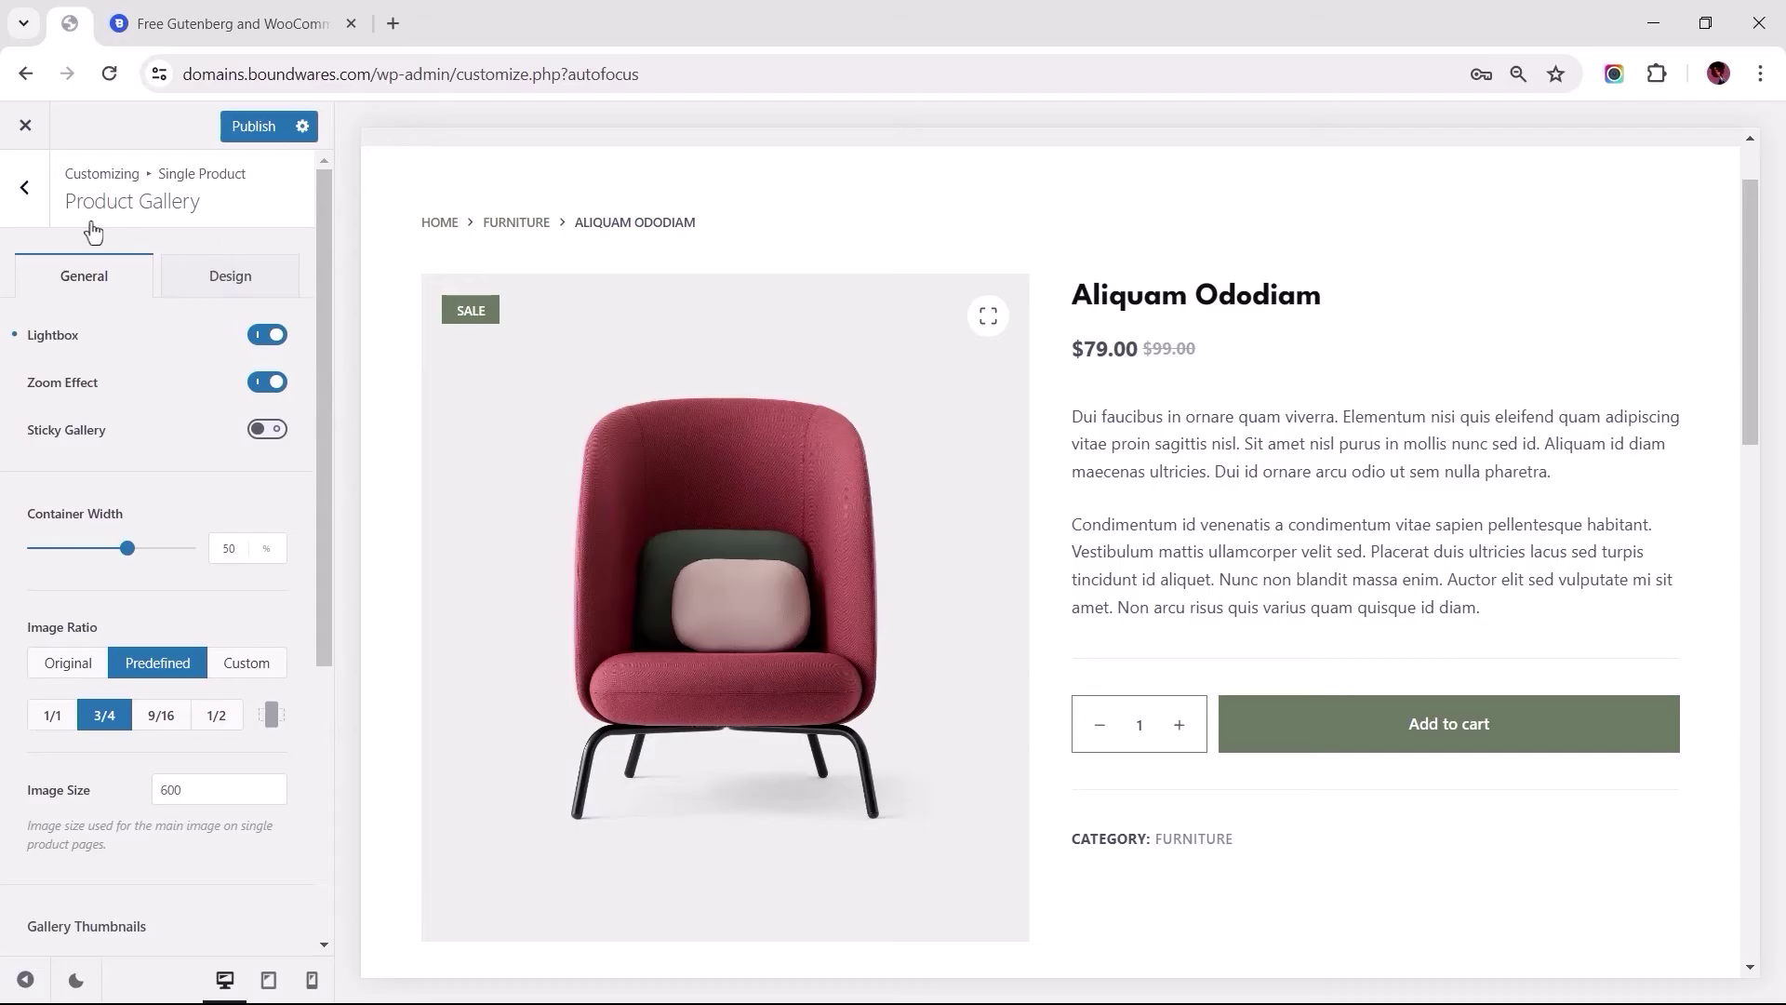
click(26, 186)
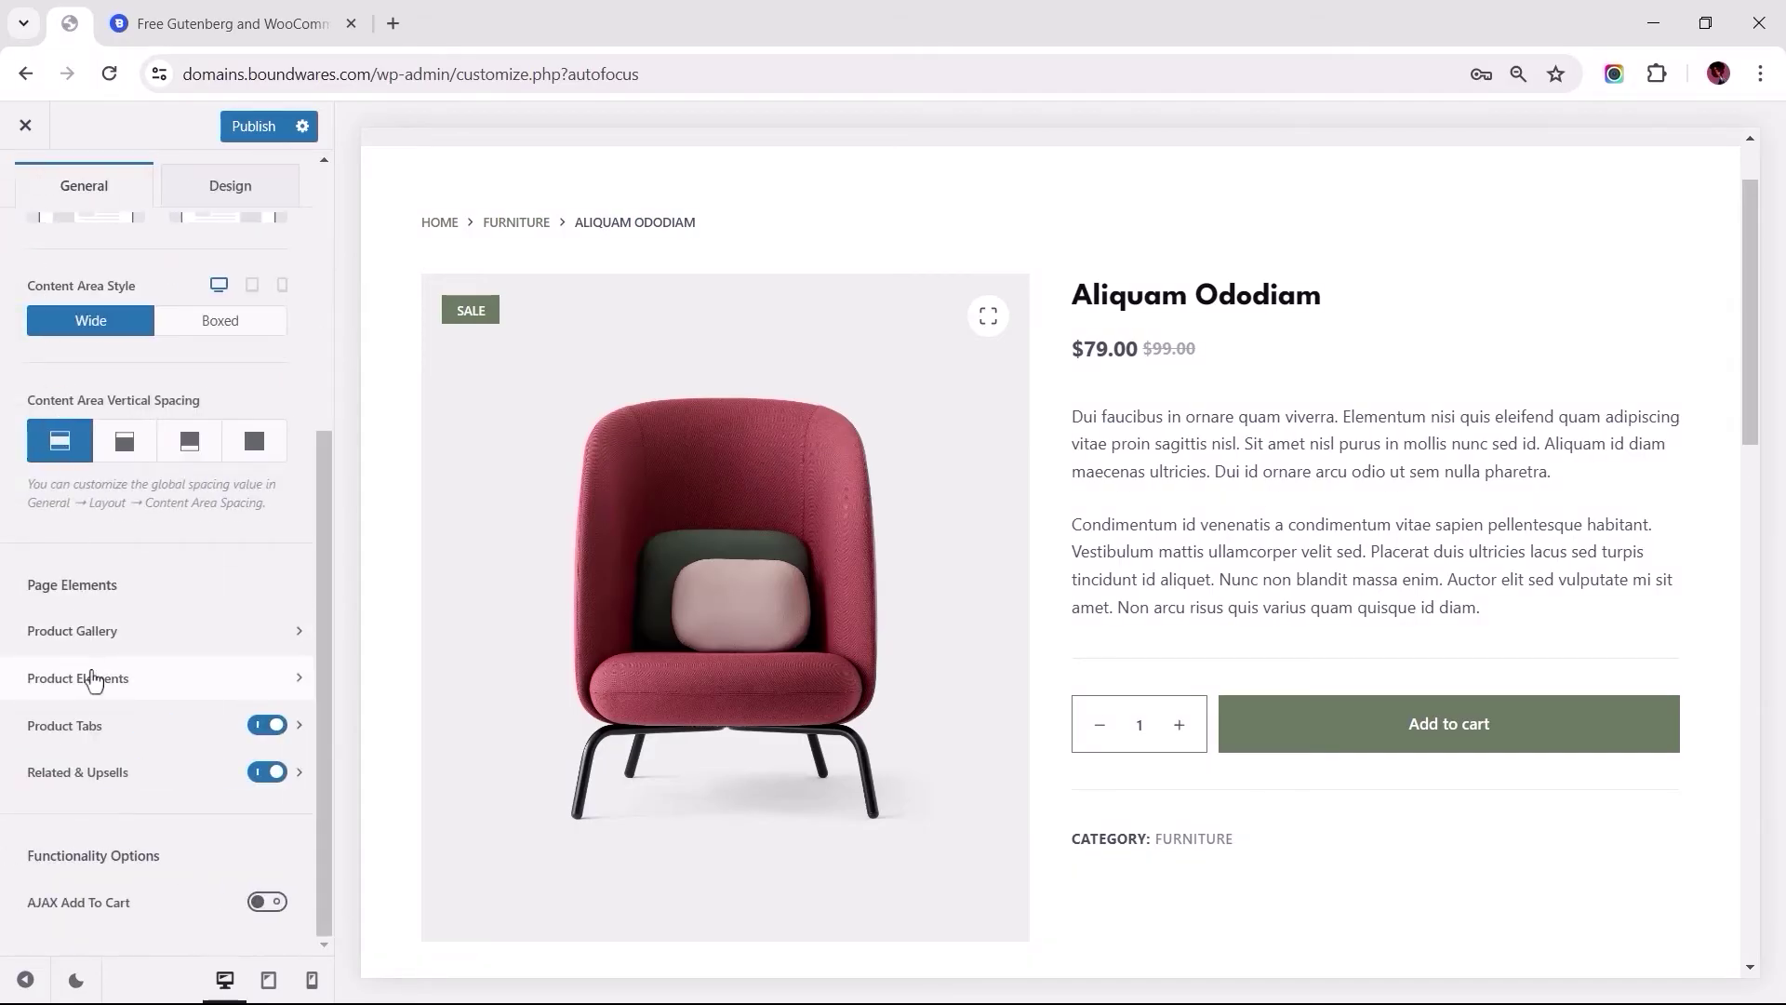
Enable the Payment Methods badges among the single product elements.
click(93, 680)
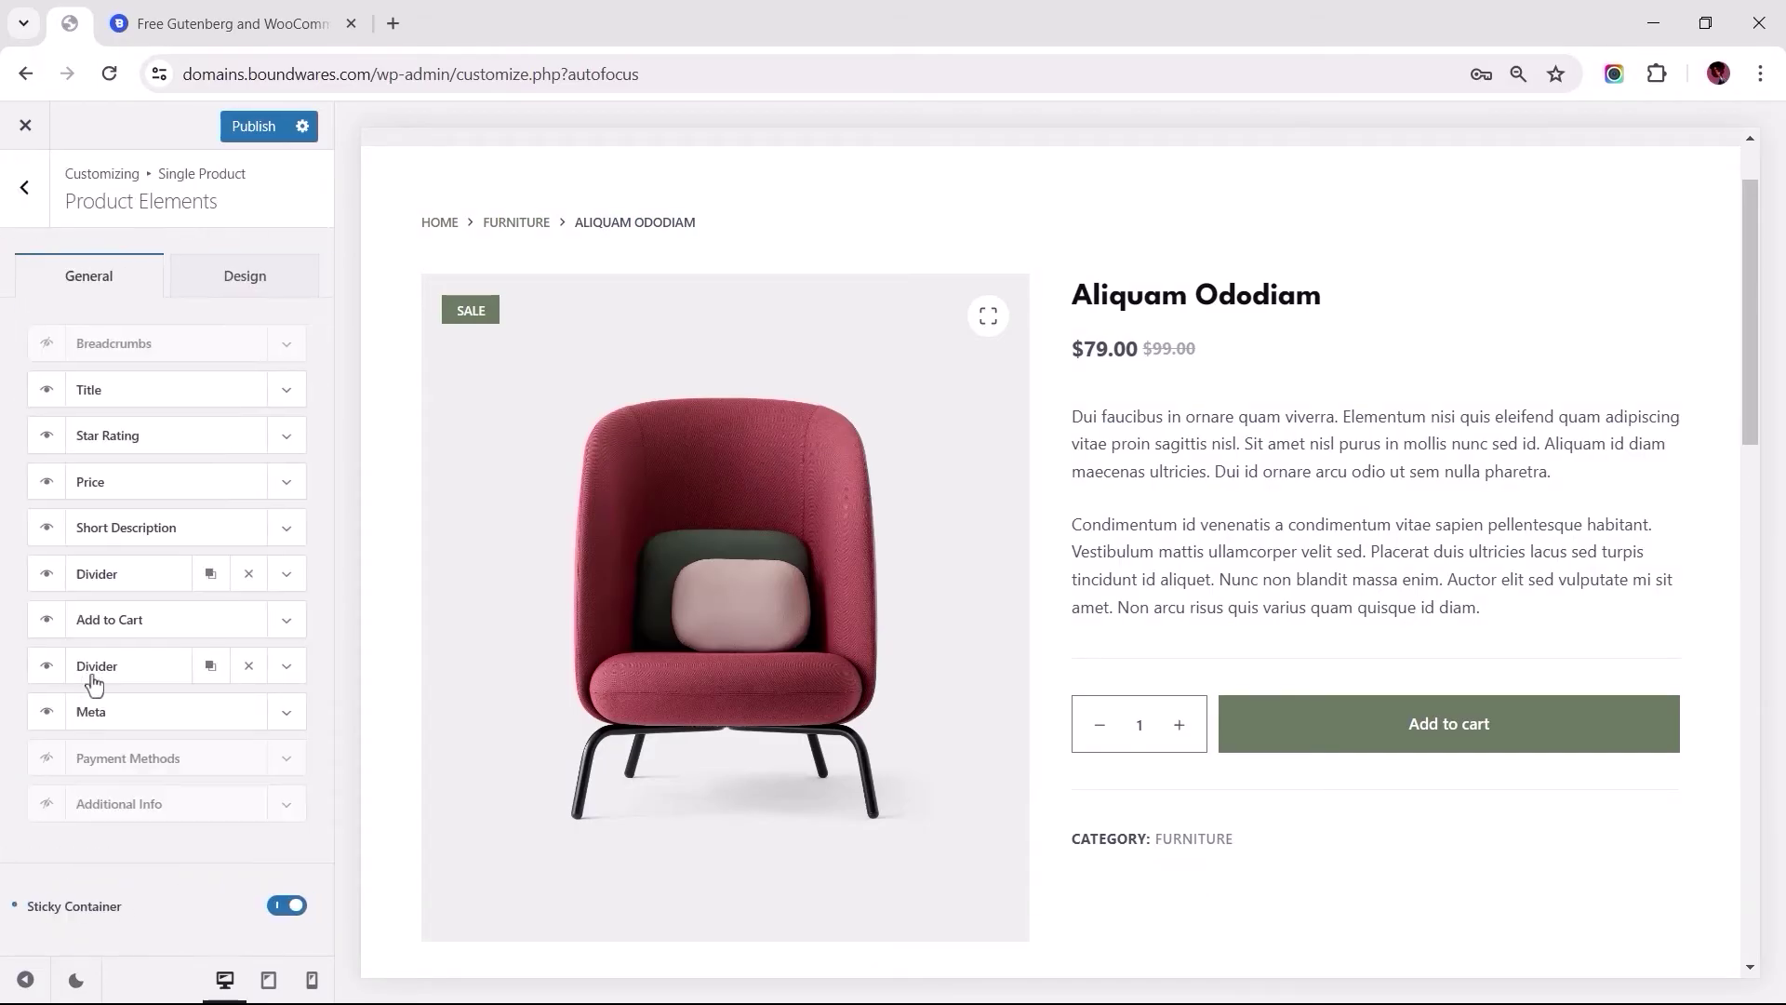
mouse_move(96, 637)
mouse_down()
mouse_move(98, 613)
mouse_move(100, 666)
mouse_up()
click(47, 758)
click(286, 758)
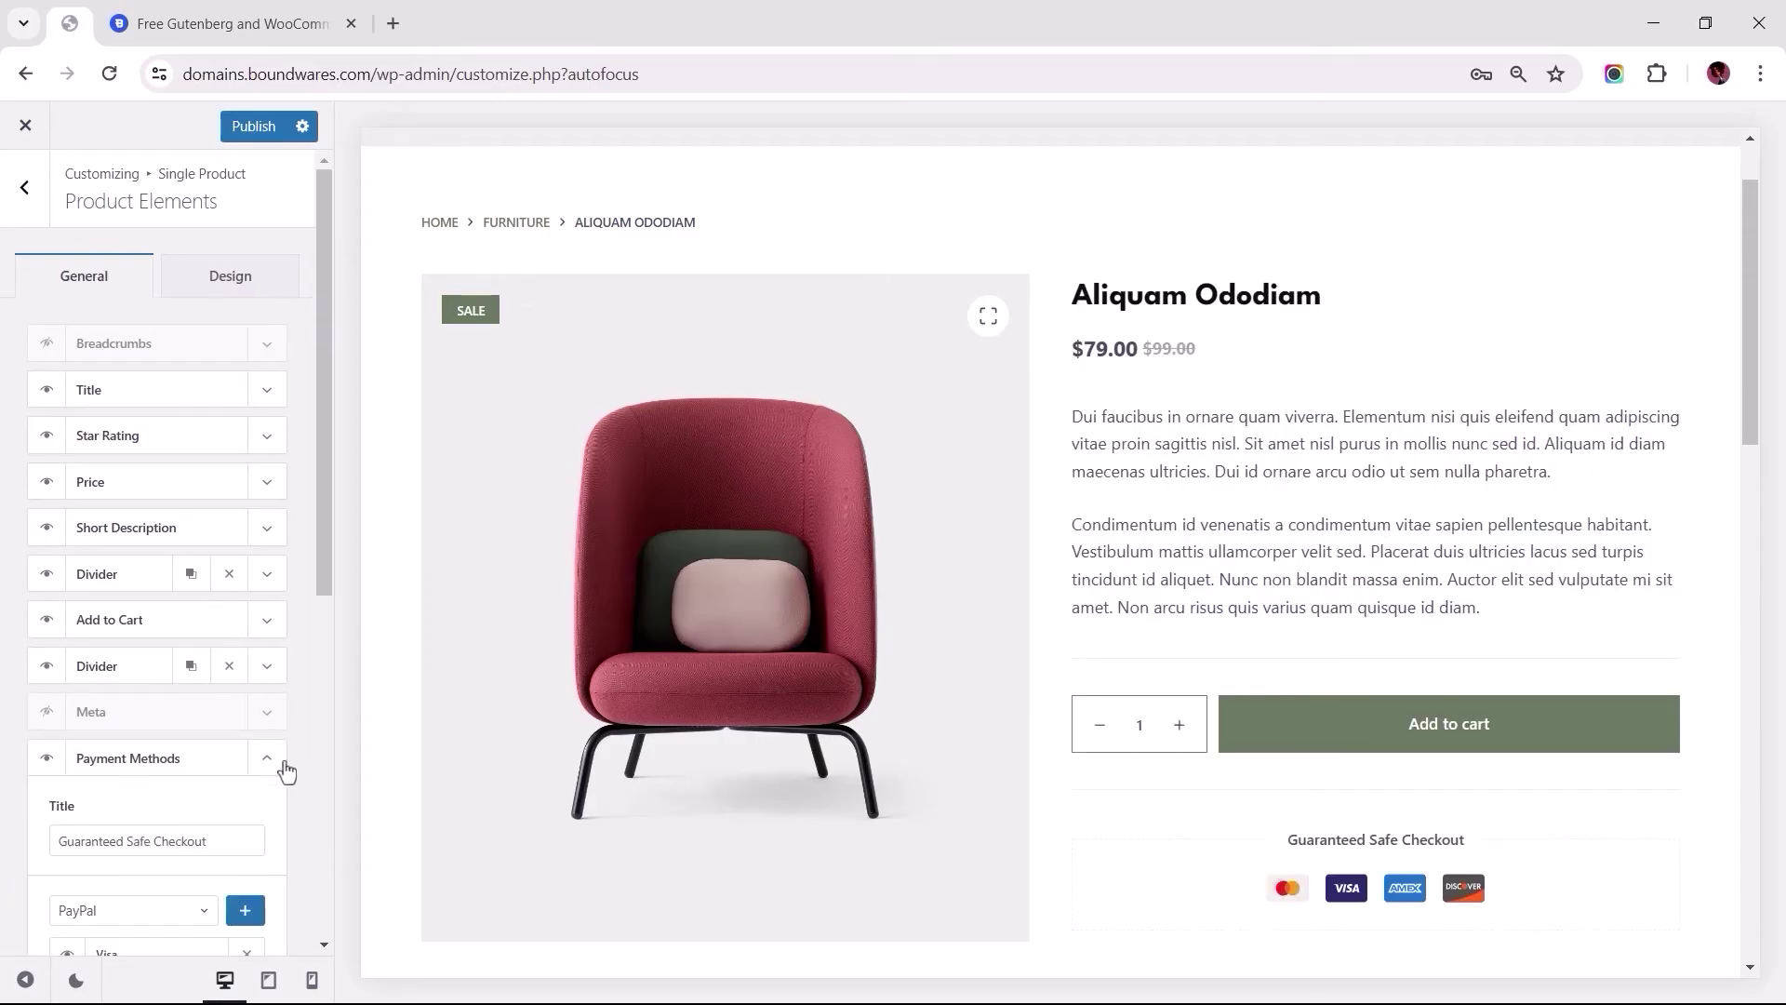
scroll(168, 698, down, 5)
scroll(168, 628, down, 5)
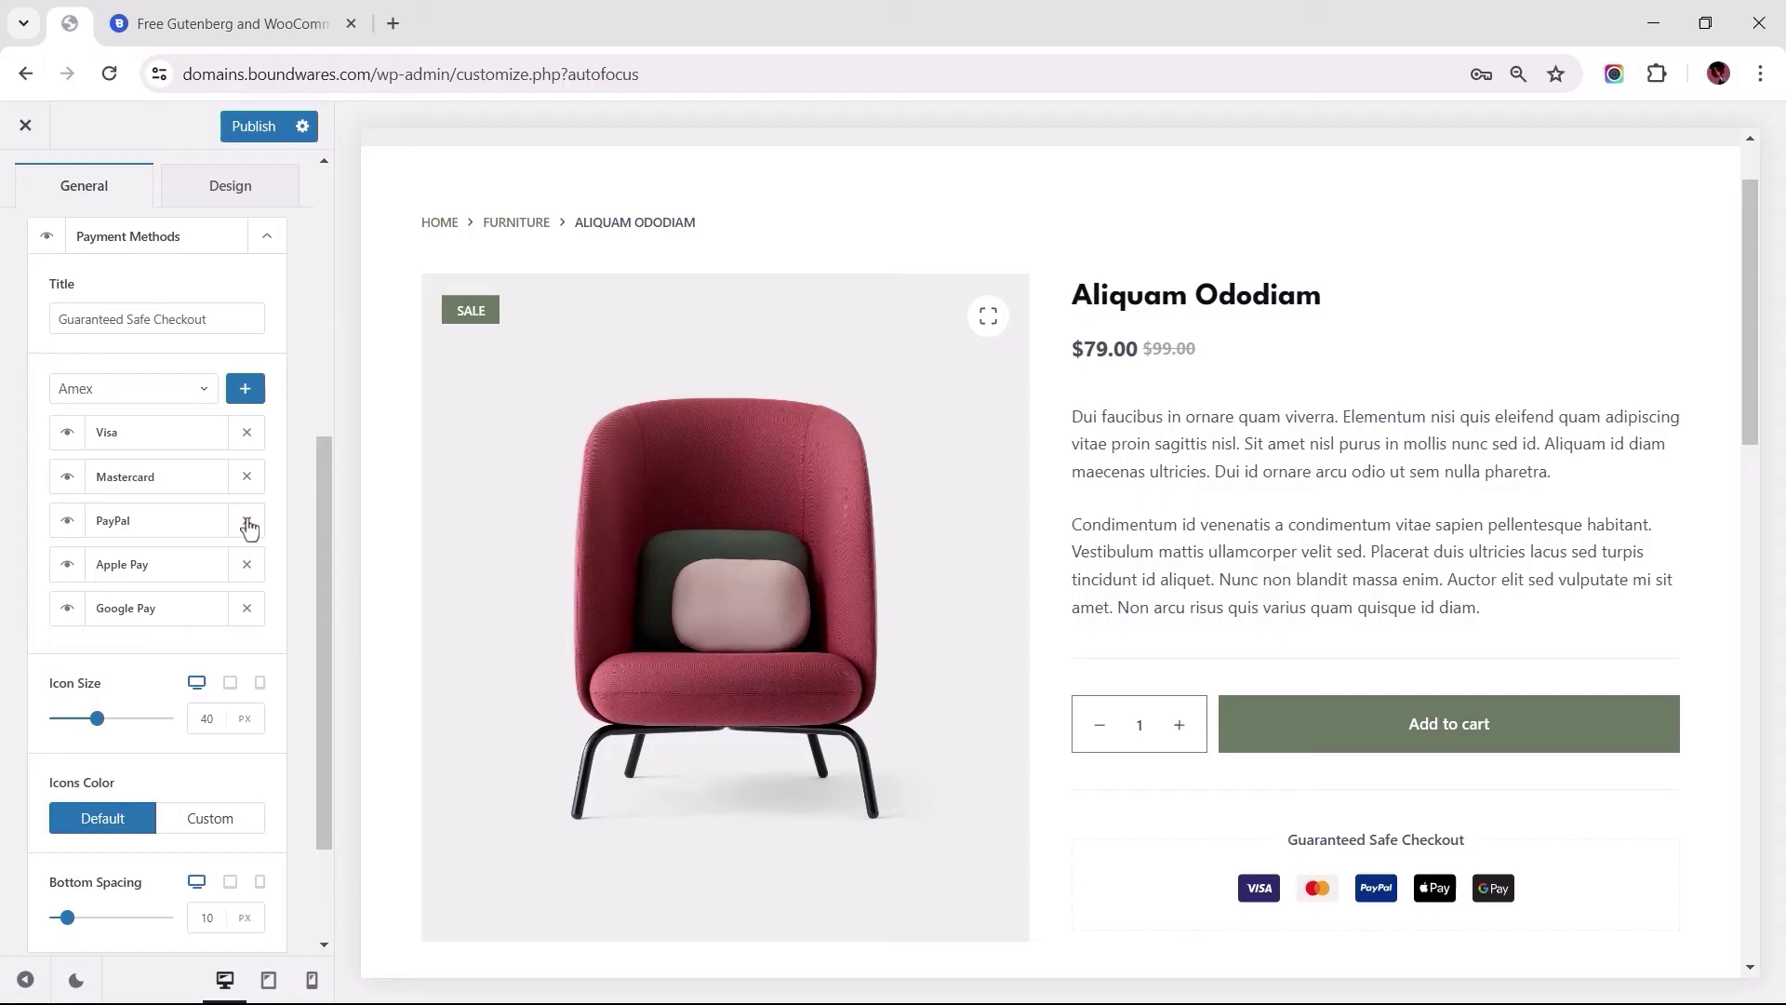
scroll(248, 525, up, 5)
scroll(249, 503, up, 2)
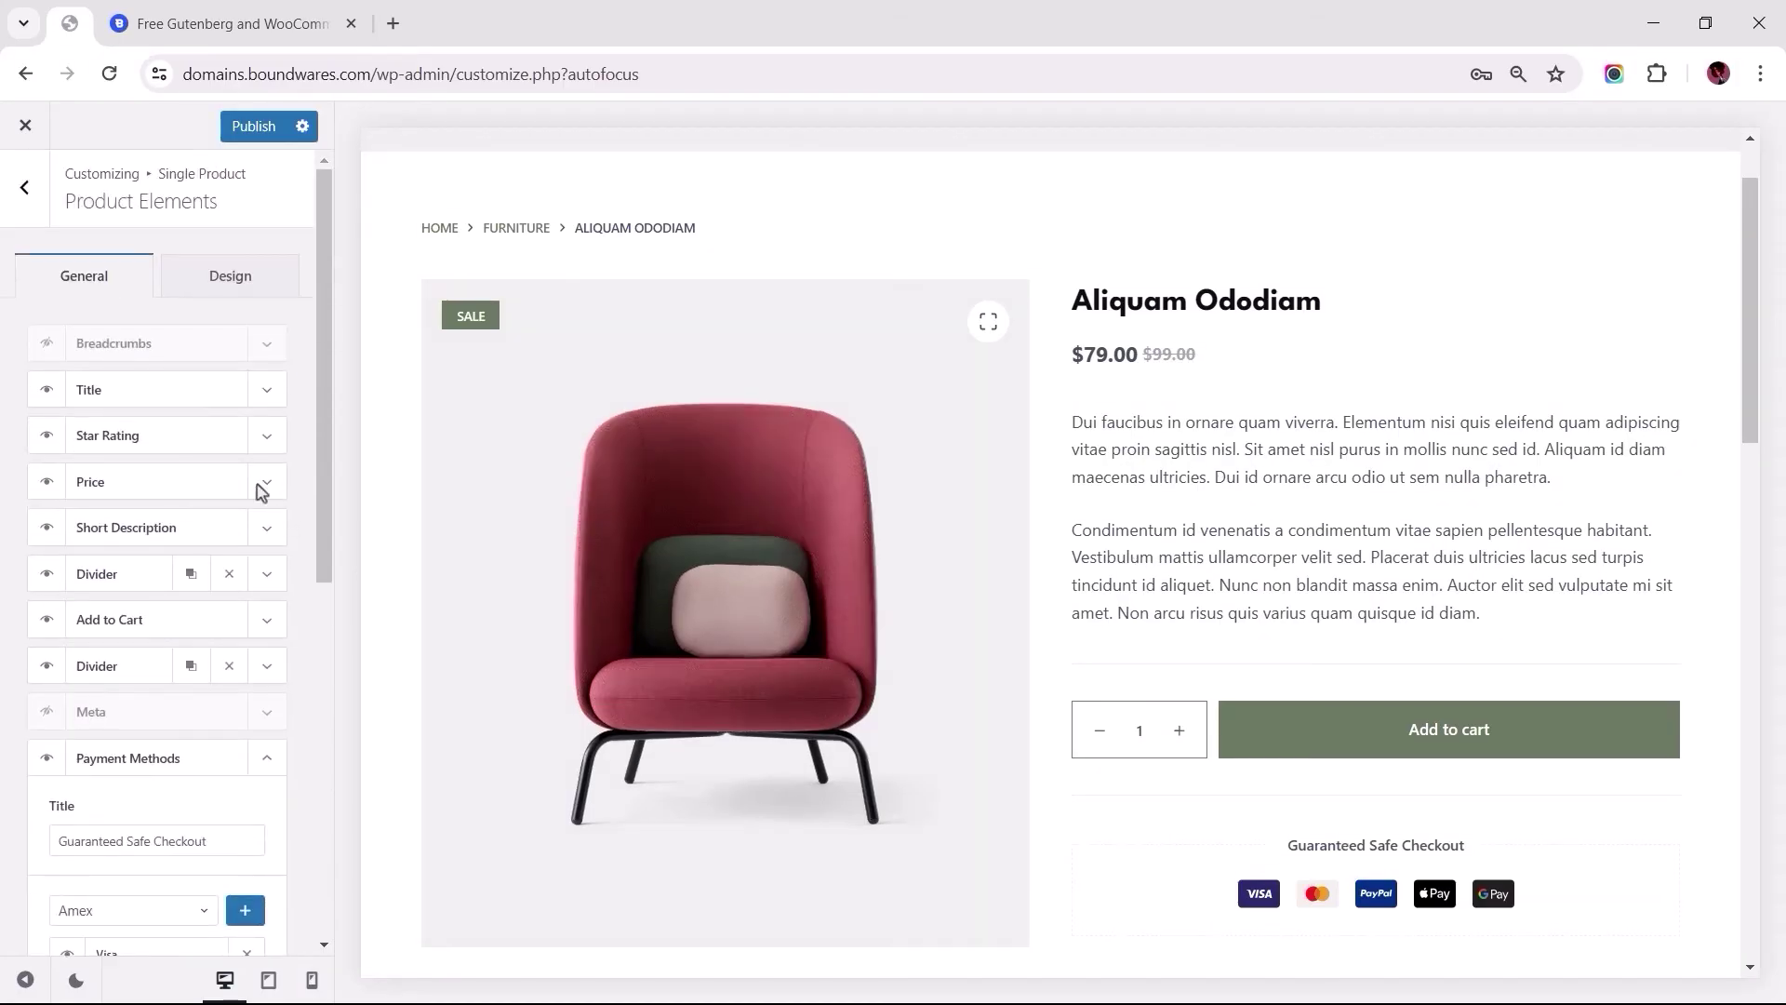
click(24, 192)
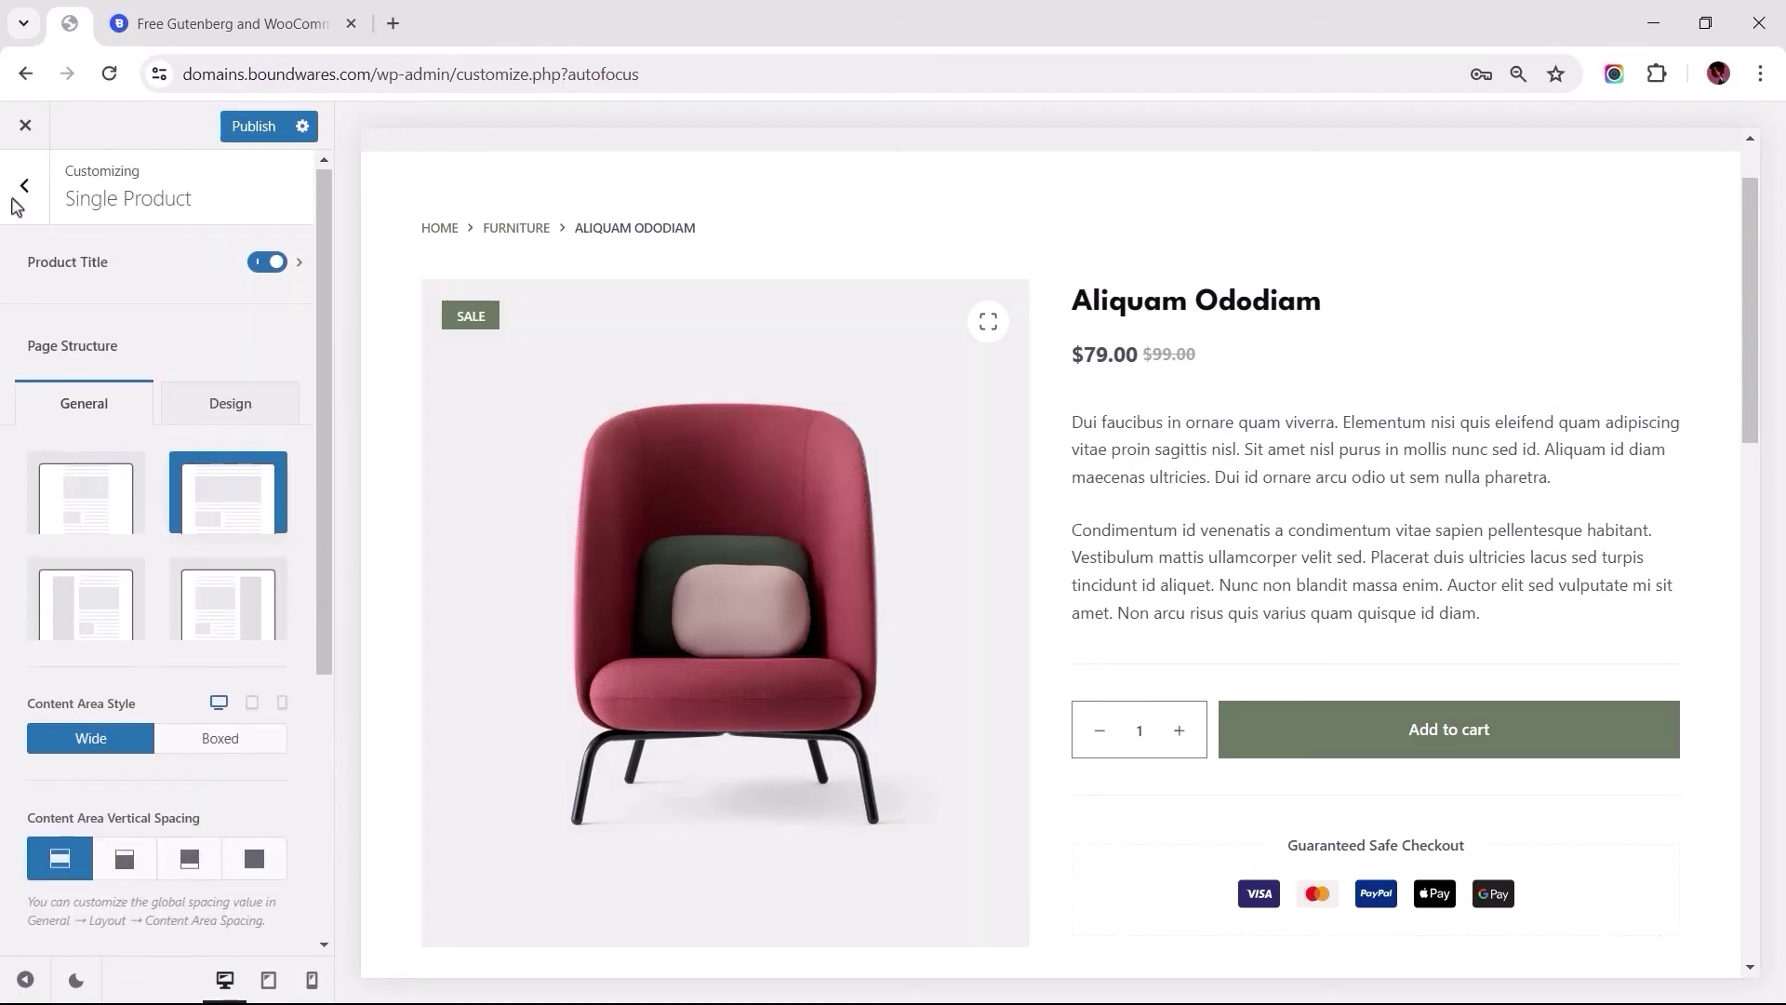
Try quantity input Type 1, then settle on the Type 2 minus/plus style.
click(24, 187)
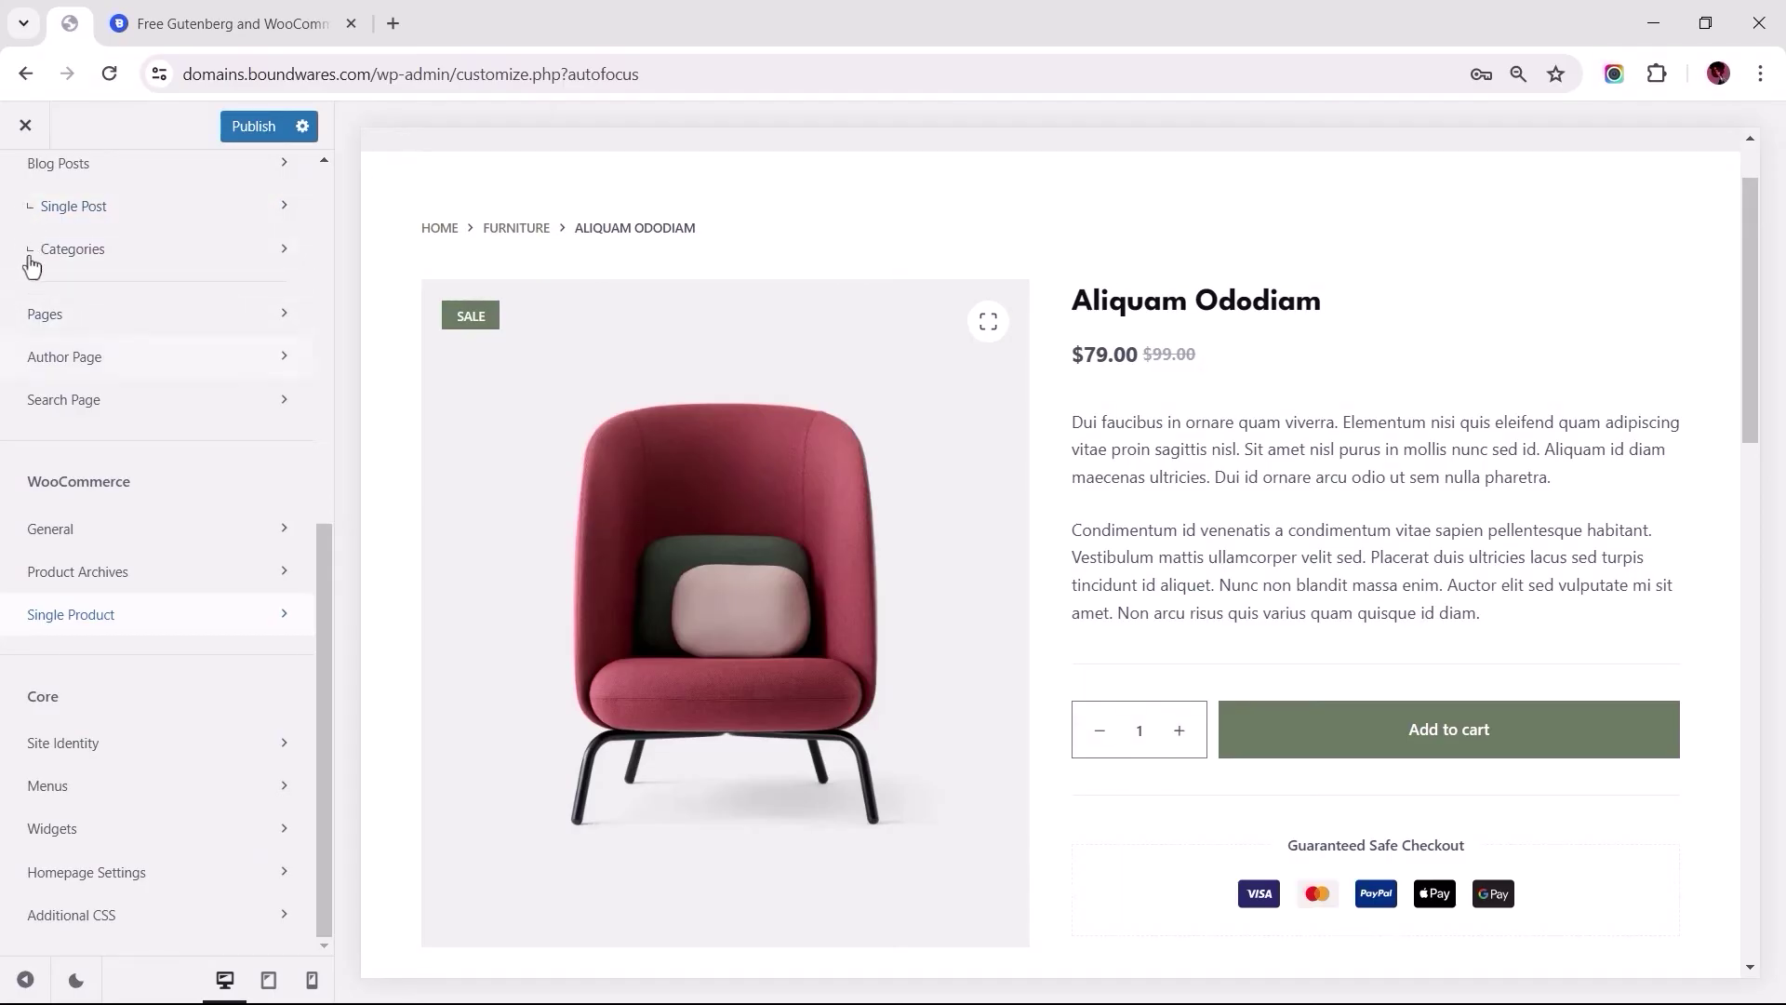
click(54, 528)
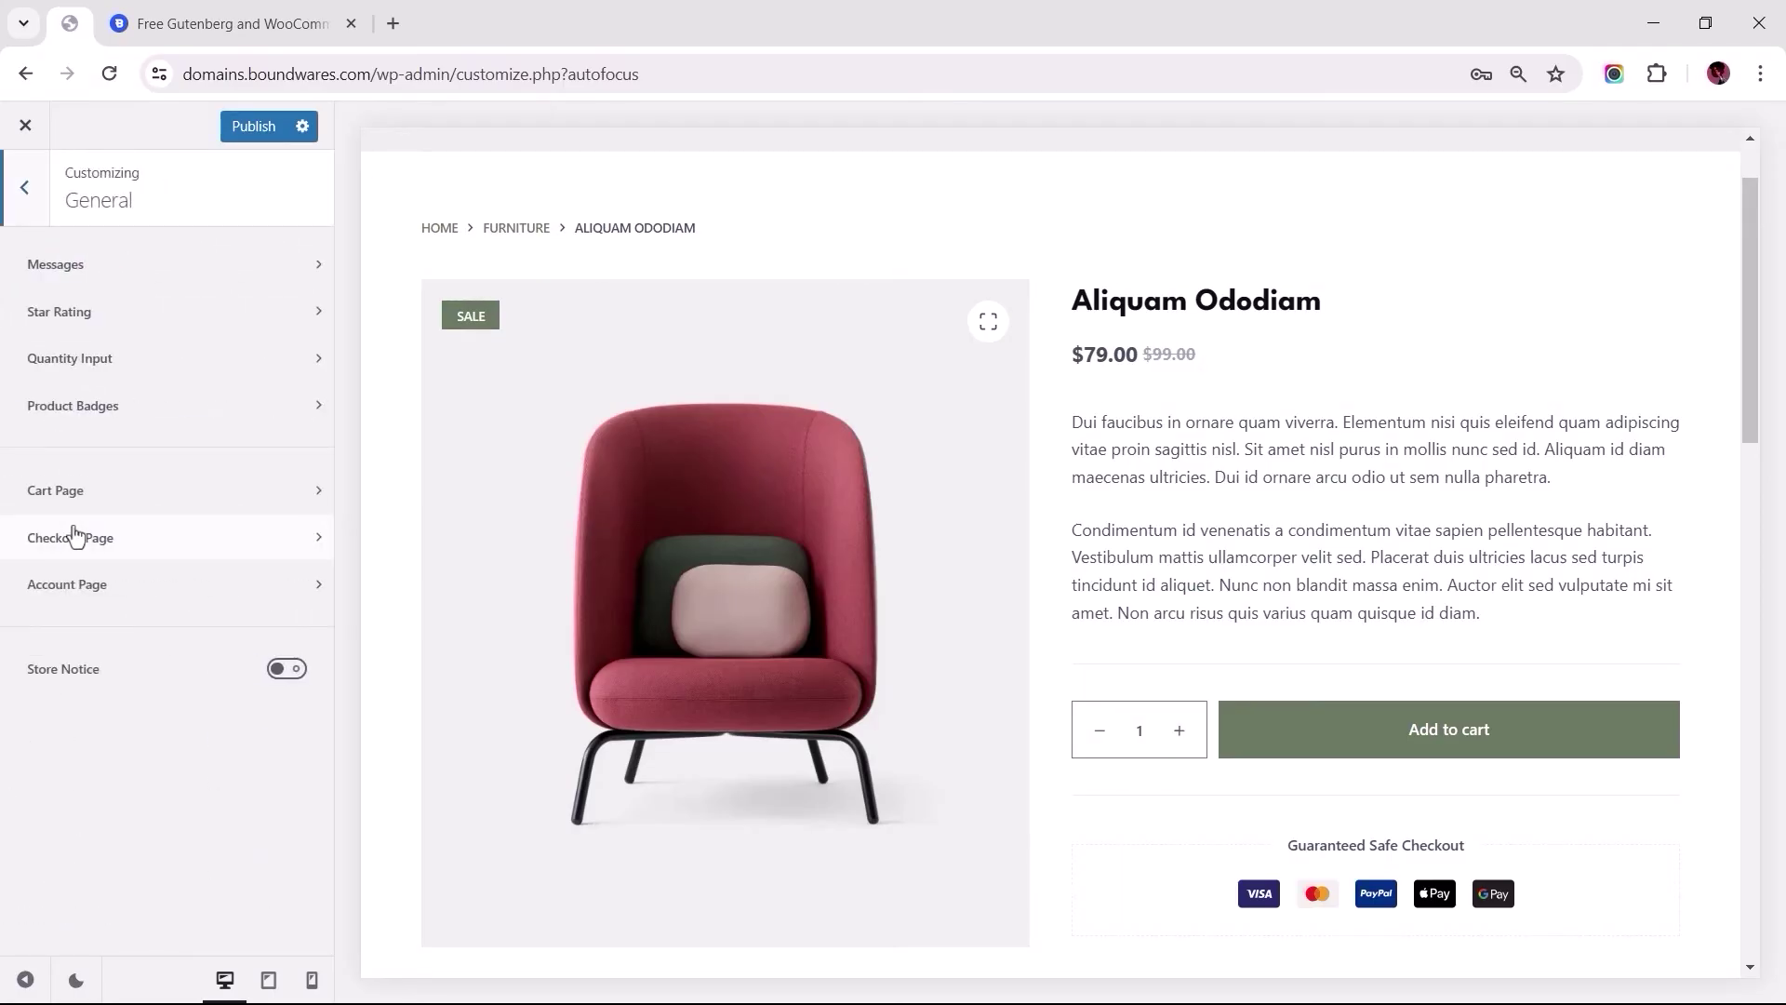
click(115, 362)
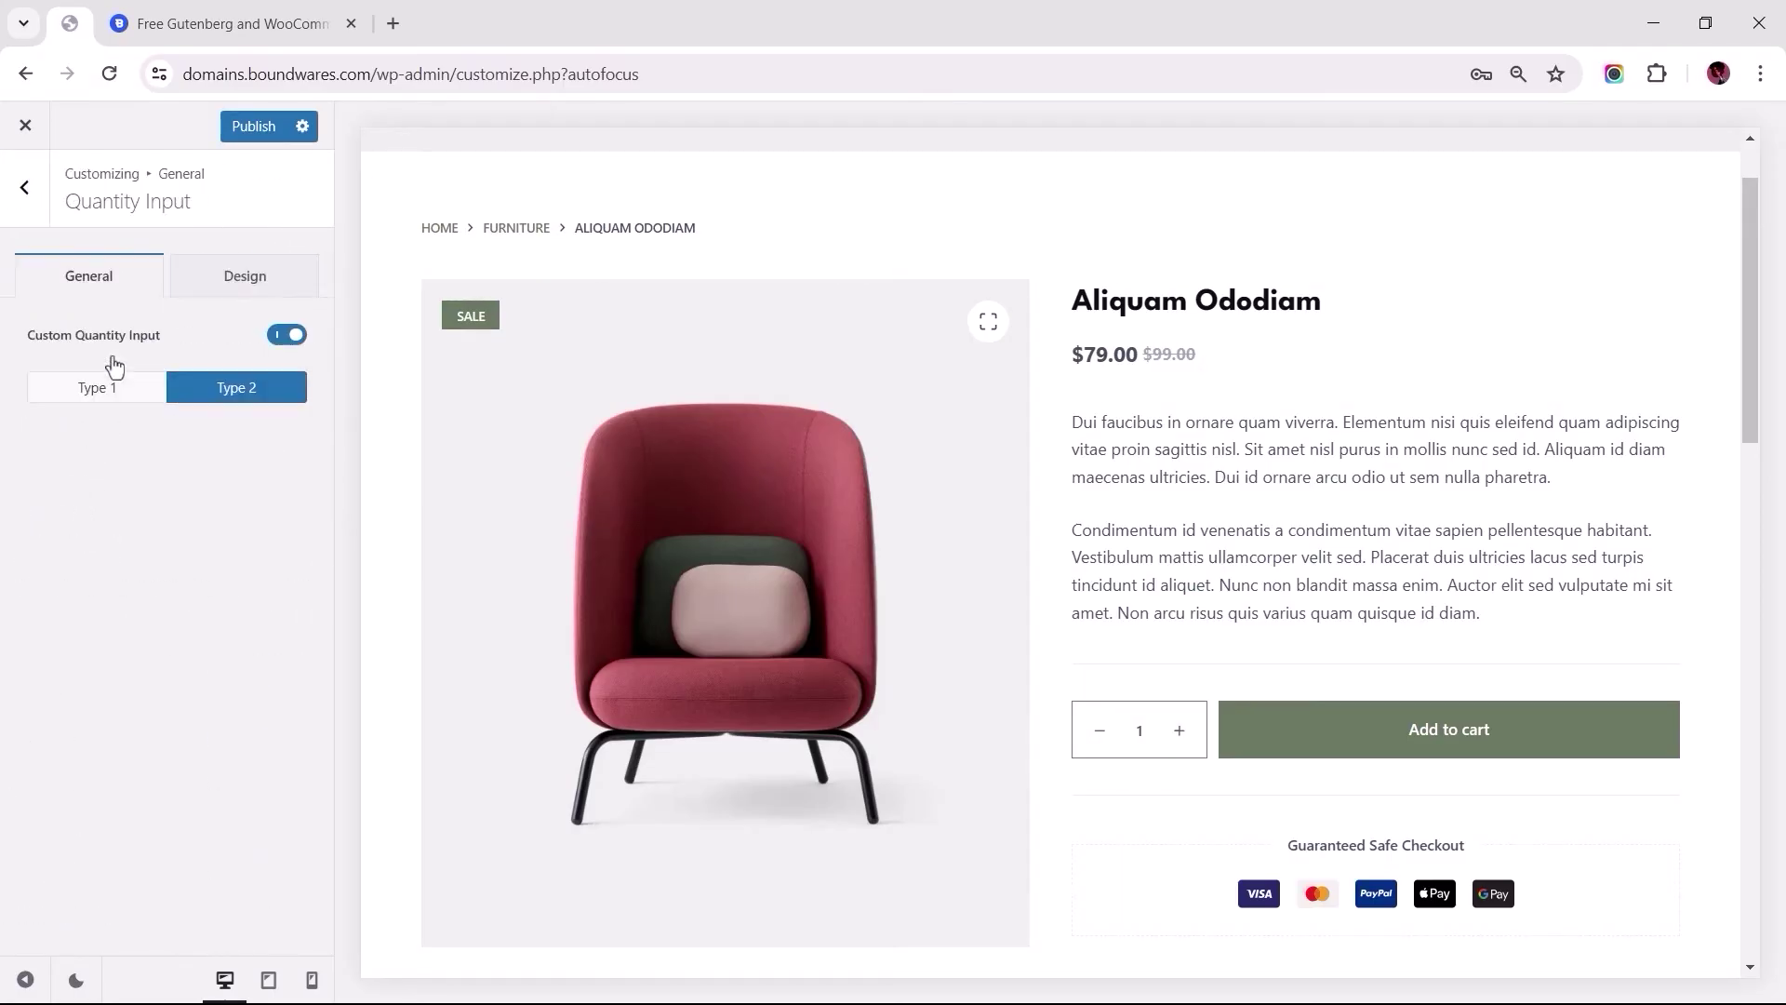
click(93, 391)
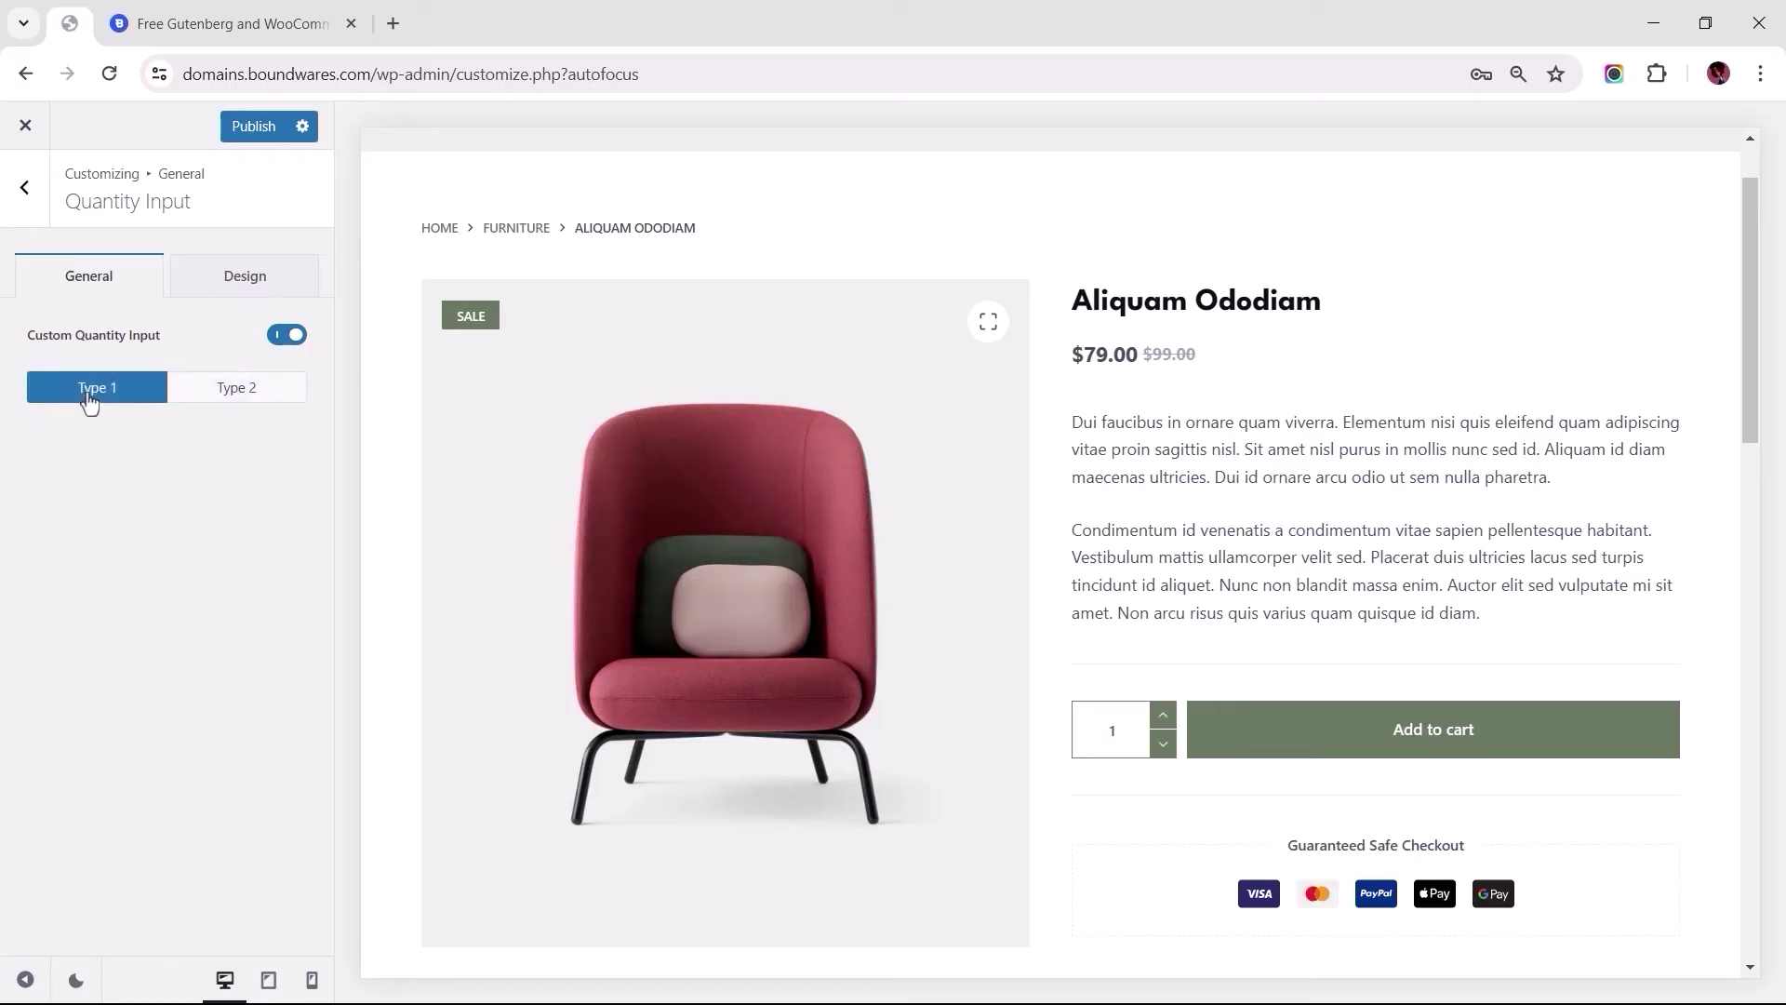
click(197, 394)
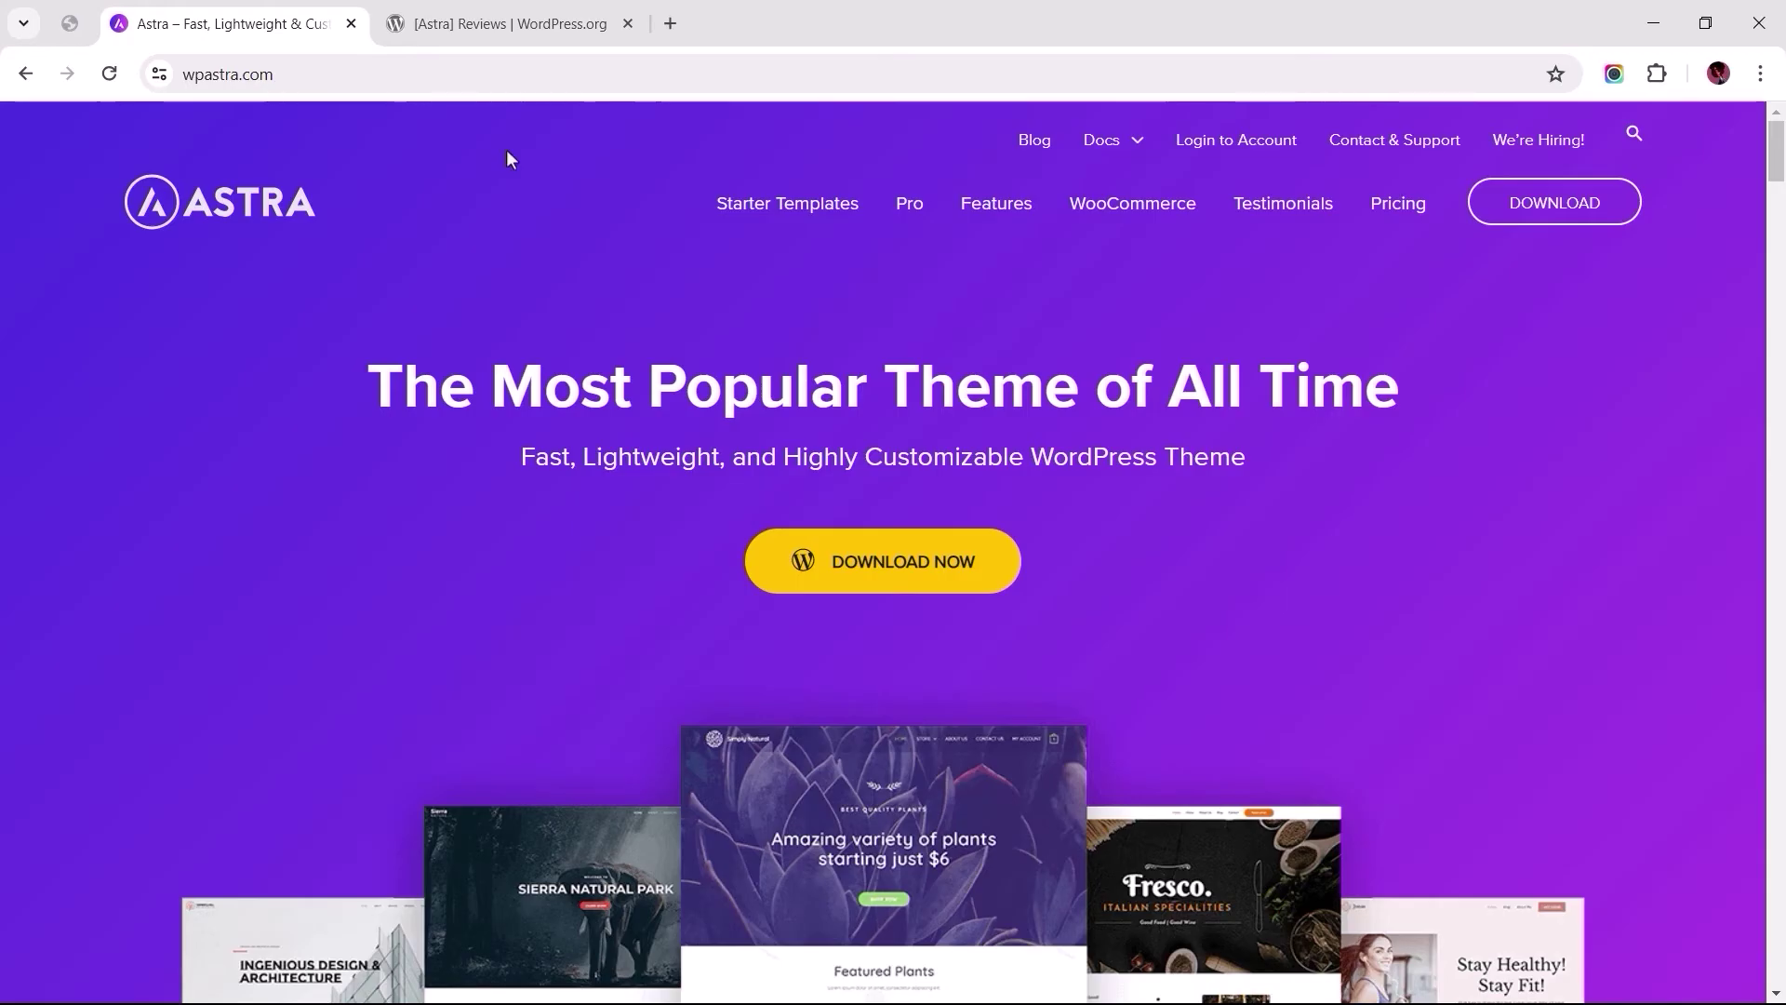
Check Astra's WordPress.org reviews, then go to the WooCommerce page on wpastra.com.
click(511, 23)
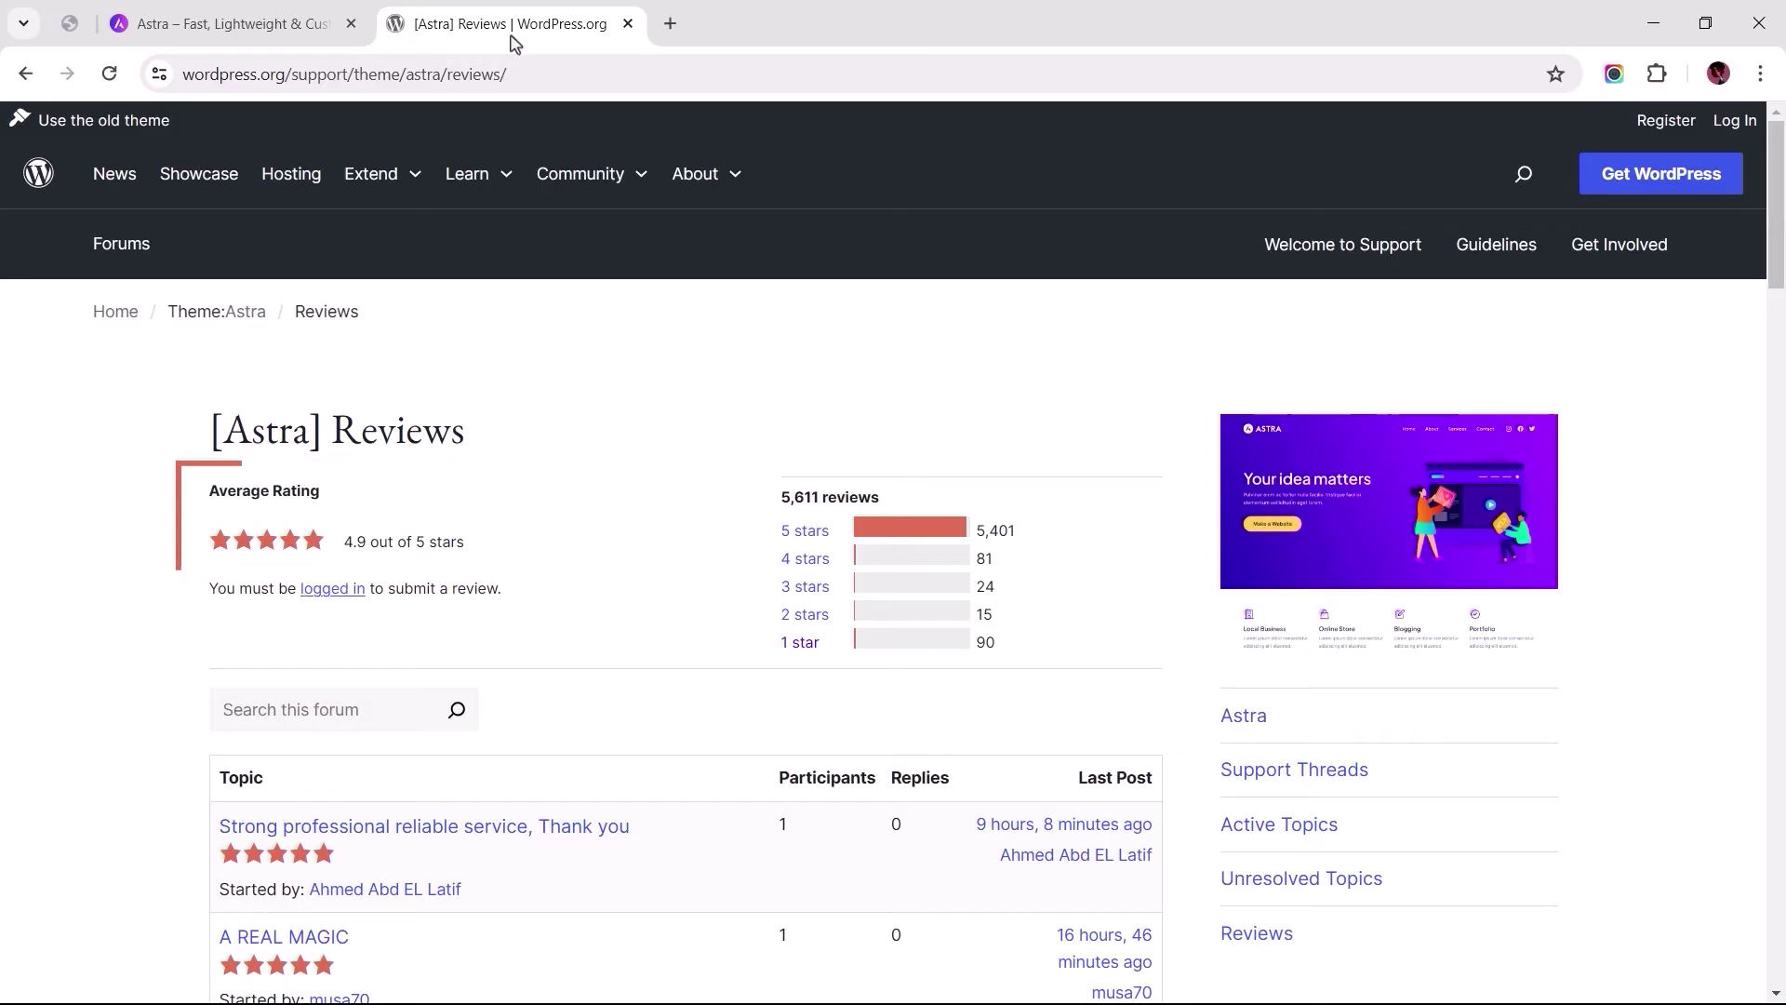
click(233, 24)
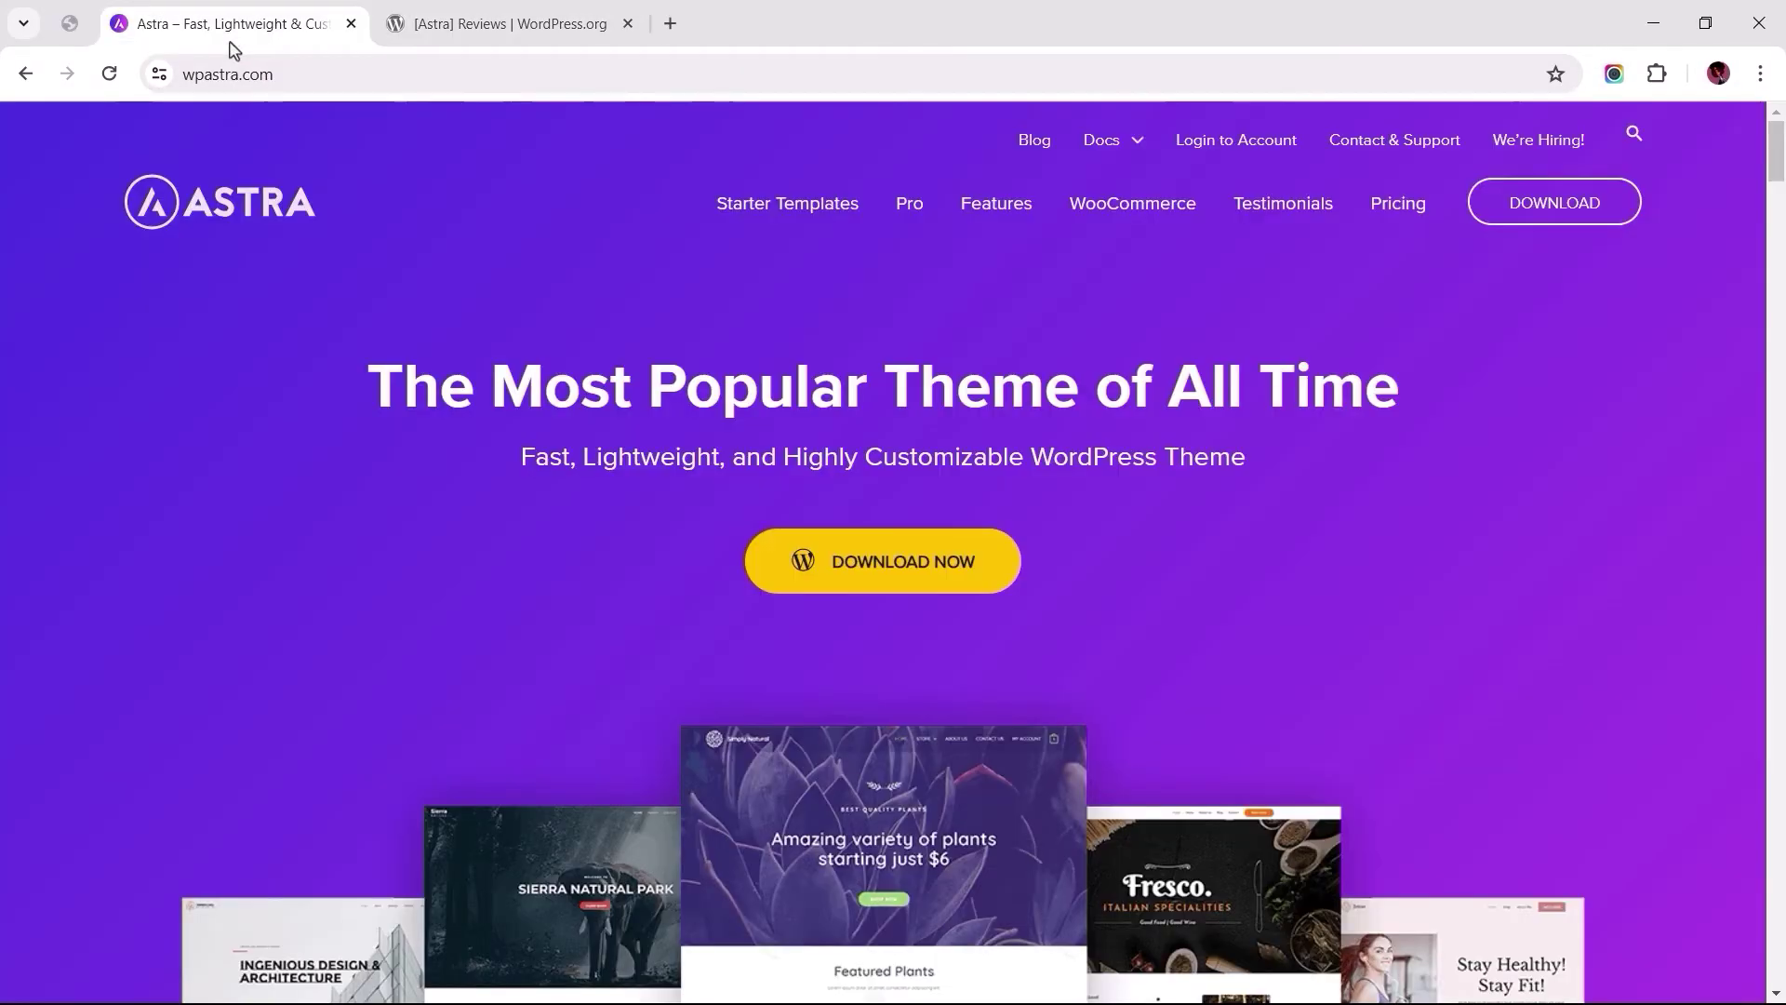
click(1121, 206)
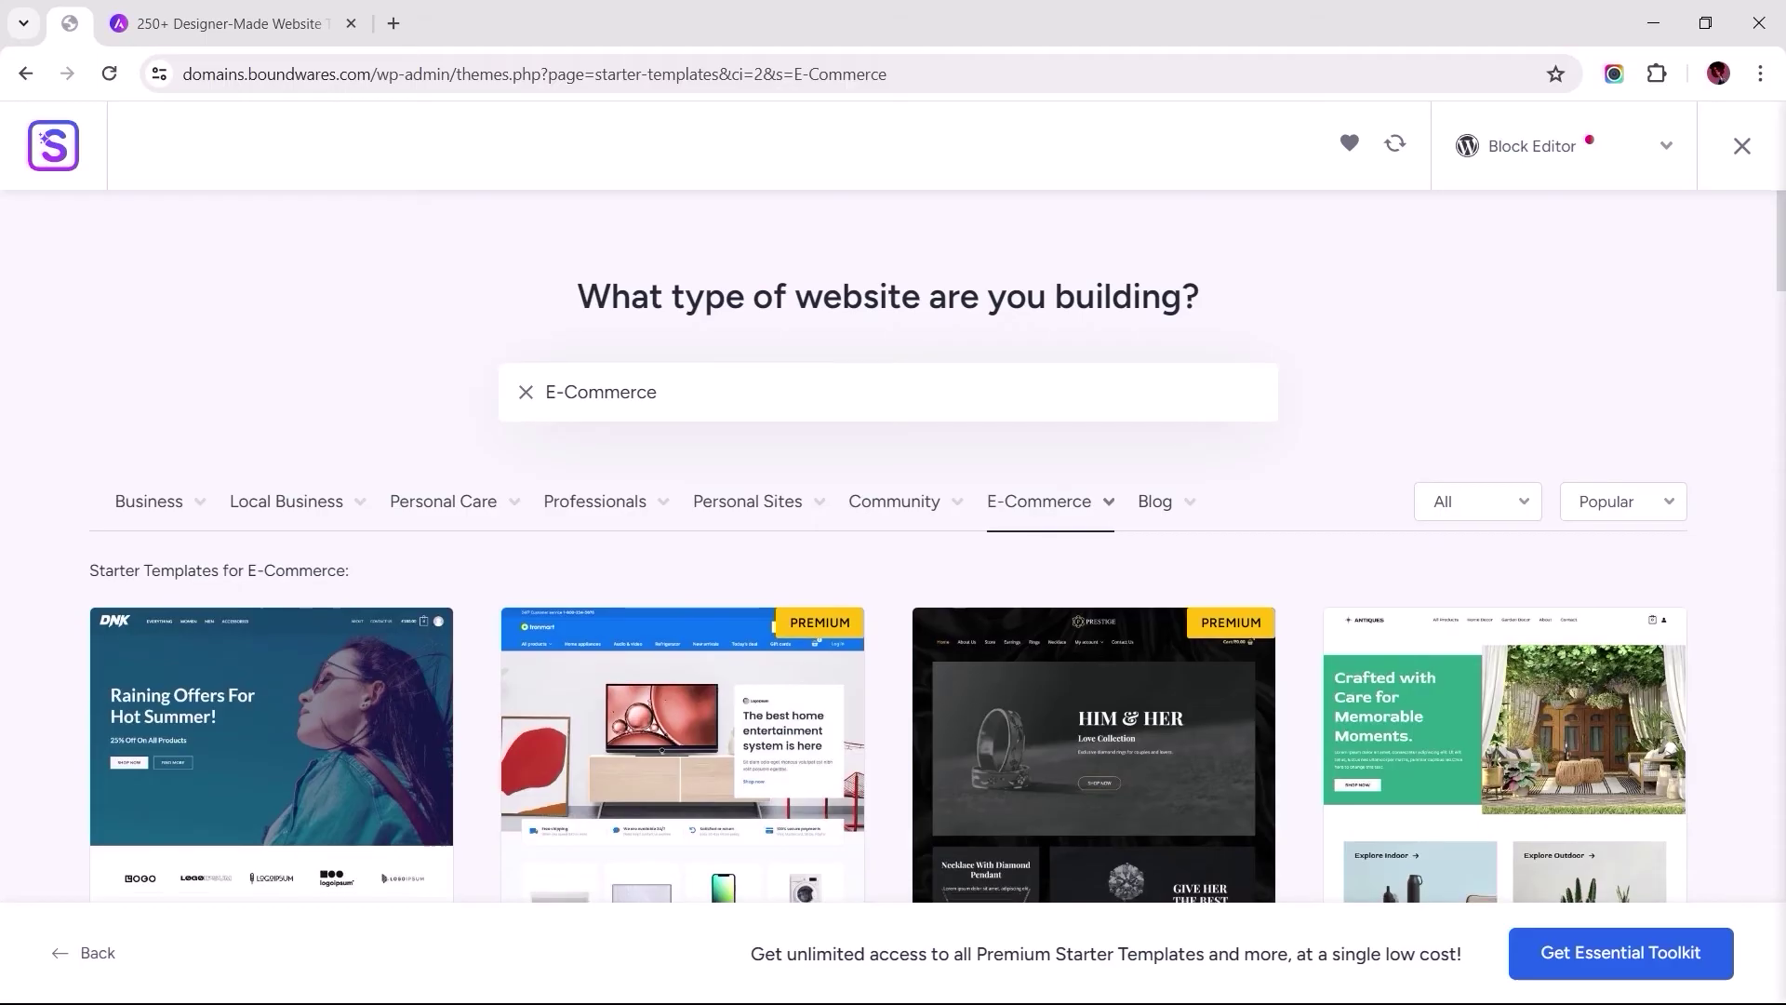
scroll(893, 628, down, 2)
scroll(893, 628, down, 2)
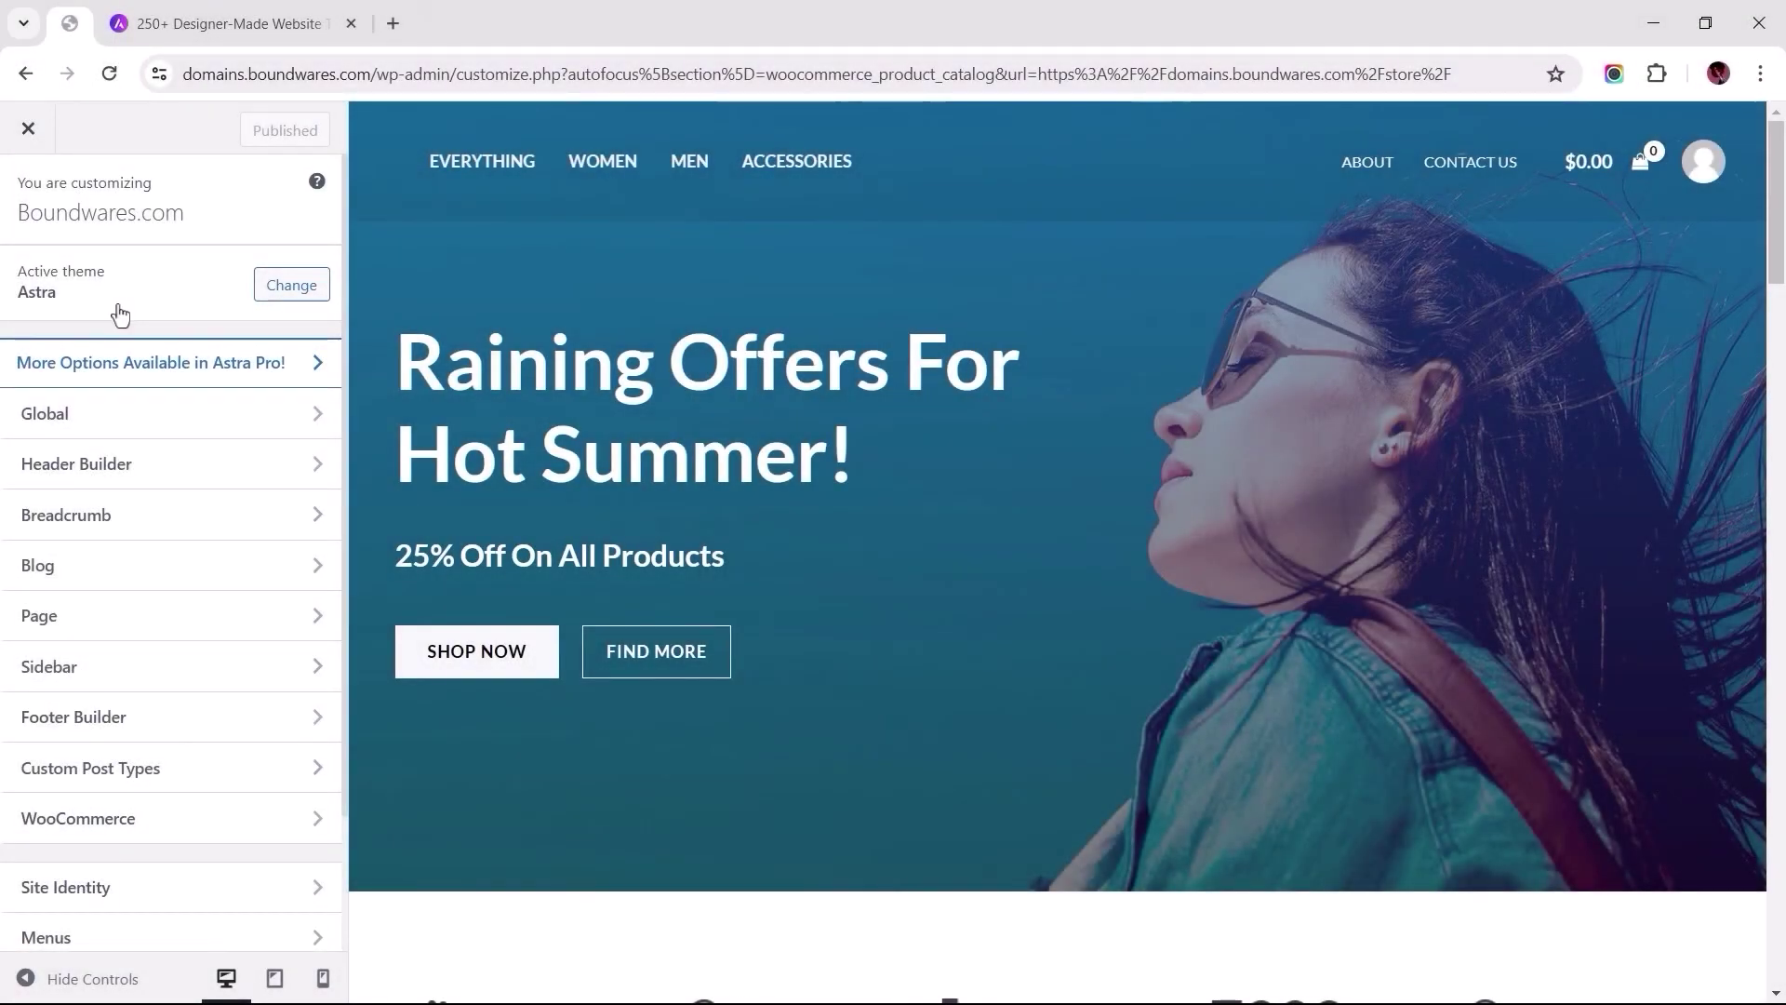
Set the Astra Single Product container style to Boxed under WooCommerce Product Catalog.
click(98, 464)
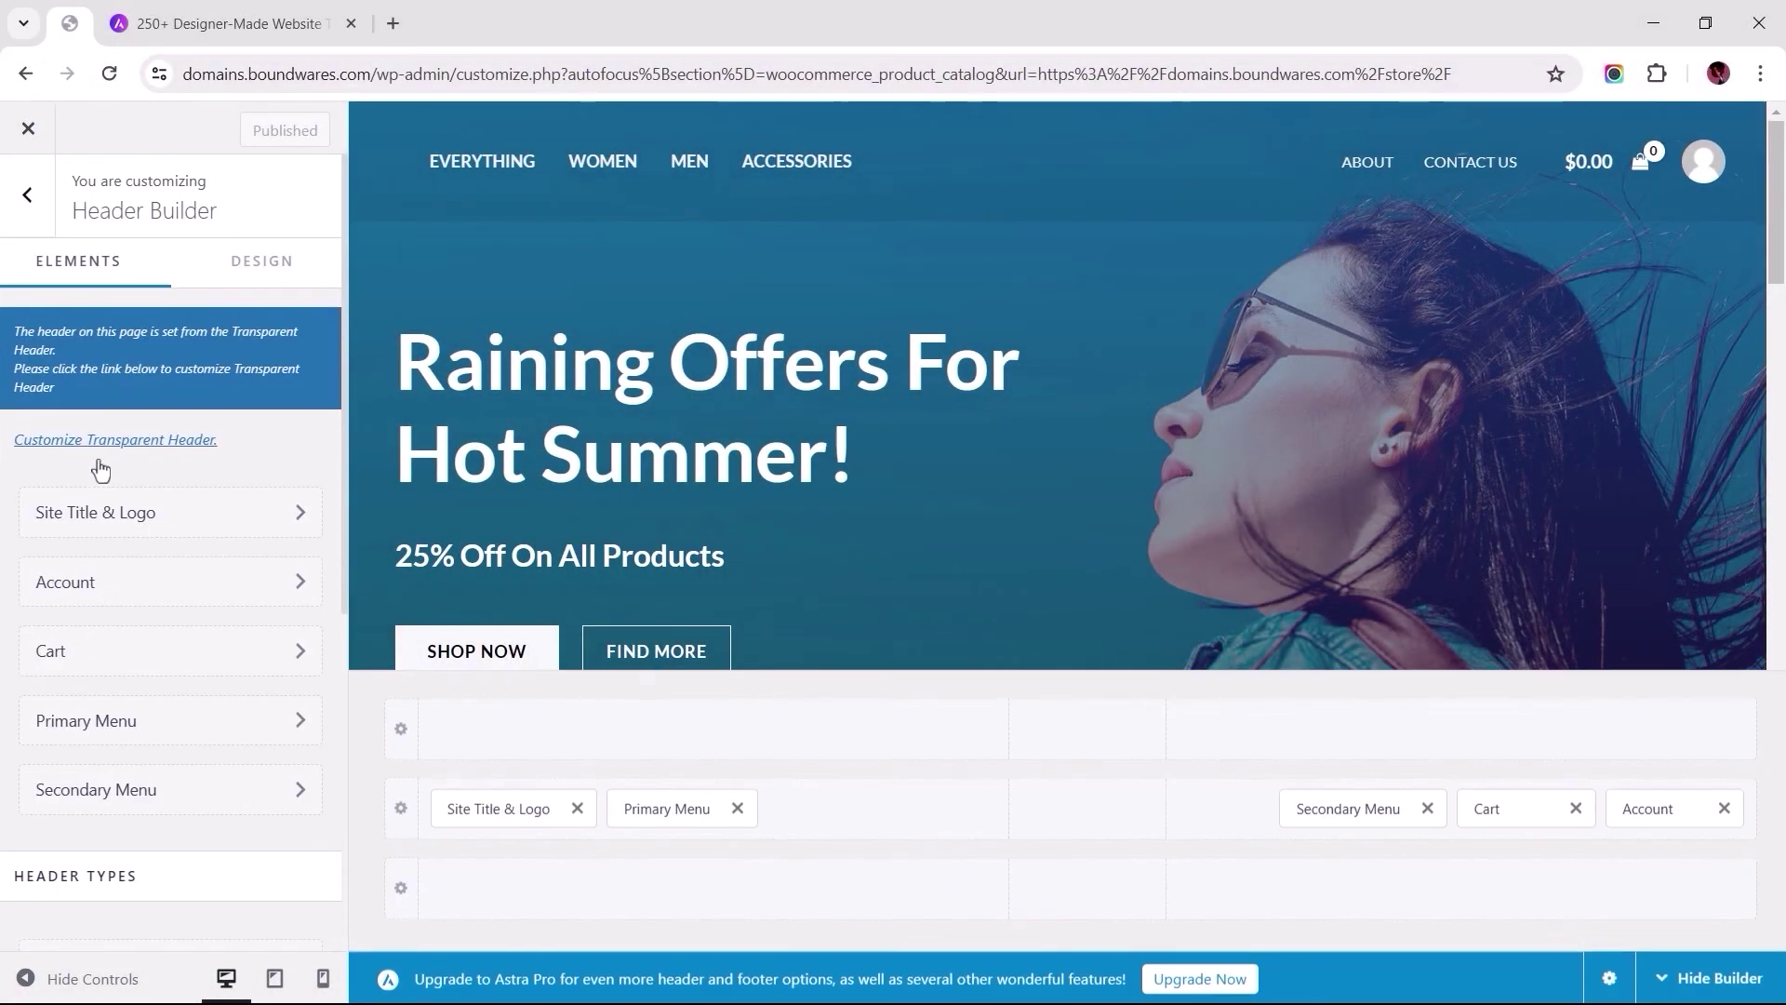
click(28, 195)
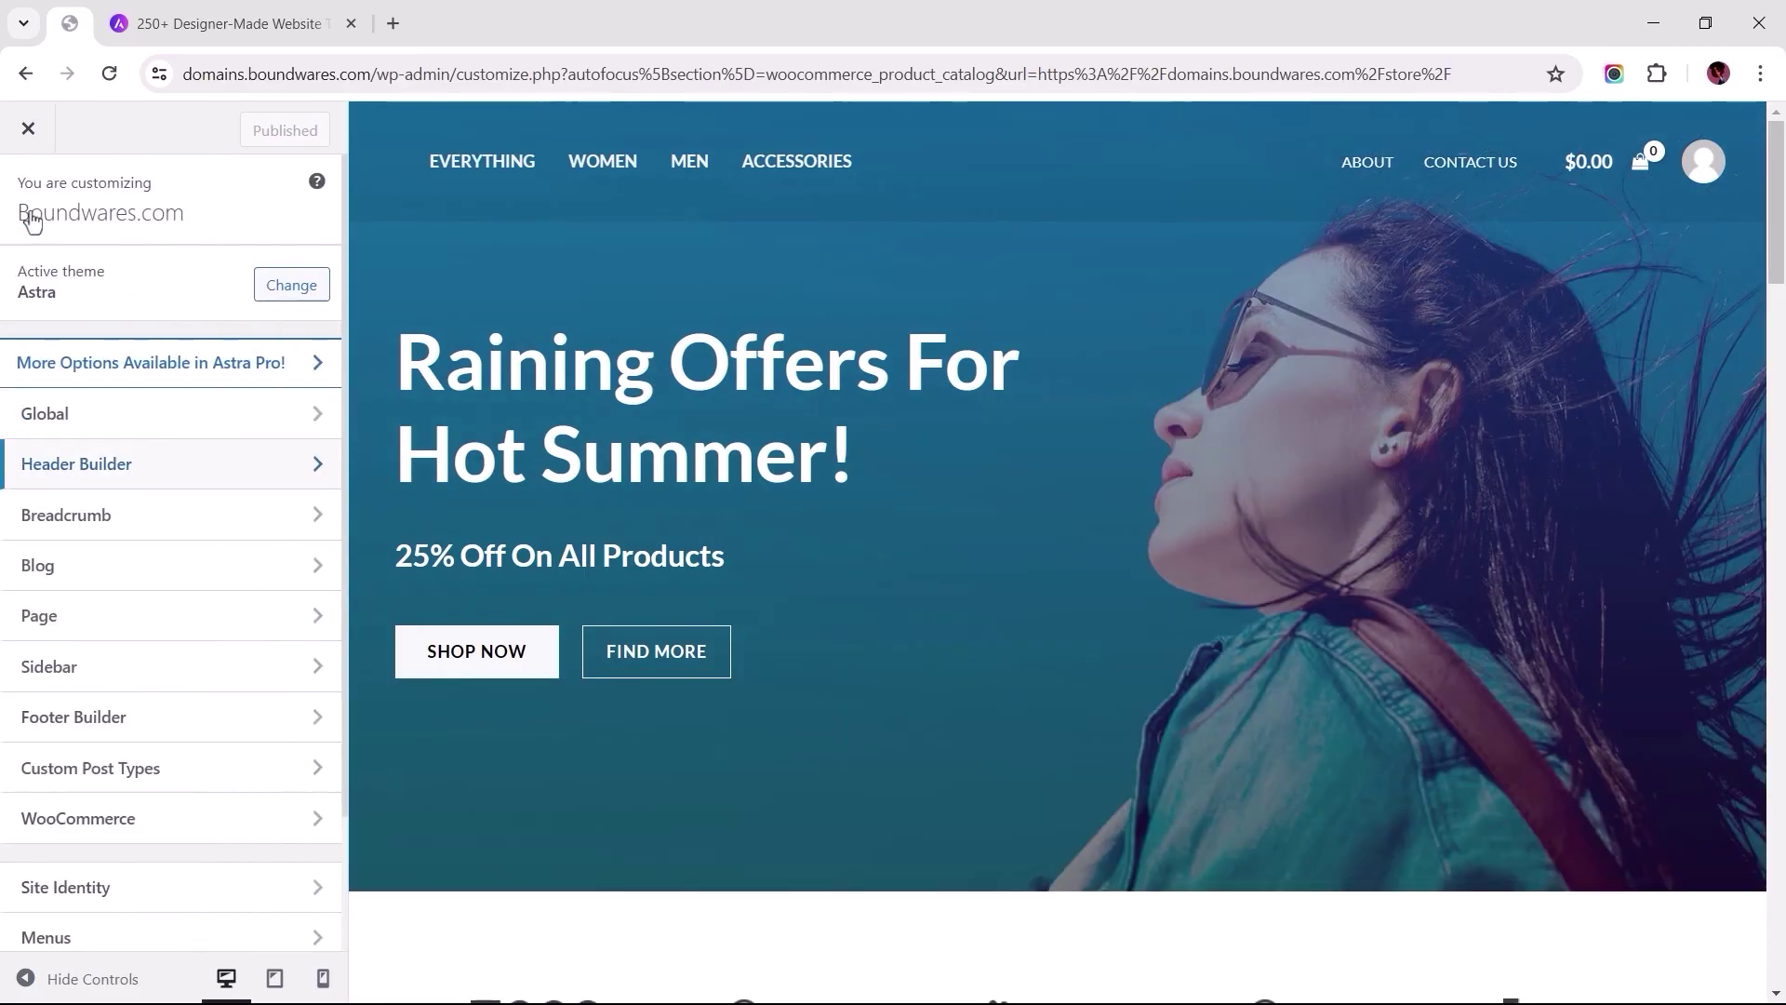
click(76, 819)
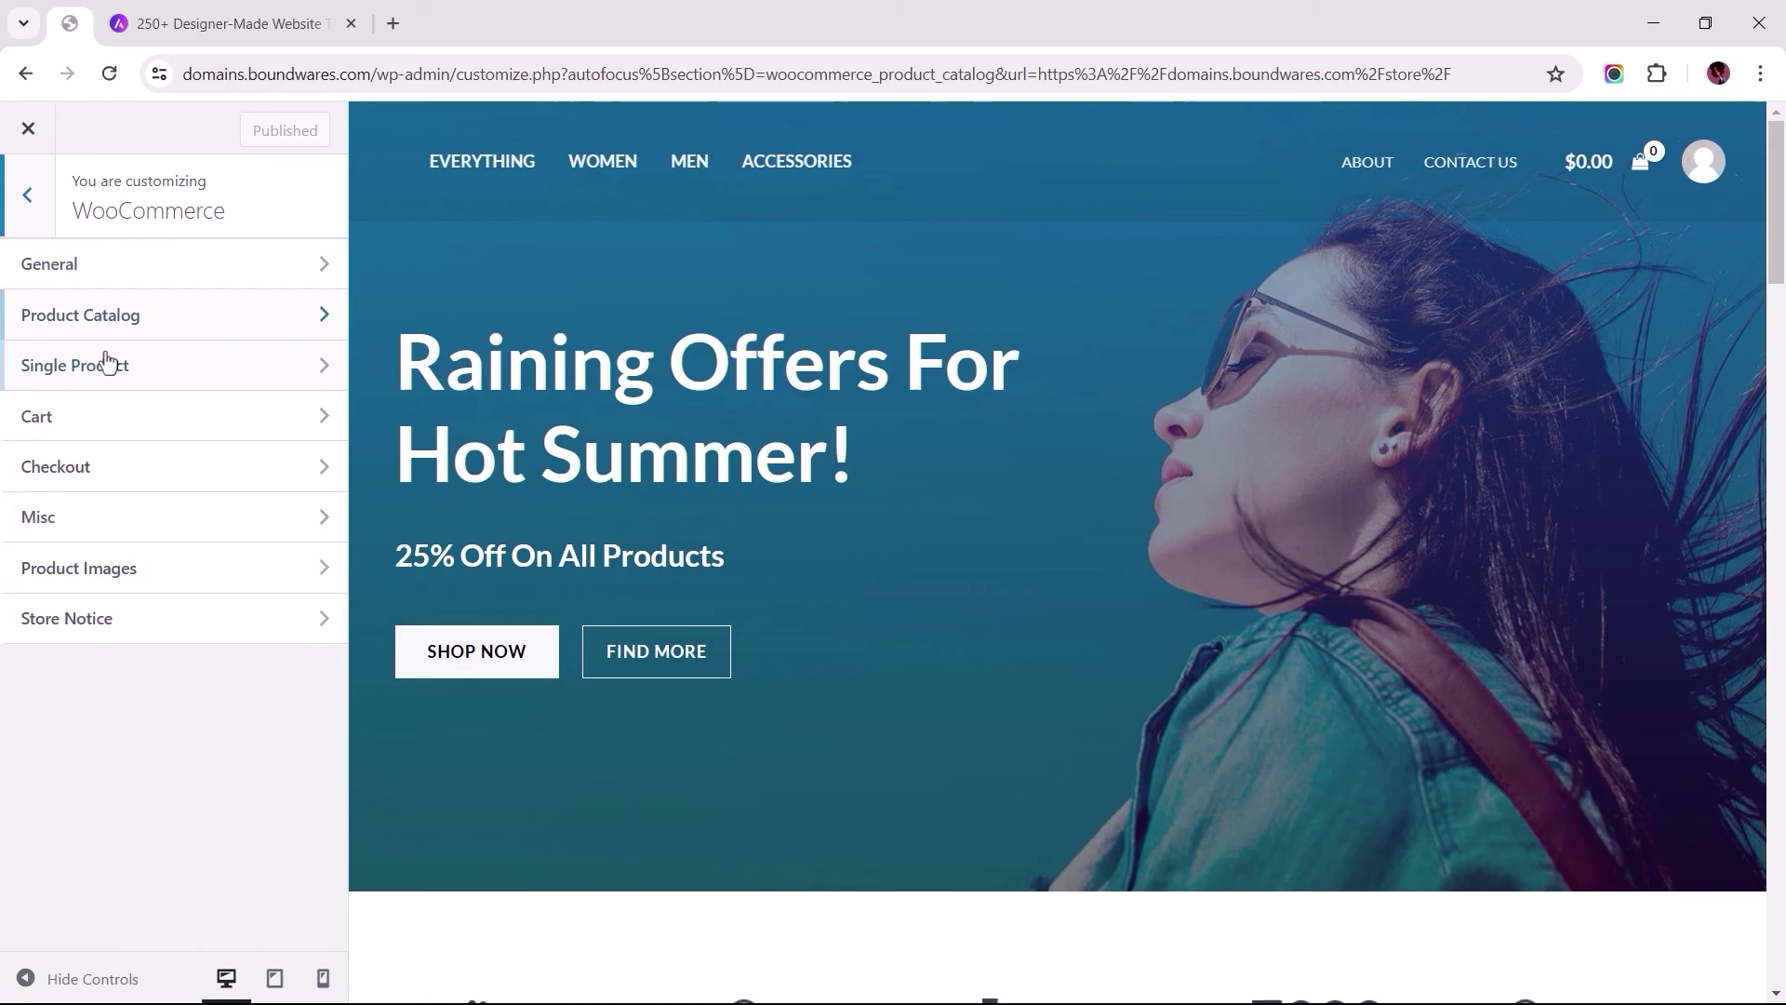
click(104, 316)
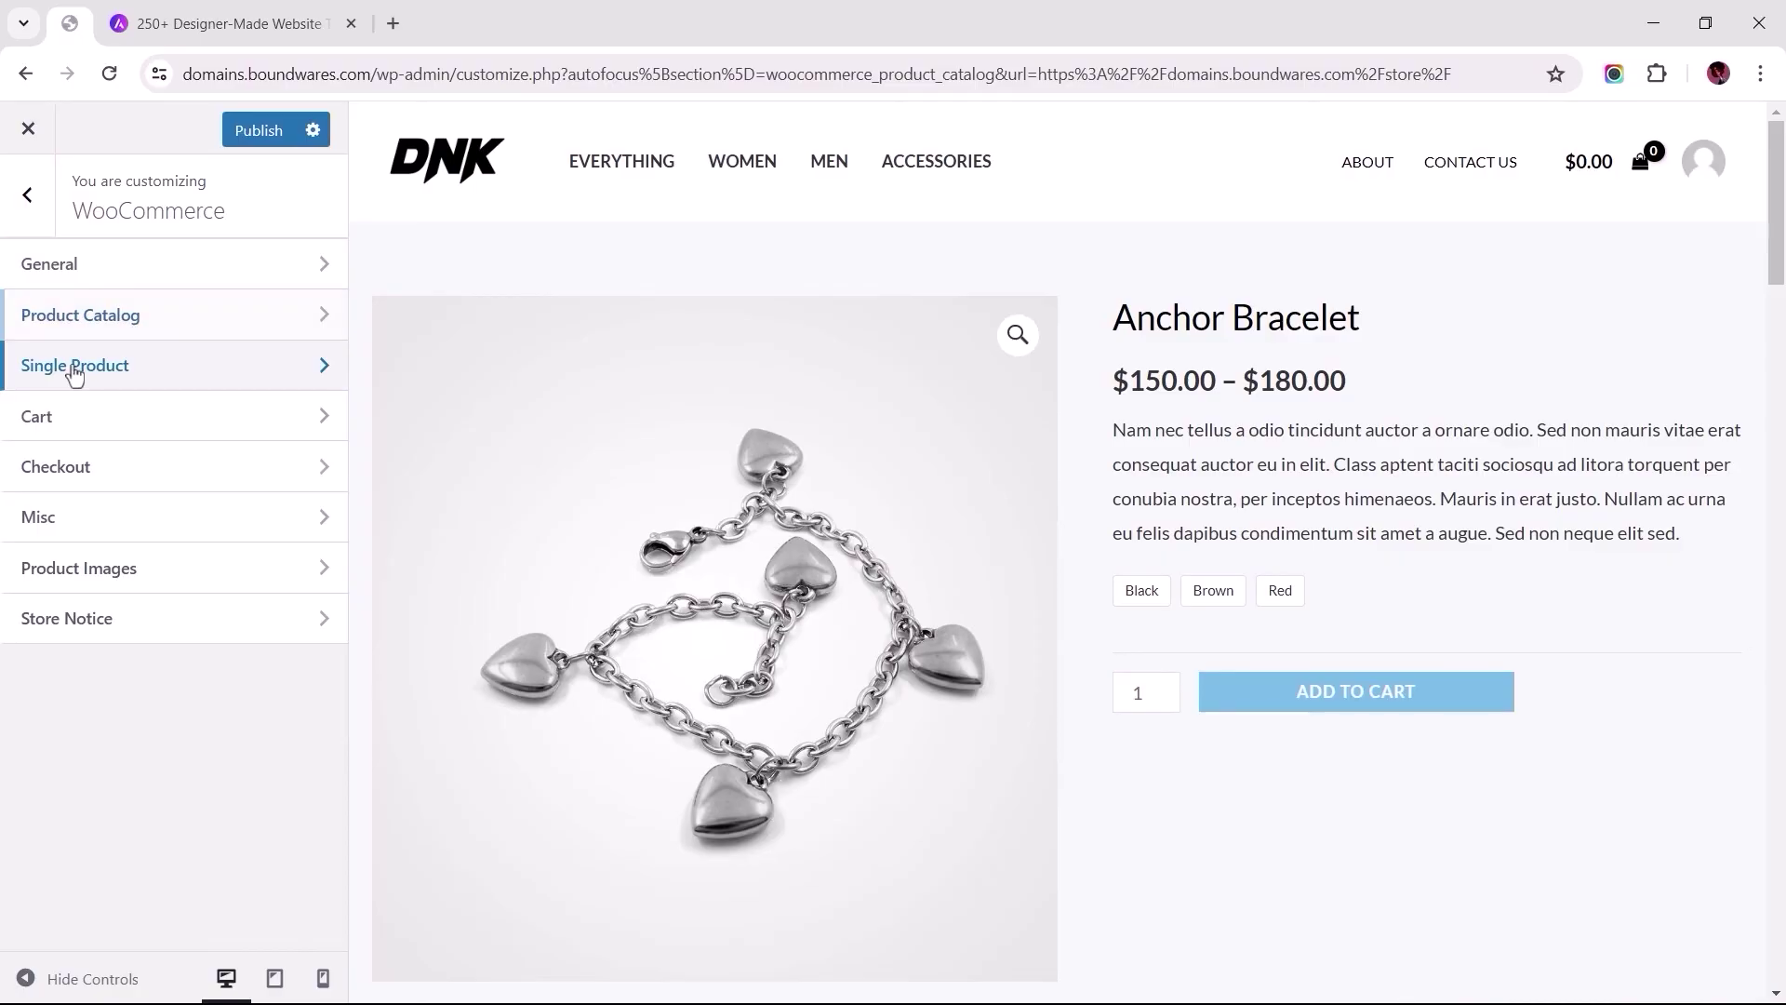
click(74, 366)
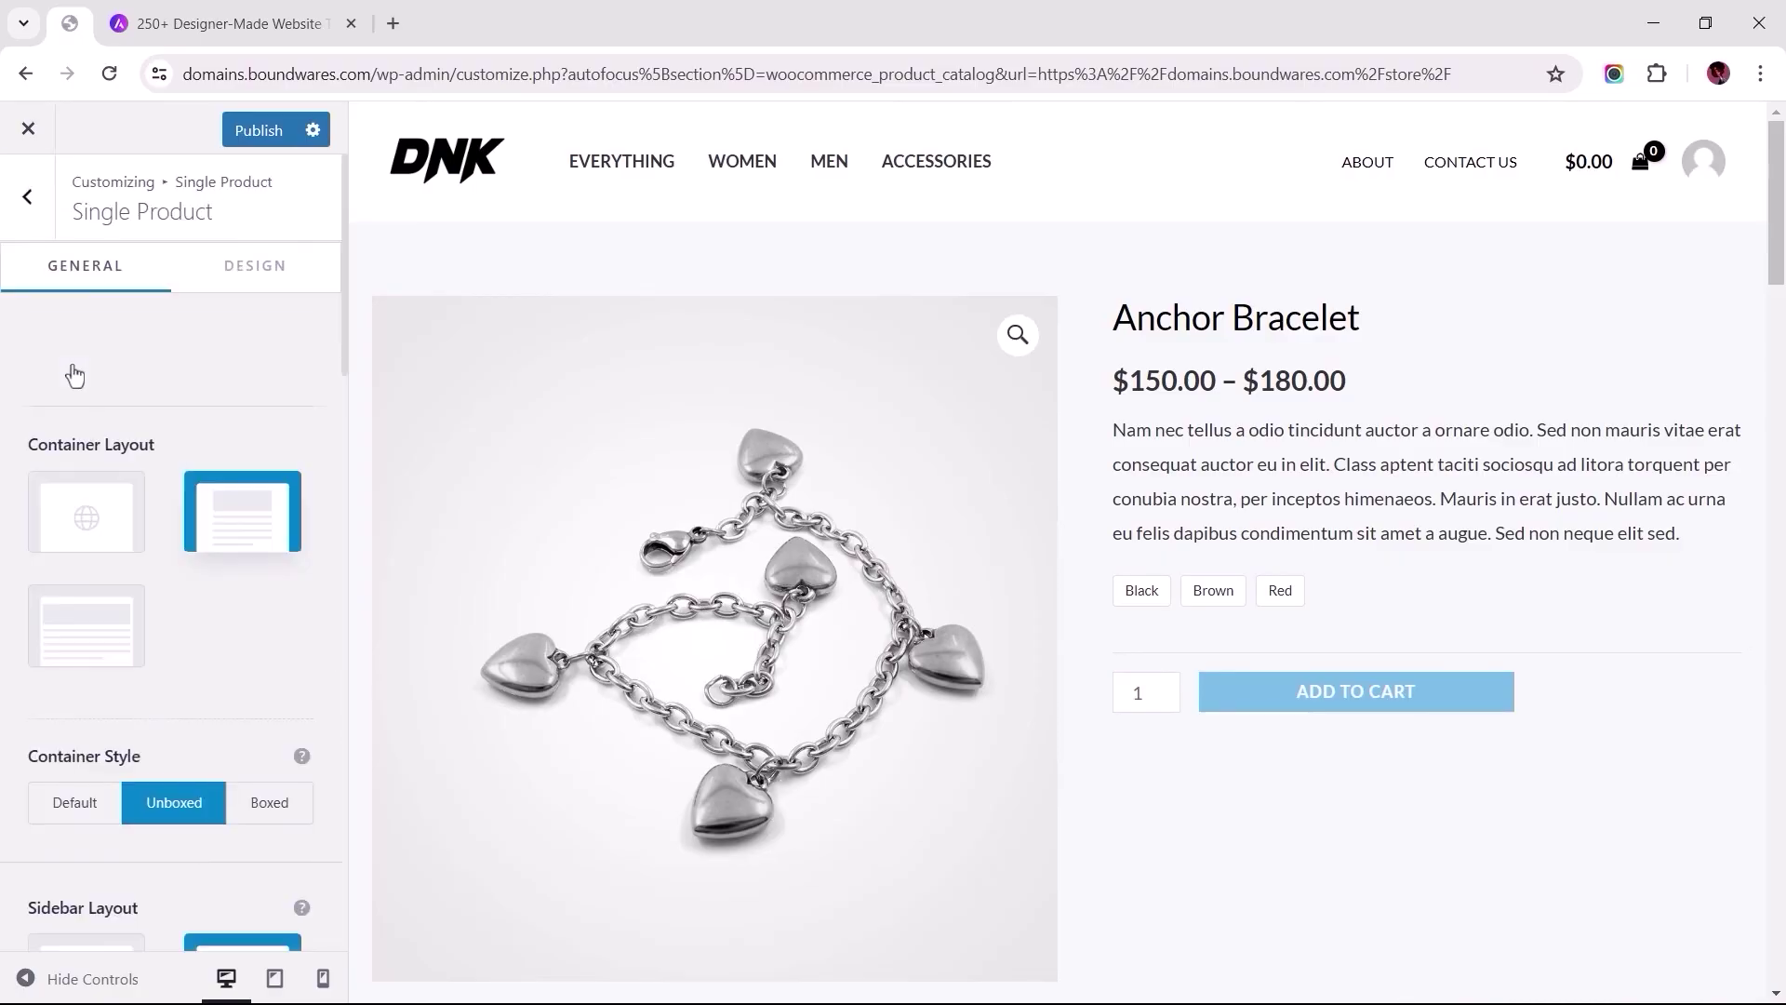
scroll(76, 374, down, 5)
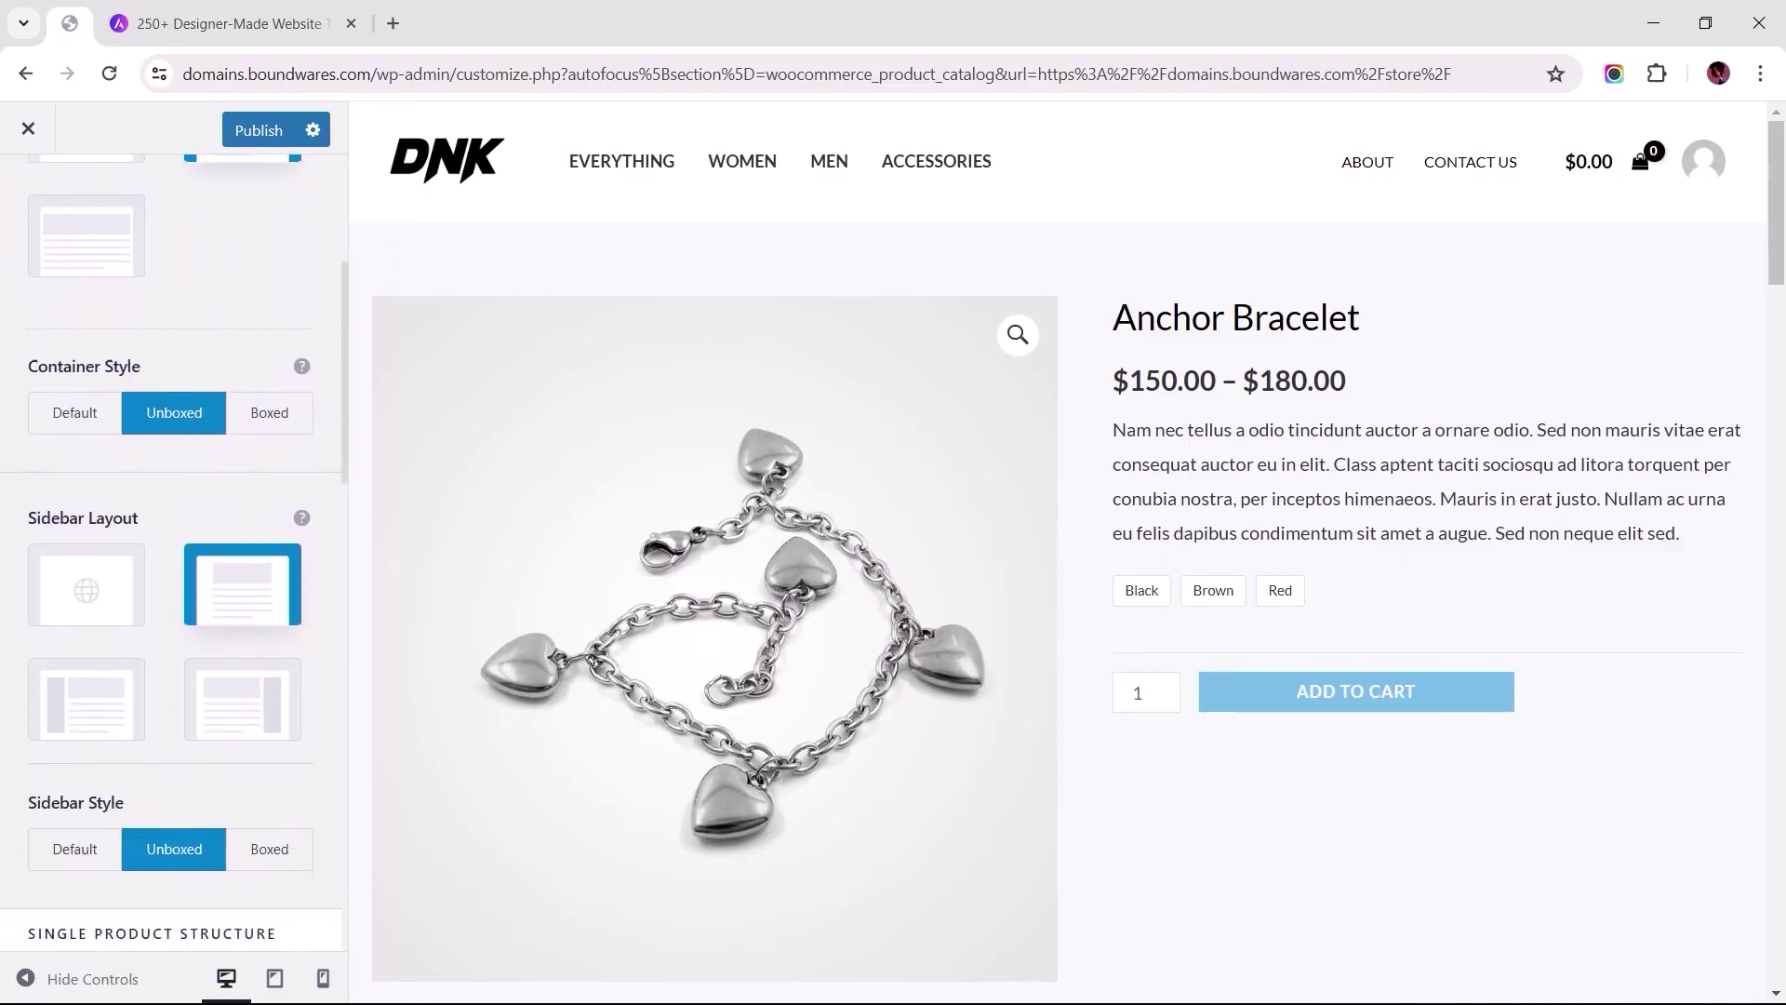
scroll(147, 294, down, 3)
scroll(146, 294, down, 2)
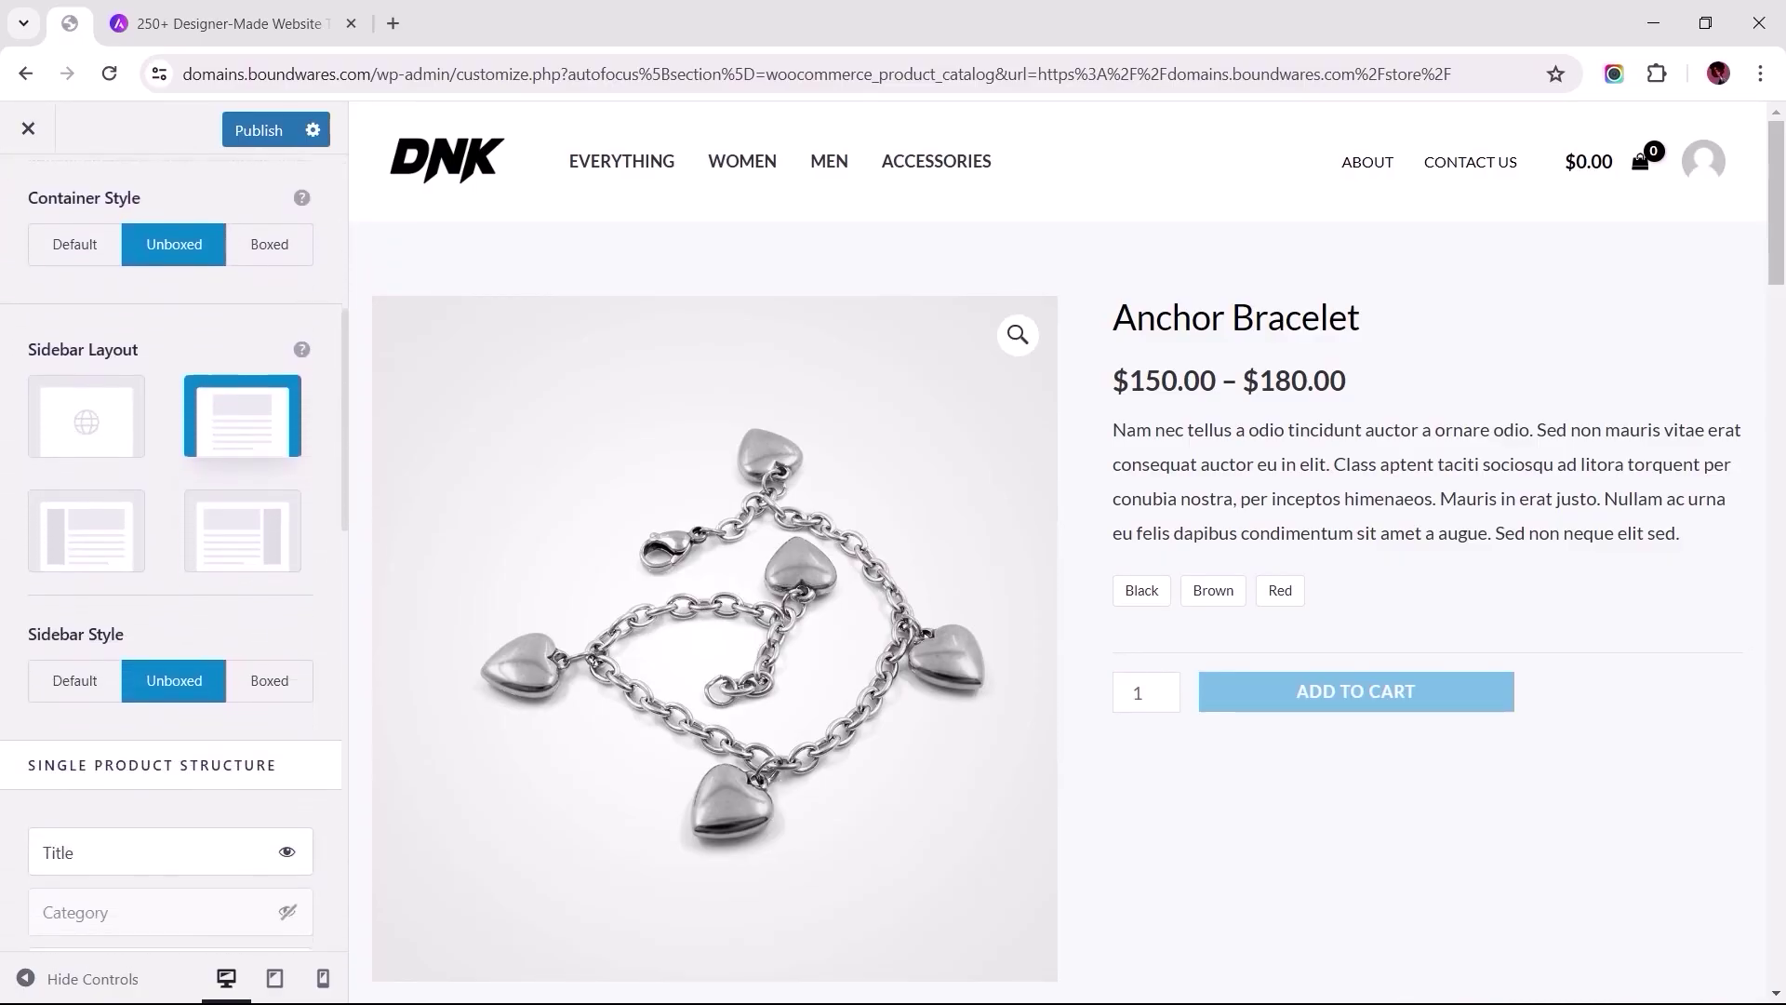
click(268, 230)
scroll(259, 252, down, 4)
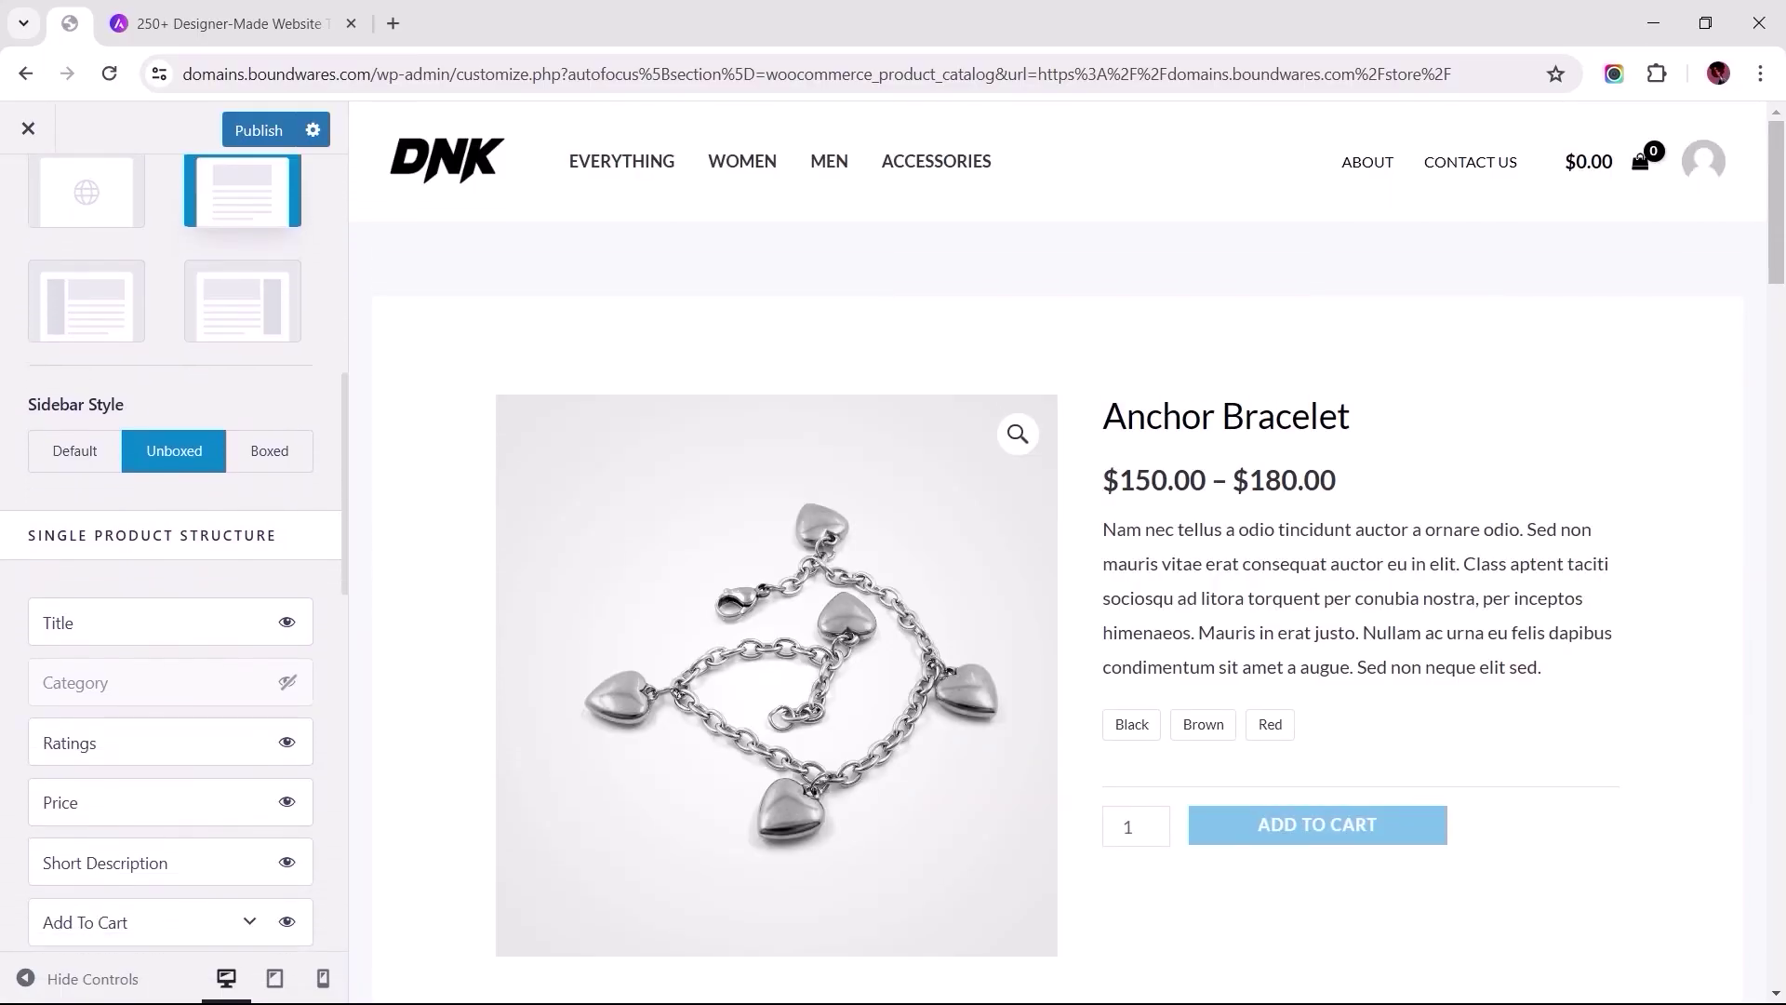
scroll(210, 488, down, 3)
scroll(210, 489, down, 3)
scroll(210, 489, down, 2)
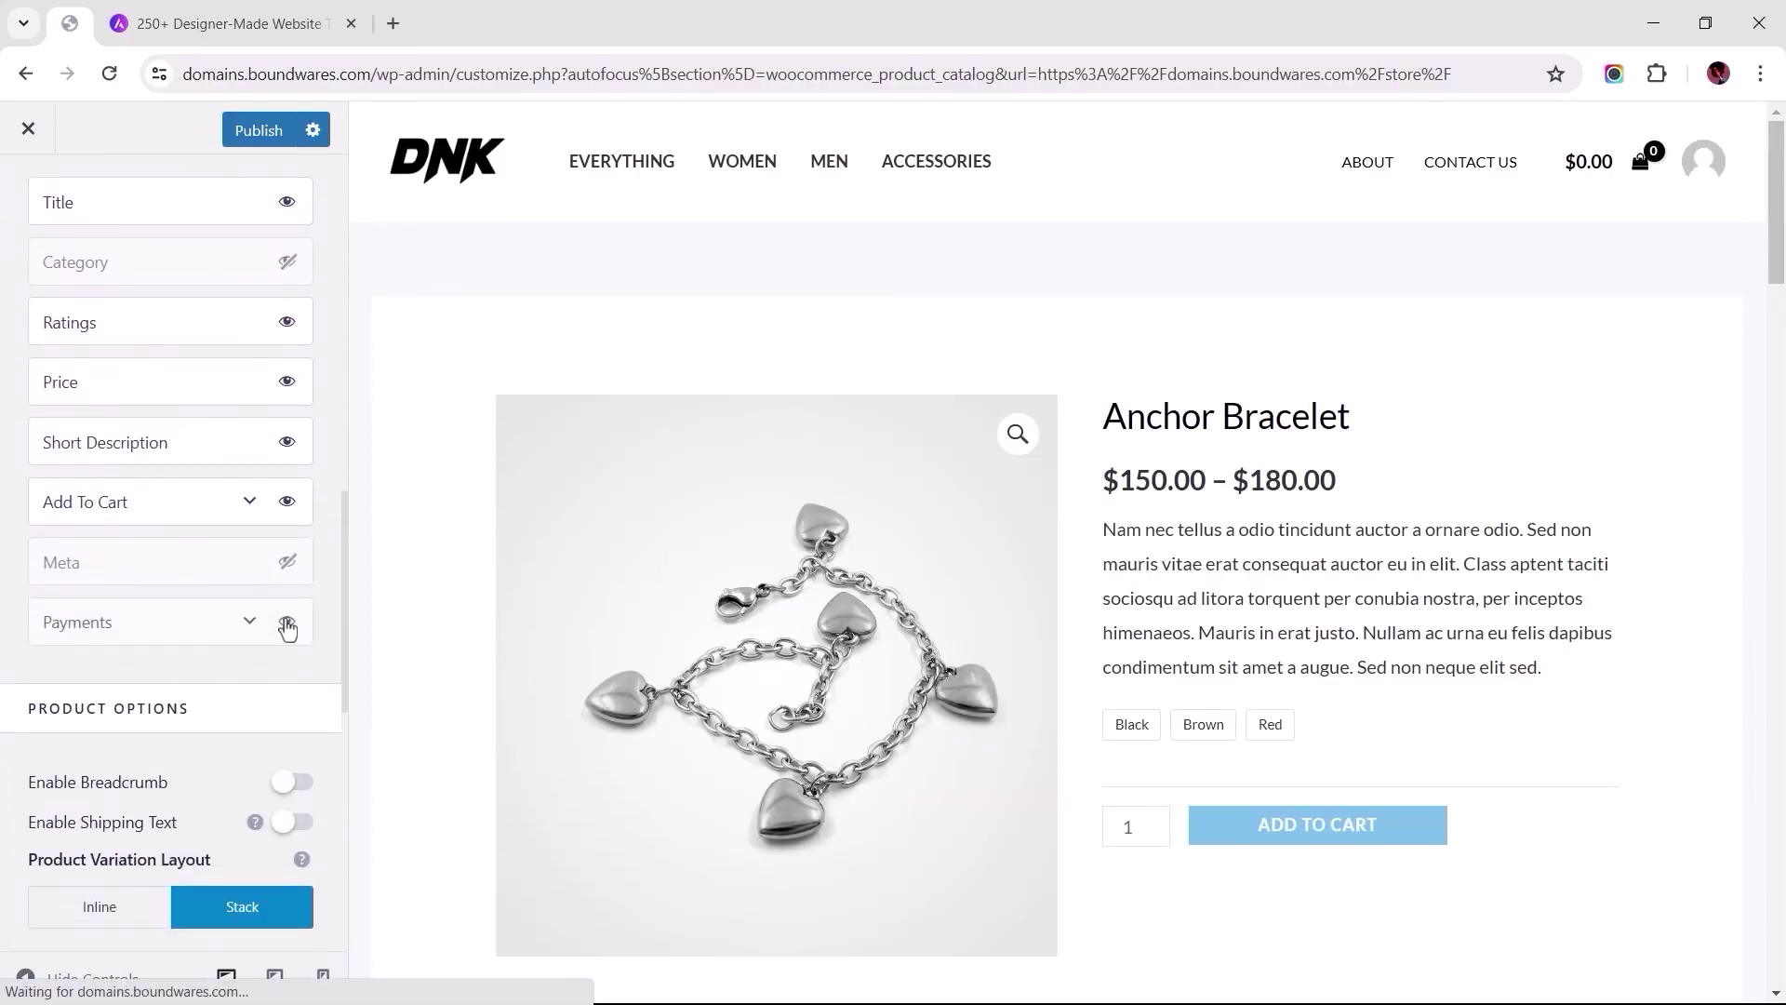